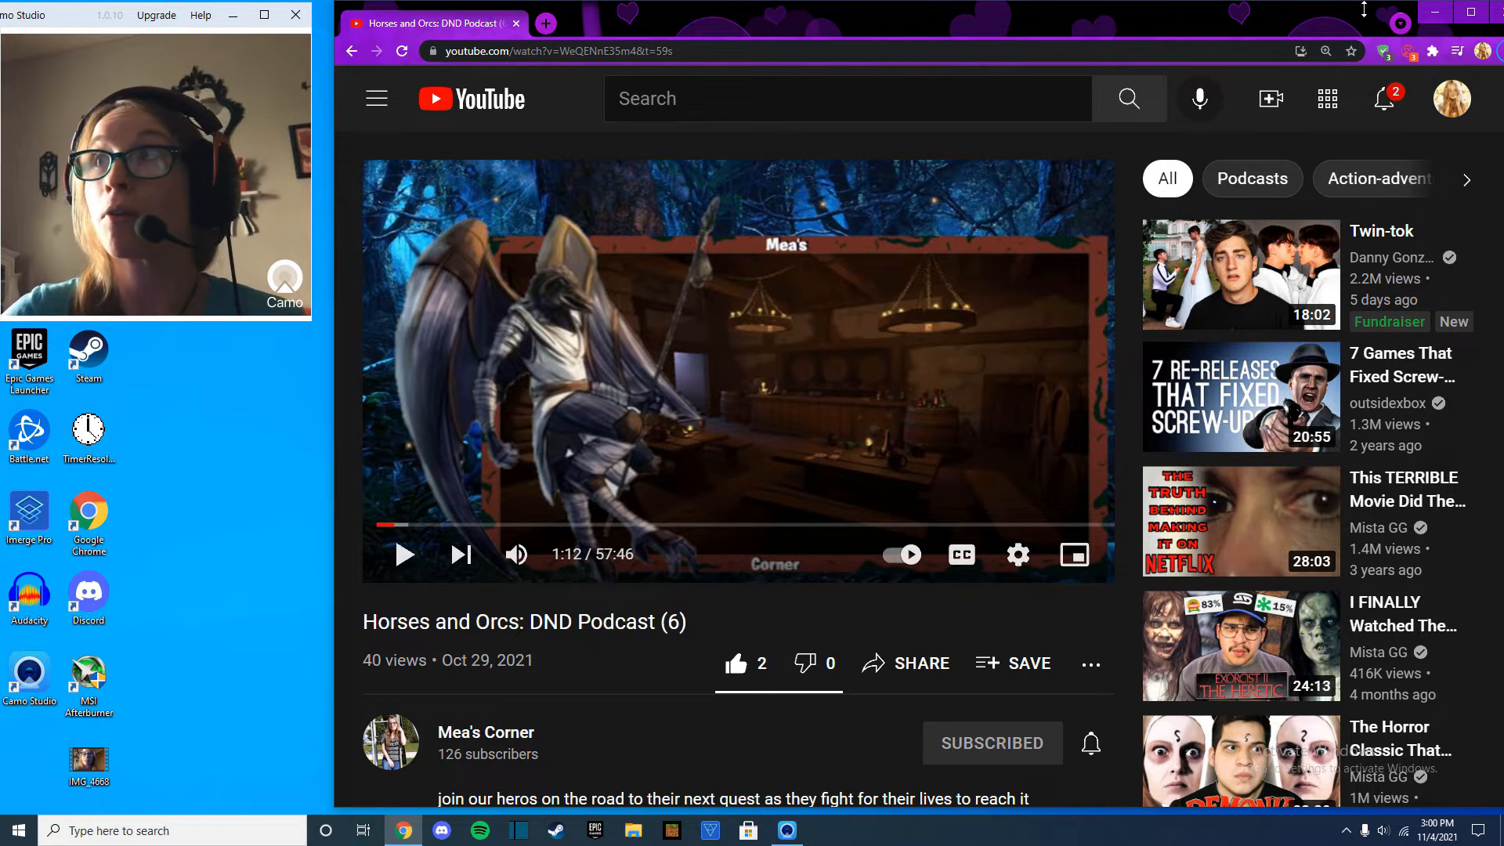
Close the browser and open the Fortnite folder inside YouTube's recordings folder in File Explorer.
{"action": "left_click", "coordinate": [1497, 14]}
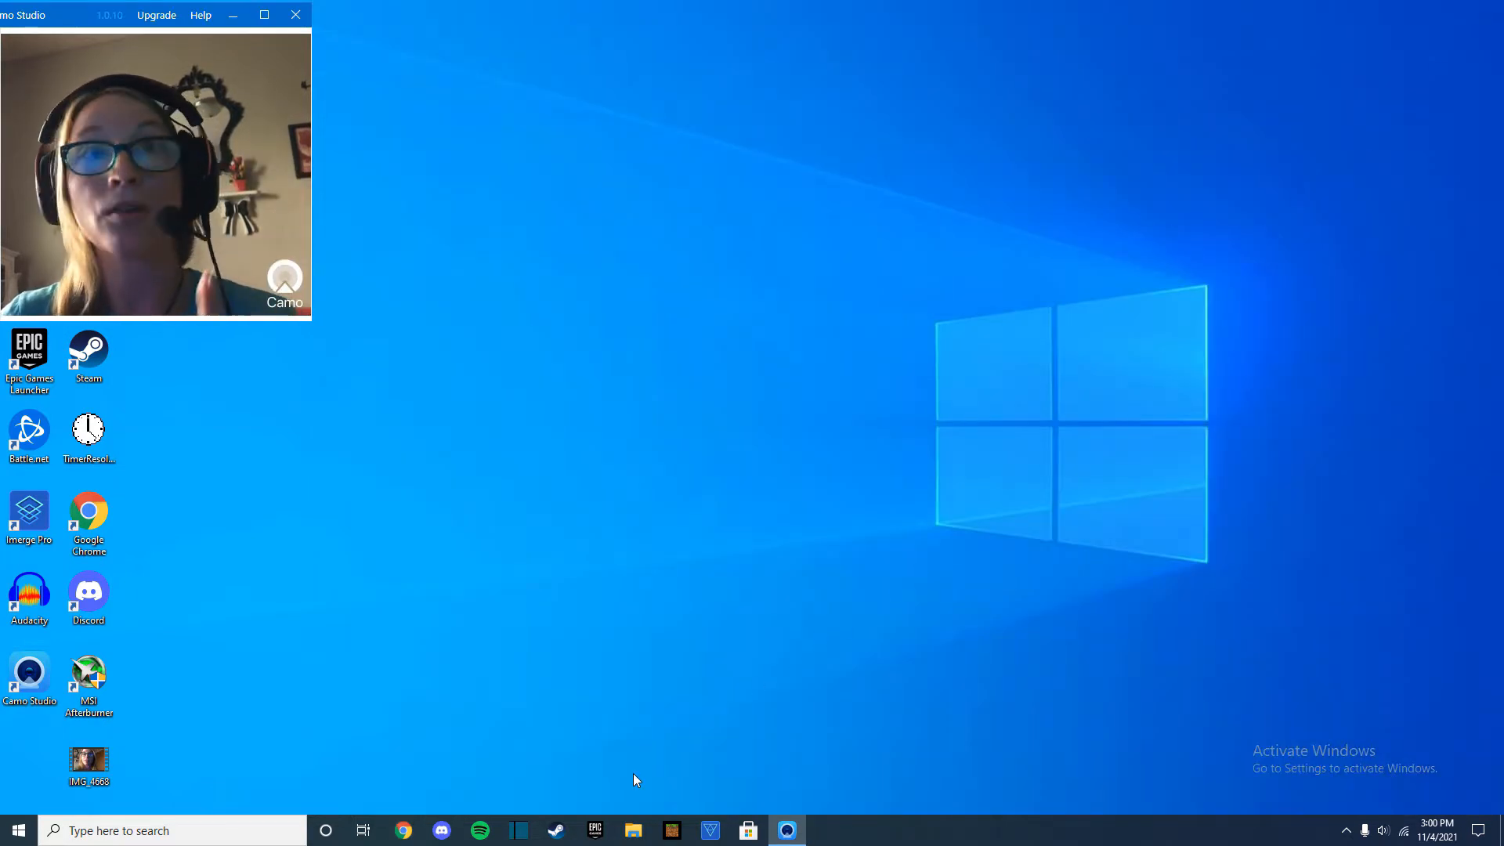
{"action": "left_click", "coordinate": [635, 829]}
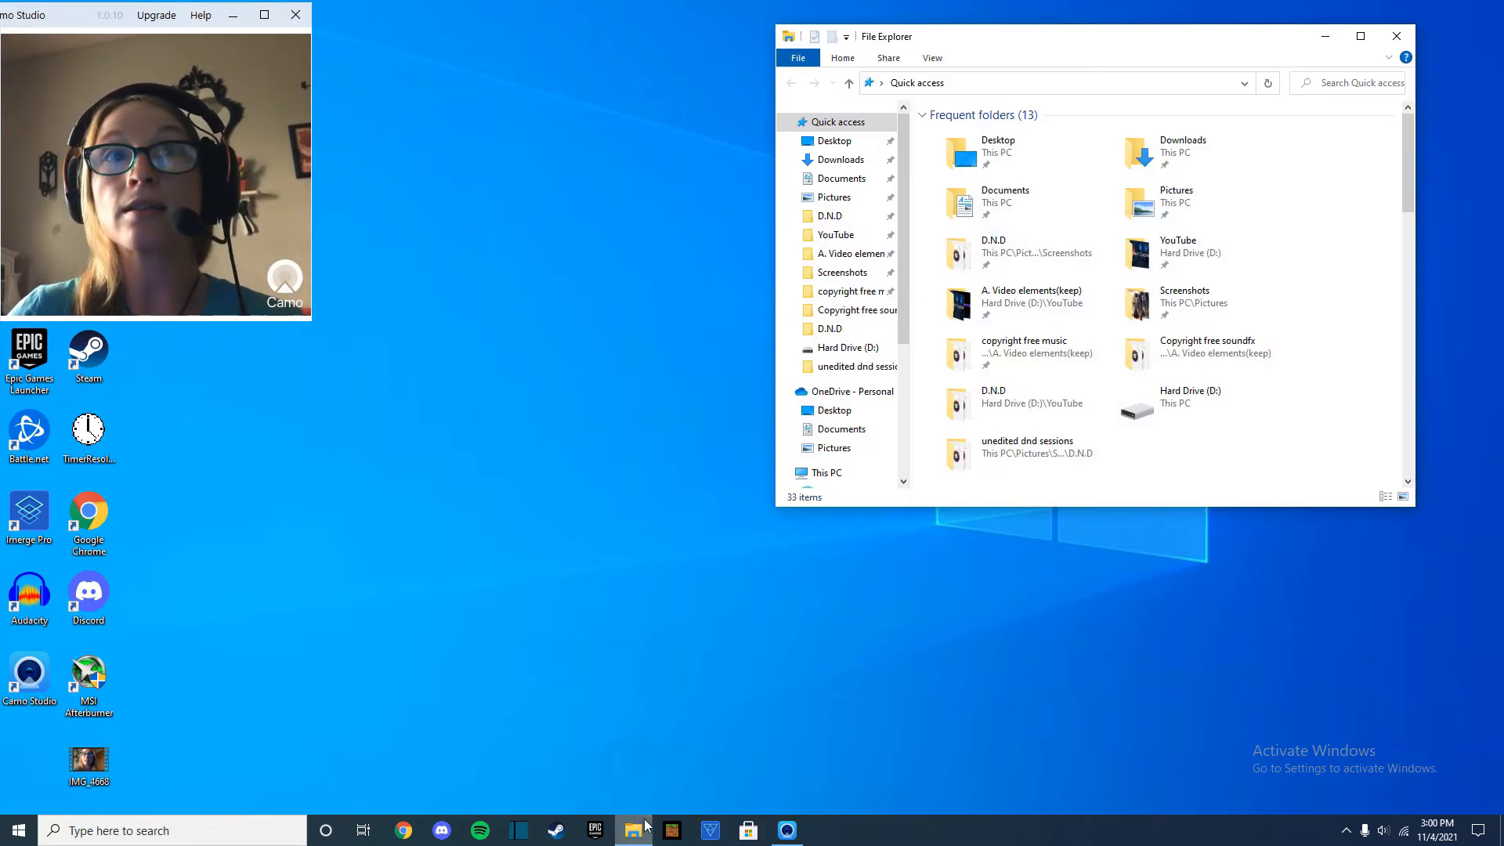
{"action": "left_click", "coordinate": [879, 235]}
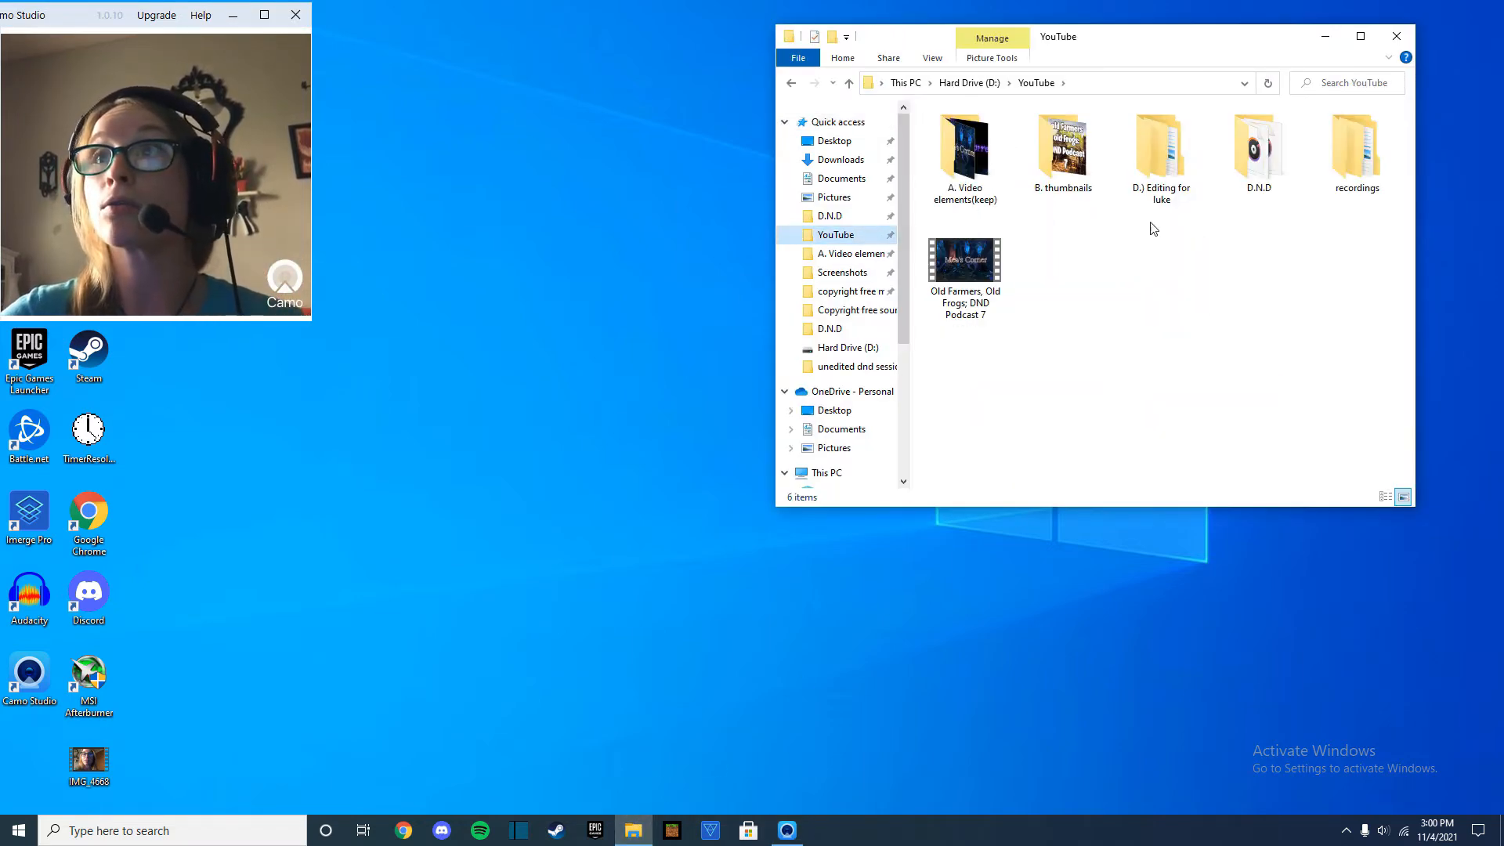
{"action": "double_click", "coordinate": [1341, 174]}
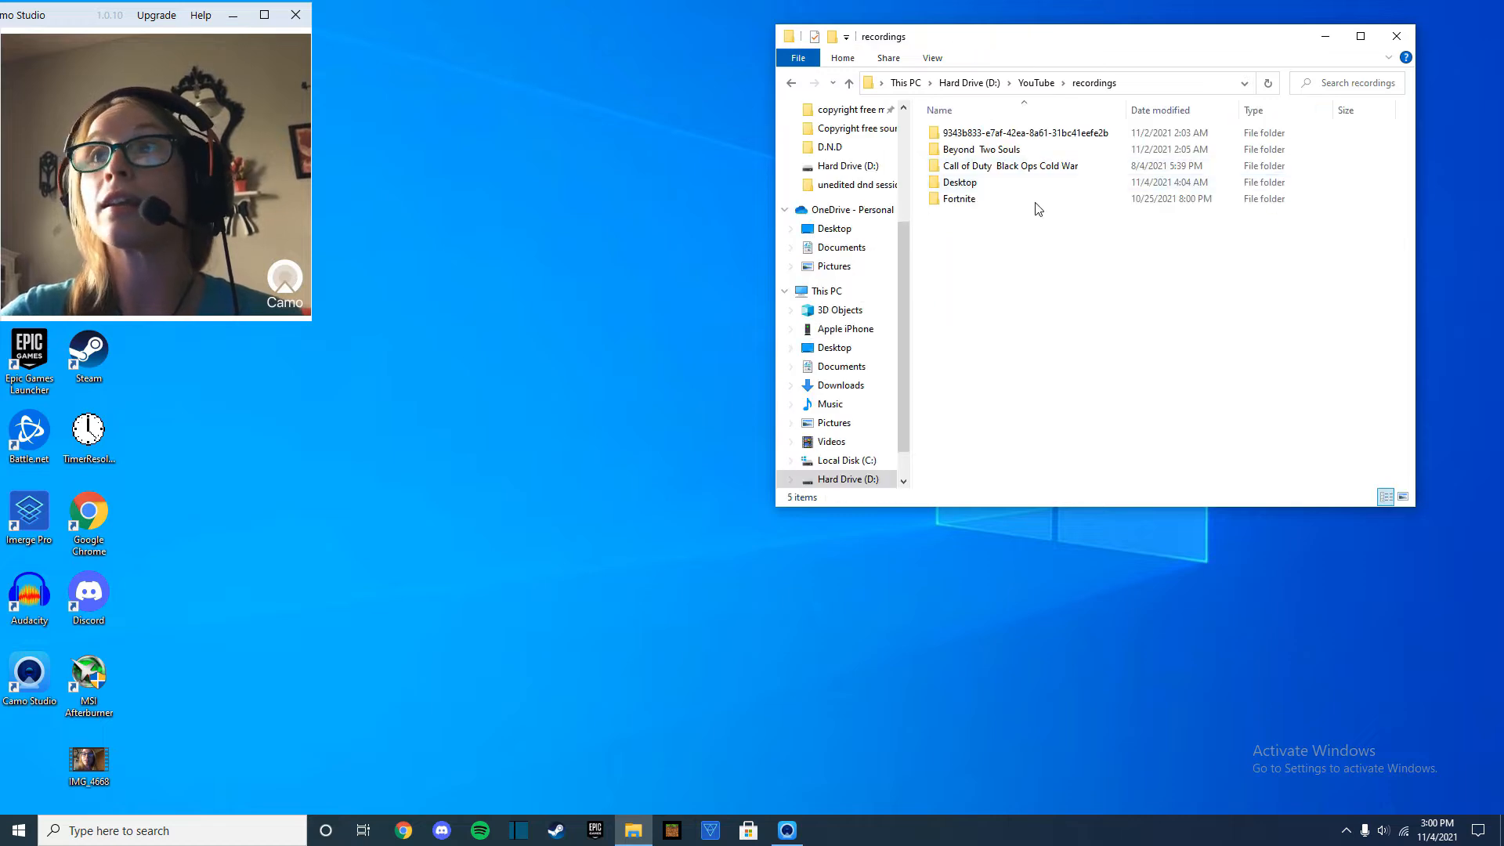
{"action": "double_click", "coordinate": [979, 184]}
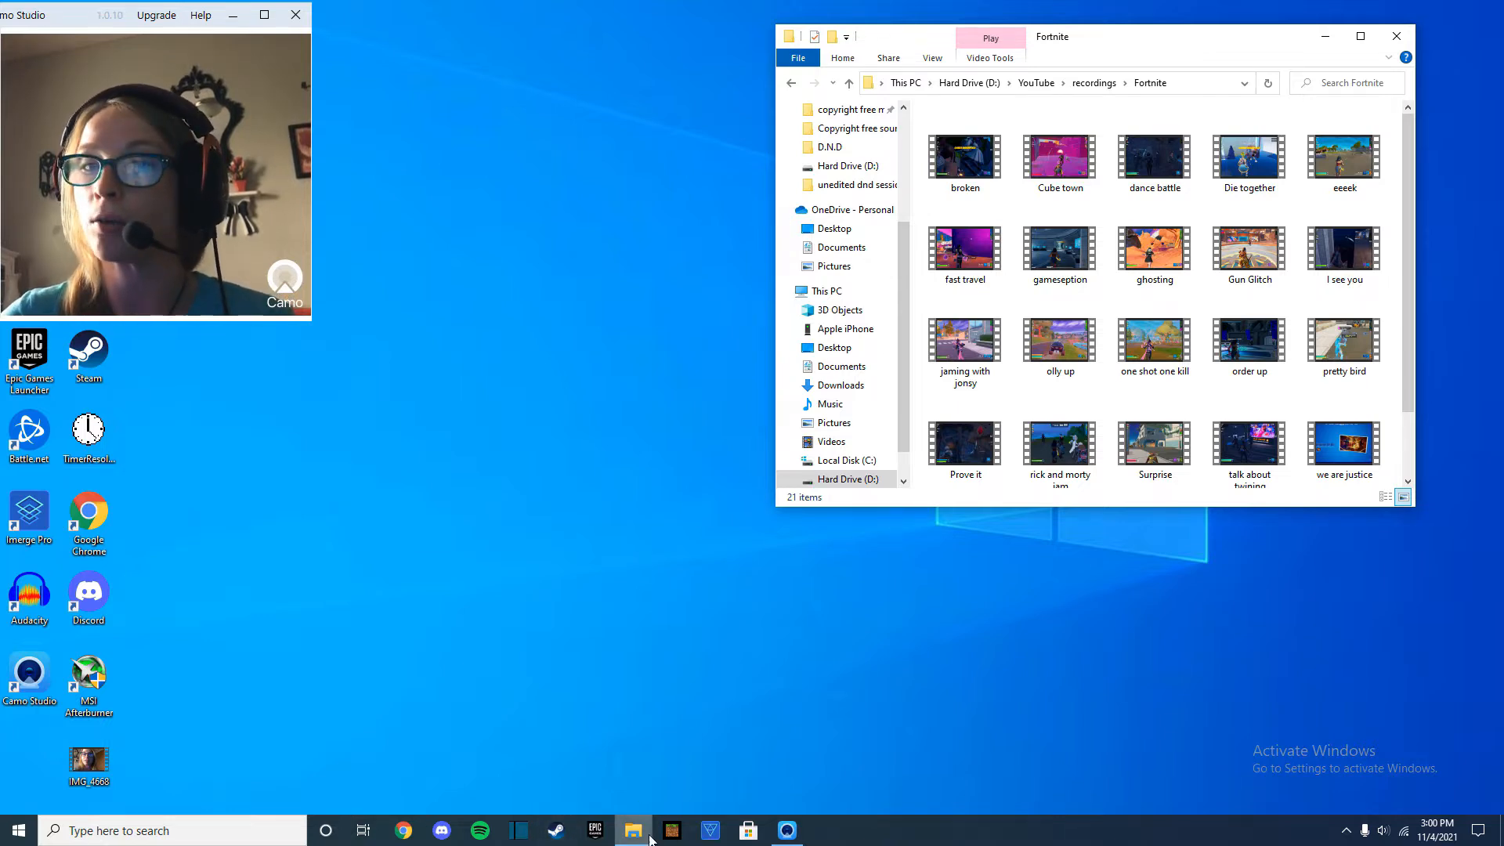
Launch Shotcut and add the "broken" clip from the Fortnite folder to the empty timeline.
{"action": "left_click", "coordinate": [518, 831]}
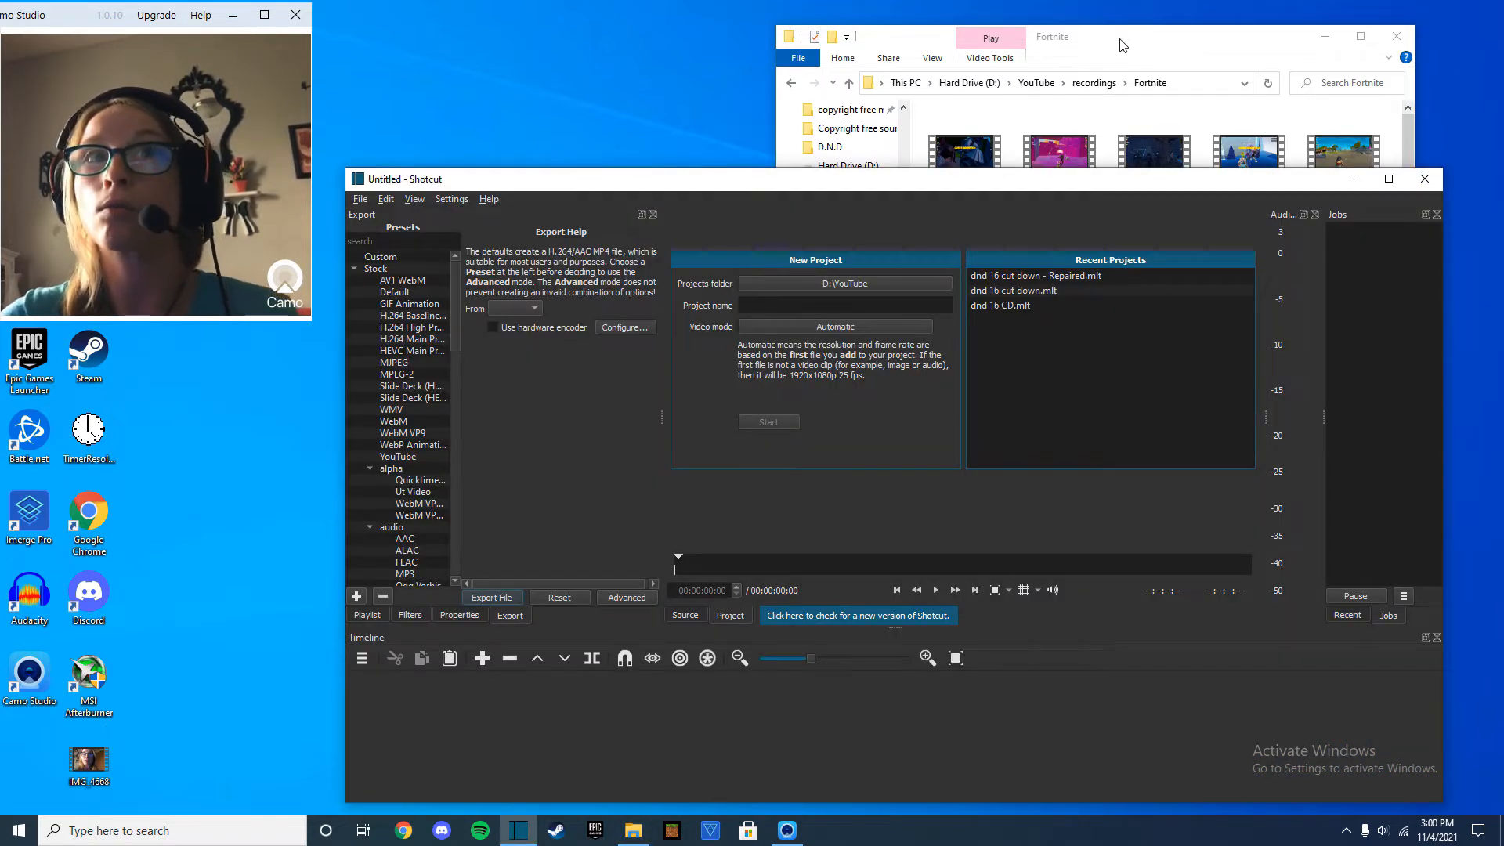
{"action": "left_click", "coordinate": [1123, 44]}
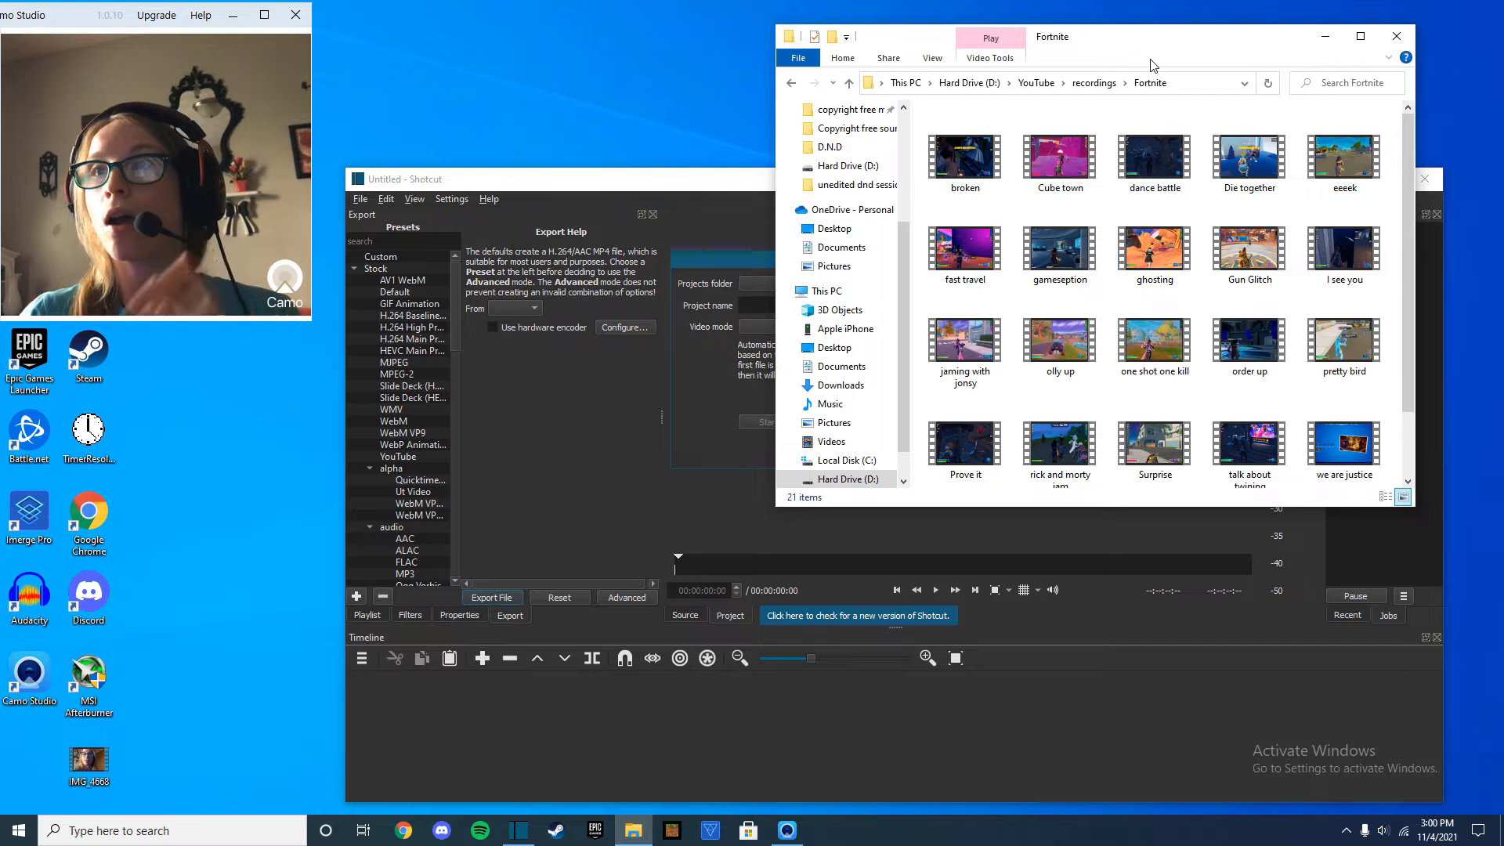
{"action": "left_click_drag", "start_coordinate": [959, 161], "coordinate": [605, 752]}
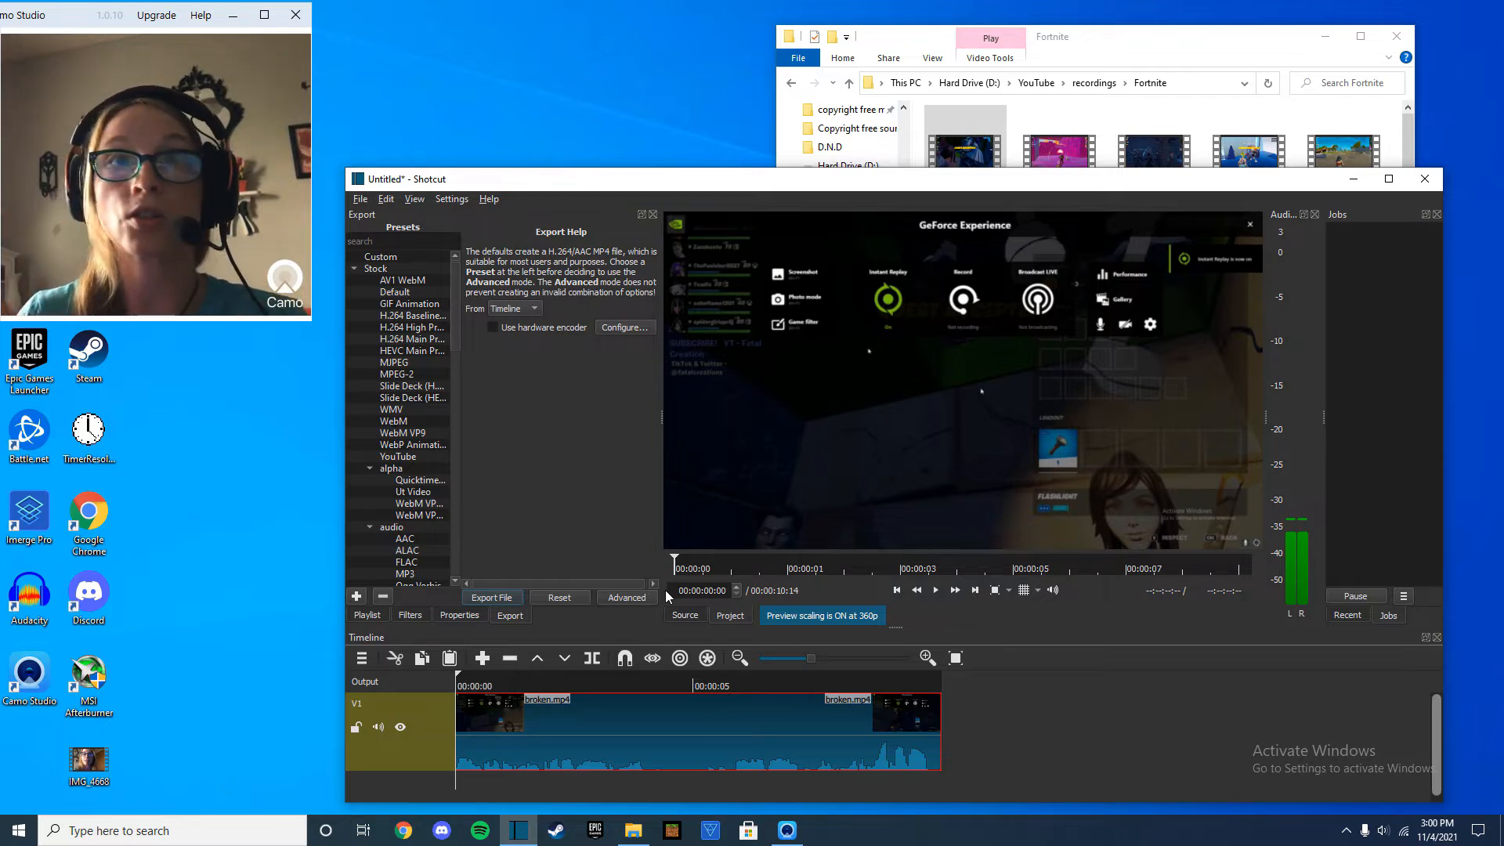
Export the timeline with the MP3 audio preset as "dnd 20" in the YouTube folder.
{"action": "scroll", "coordinate": [395, 392], "scroll_direction": "down", "scroll_amount": 1}
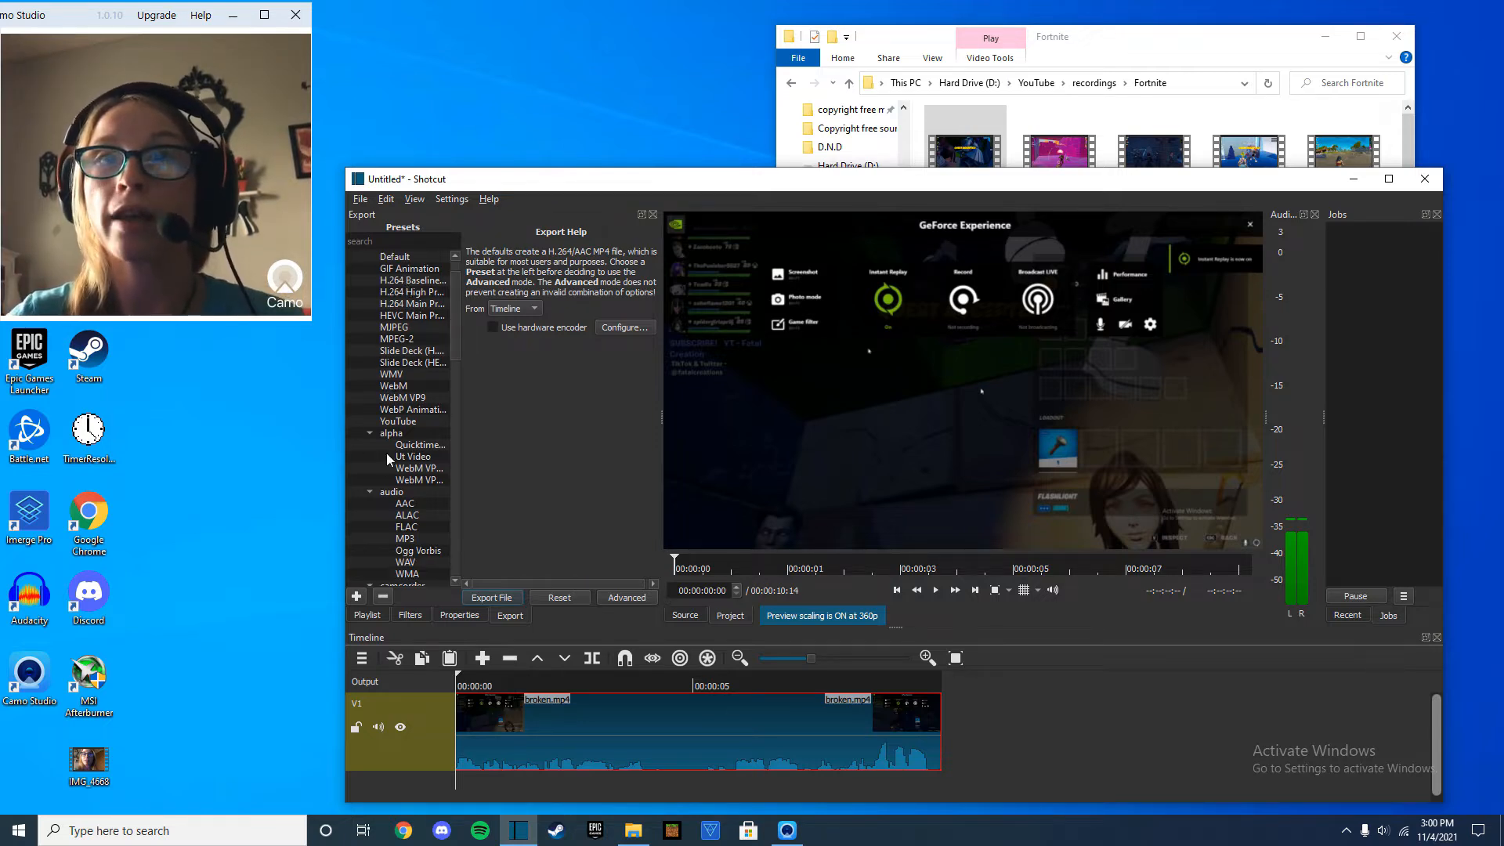
{"action": "scroll", "coordinate": [402, 513], "scroll_direction": "up", "scroll_amount": 1}
{"action": "scroll", "coordinate": [405, 546], "scroll_direction": "down", "scroll_amount": 1}
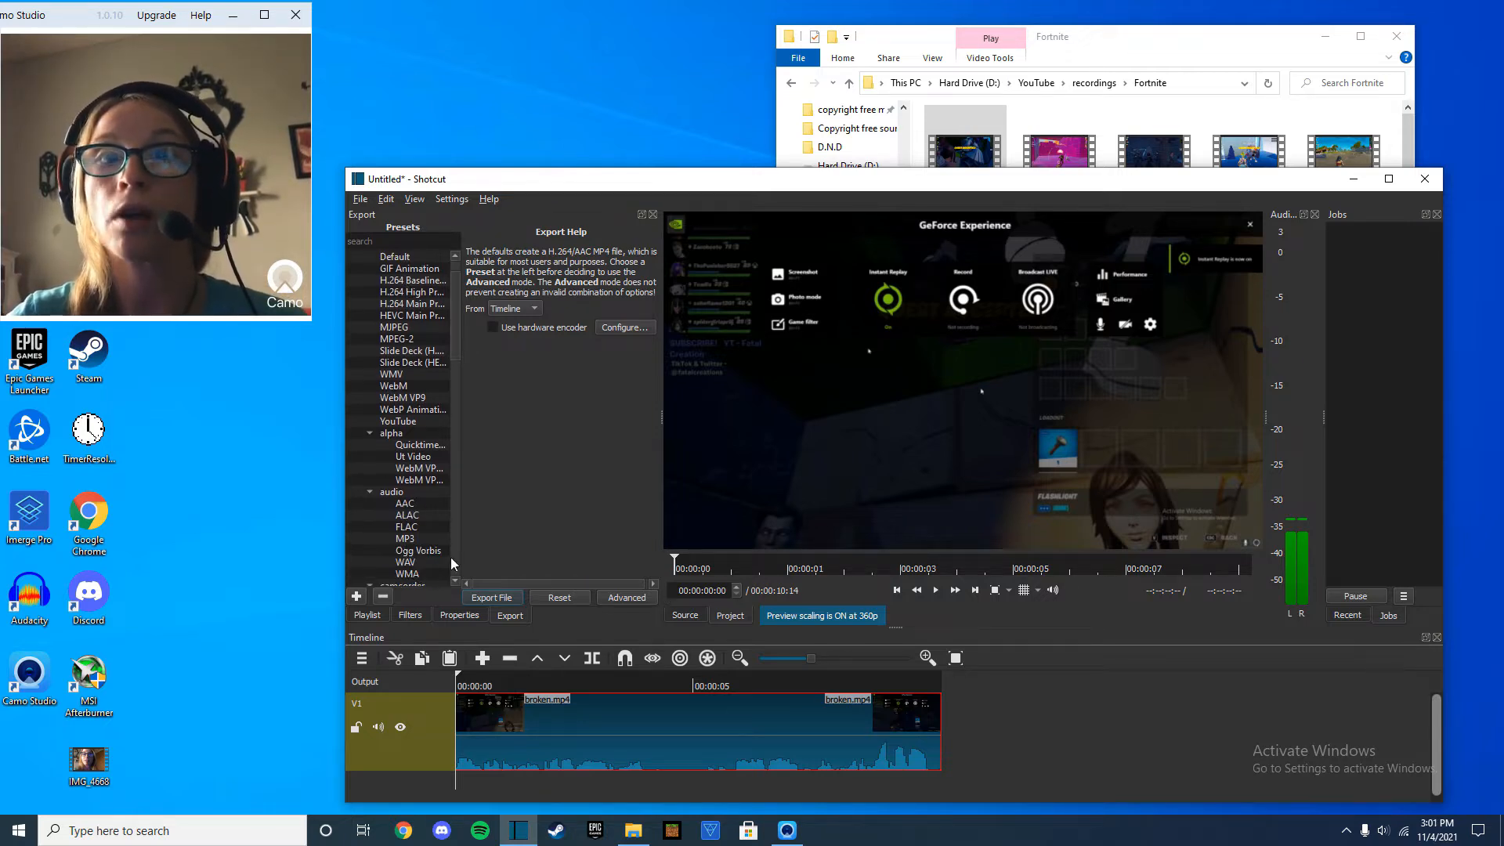
{"action": "left_click", "coordinate": [405, 541]}
{"action": "left_click", "coordinate": [488, 597]}
{"action": "scroll", "coordinate": [426, 384], "scroll_direction": "up", "scroll_amount": 1}
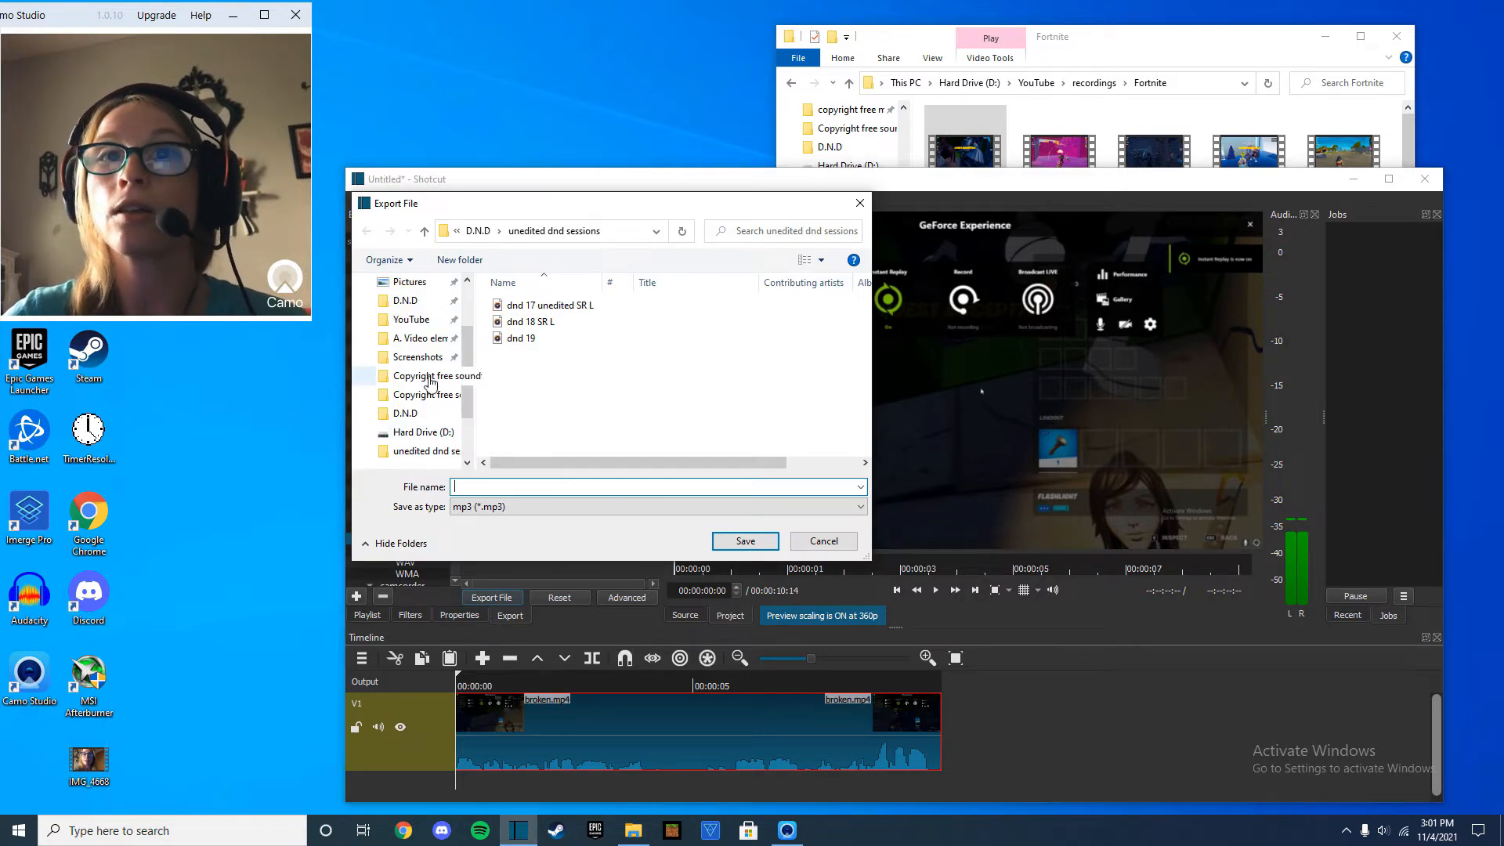
{"action": "left_click", "coordinate": [401, 319]}
{"action": "left_click", "coordinate": [542, 492]}
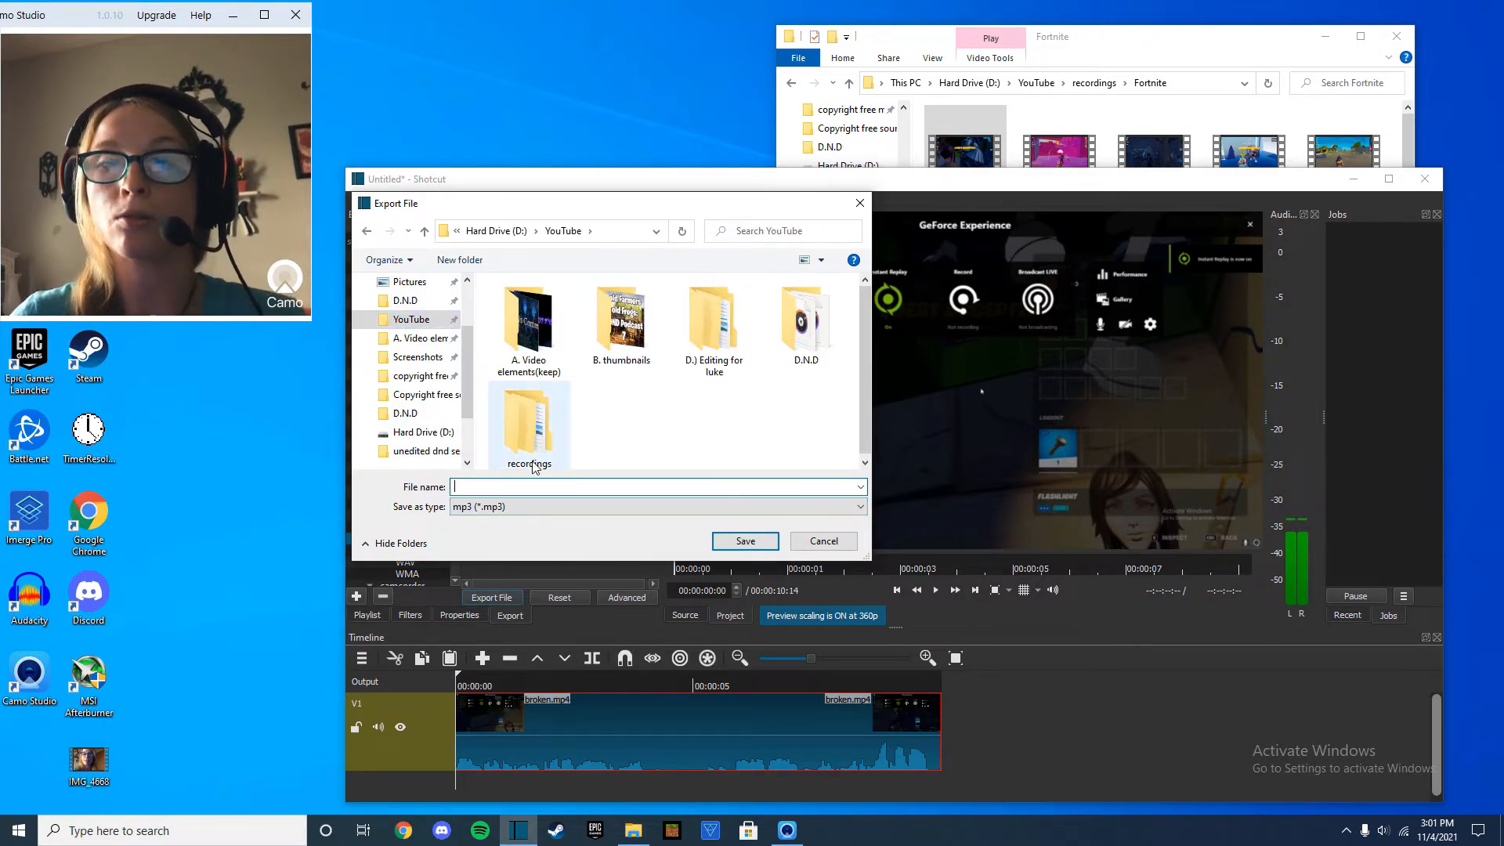
{"action": "type", "text": "dnd"}
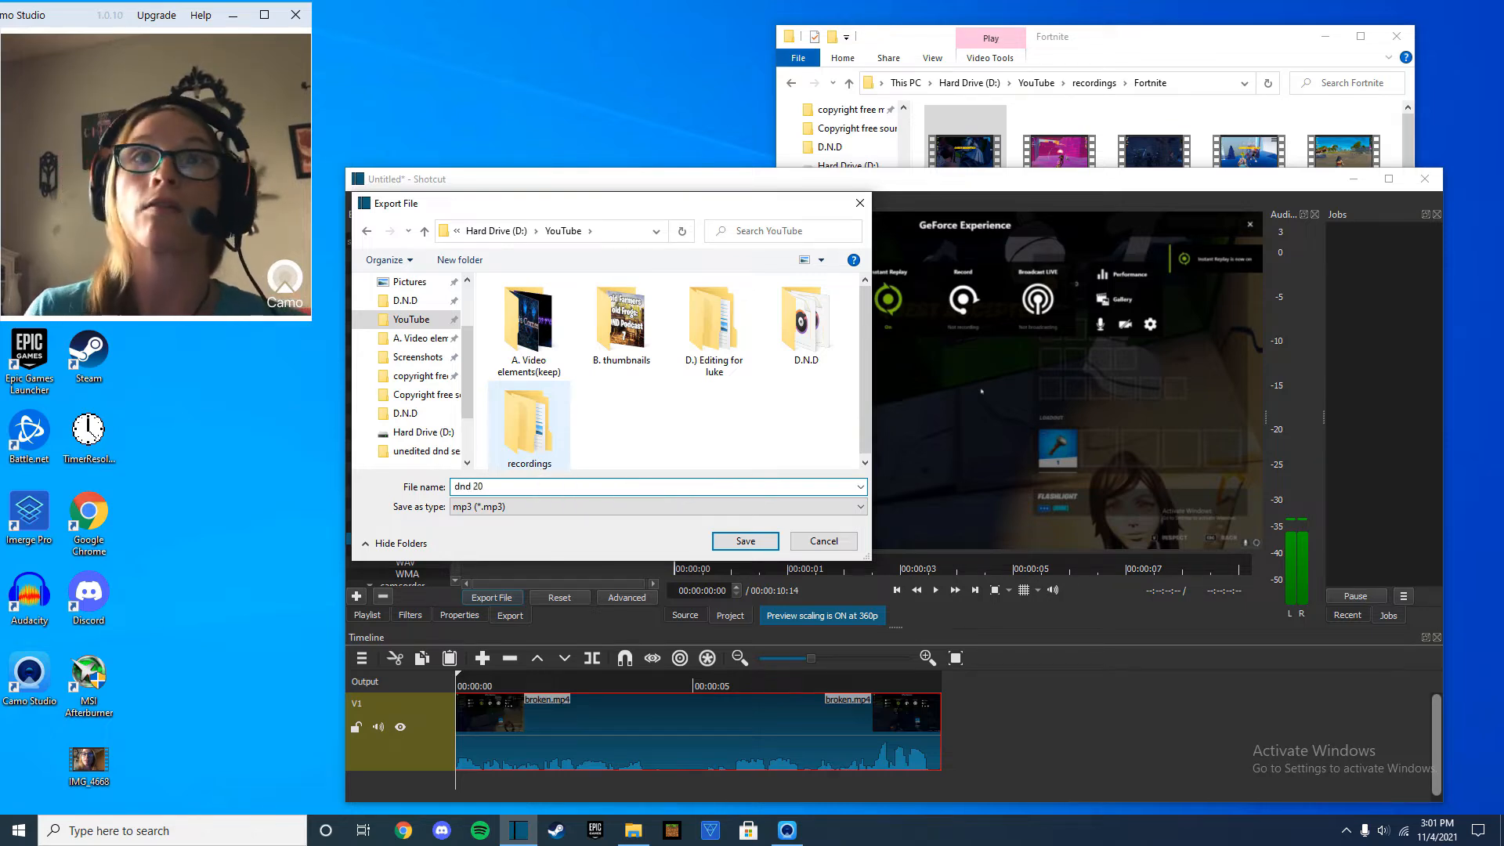
{"action": "type", "text": " 20"}
{"action": "key", "text": "Return"}
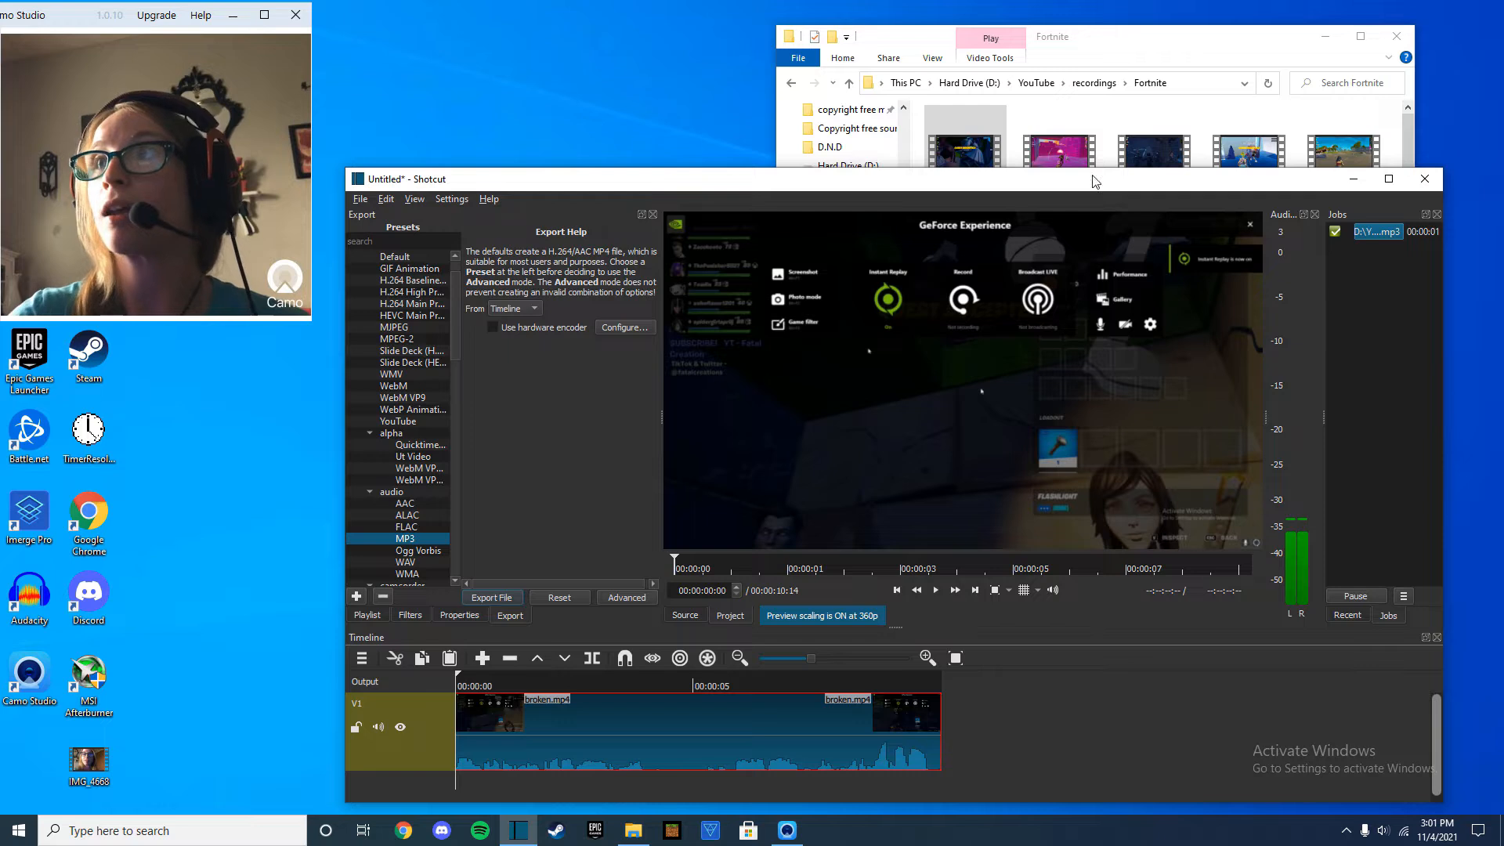
Close the Fortnite folder window and exit Shotcut without saving the project.
{"action": "left_click", "coordinate": [1396, 36]}
{"action": "left_click", "coordinate": [1426, 179]}
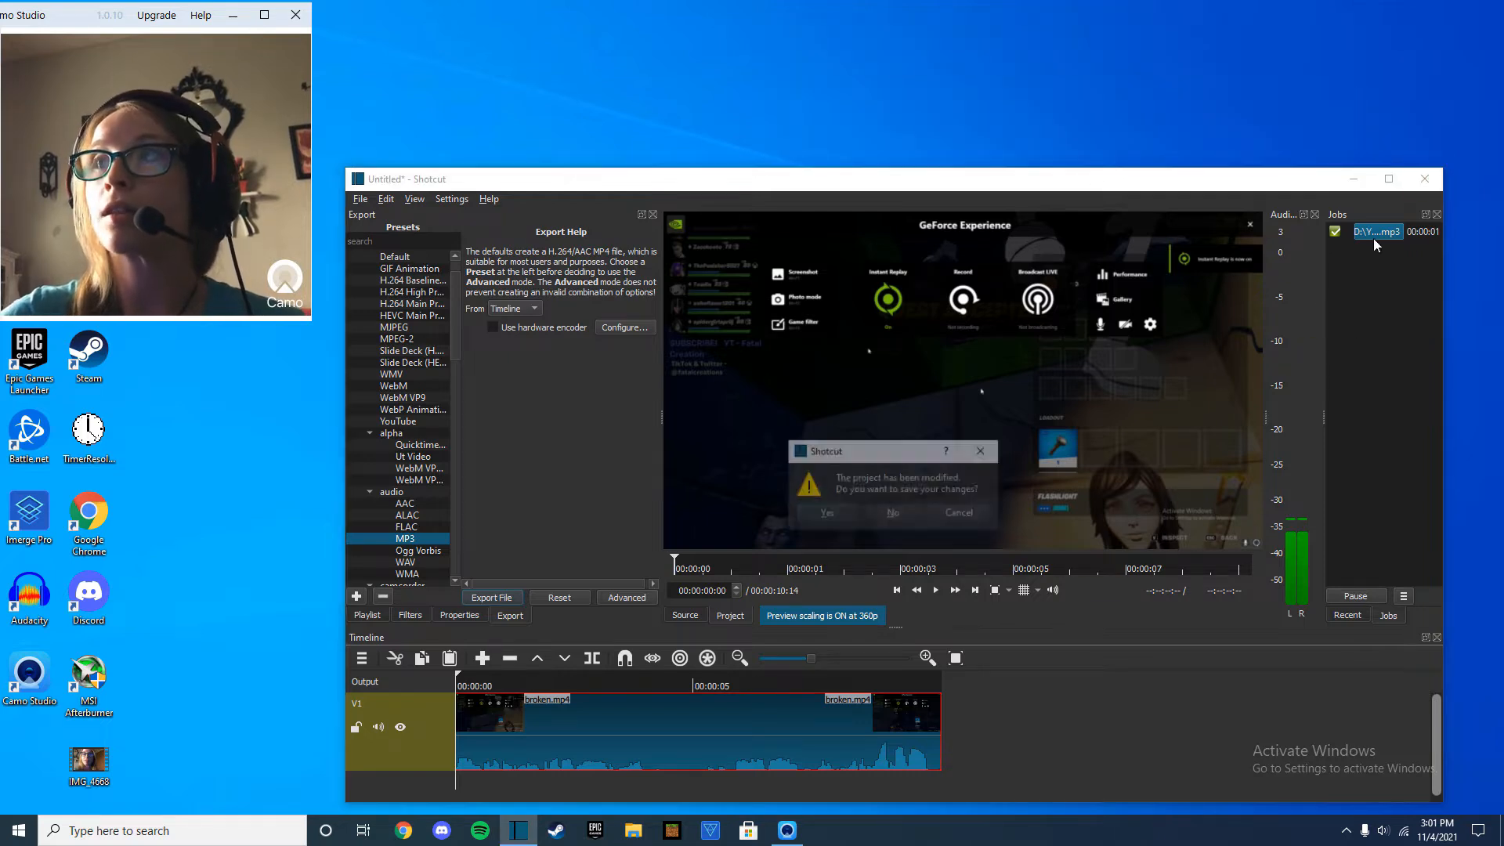
{"action": "left_click", "coordinate": [915, 515]}
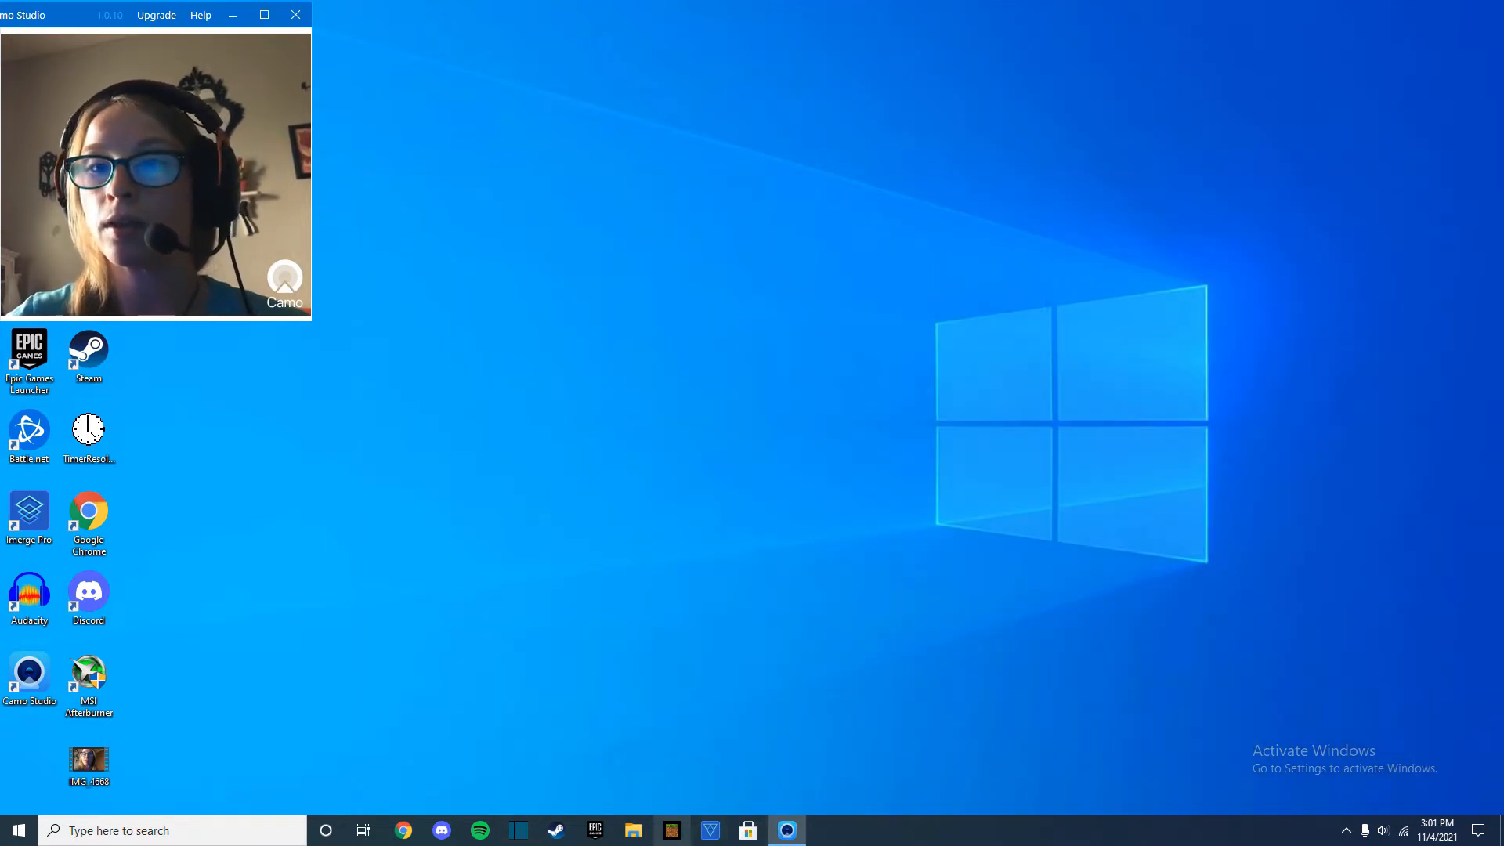
Launch Audacity and import the "dnd 20" audio file from the YouTube folder in File Explorer.
{"action": "left_click", "coordinate": [635, 834]}
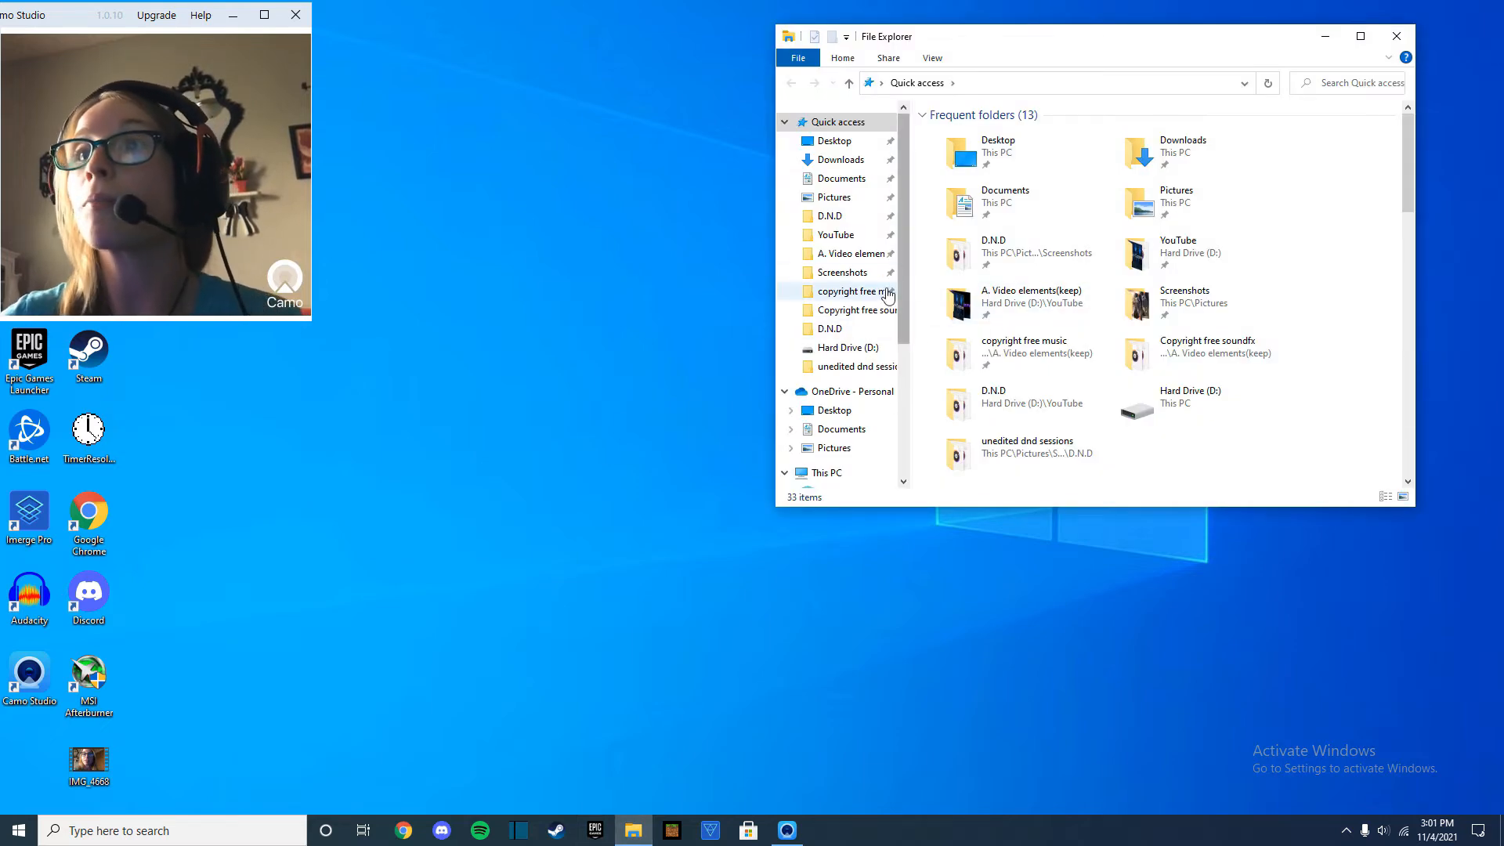
{"action": "double_click", "coordinate": [39, 603]}
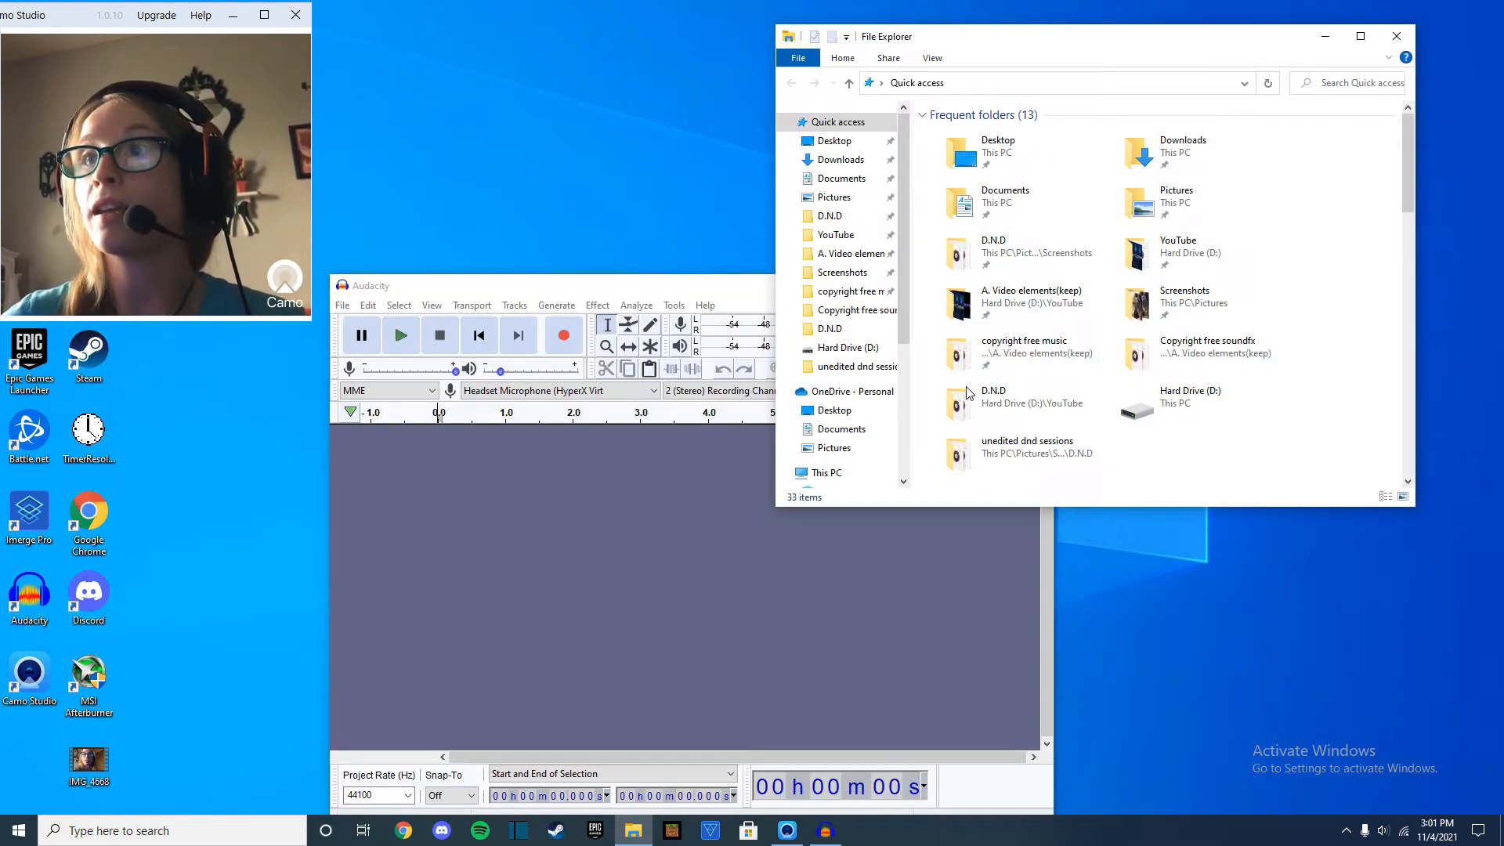
{"action": "left_click", "coordinate": [835, 234]}
{"action": "left_click_drag", "start_coordinate": [963, 259], "coordinate": [823, 648]}
{"action": "left_click", "coordinate": [753, 608]}
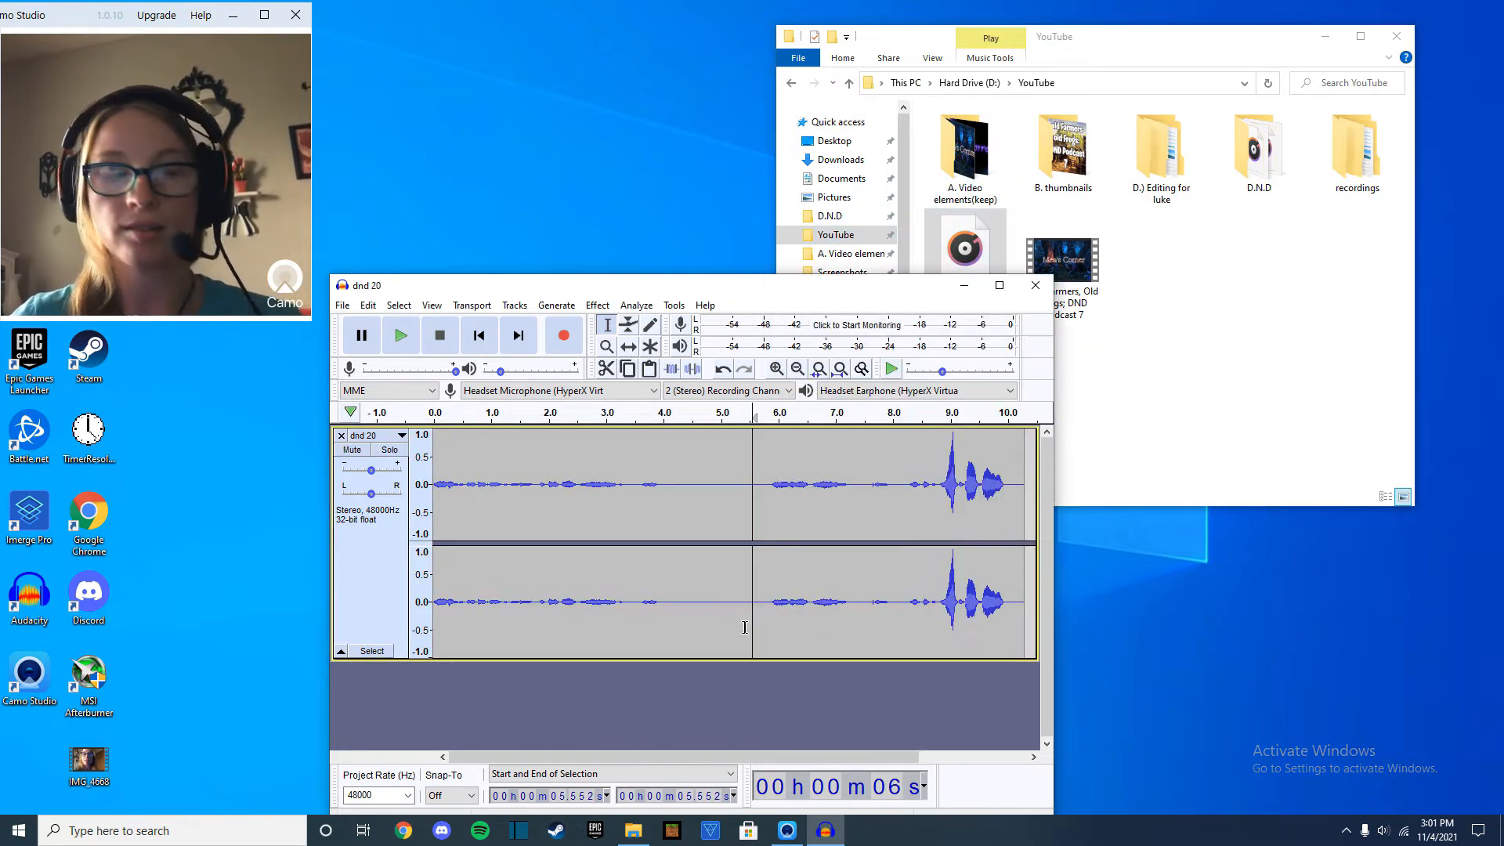
Preview and apply Truncate Silence to the whole track with a -40 dB threshold, 0.2 seconds duration and excess silence compressed to 50%.
{"action": "key", "text": "ctrl+a"}
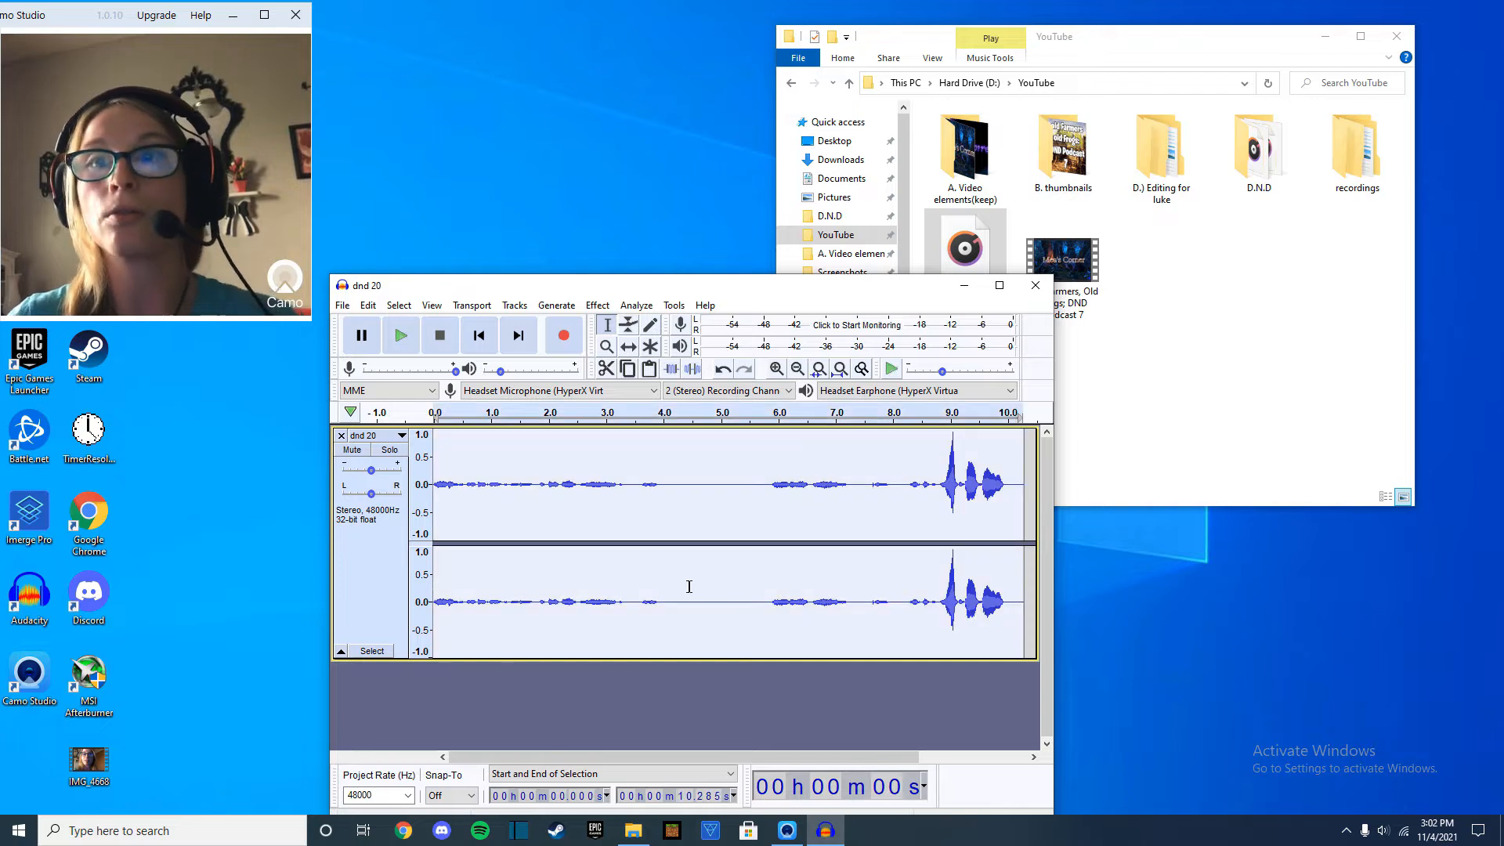
{"action": "left_click", "coordinate": [595, 307]}
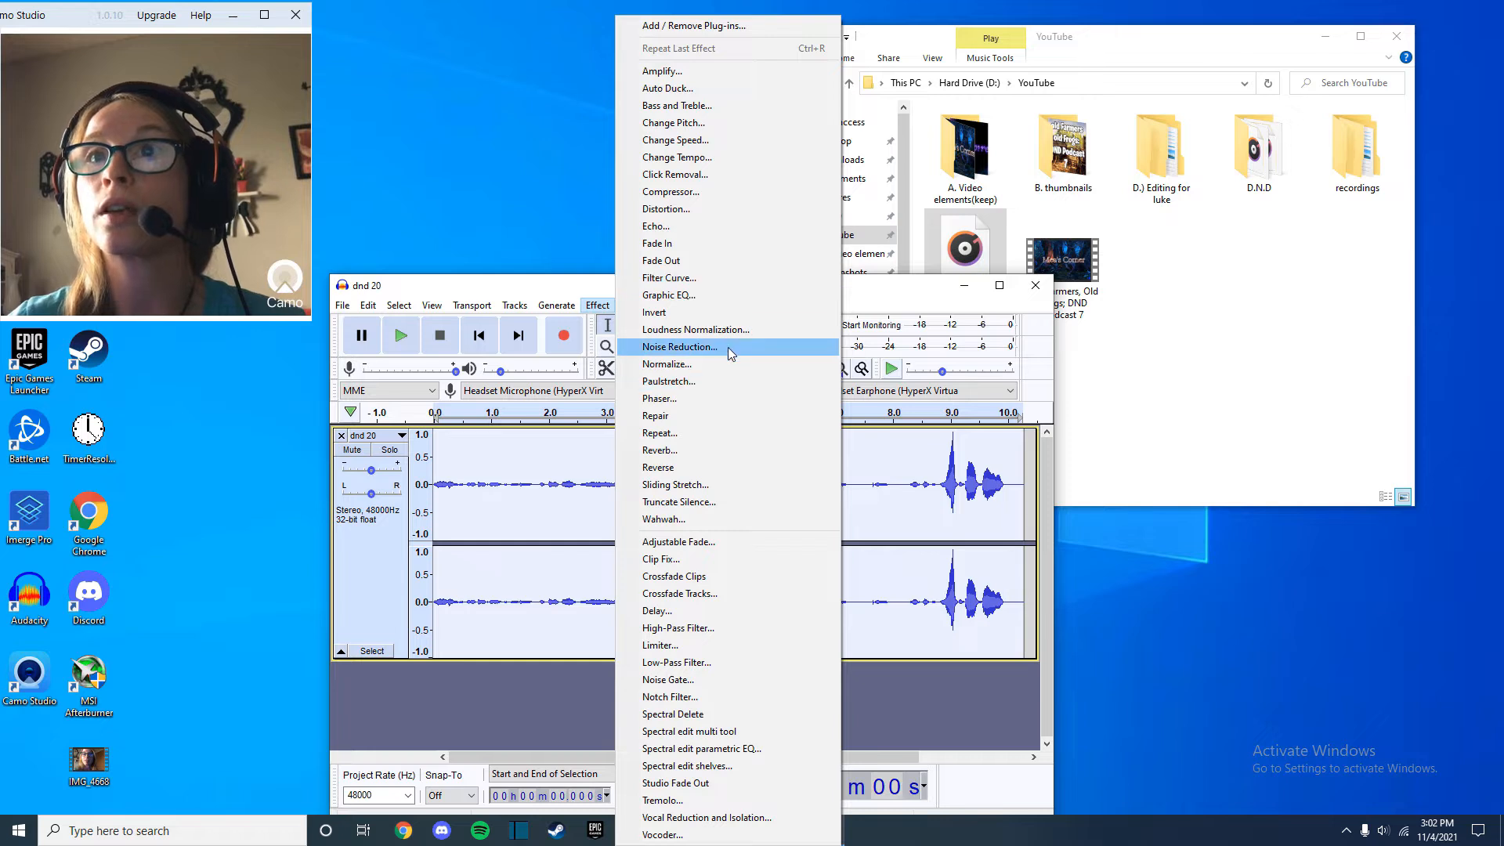
{"action": "left_click", "coordinate": [689, 502]}
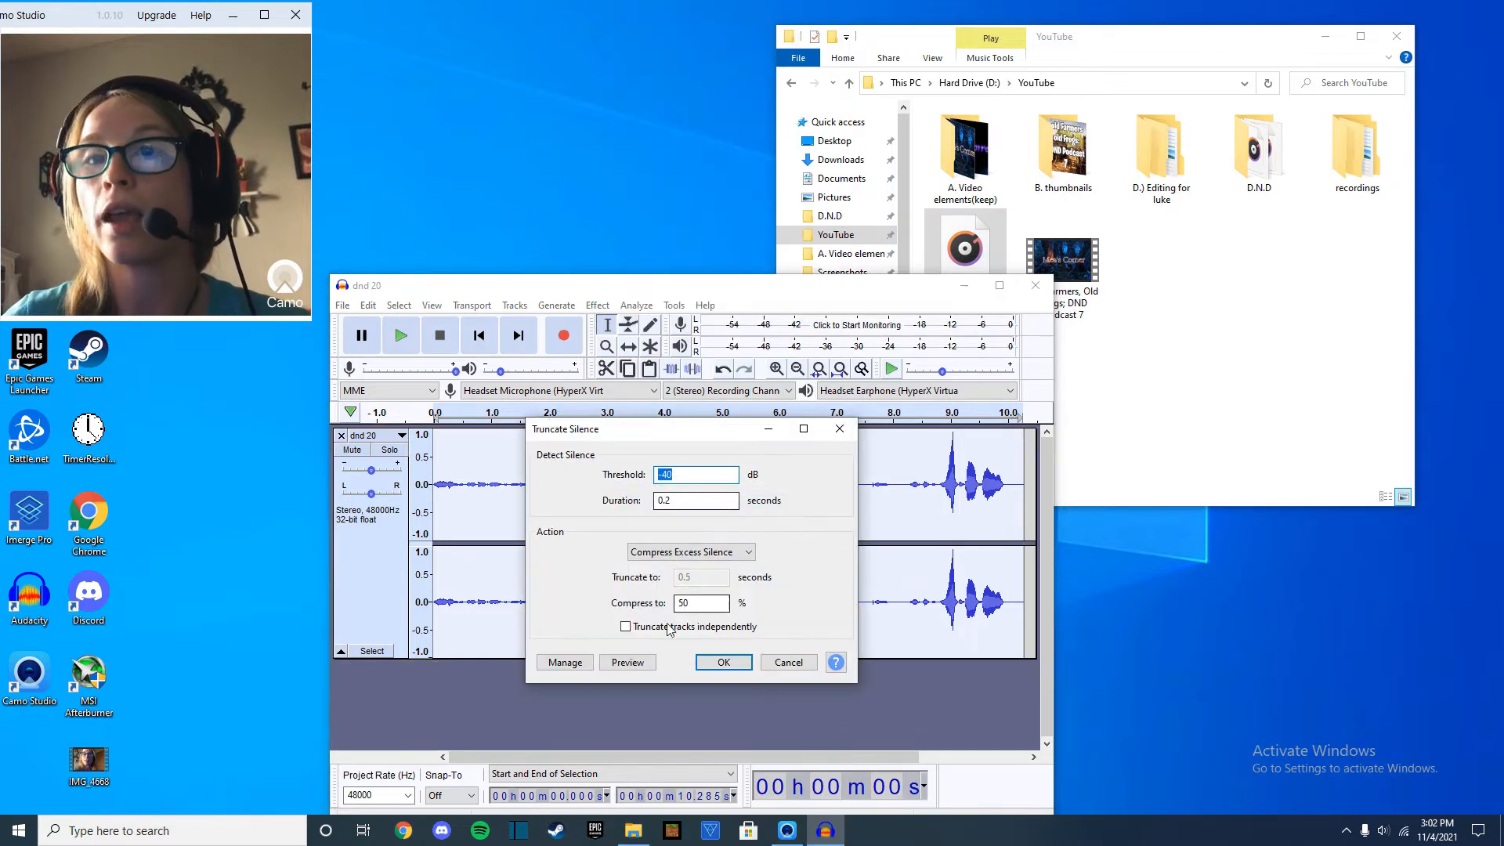
{"action": "left_click", "coordinate": [631, 664]}
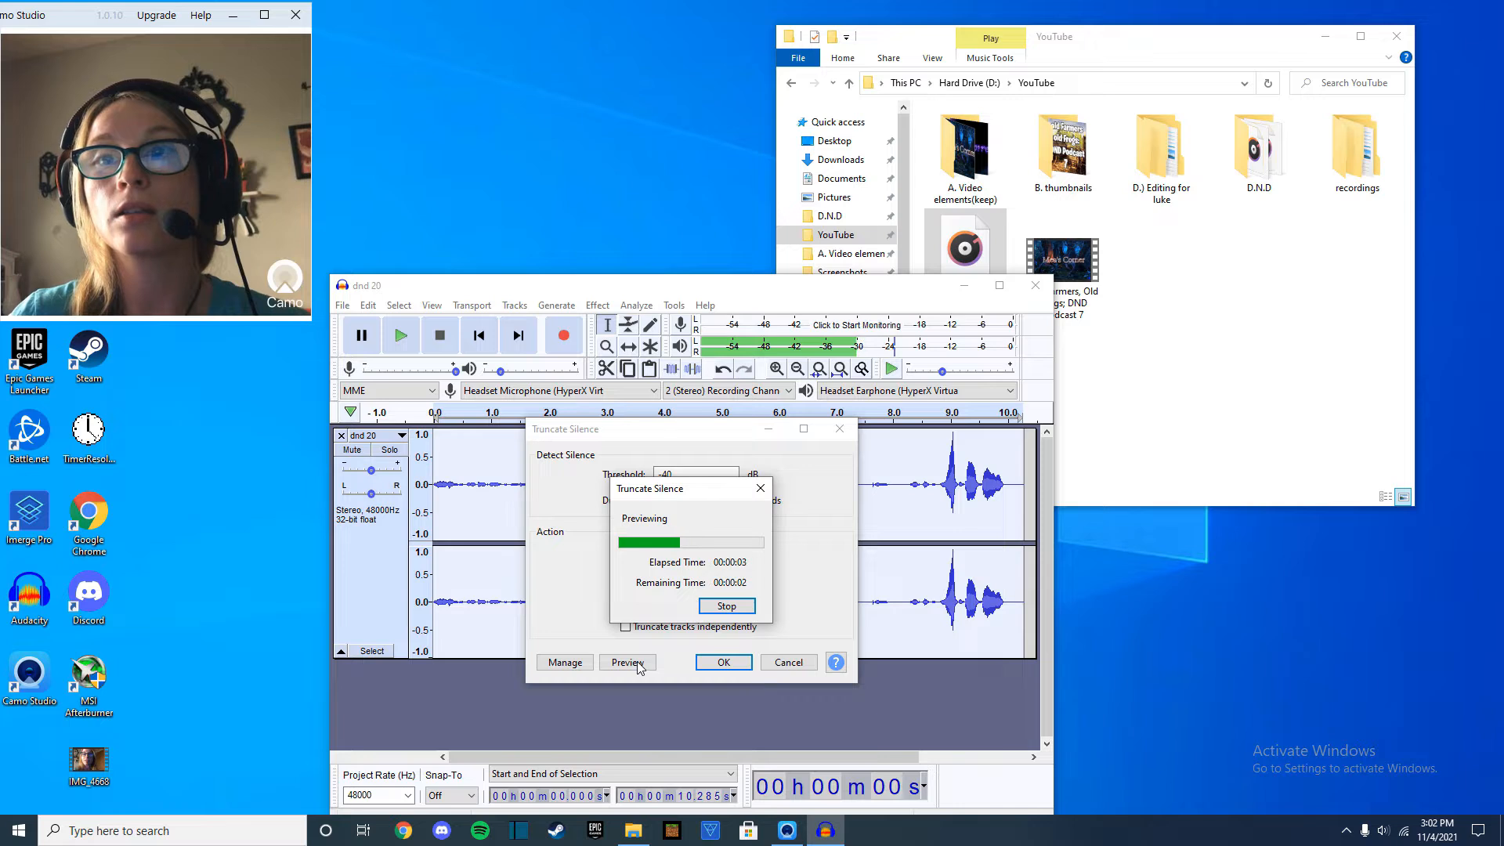
{"action": "left_click", "coordinate": [726, 606]}
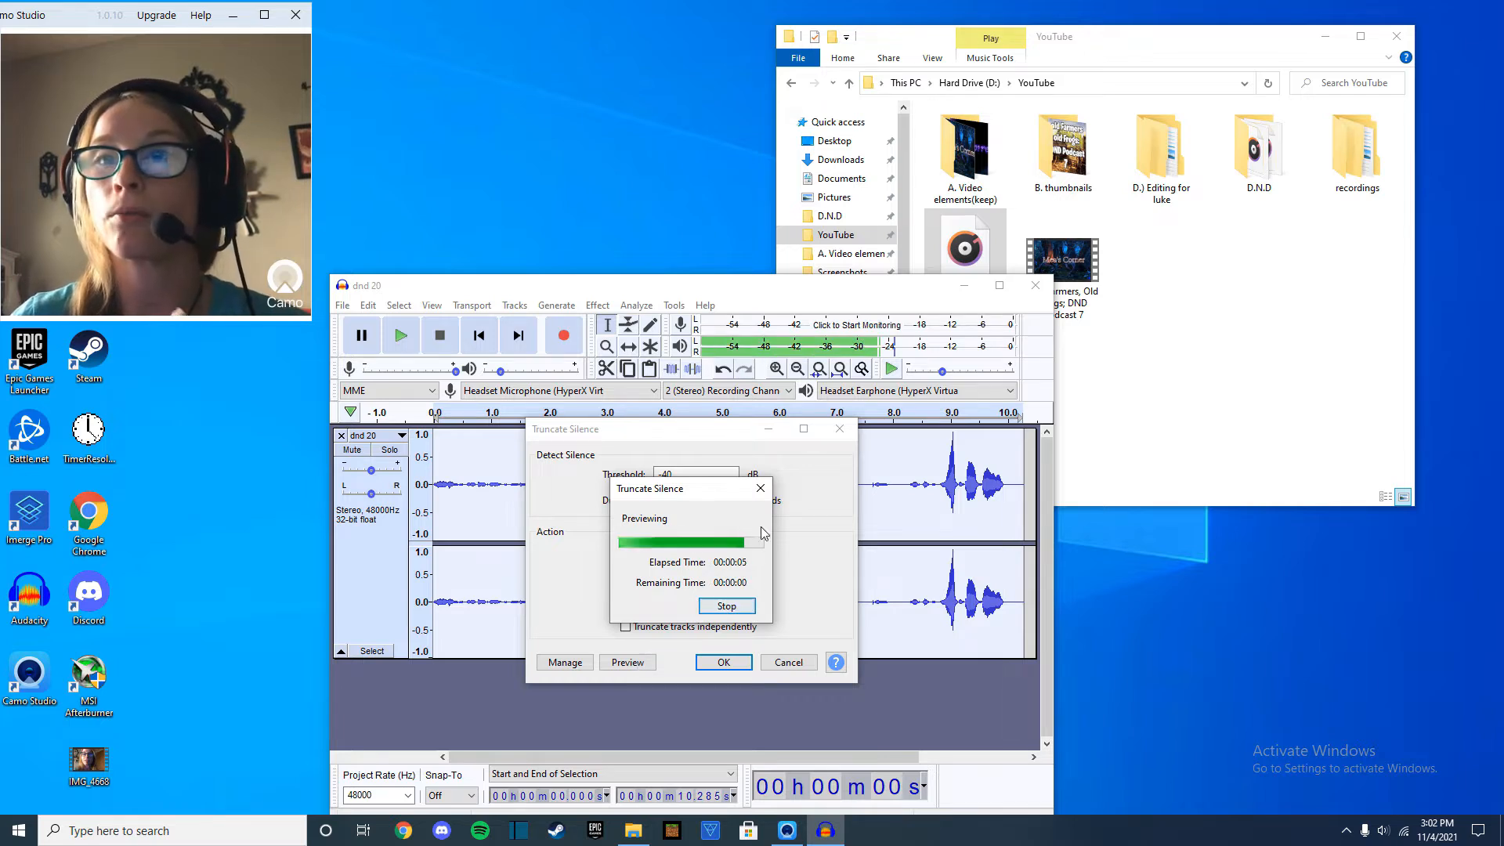
{"action": "left_click", "coordinate": [725, 663]}
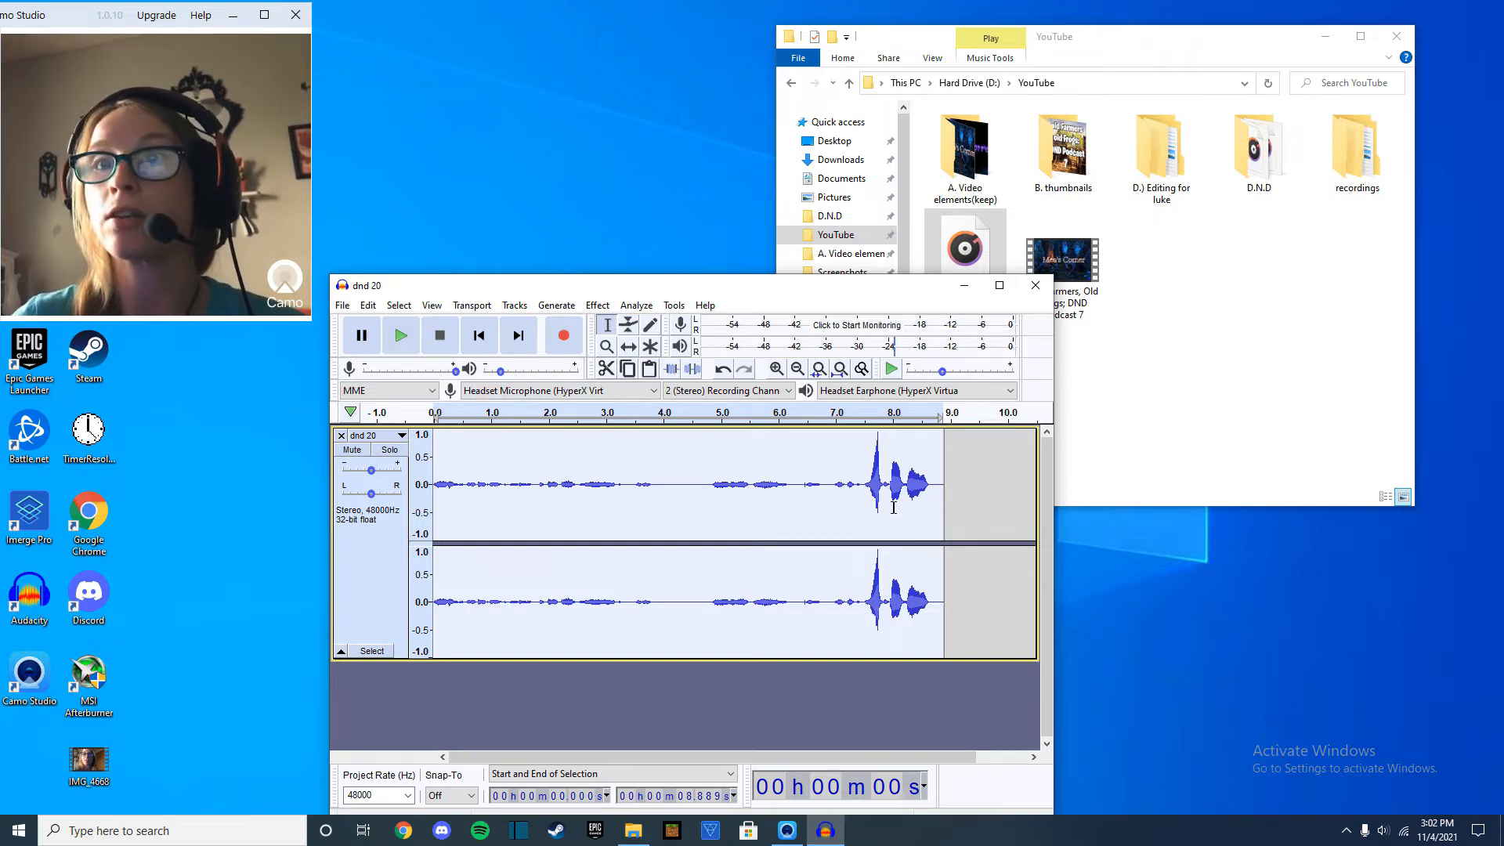
Normalize the track's peak amplitude to -12.0 dB with DC offset removal.
{"action": "left_click", "coordinate": [595, 306]}
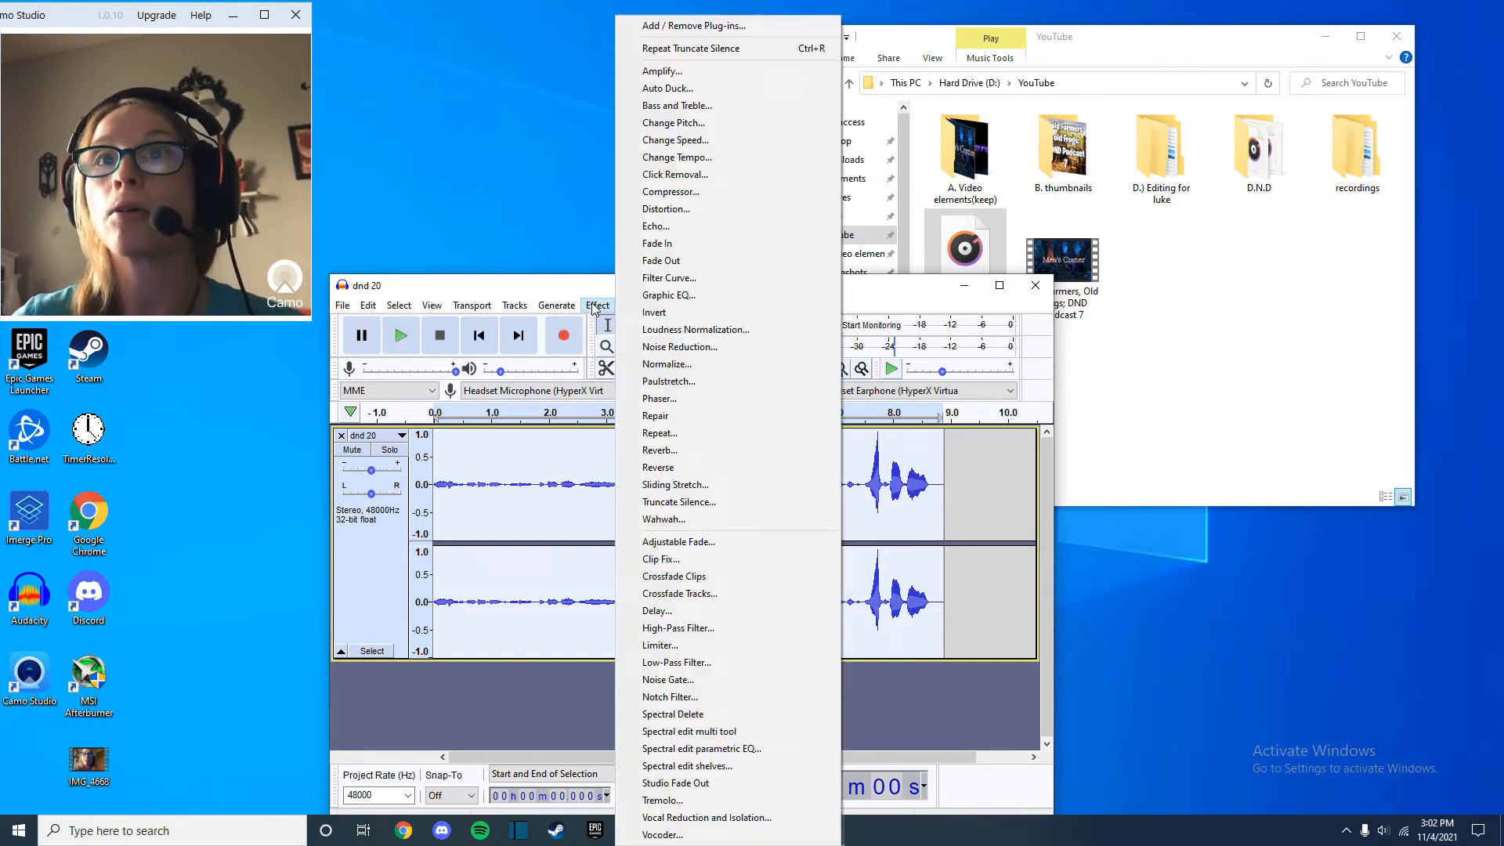
{"action": "left_click", "coordinate": [689, 364]}
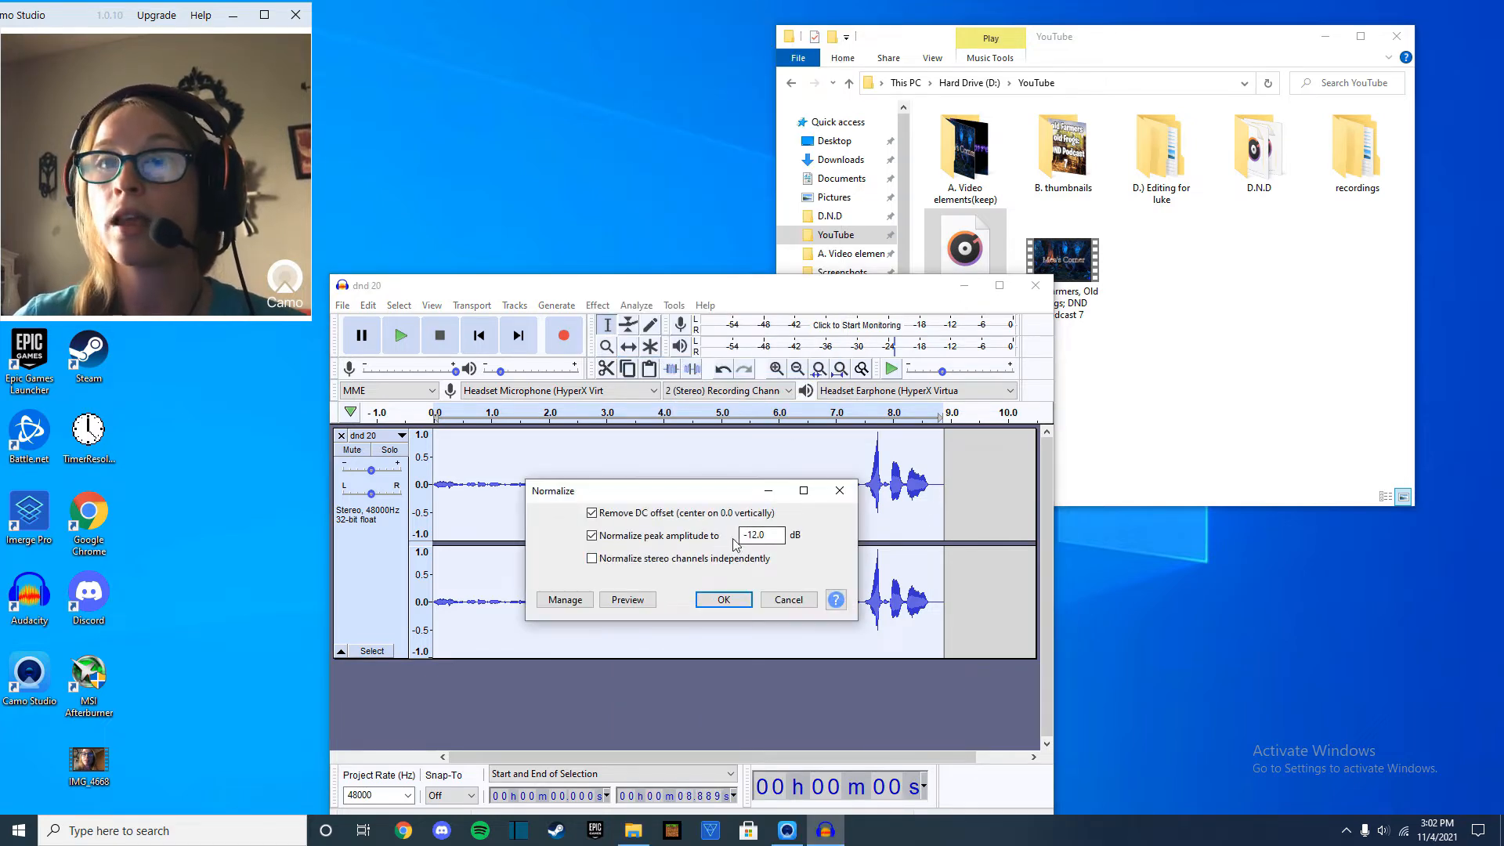
{"action": "left_click_drag", "start_coordinate": [775, 541], "coordinate": [714, 542]}
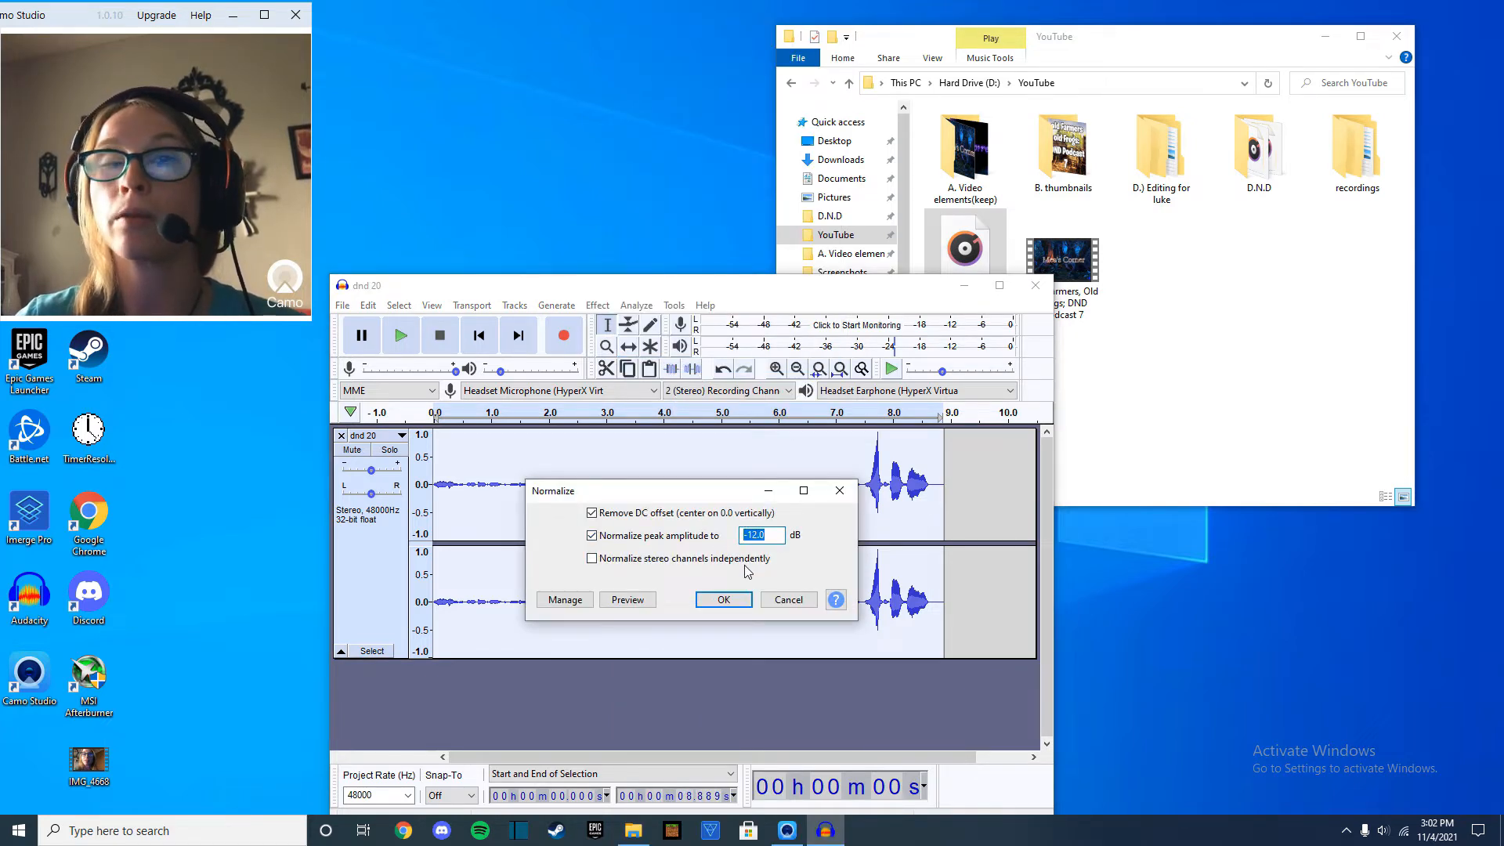
{"action": "left_click", "coordinate": [724, 600]}
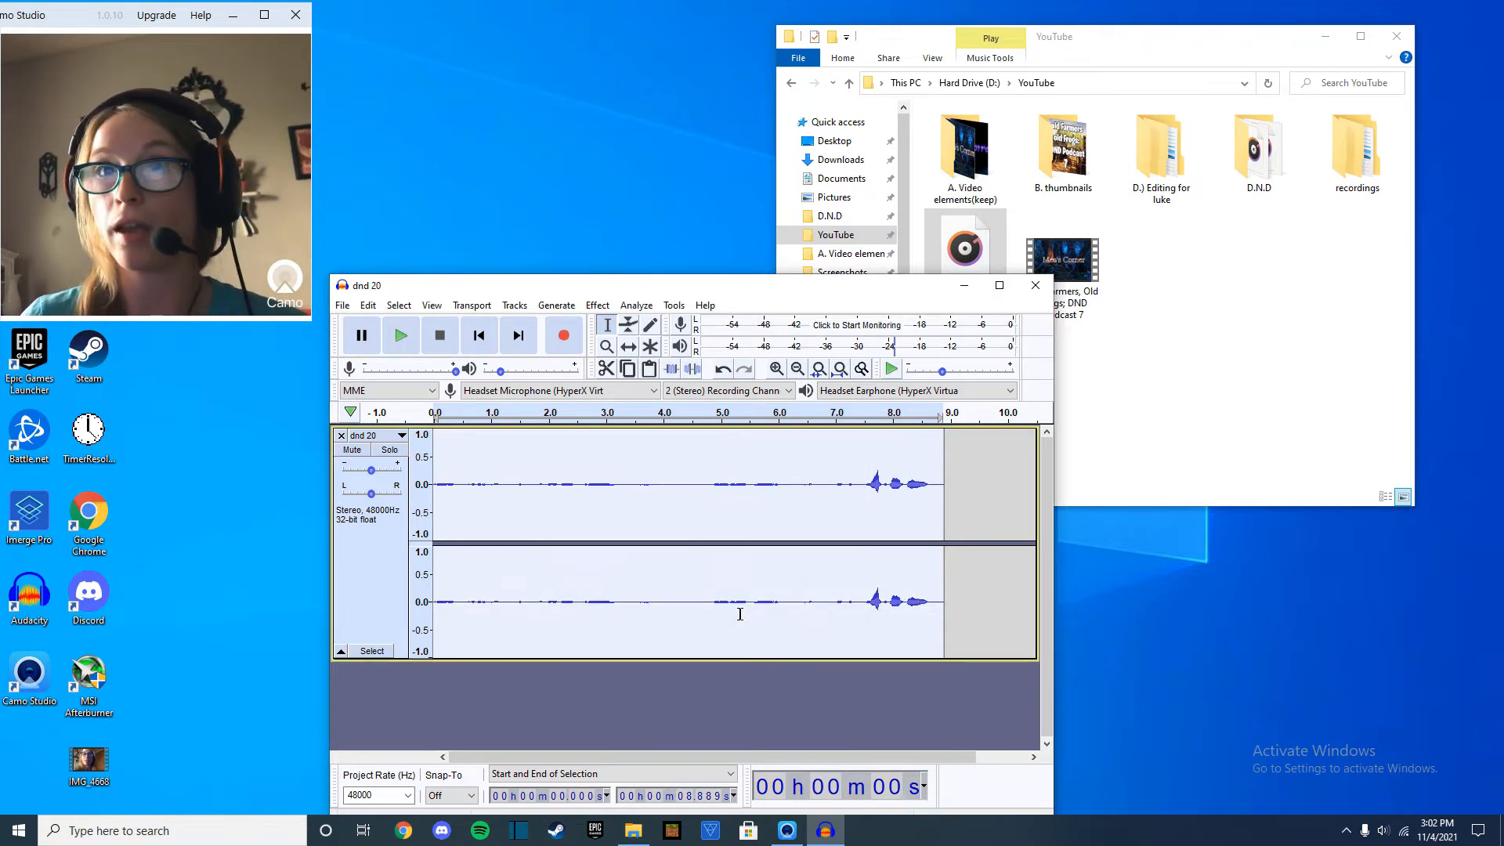
Export the edited audio as an MP3 named "dnd 20 SR L" in the unedited dnd sessions folder, accepting the metadata tags unchanged.
{"action": "left_click", "coordinate": [344, 306]}
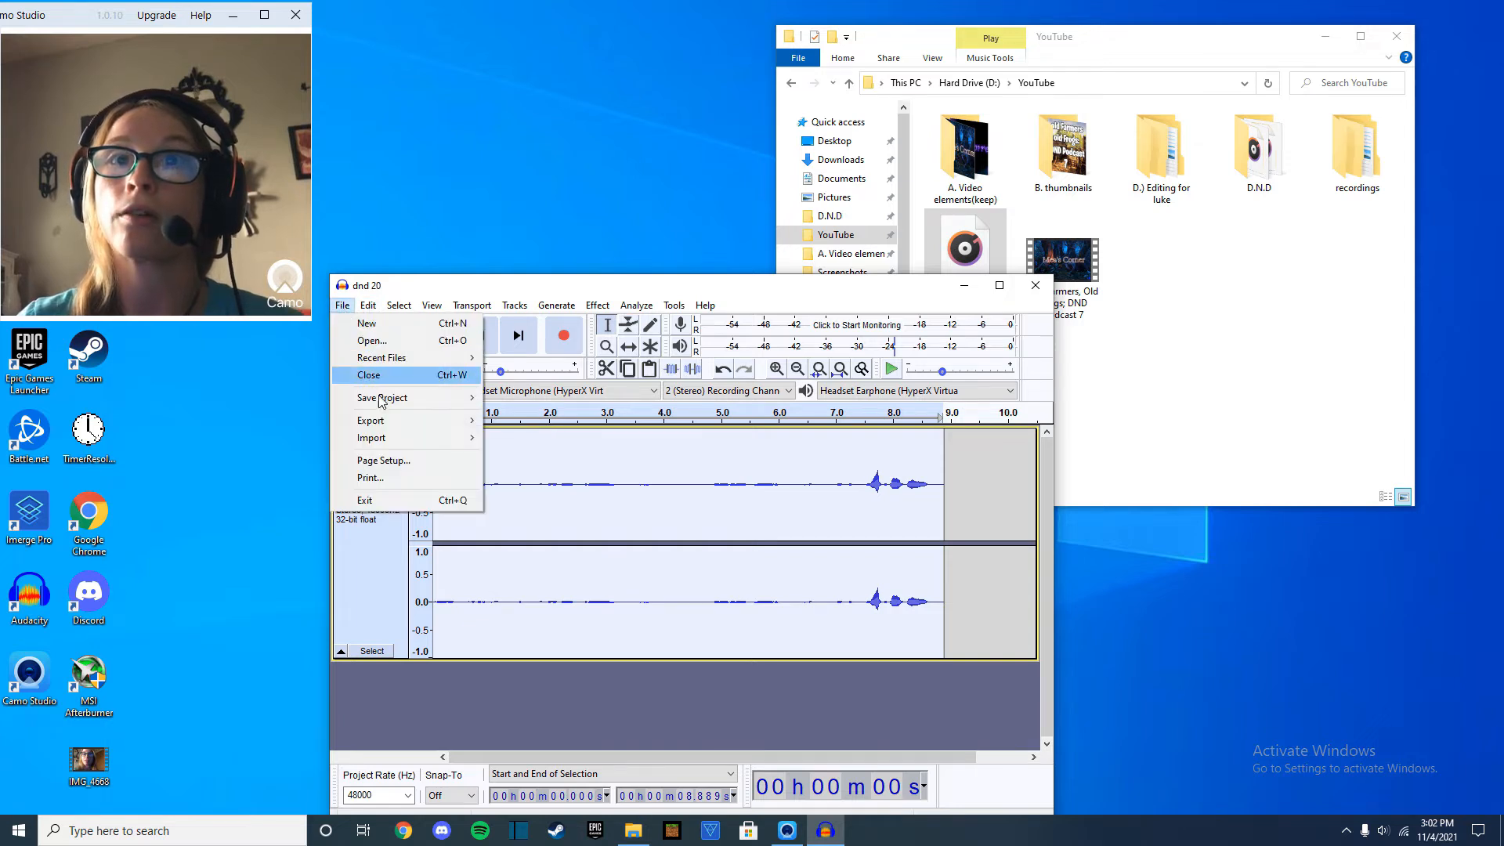
{"action": "mouse_move", "coordinate": [384, 421]}
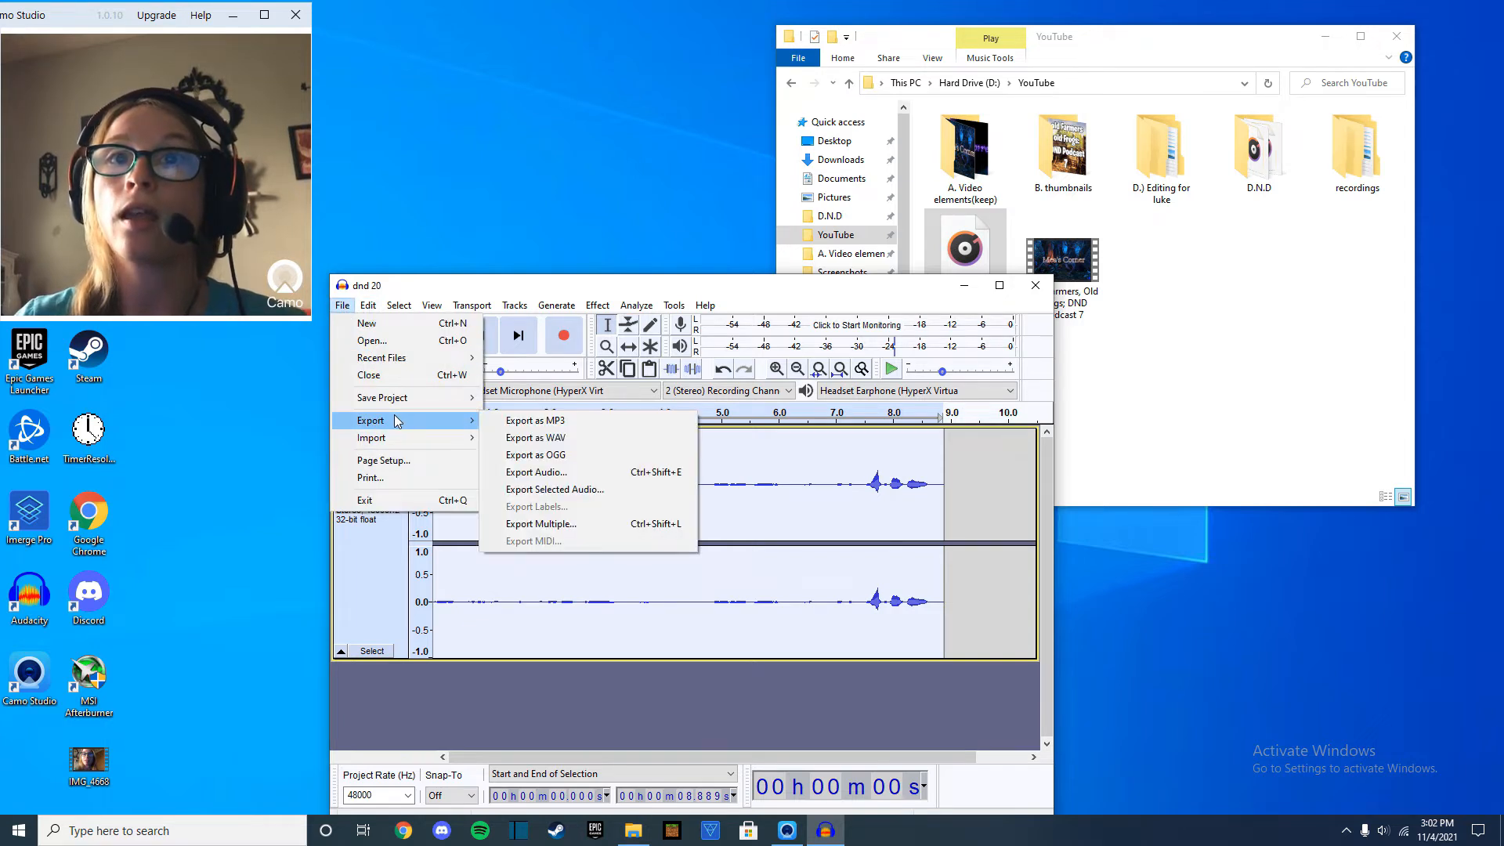
{"action": "left_click", "coordinate": [535, 422]}
{"action": "left_click", "coordinate": [539, 610]}
{"action": "type", "text": "S"}
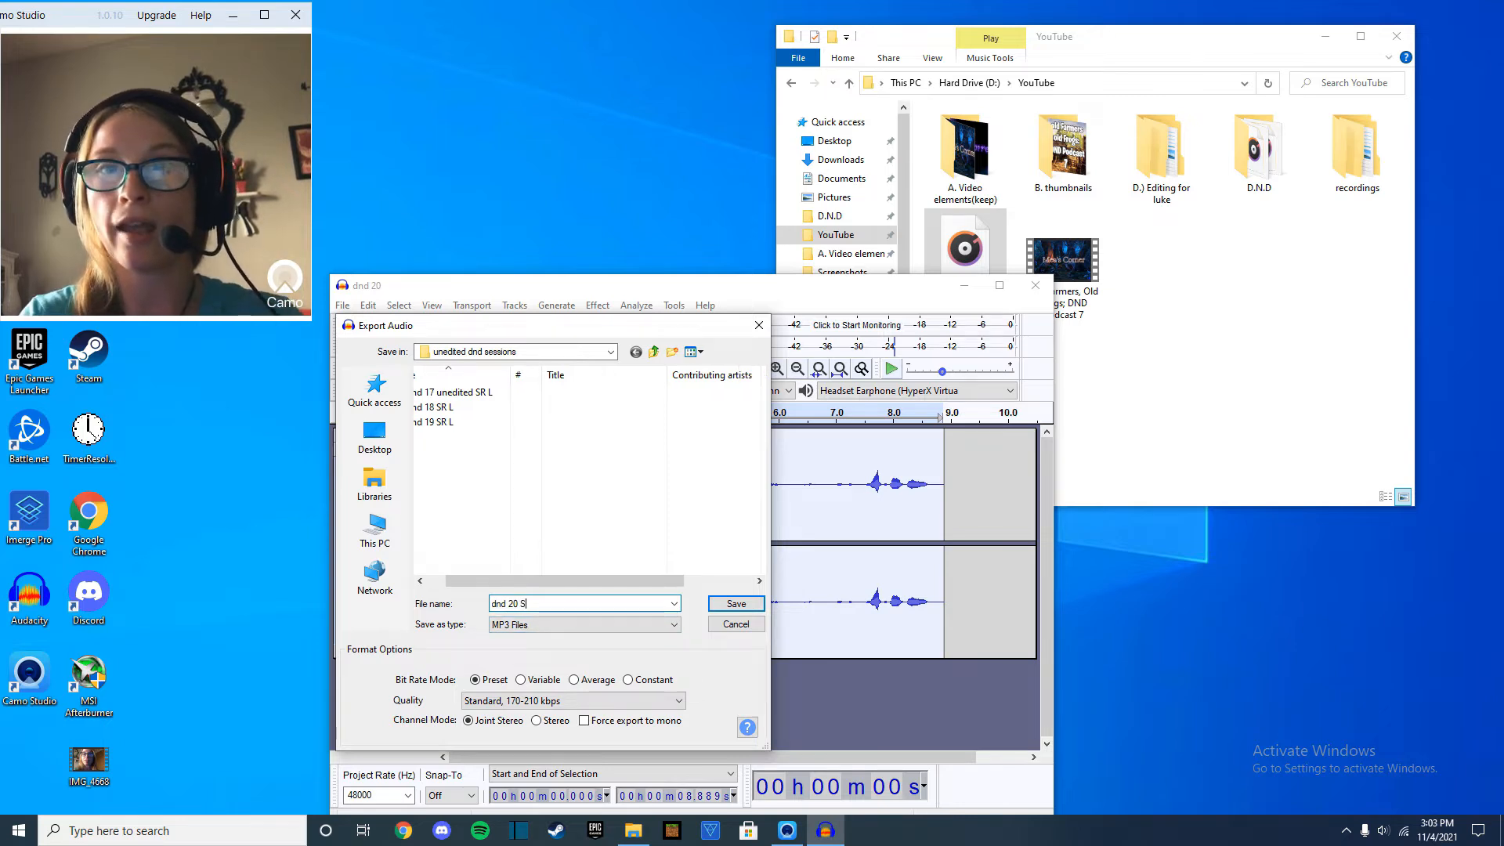
{"action": "type", "text": "R"}
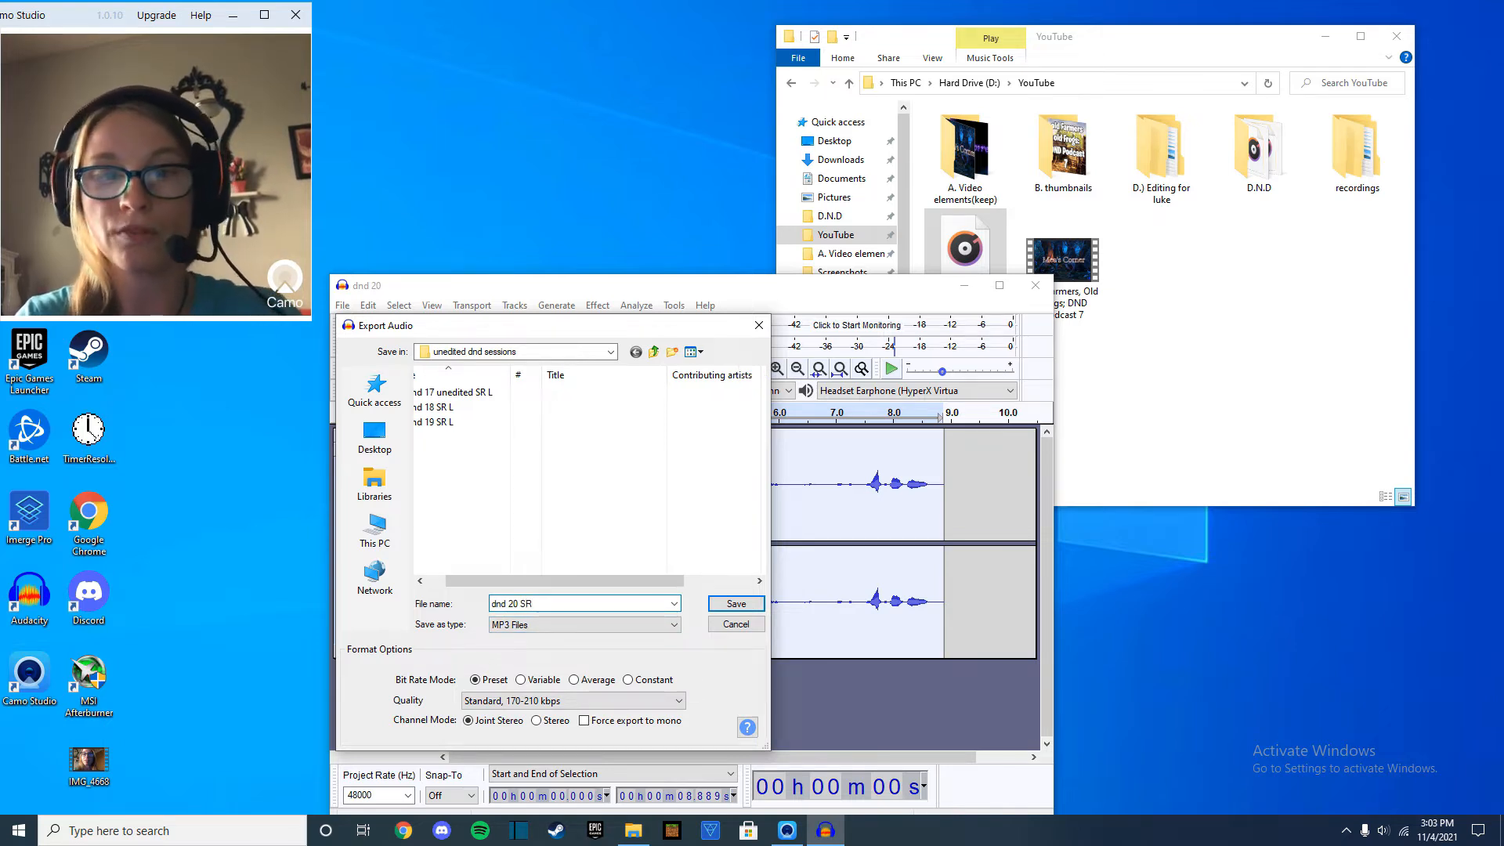
{"action": "type", "text": " L"}
{"action": "key", "text": "Return"}
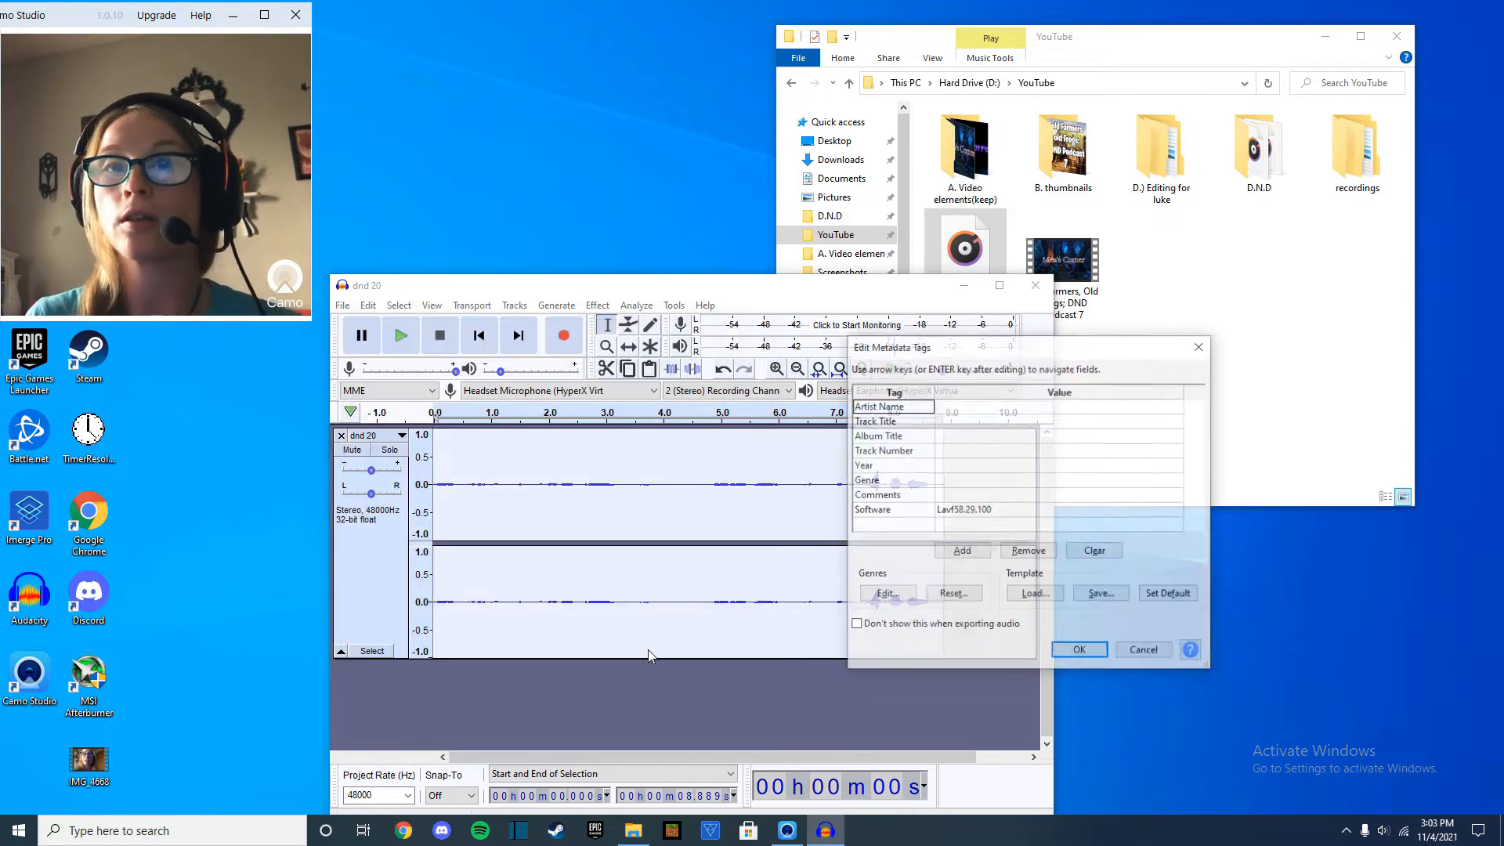
{"action": "left_click", "coordinate": [1078, 649]}
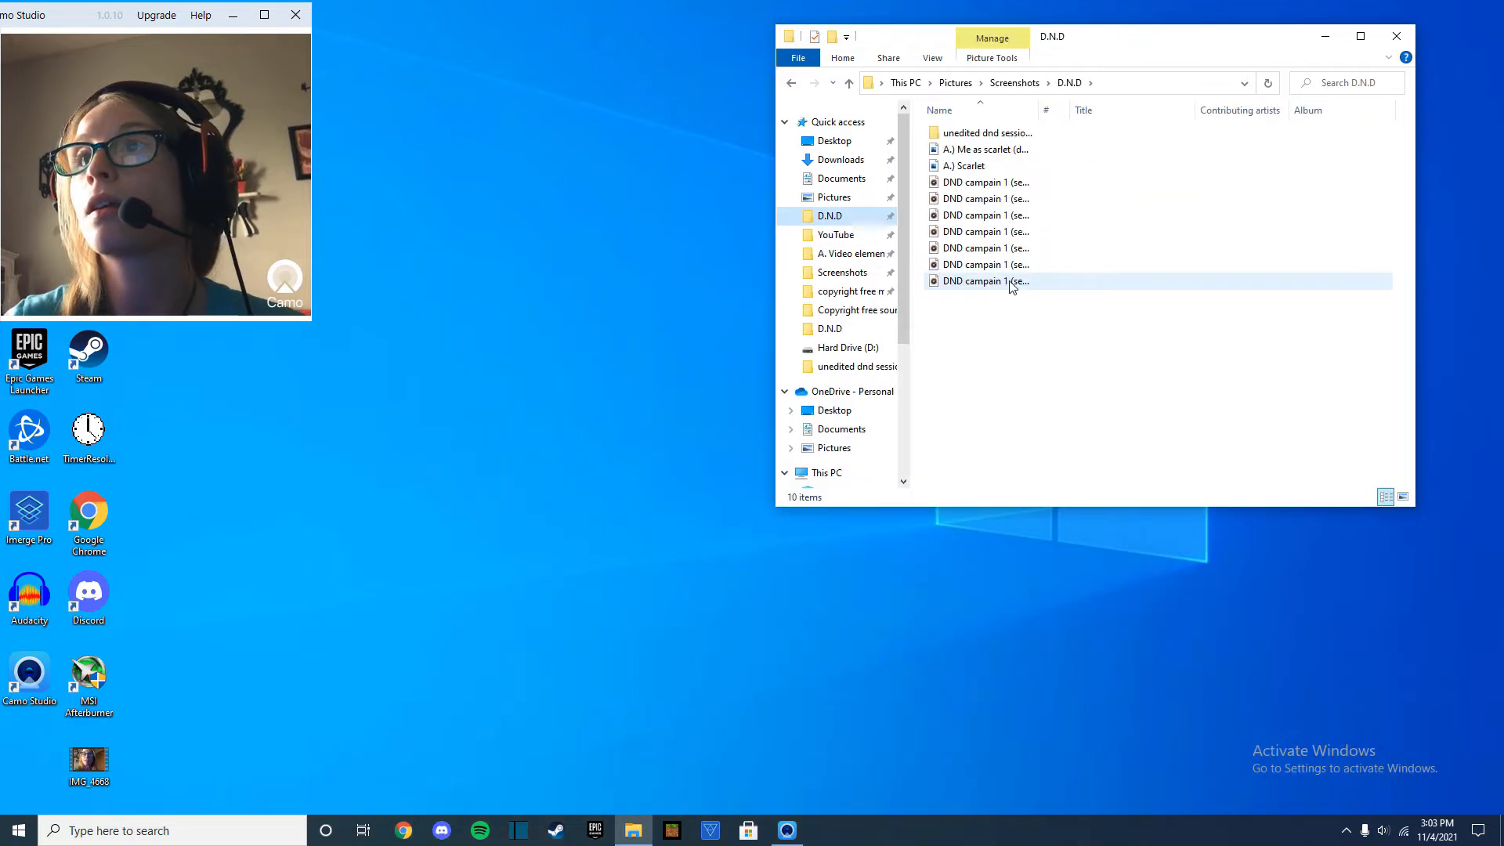
Open the first DND campaign audio file in the D.N.D folder and close the player again.
{"action": "double_click", "coordinate": [1003, 185]}
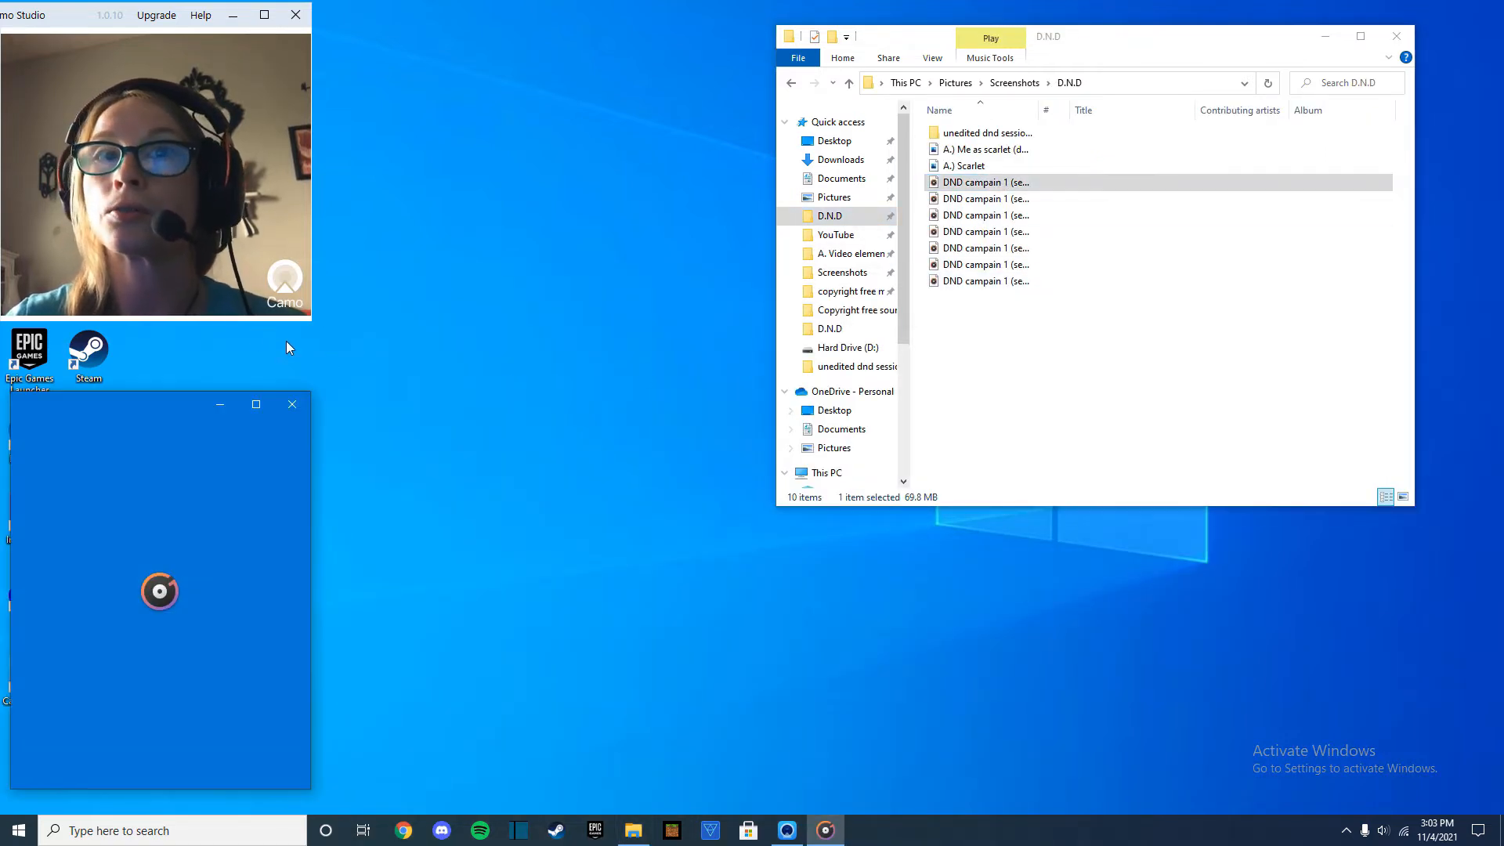
{"action": "left_click", "coordinate": [293, 413]}
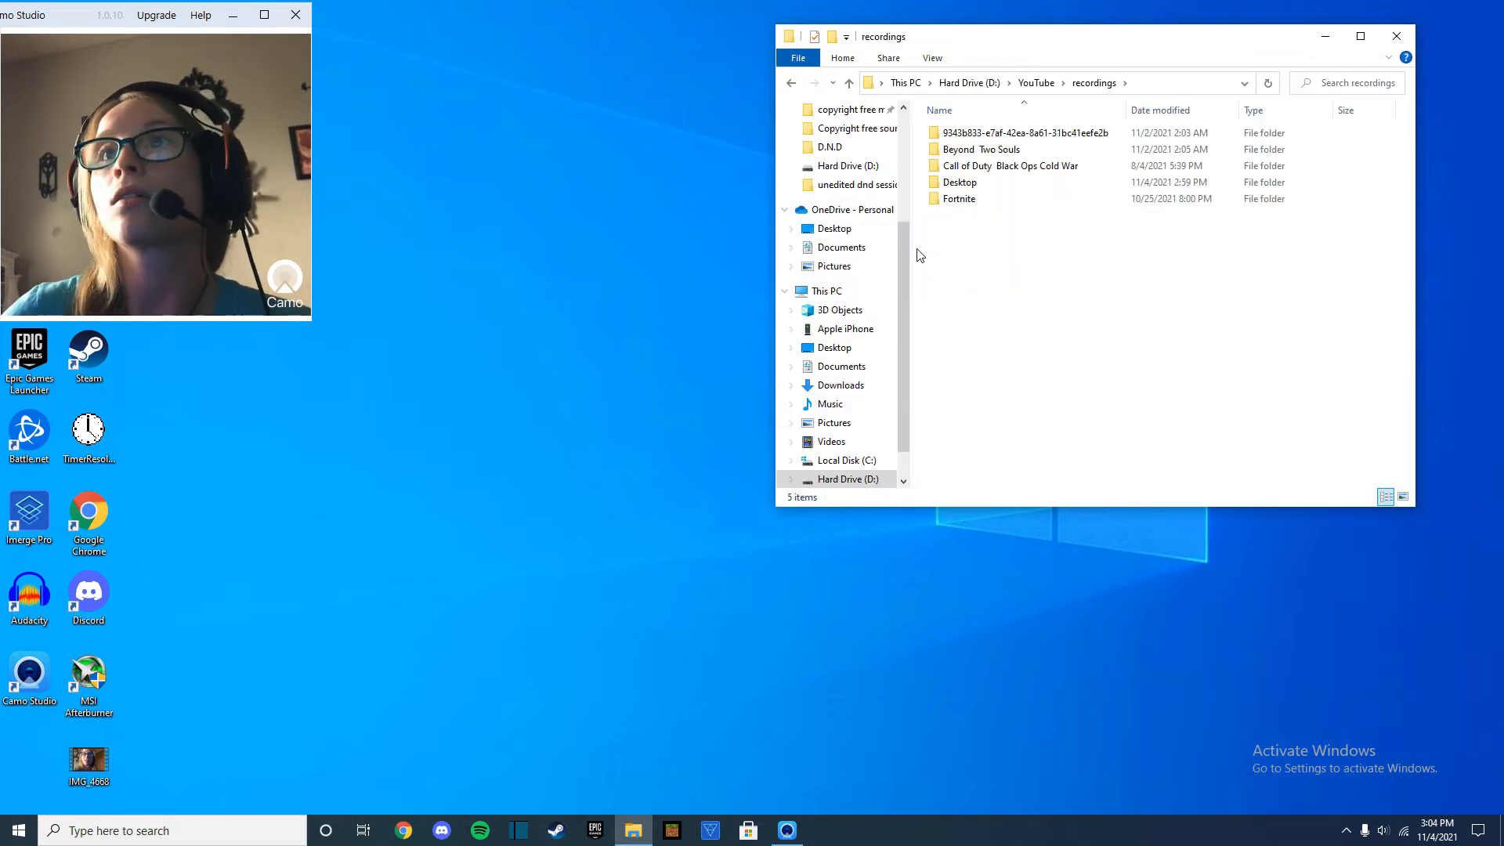
{"action": "scroll", "coordinate": [850, 256], "scroll_direction": "up", "scroll_amount": 1}
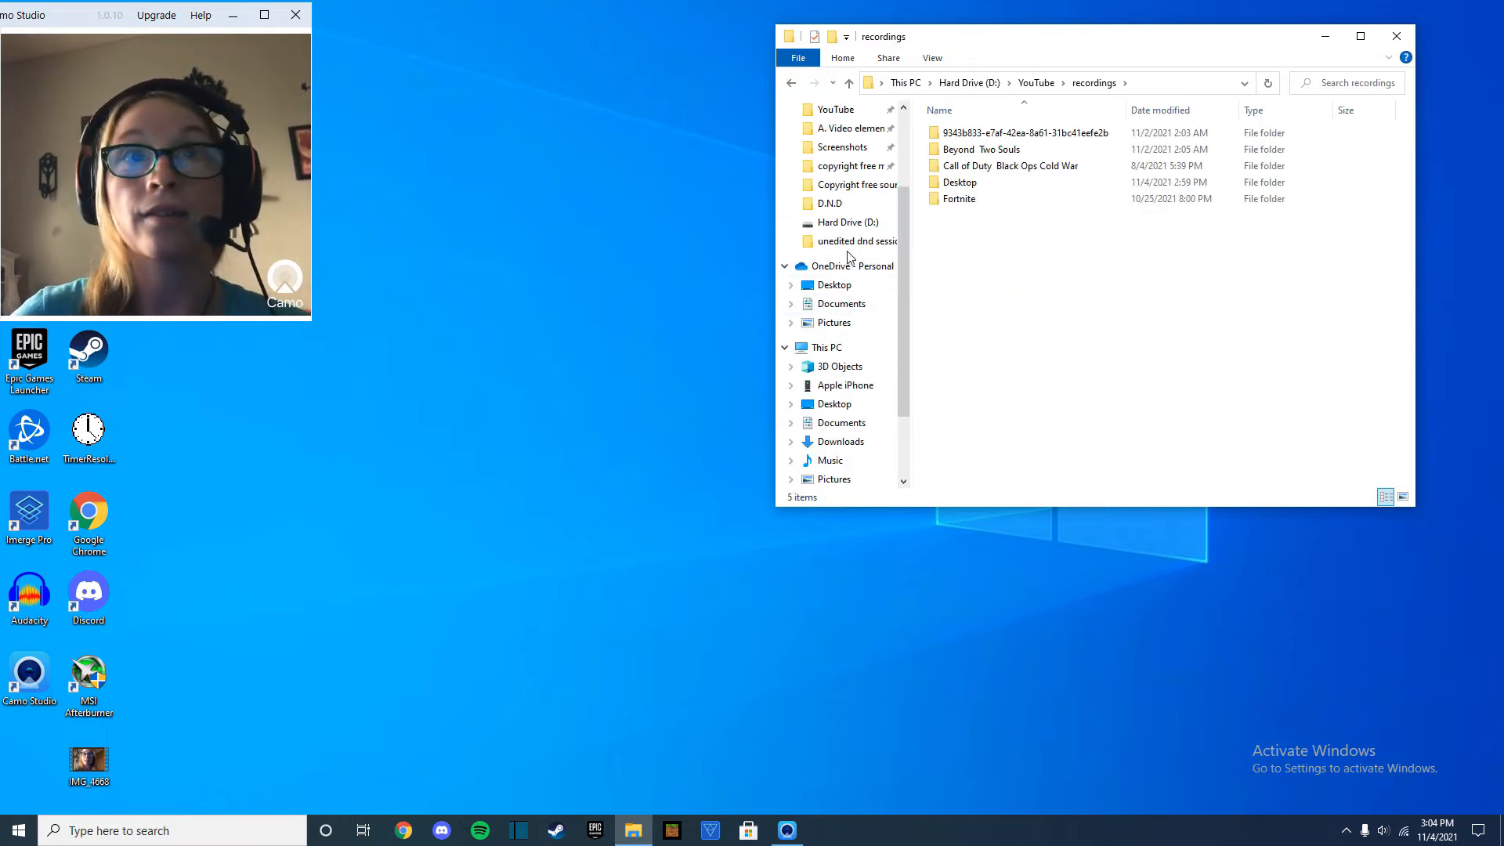
Switch to HitFilm Pro and create a new project with the 1080p Full HD @ 25 fps template.
{"action": "mouse_move", "coordinate": [619, 805]}
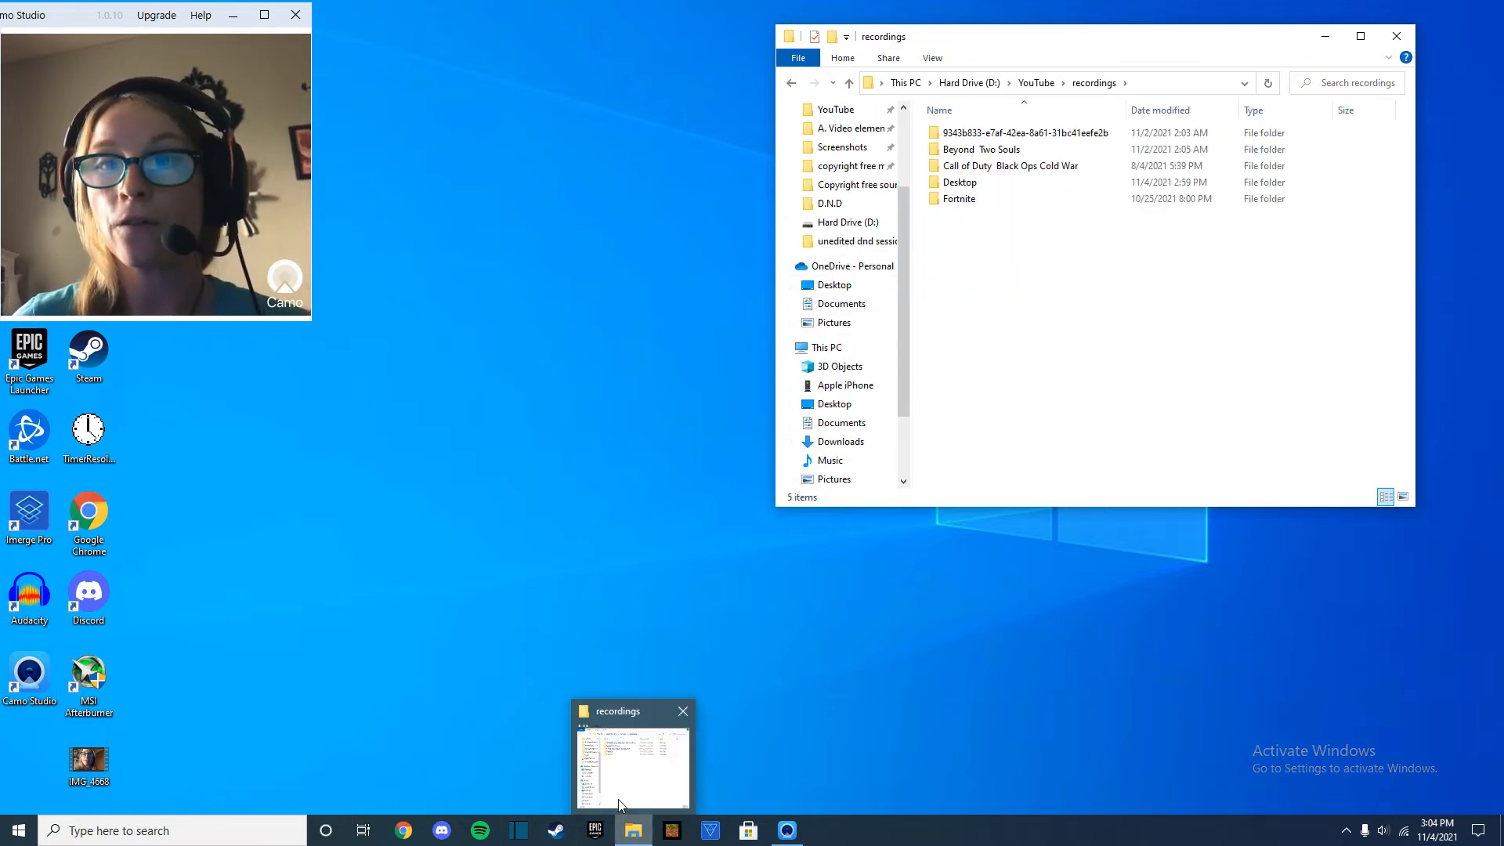
{"action": "left_click", "coordinate": [710, 830]}
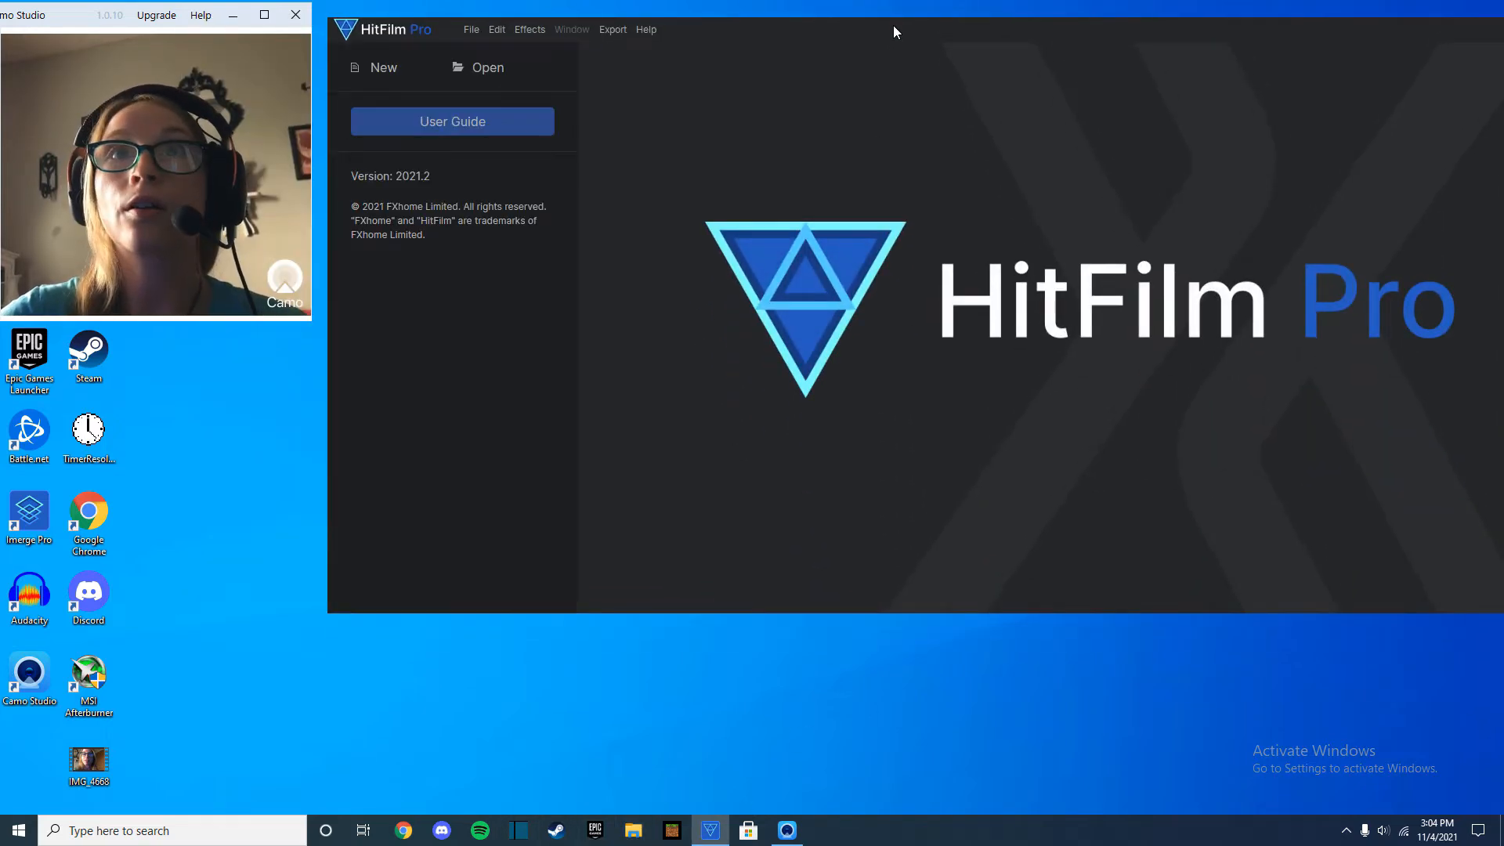
{"action": "left_click", "coordinate": [381, 67]}
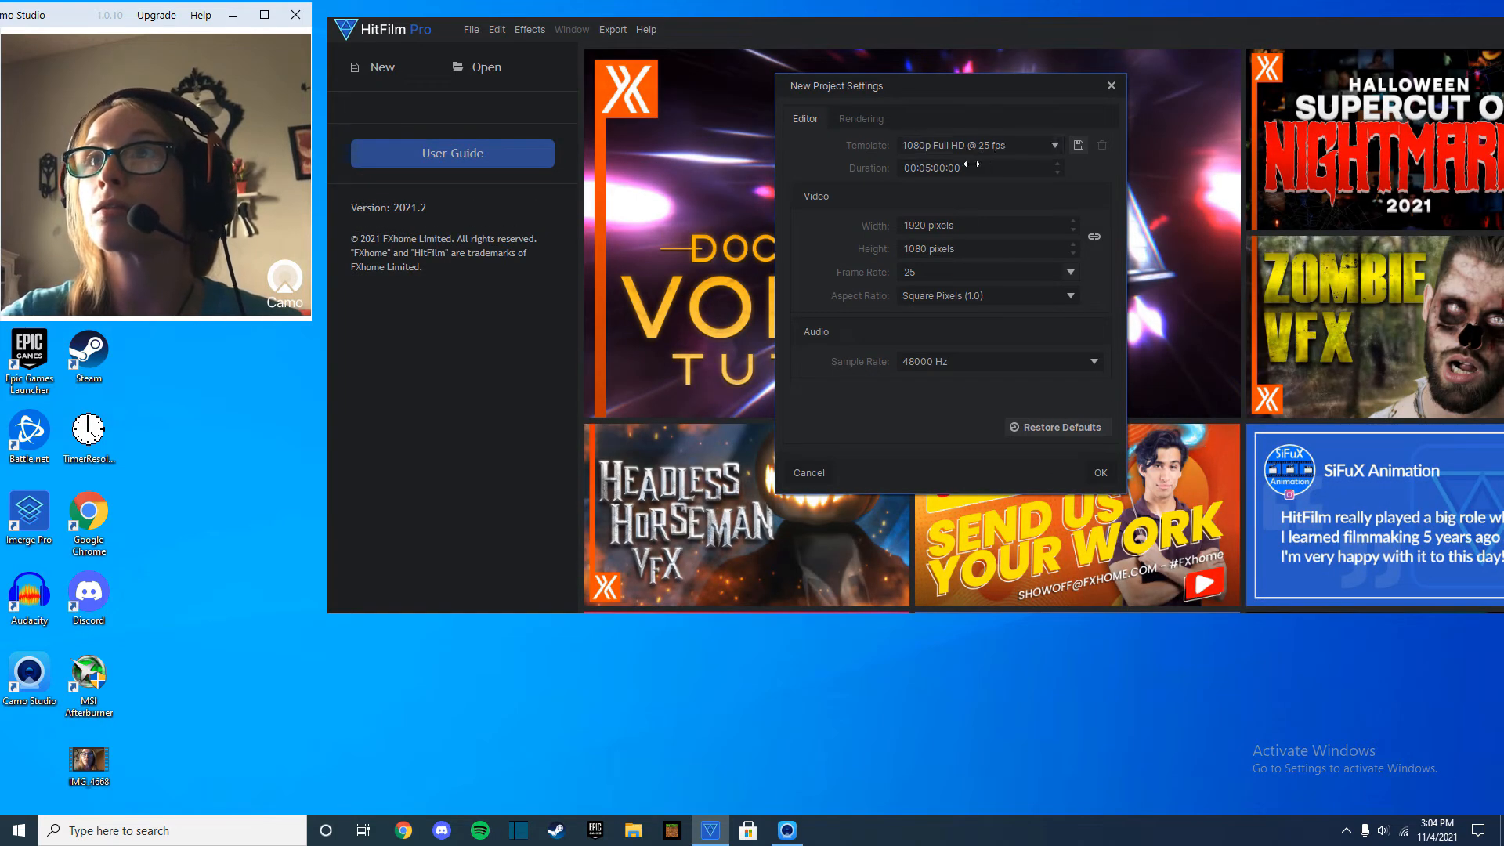
{"action": "left_click", "coordinate": [1099, 471]}
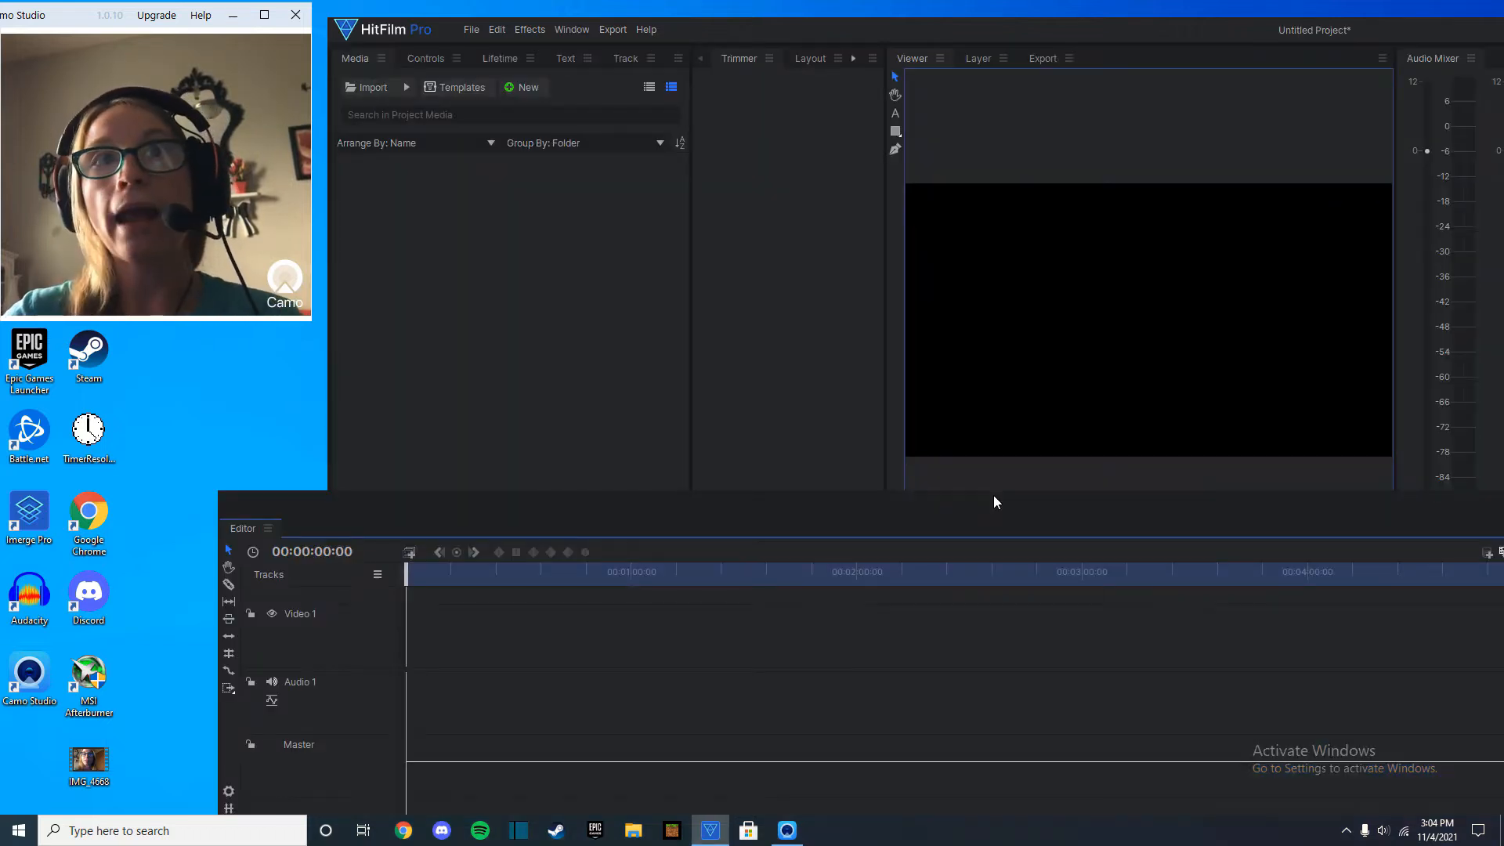
Import the dnd intro, intro song, sub-like message, end card, background thumb, video frame and player overlay from A. Video elements(keep), removing the duplicate end card.
{"action": "left_click", "coordinate": [365, 88]}
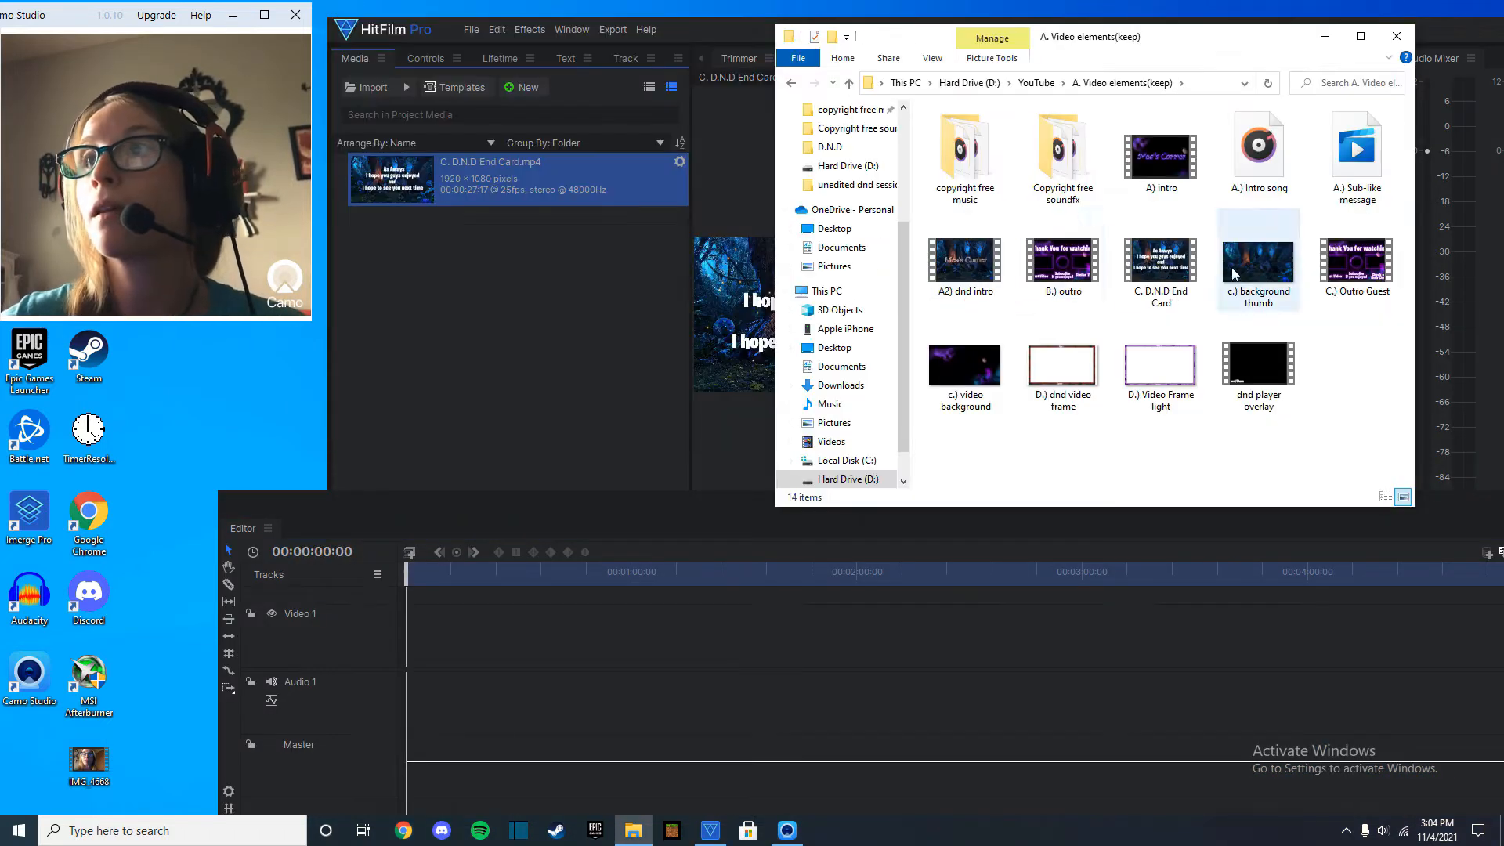
{"action": "left_click_drag", "start_coordinate": [1161, 267], "coordinate": [576, 330]}
{"action": "left_click_drag", "start_coordinate": [1259, 263], "coordinate": [549, 330]}
{"action": "left_click_drag", "start_coordinate": [983, 272], "coordinate": [470, 329]}
{"action": "left_click_drag", "start_coordinate": [1357, 149], "coordinate": [436, 352]}
{"action": "left_click_drag", "start_coordinate": [1258, 149], "coordinate": [486, 368]}
{"action": "left_click_drag", "start_coordinate": [1061, 379], "coordinate": [549, 392]}
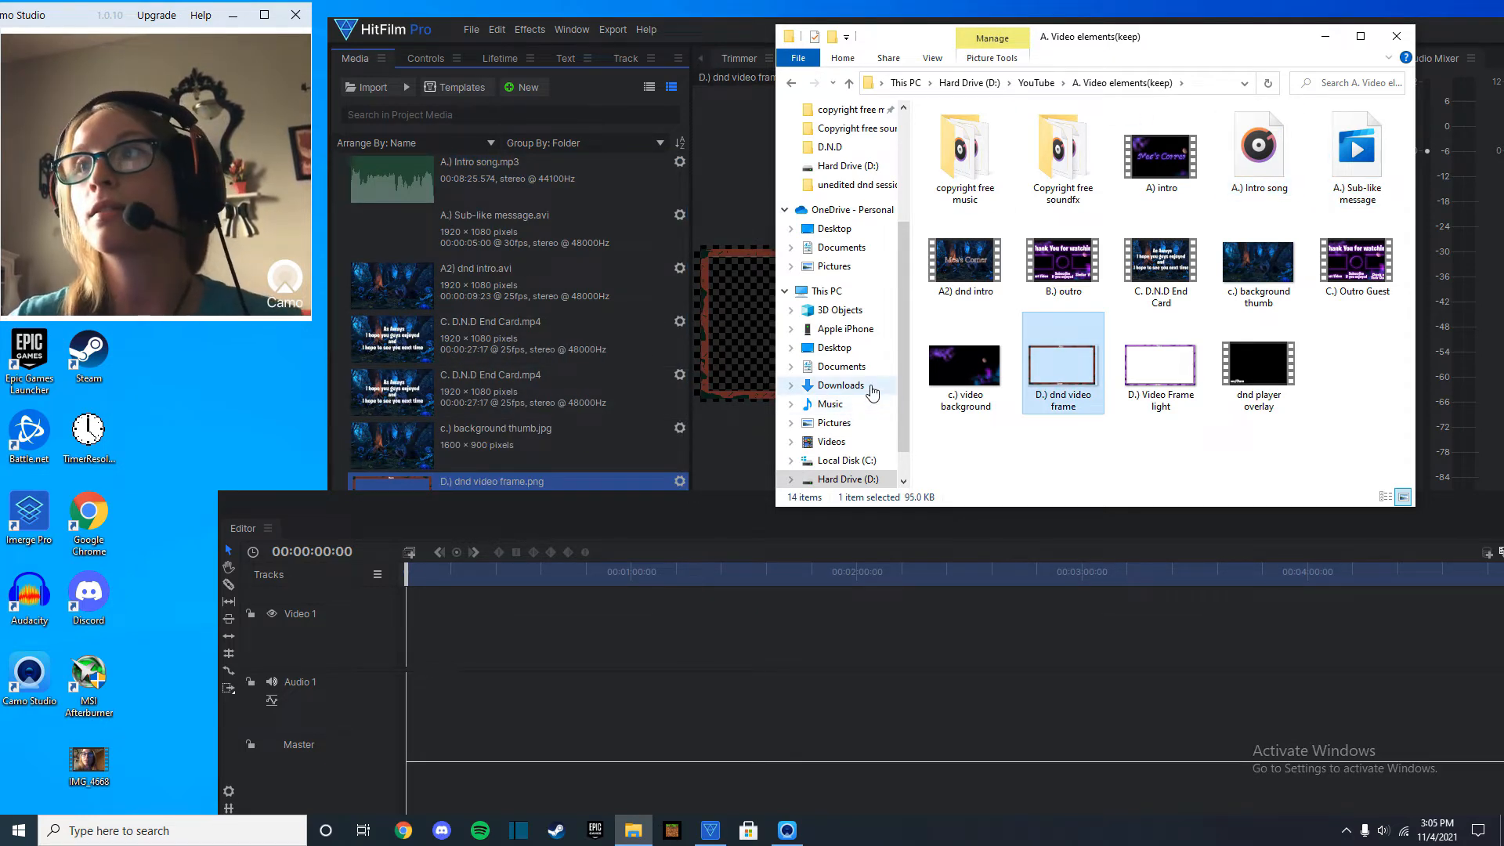
{"action": "left_click_drag", "start_coordinate": [1248, 356], "coordinate": [616, 389]}
{"action": "right_click", "coordinate": [520, 362]}
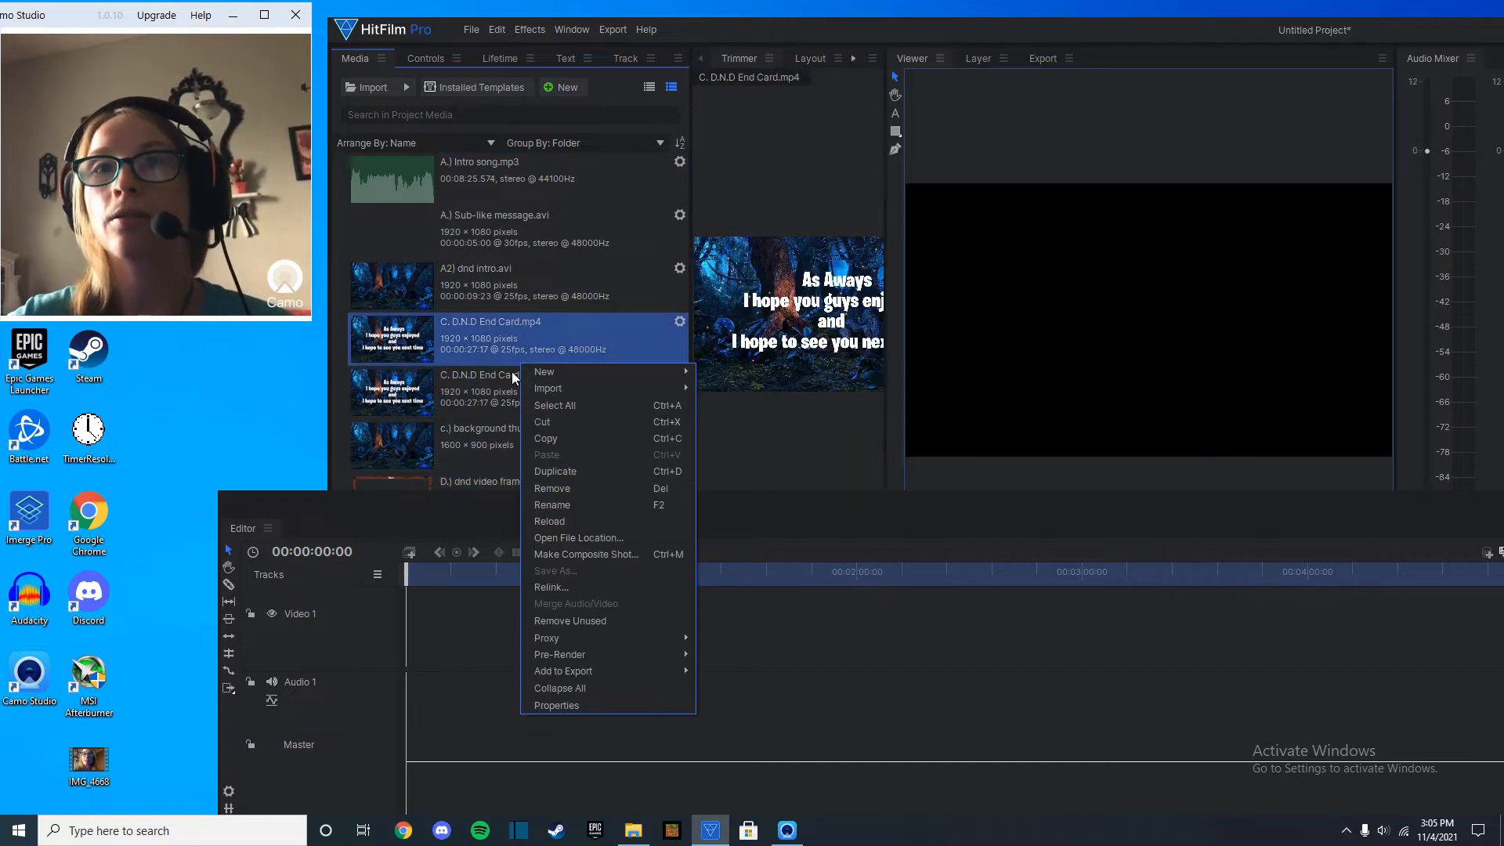
{"action": "left_click", "coordinate": [603, 489]}
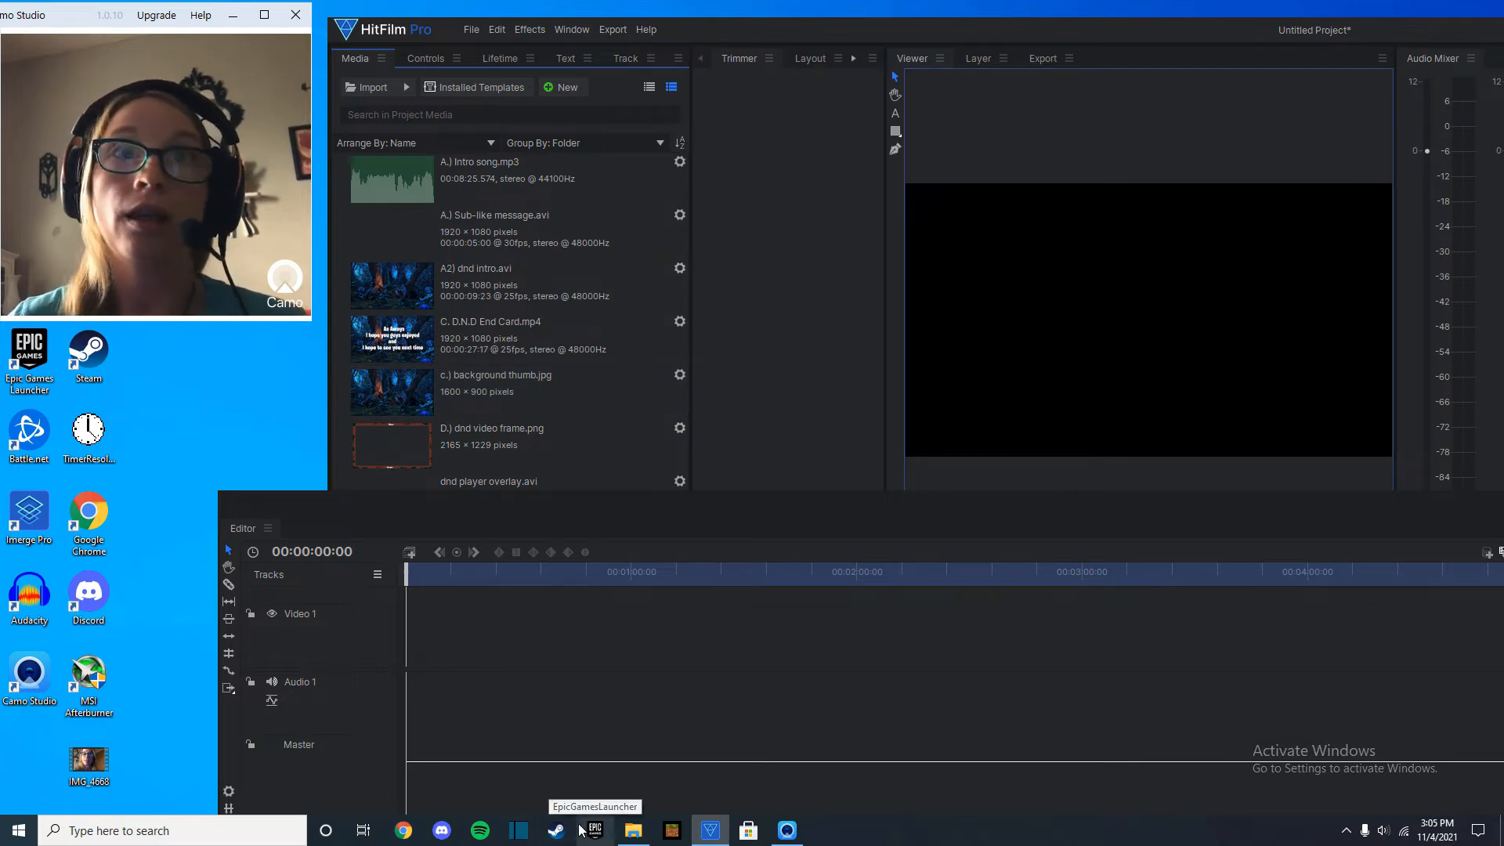
Import the Bartholomew, clarion, holly the skunk, Midnight and scarlet character images from the Screenshots folder into the project media.
{"action": "left_click", "coordinate": [633, 830]}
{"action": "left_click_drag", "start_coordinate": [1059, 157], "coordinate": [595, 282]}
{"action": "left_click_drag", "start_coordinate": [1155, 149], "coordinate": [509, 290]}
{"action": "left_click_drag", "start_coordinate": [1324, 186], "coordinate": [510, 309]}
{"action": "left_click_drag", "start_coordinate": [983, 263], "coordinate": [470, 297]}
{"action": "left_click_drag", "start_coordinate": [1057, 250], "coordinate": [608, 293]}
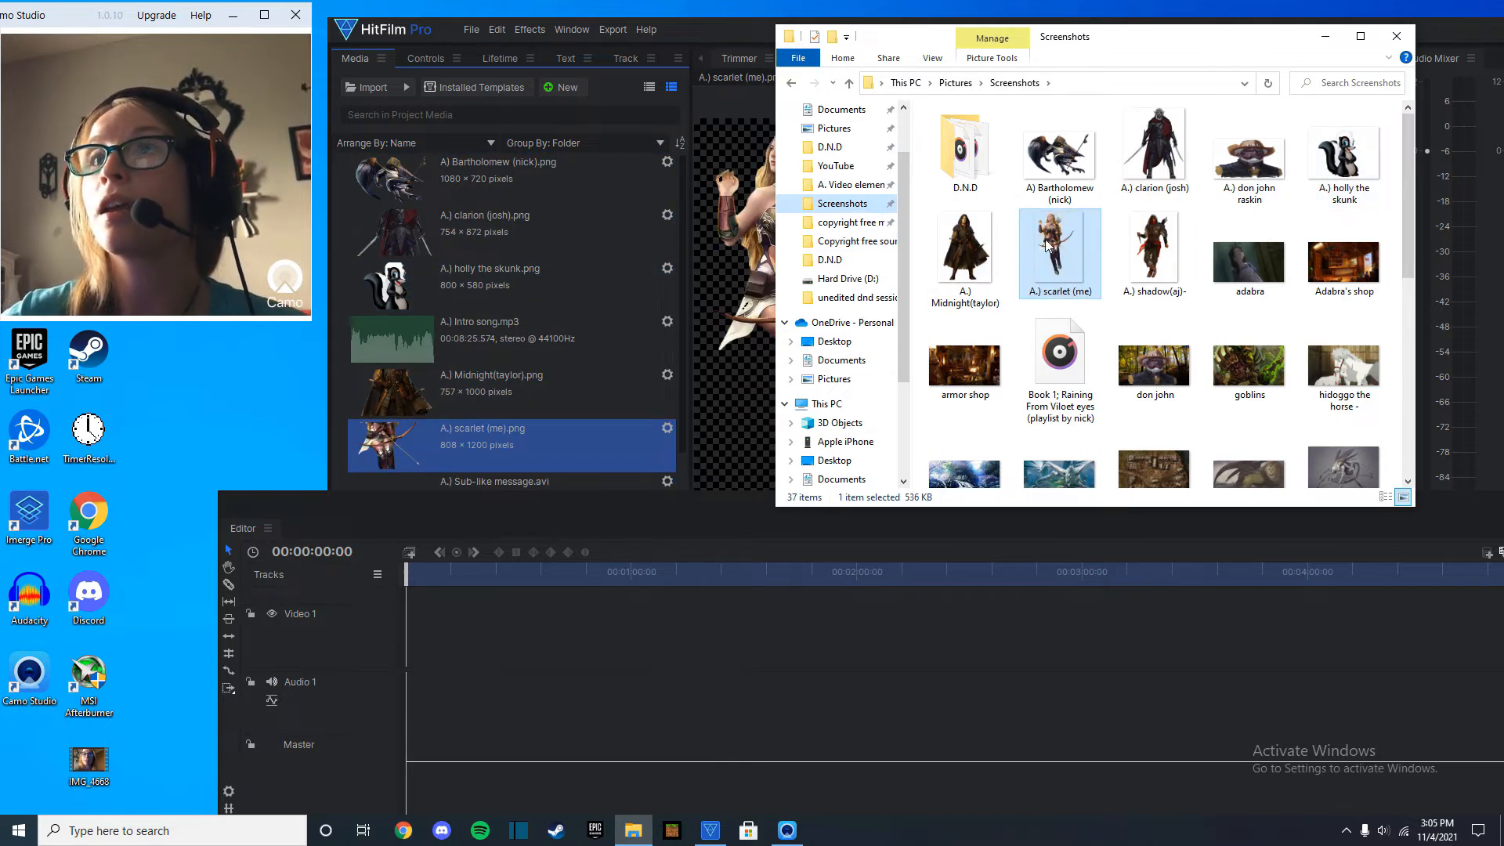
{"action": "scroll", "coordinate": [490, 274], "scroll_direction": "down", "scroll_amount": 3}
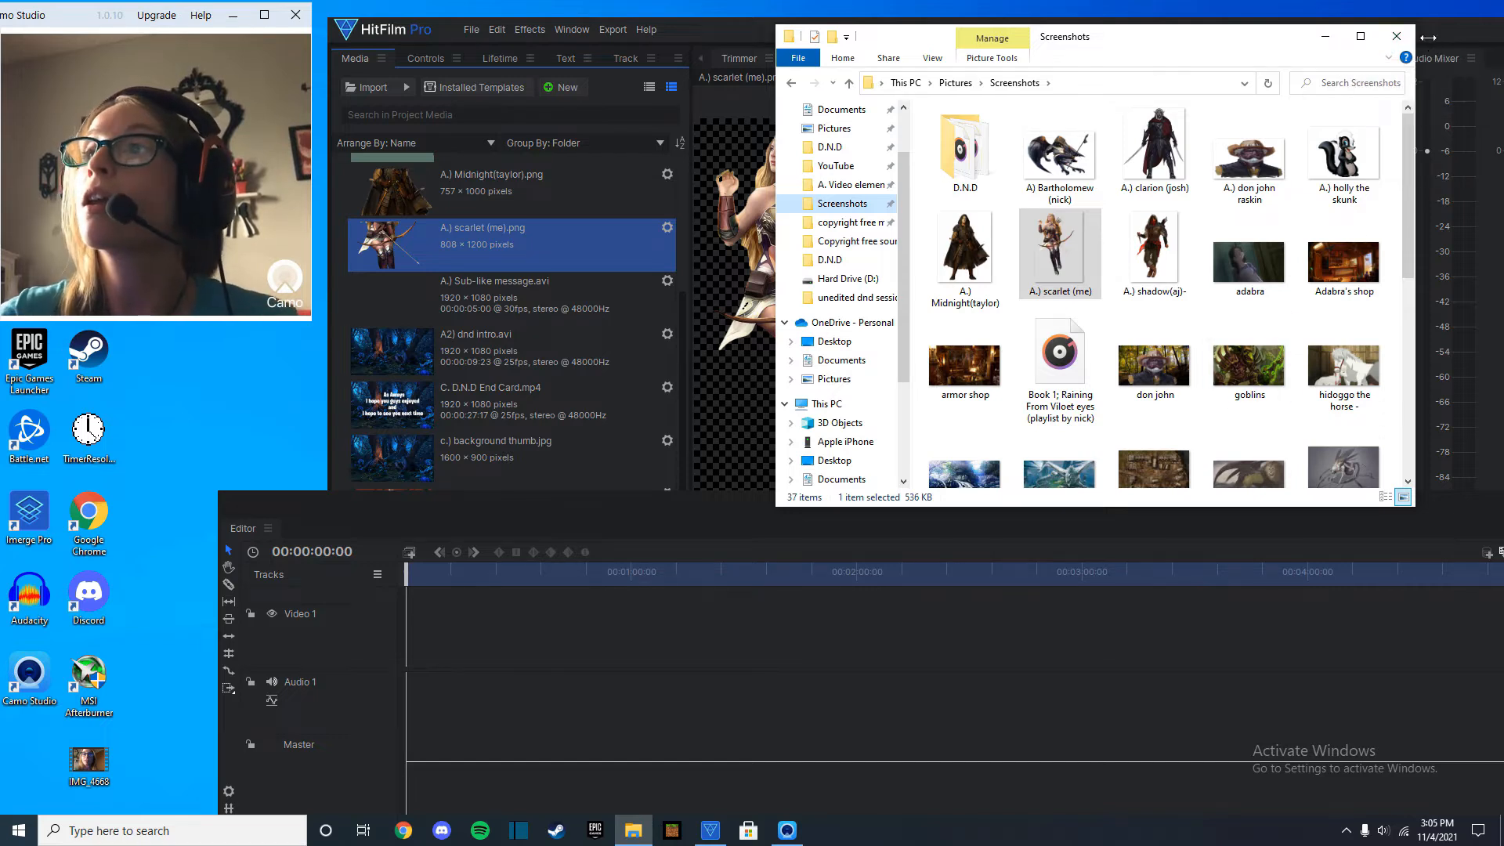
Examine the don john image from the Screenshots folder in Photos and minimize the viewer.
{"action": "left_click", "coordinate": [1397, 36]}
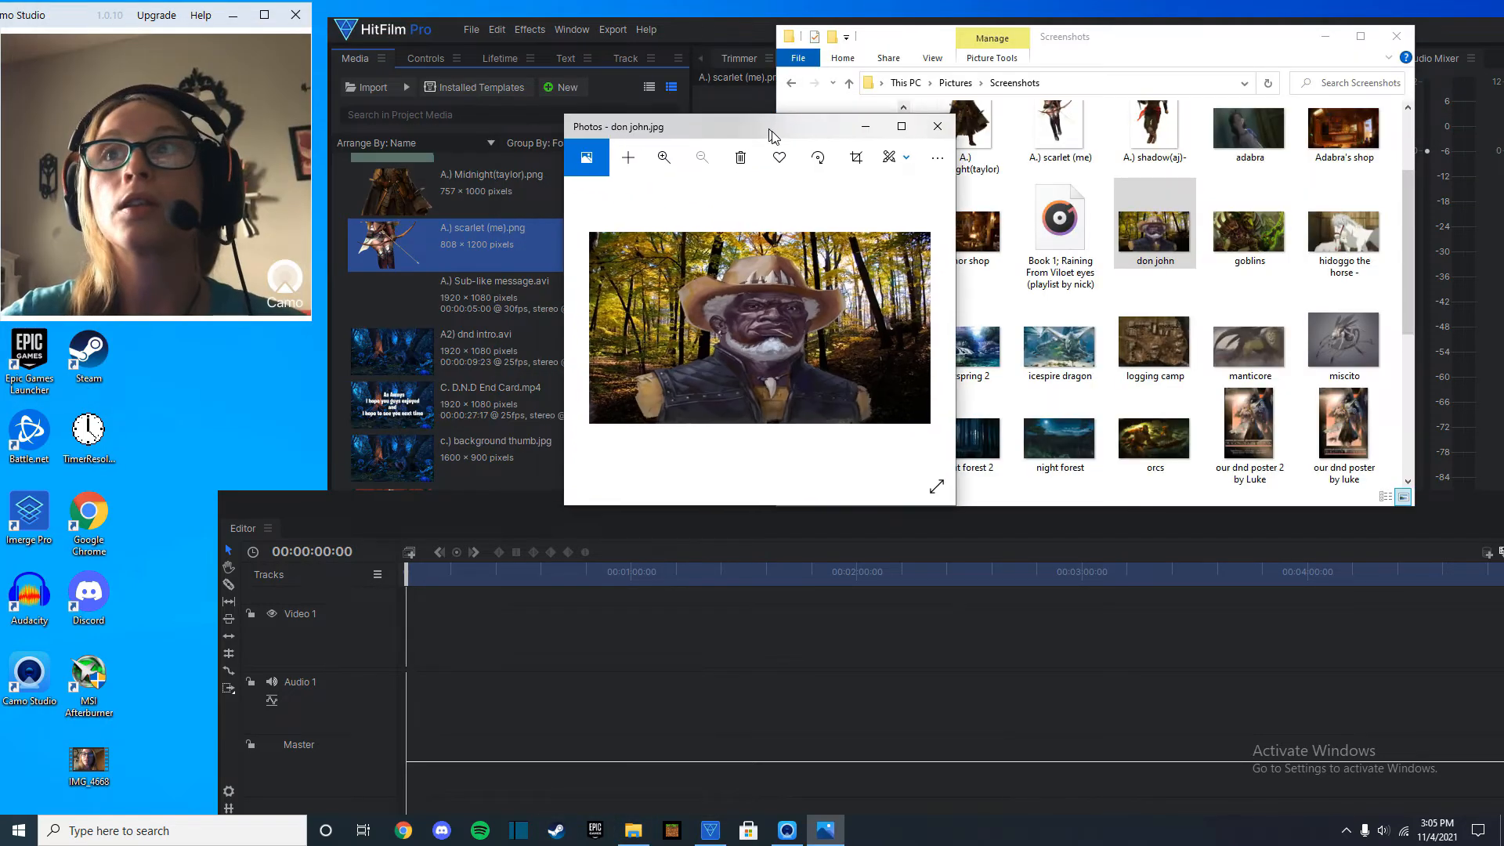
{"action": "left_click_drag", "start_coordinate": [771, 133], "coordinate": [775, 139]}
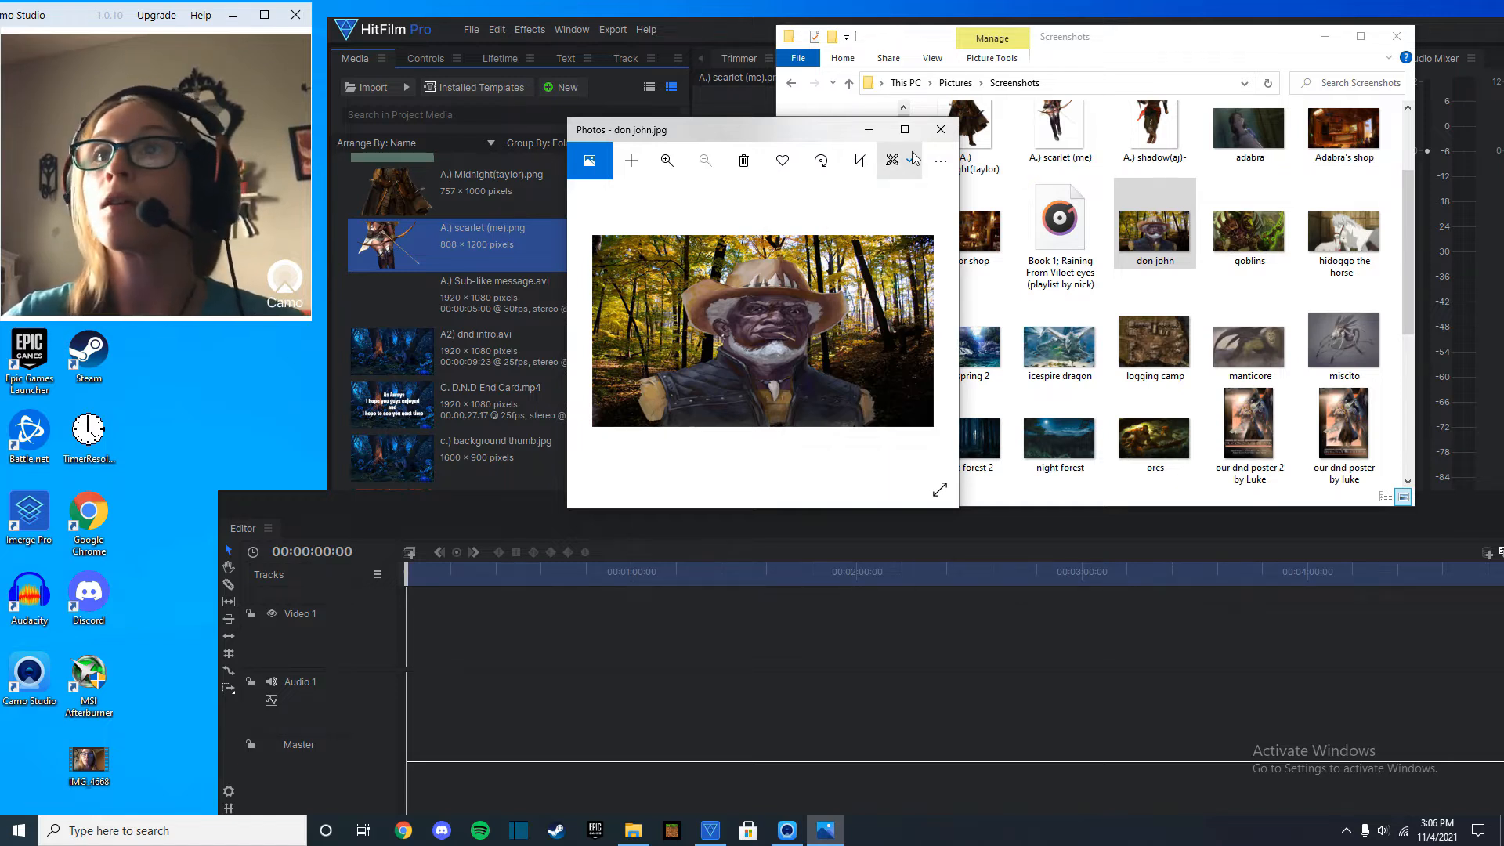
{"action": "left_click", "coordinate": [869, 130]}
Open the don john image in Paint 3D and cut out the figure with Magic select, keeping background autofill on.
{"action": "right_click", "coordinate": [1162, 257]}
{"action": "left_click", "coordinate": [1237, 320]}
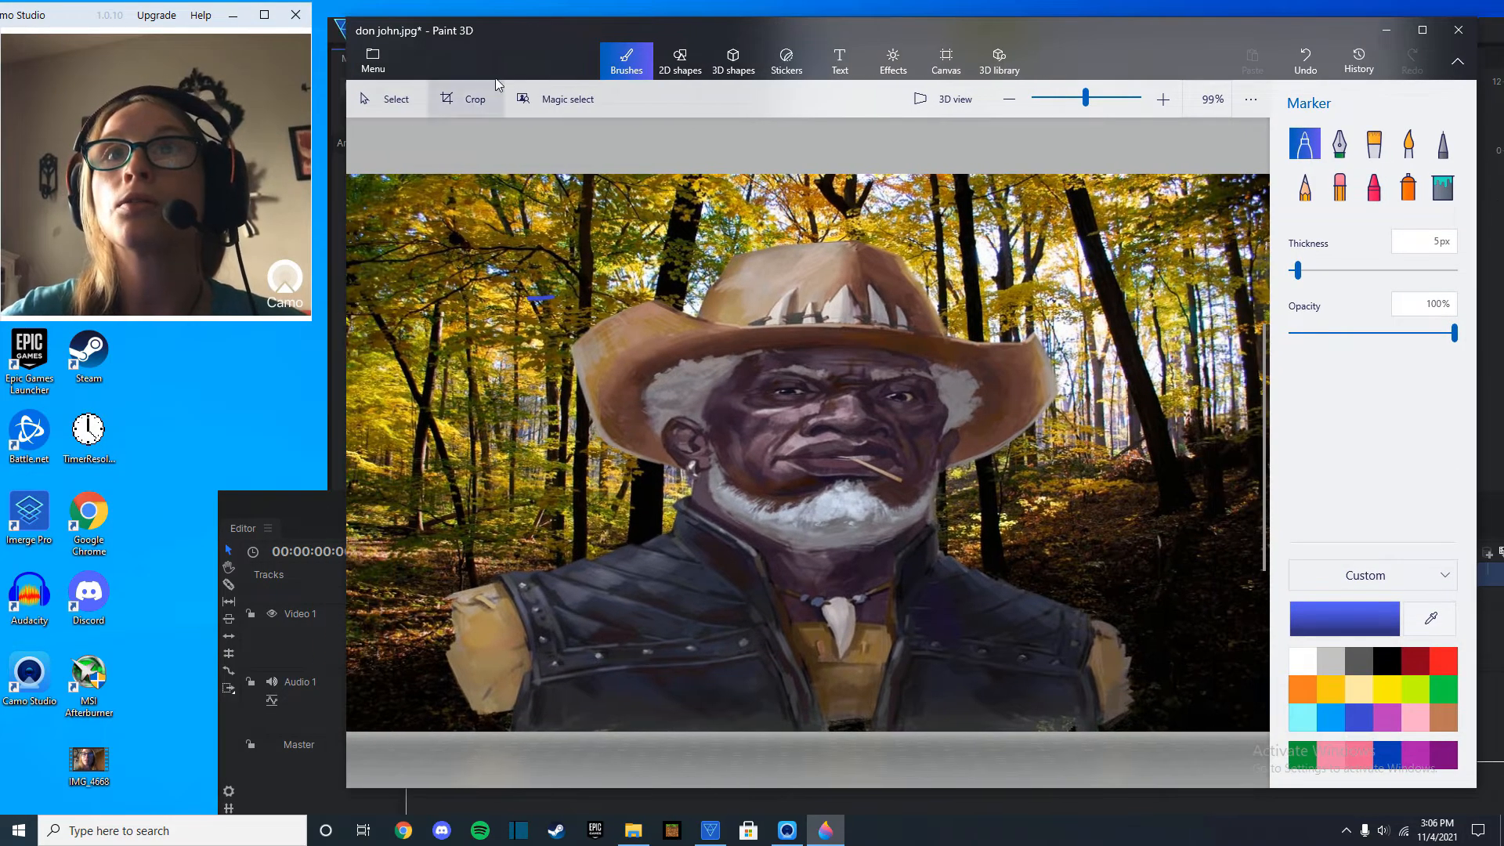
{"action": "left_click", "coordinate": [568, 99]}
{"action": "left_click_drag", "start_coordinate": [826, 181], "coordinate": [828, 225]}
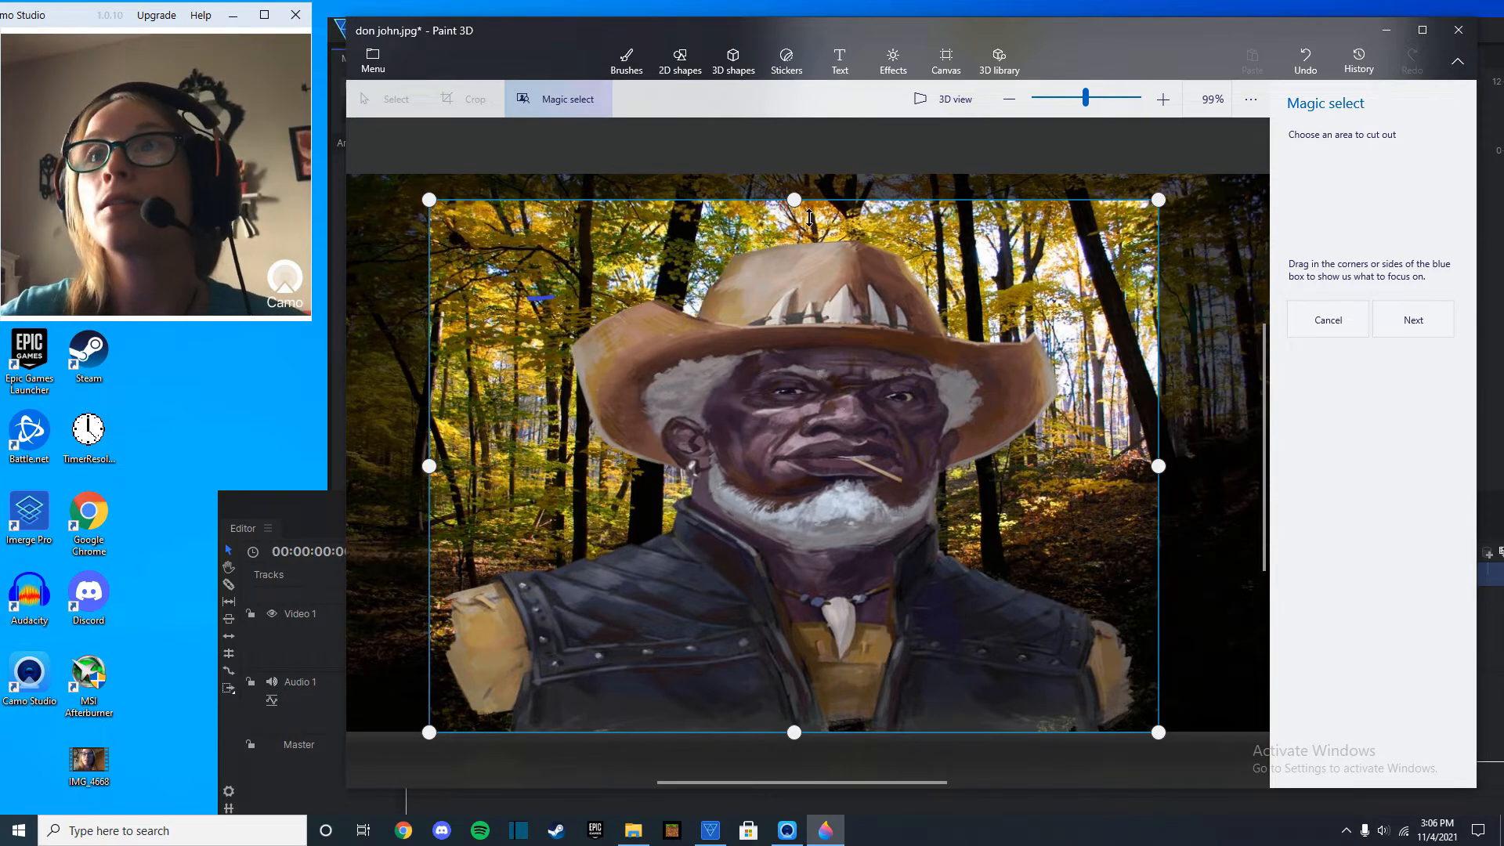
{"action": "left_click", "coordinate": [1451, 318]}
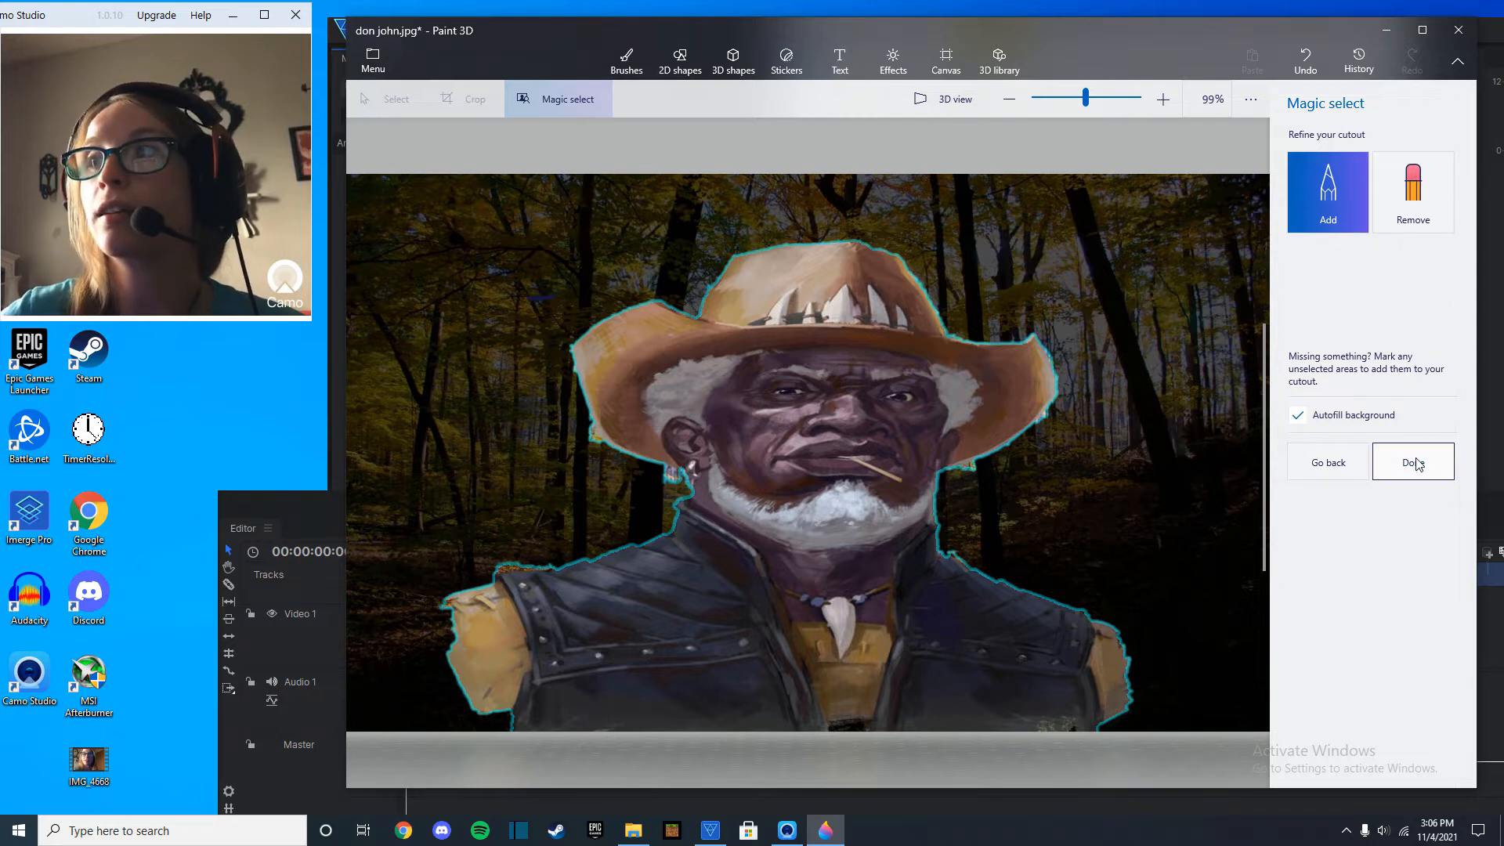
{"action": "left_click", "coordinate": [1399, 488]}
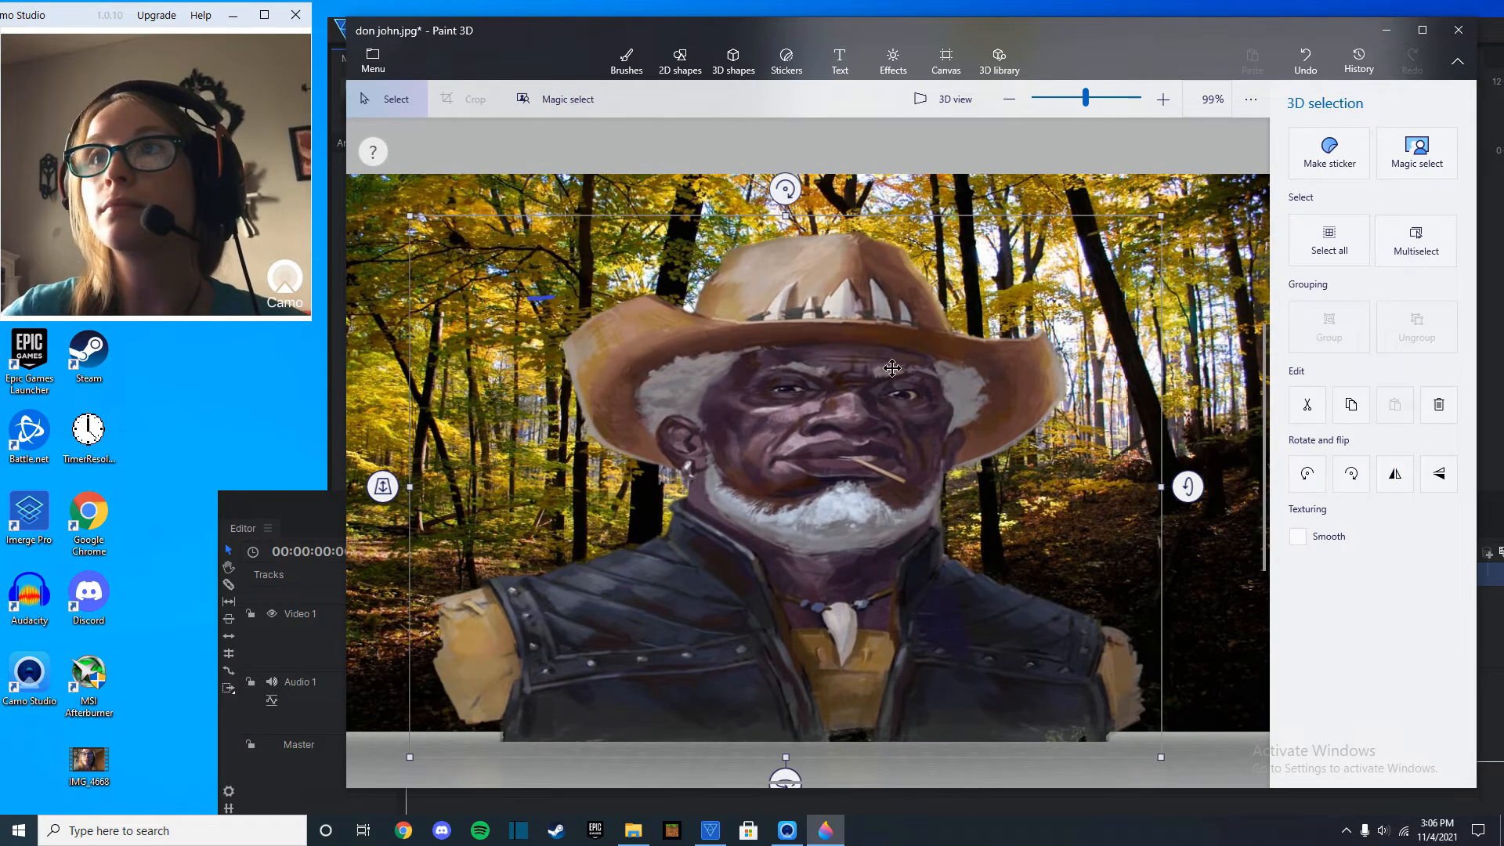
Move the cutout off the canvas and erase the whole forest background with a 200 px eraser.
{"action": "left_click_drag", "start_coordinate": [862, 306], "coordinate": [1481, 837]}
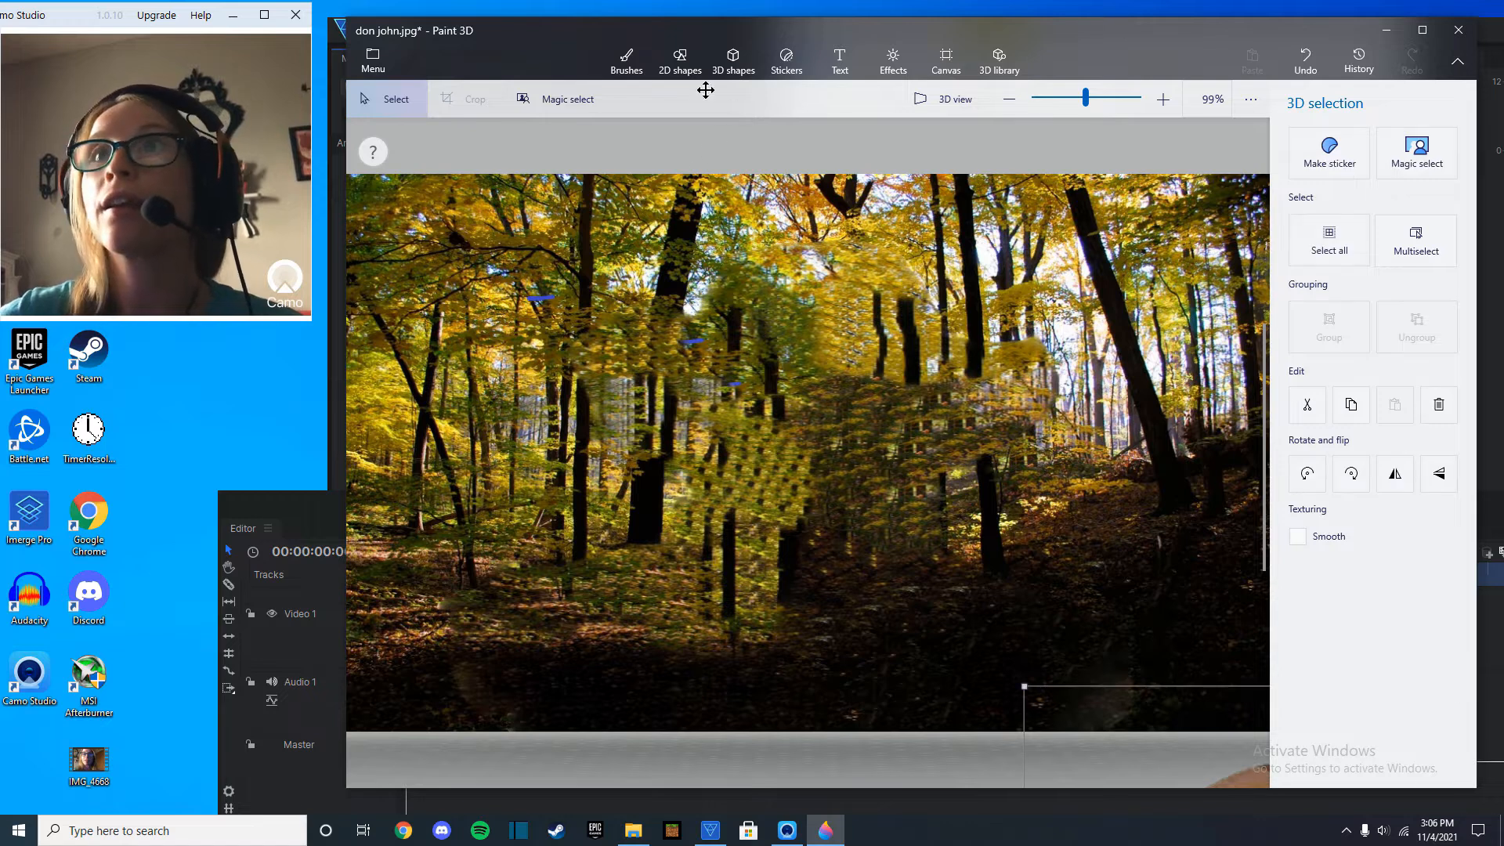
{"action": "left_click", "coordinate": [630, 63]}
{"action": "scroll", "coordinate": [750, 361], "scroll_direction": "down", "scroll_amount": 3}
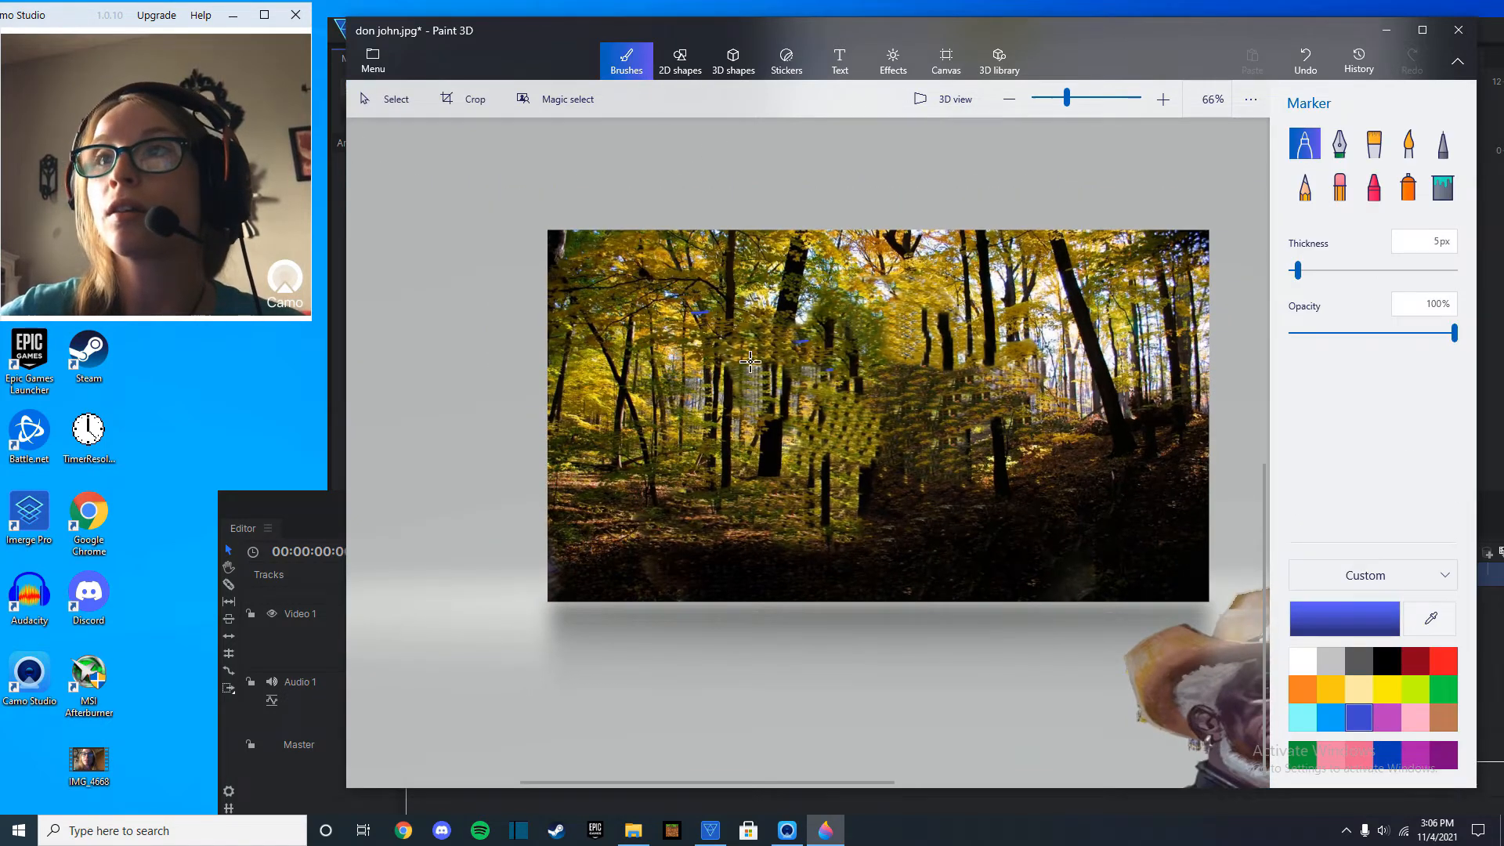
{"action": "left_click", "coordinate": [1340, 187]}
{"action": "mouse_move", "coordinate": [1381, 271]}
{"action": "left_mouse_down"}
{"action": "mouse_move", "coordinate": [1368, 286]}
{"action": "mouse_move", "coordinate": [1465, 294]}
{"action": "left_mouse_up"}
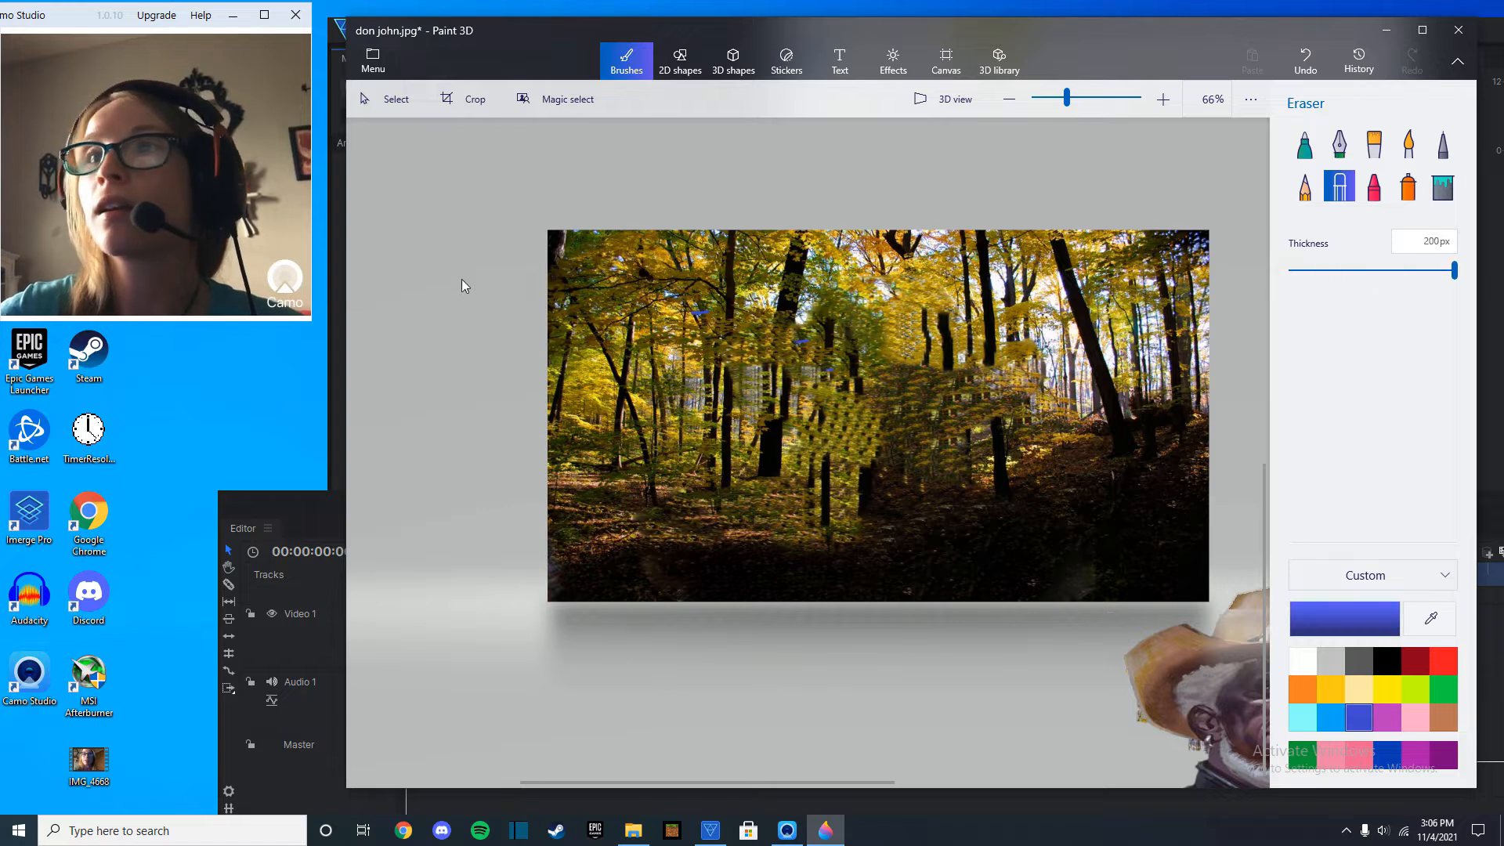
{"action": "mouse_move", "coordinate": [544, 256]}
{"action": "left_mouse_down"}
{"action": "mouse_move", "coordinate": [1182, 262]}
{"action": "mouse_move", "coordinate": [1175, 537]}
{"action": "mouse_move", "coordinate": [1203, 582]}
{"action": "left_mouse_up"}
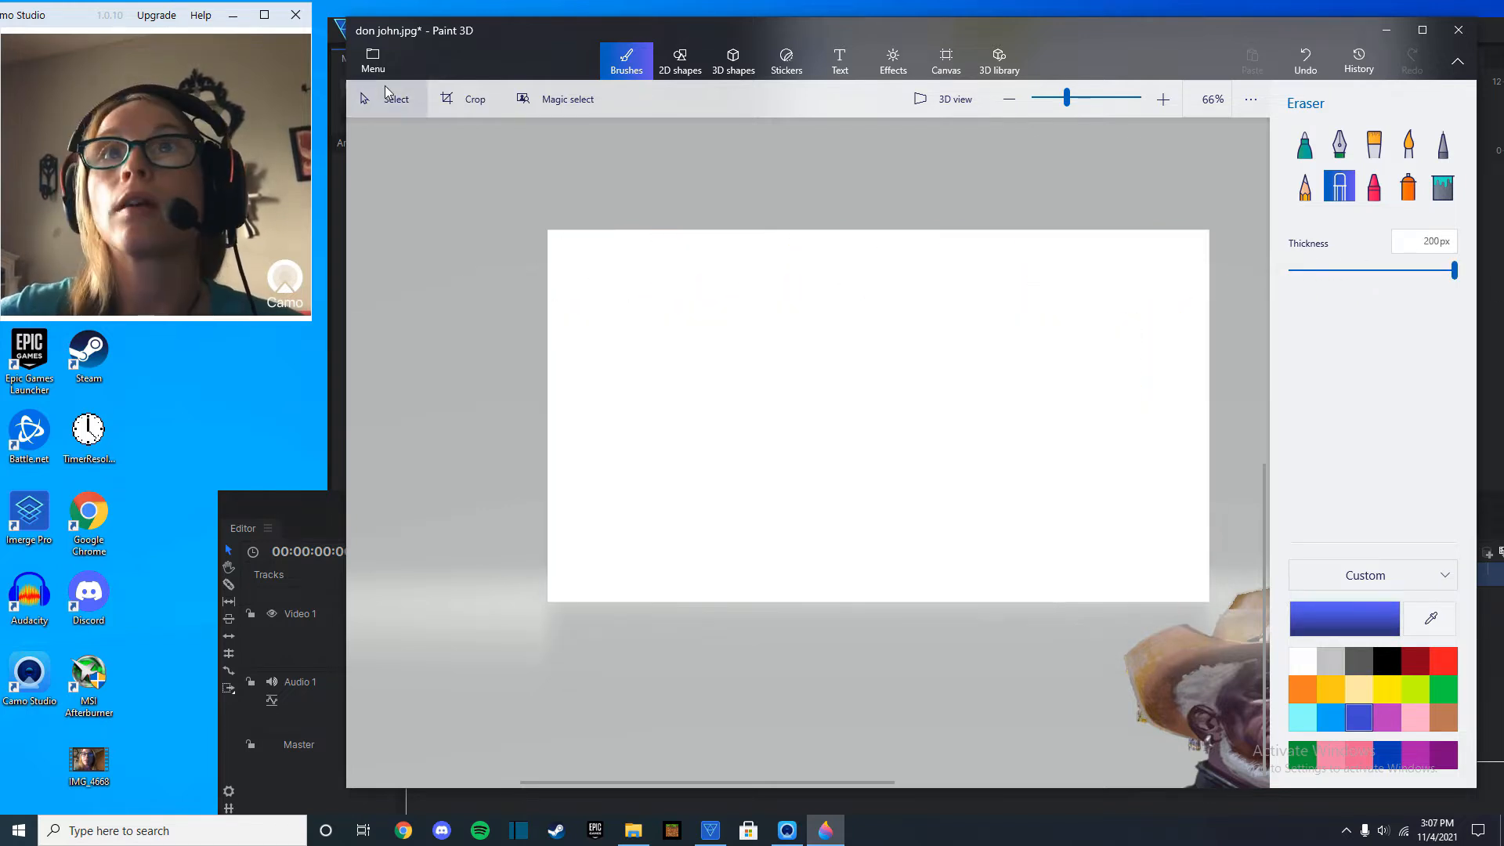
Move the cutout back onto the blank canvas and make the canvas transparent.
{"action": "left_click", "coordinate": [399, 100]}
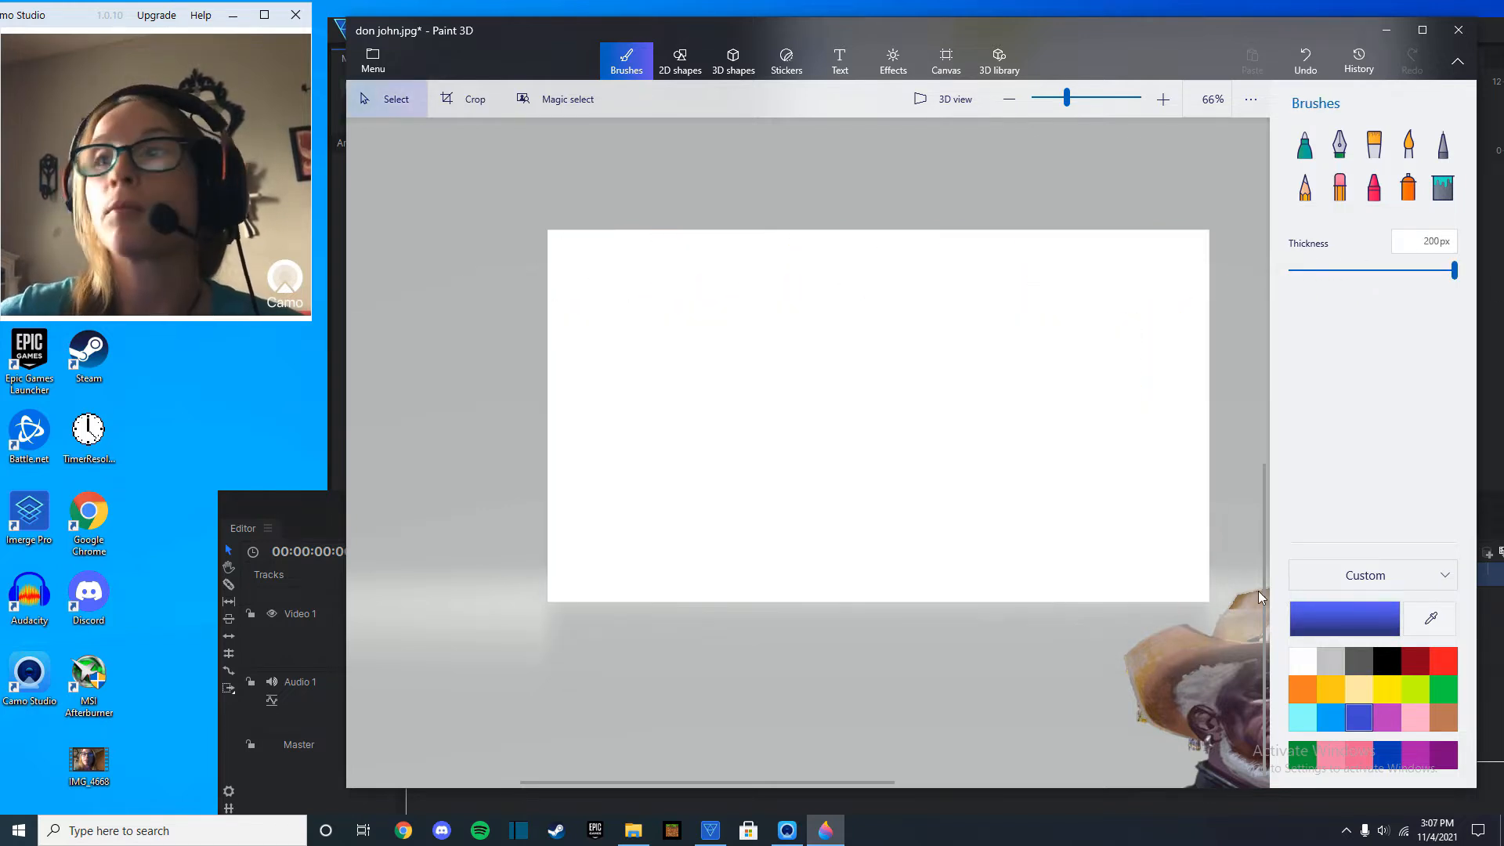
{"action": "left_click", "coordinate": [1216, 639]}
{"action": "left_click_drag", "start_coordinate": [1219, 668], "coordinate": [796, 358]}
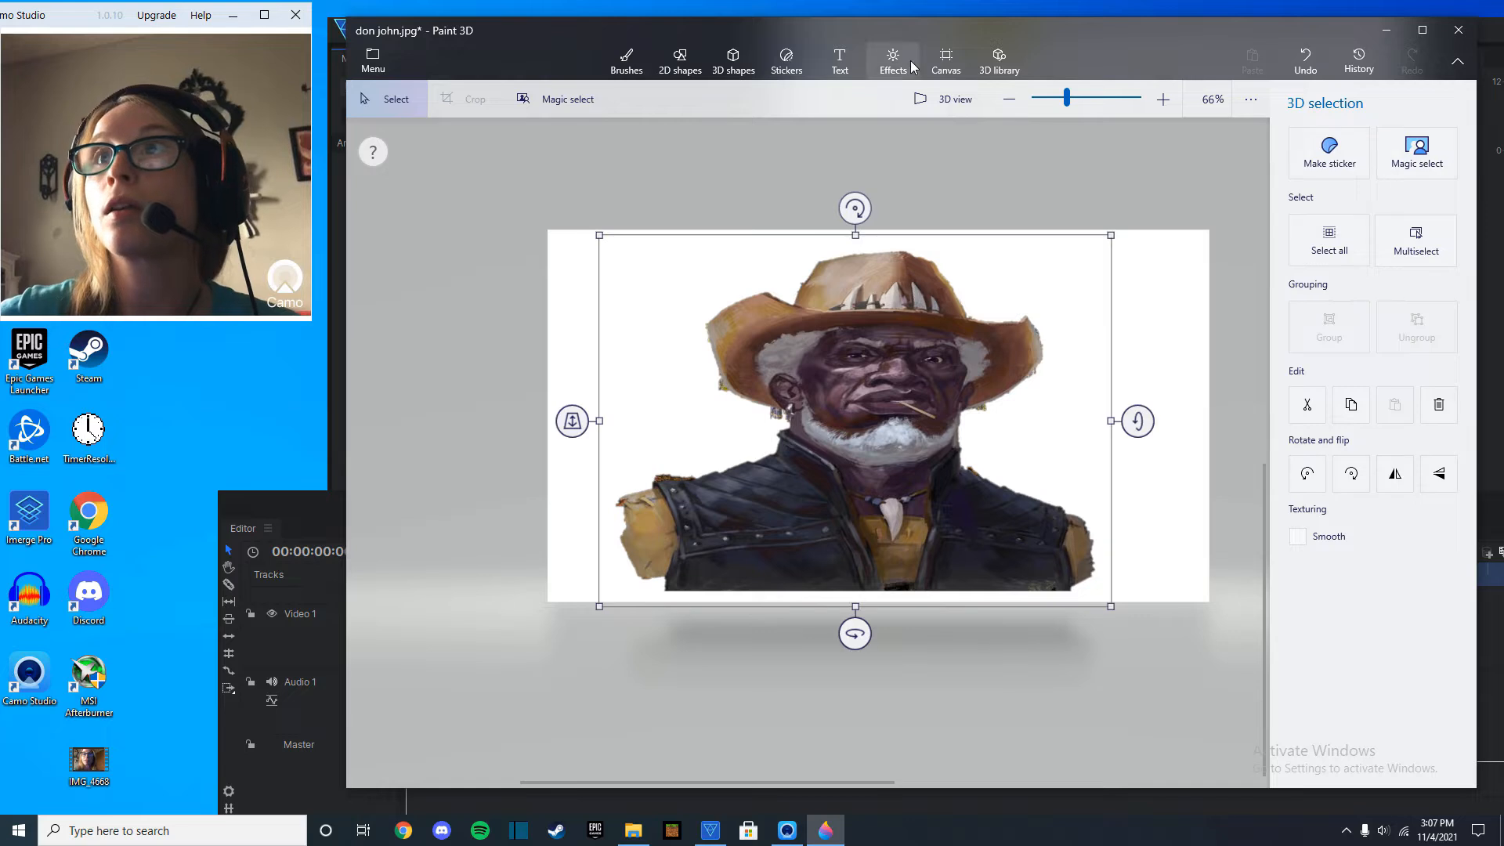
{"action": "left_click", "coordinate": [947, 55]}
{"action": "left_click", "coordinate": [1306, 205]}
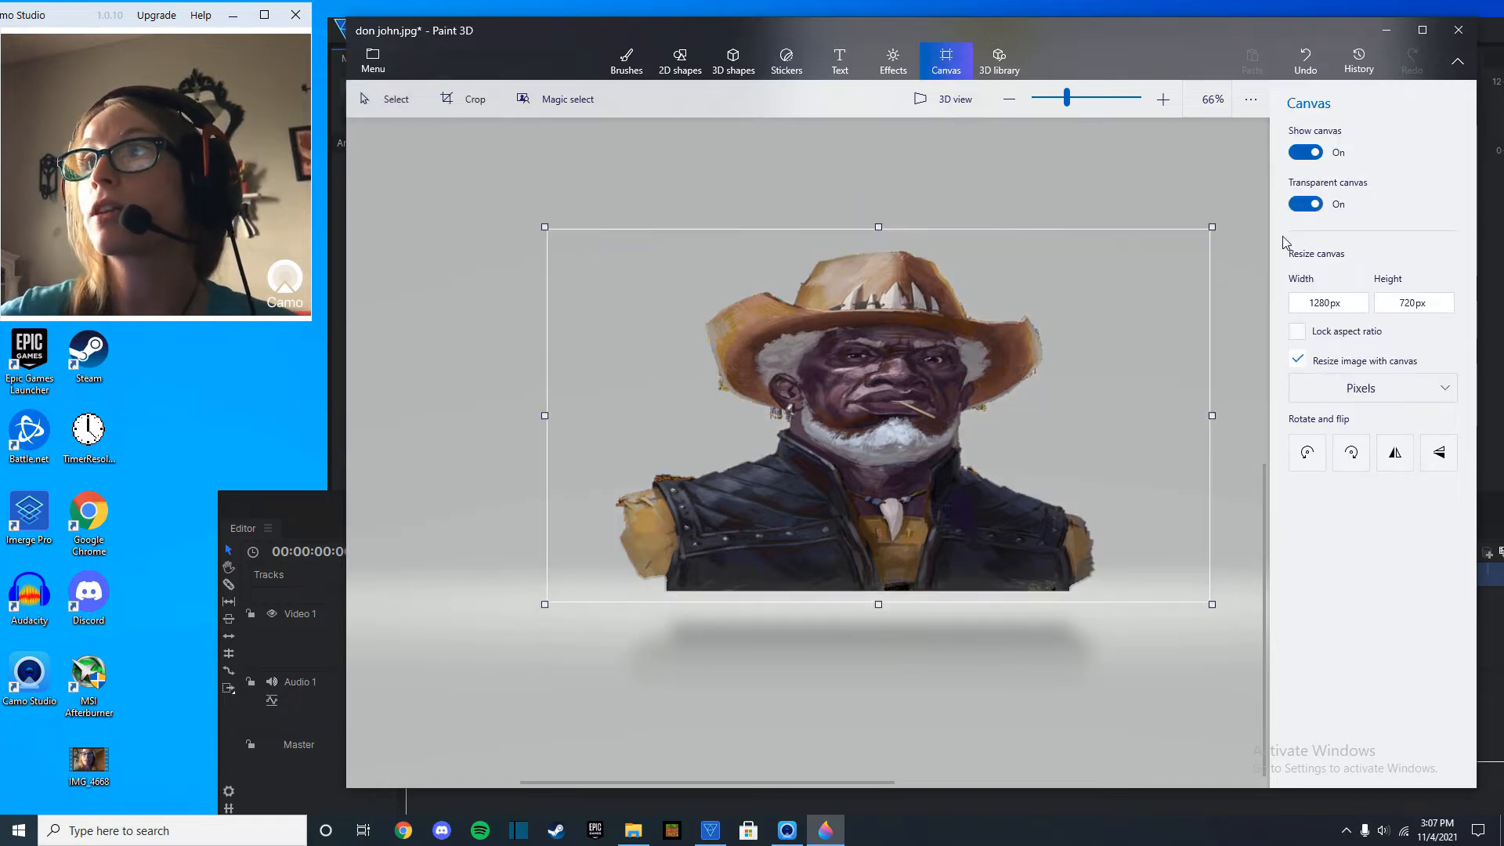
Save the cutout as a PNG image with transparency, named "didkd", in the YouTube folder.
{"action": "left_click", "coordinate": [380, 69]}
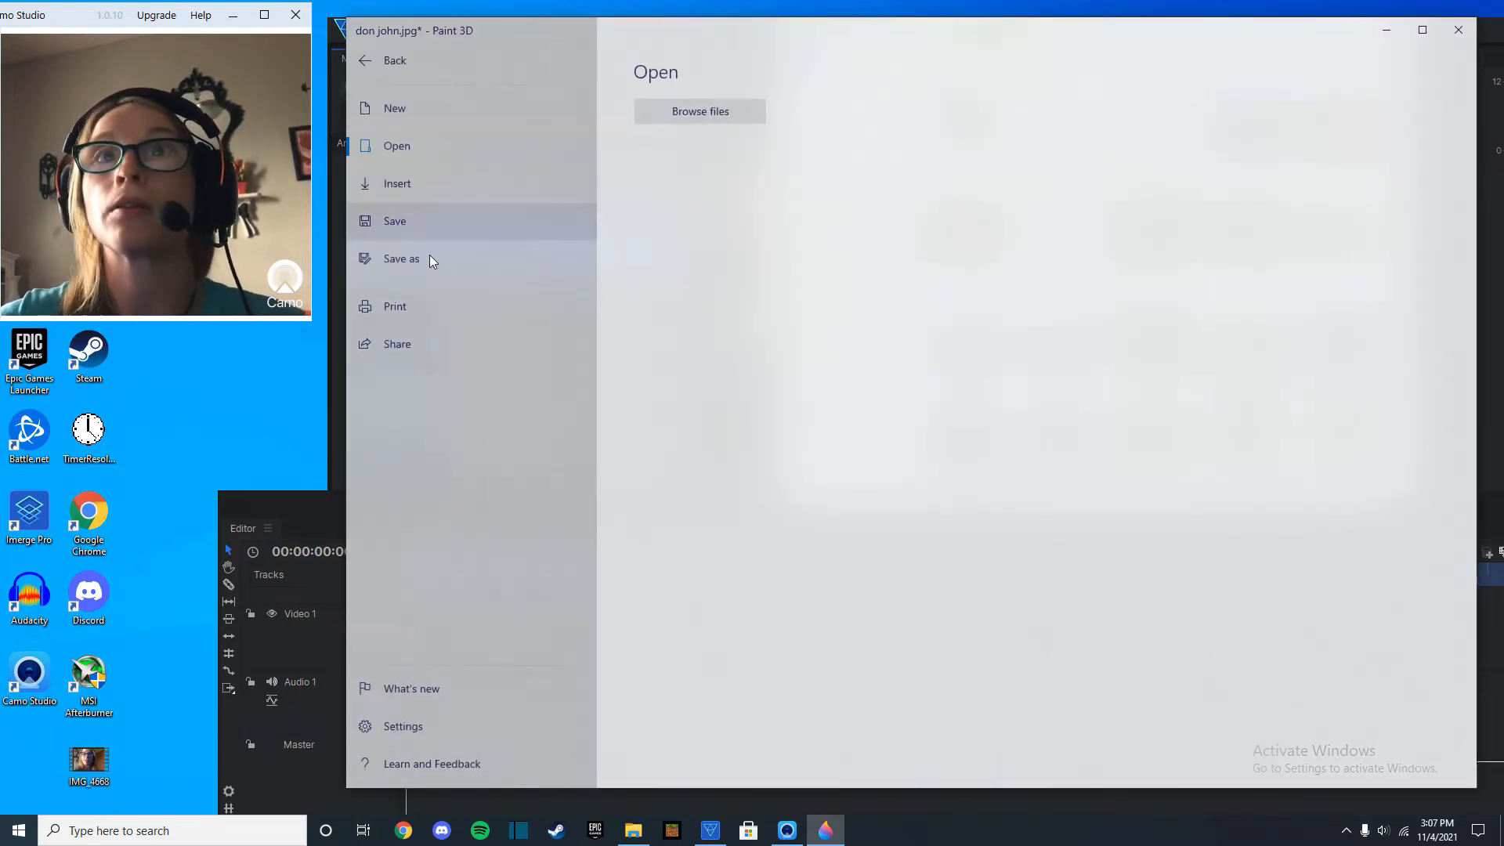
{"action": "left_click", "coordinate": [429, 263]}
{"action": "left_click", "coordinate": [675, 158]}
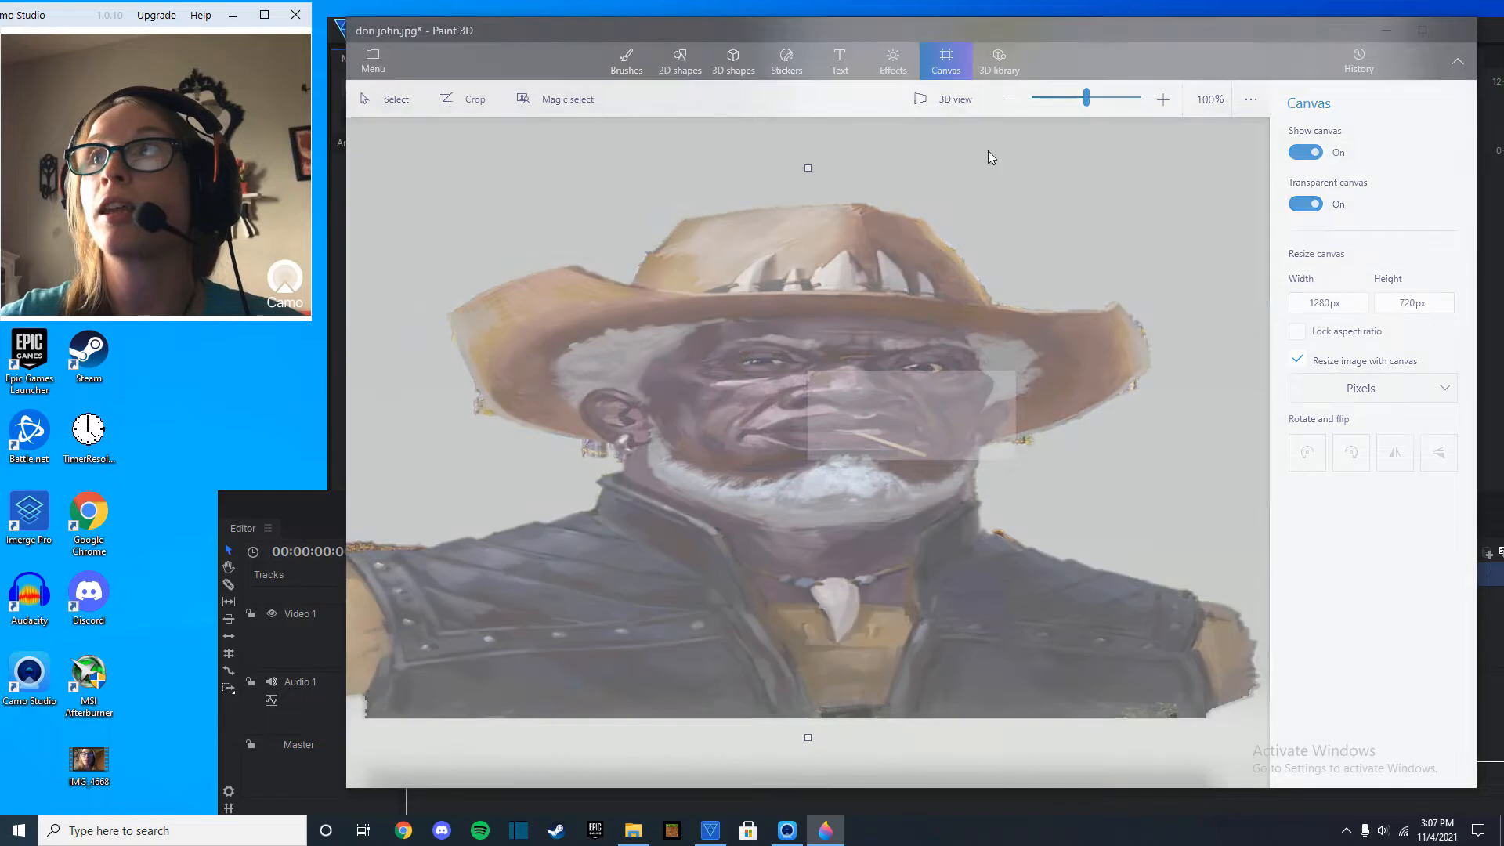
{"action": "left_click", "coordinate": [1307, 86]}
{"action": "left_click", "coordinate": [1327, 87]}
{"action": "left_click", "coordinate": [1329, 88]}
{"action": "left_click", "coordinate": [1343, 63]}
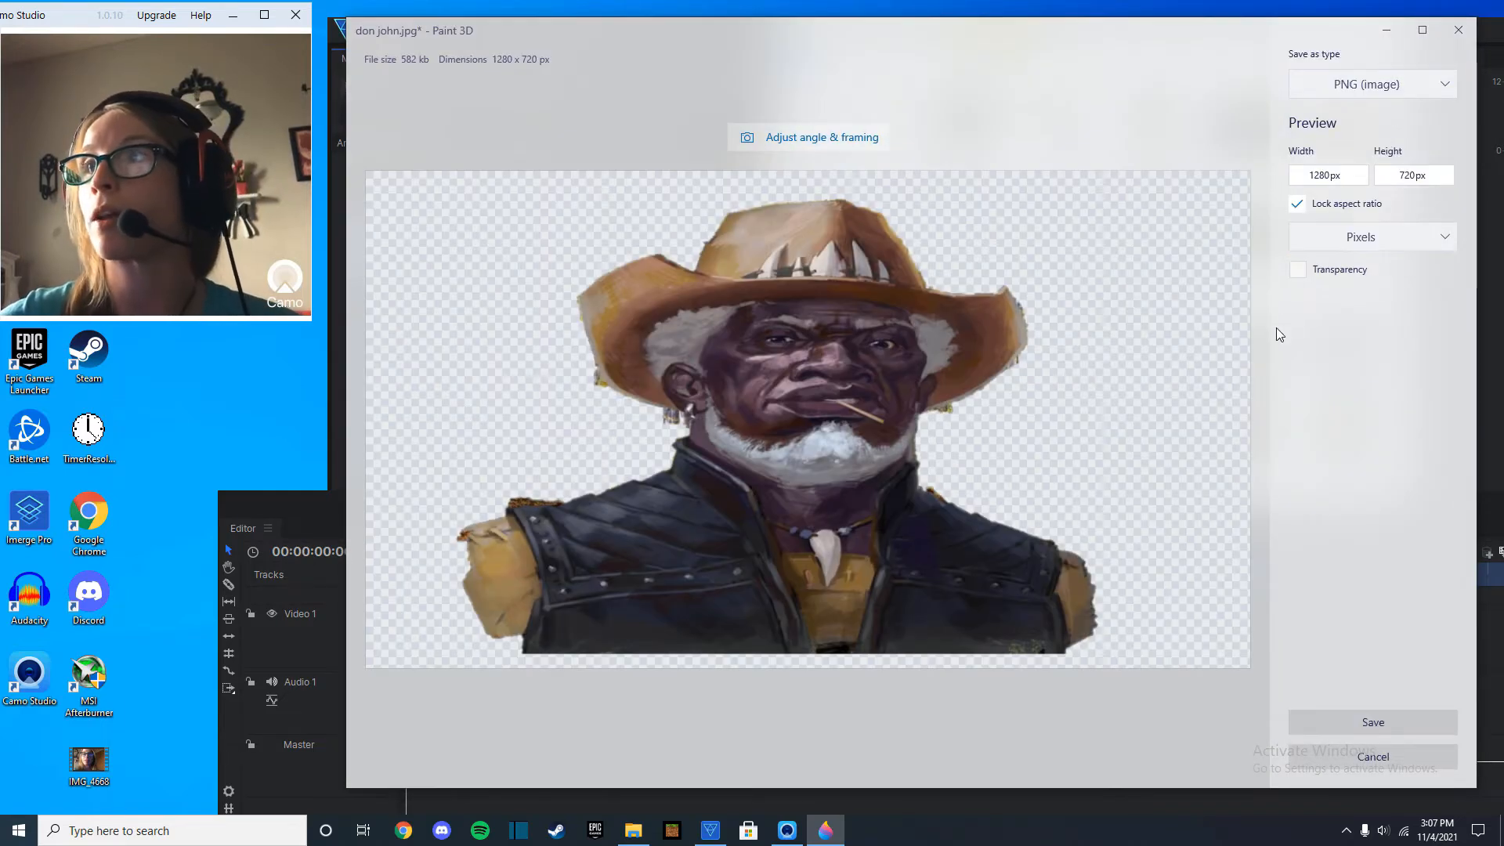
{"action": "left_click", "coordinate": [1398, 730]}
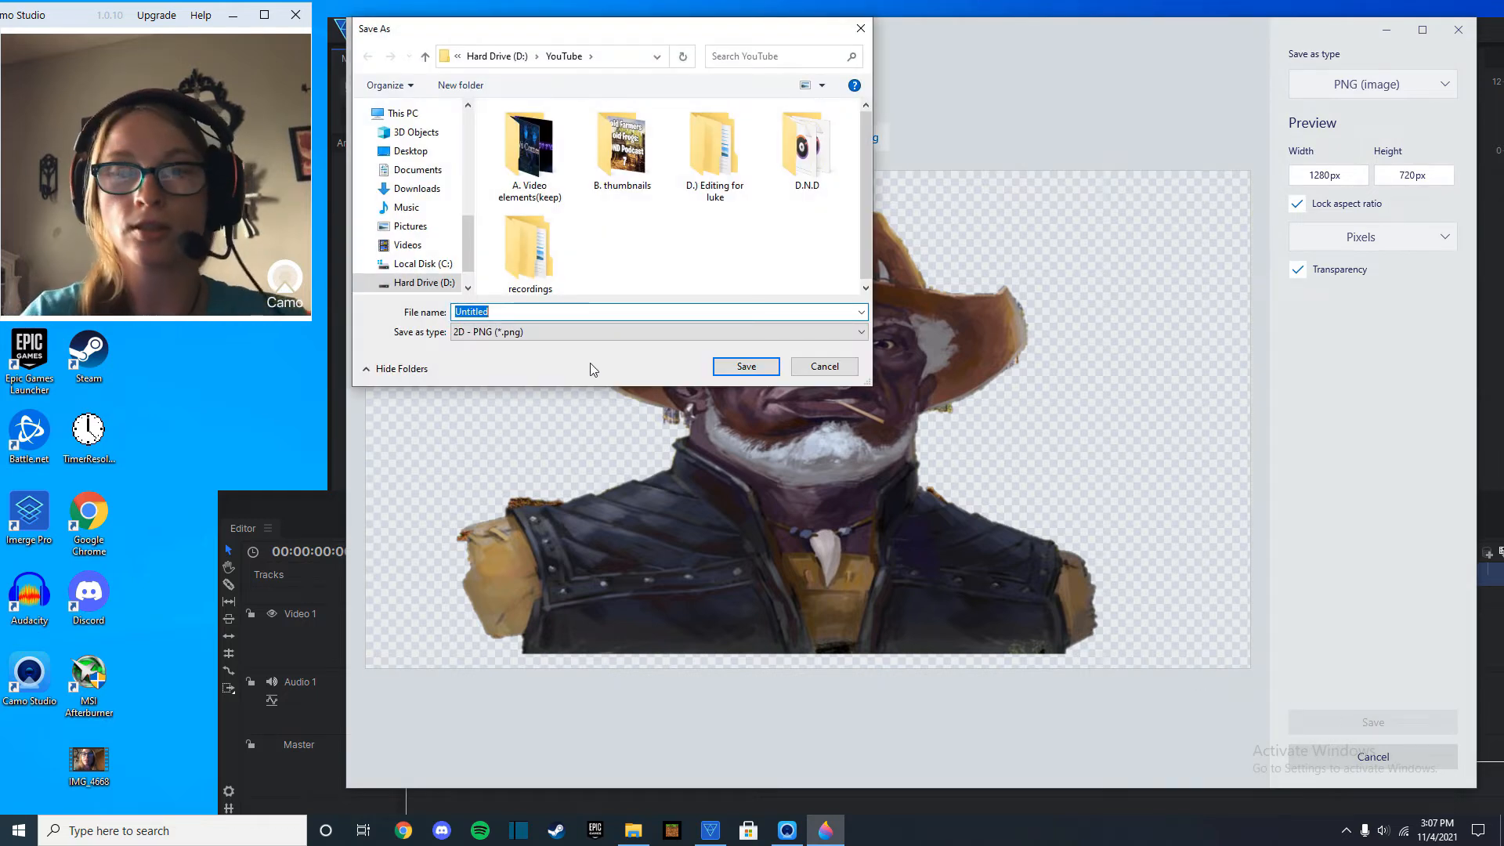
{"action": "type", "text": "didkd"}
{"action": "key", "text": "Return"}
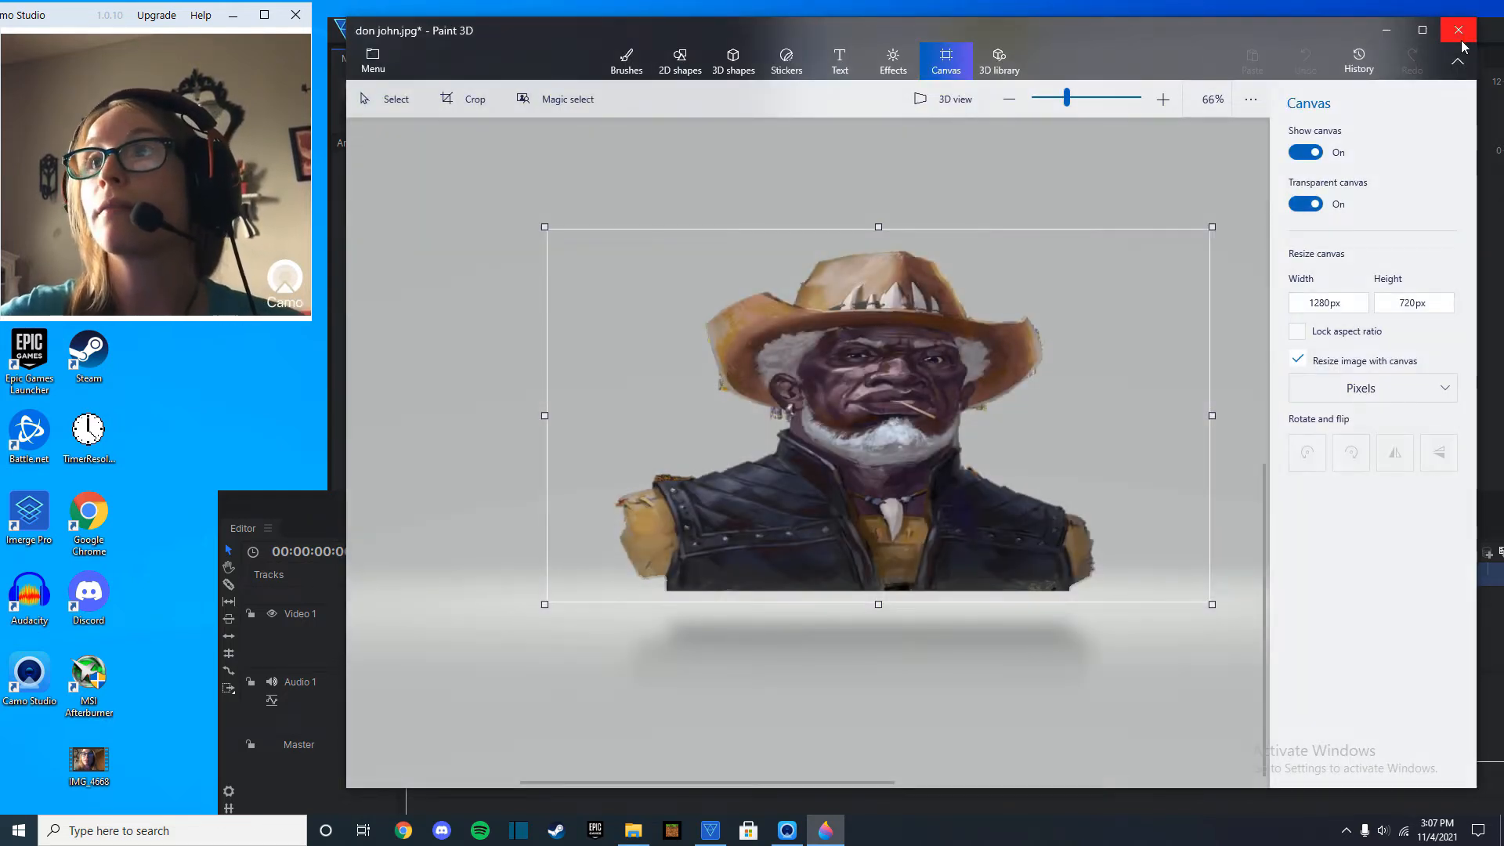
Close Paint 3D and check the saved didkd image from the YouTube folder in Photos.
{"action": "left_click", "coordinate": [1458, 36]}
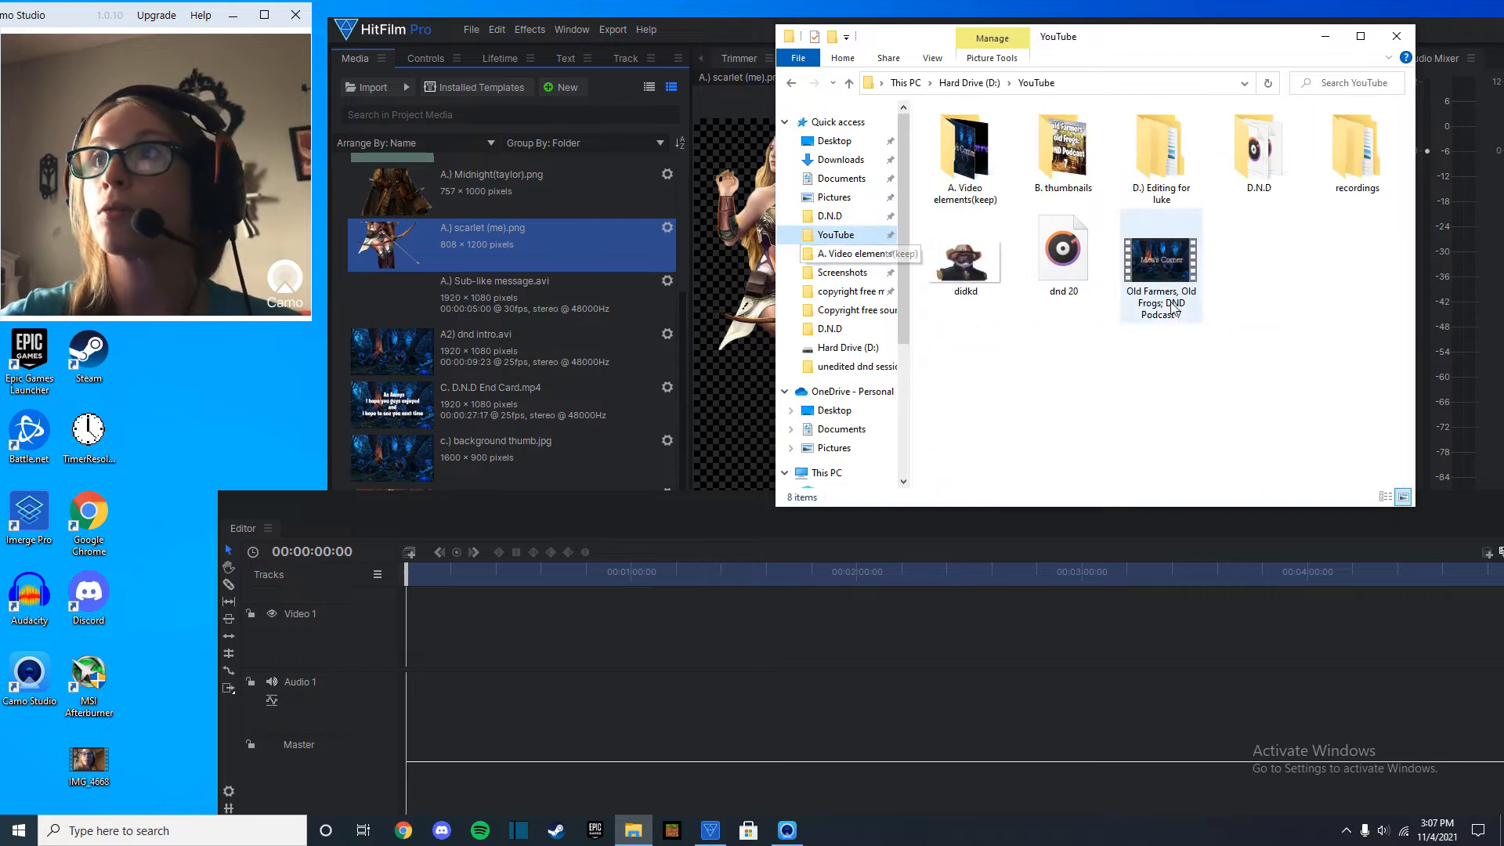
{"action": "double_click", "coordinate": [965, 262]}
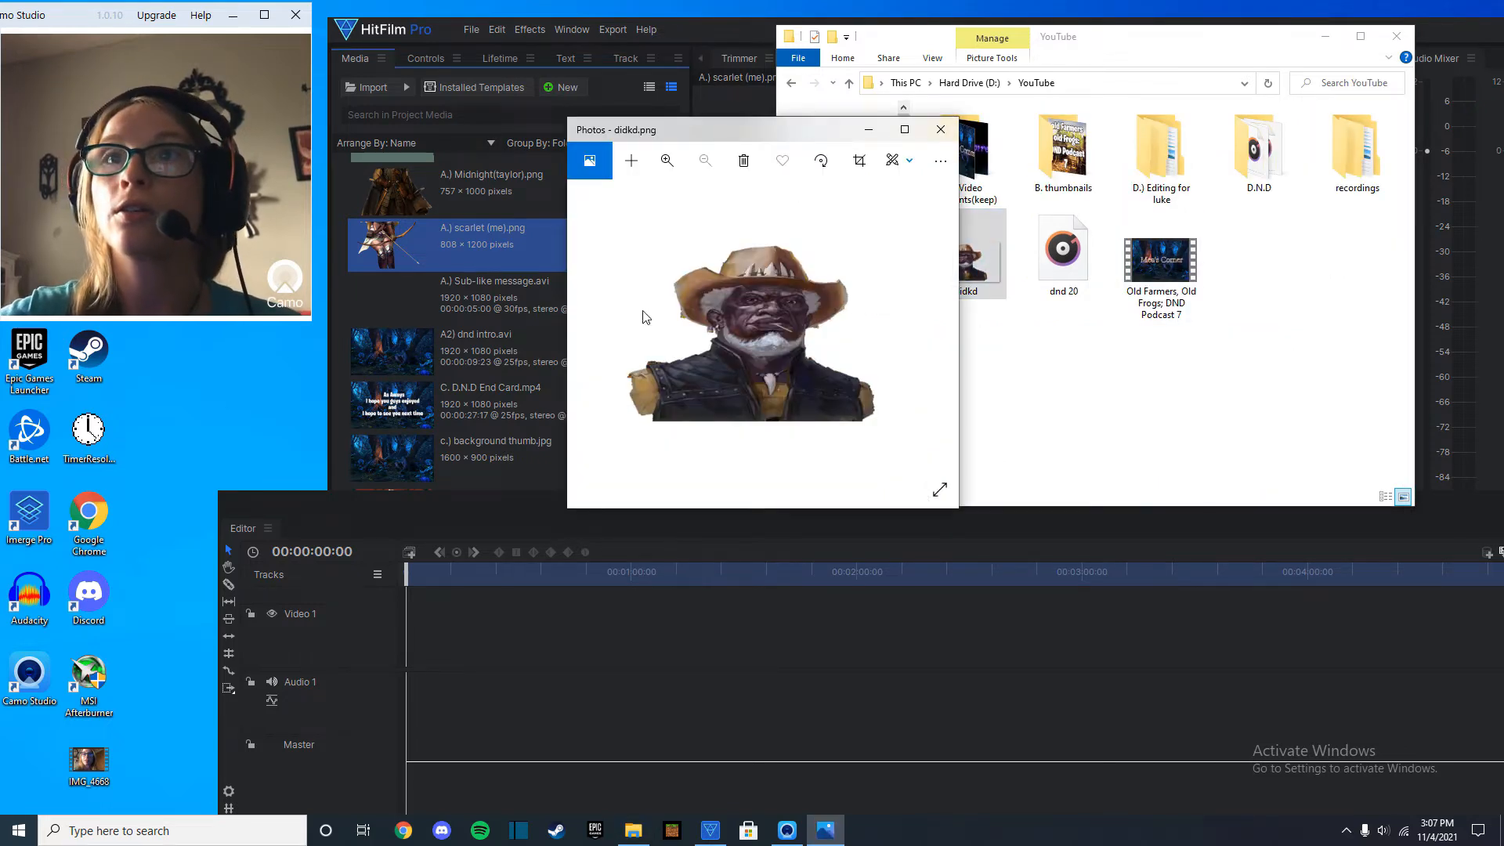
{"action": "left_click", "coordinate": [940, 129]}
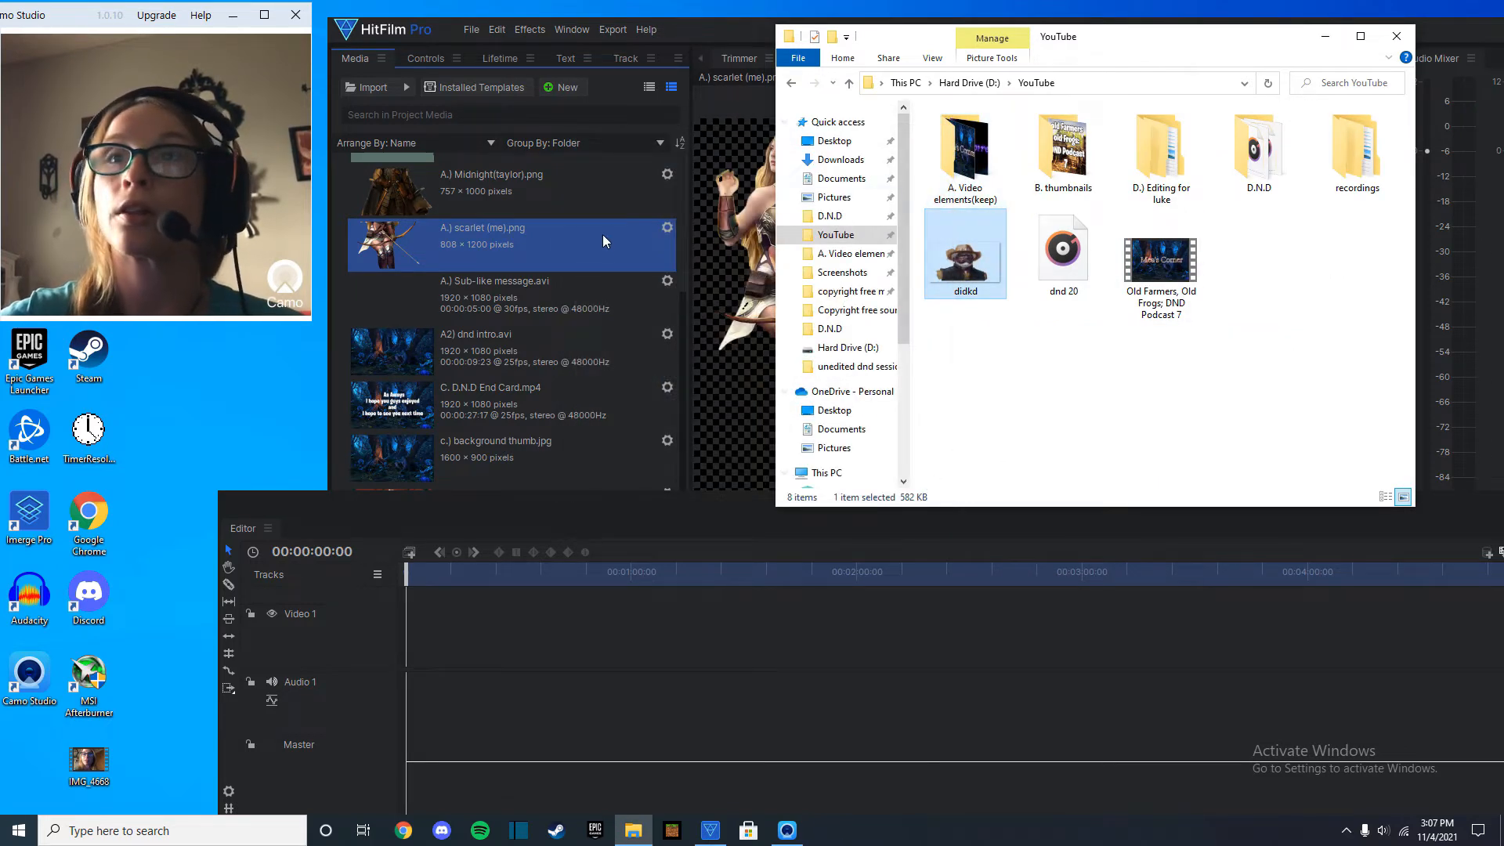
Return to HitFilm Pro, move the Editor panel slightly up, and import the IMG_4668 video from the desktop into the project media.
{"action": "left_click", "coordinate": [718, 272]}
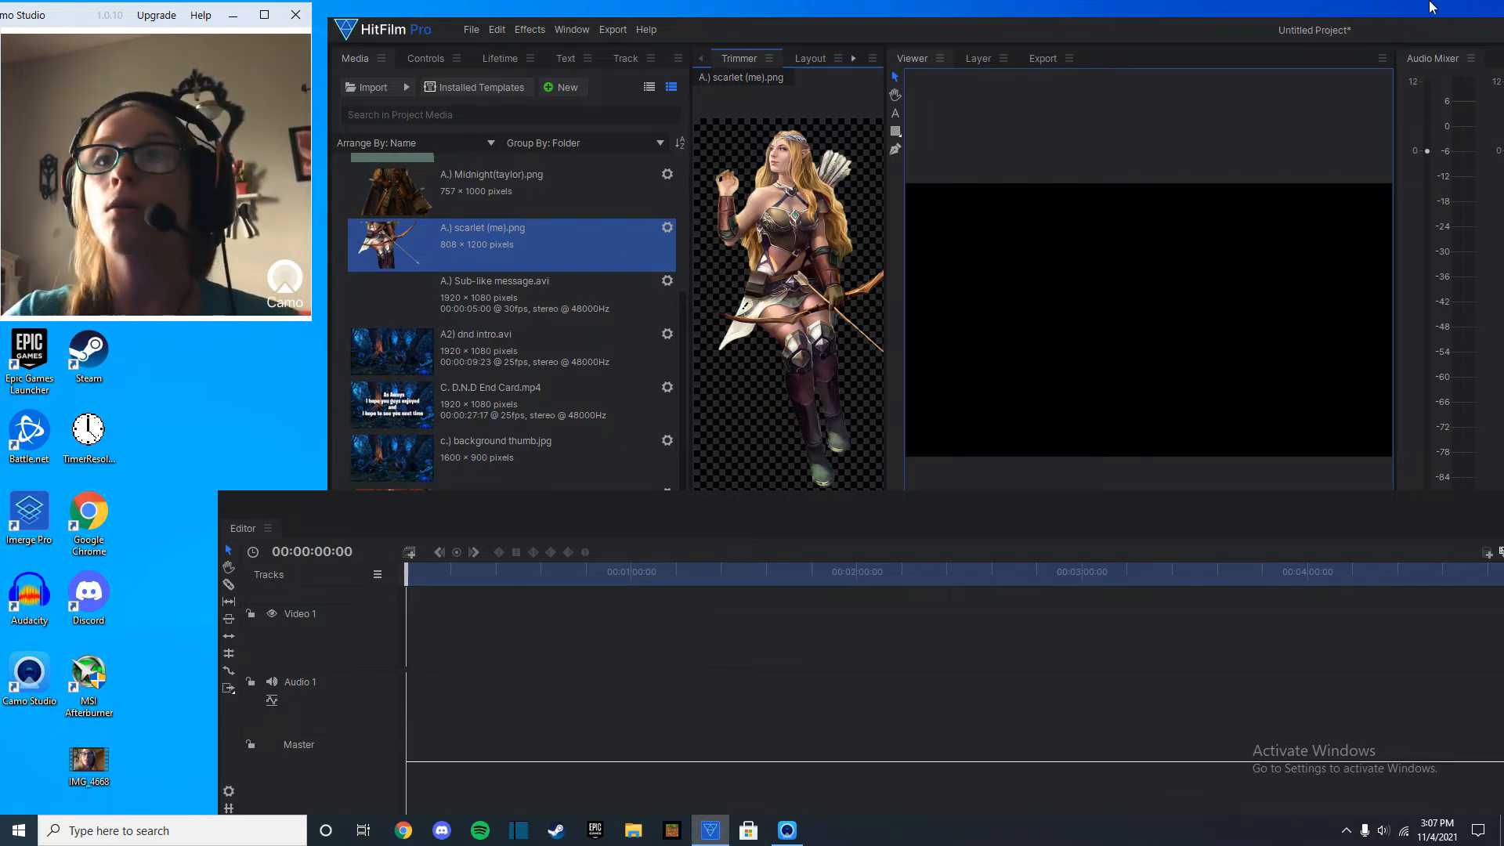
{"action": "left_click_drag", "start_coordinate": [368, 506], "coordinate": [390, 479]}
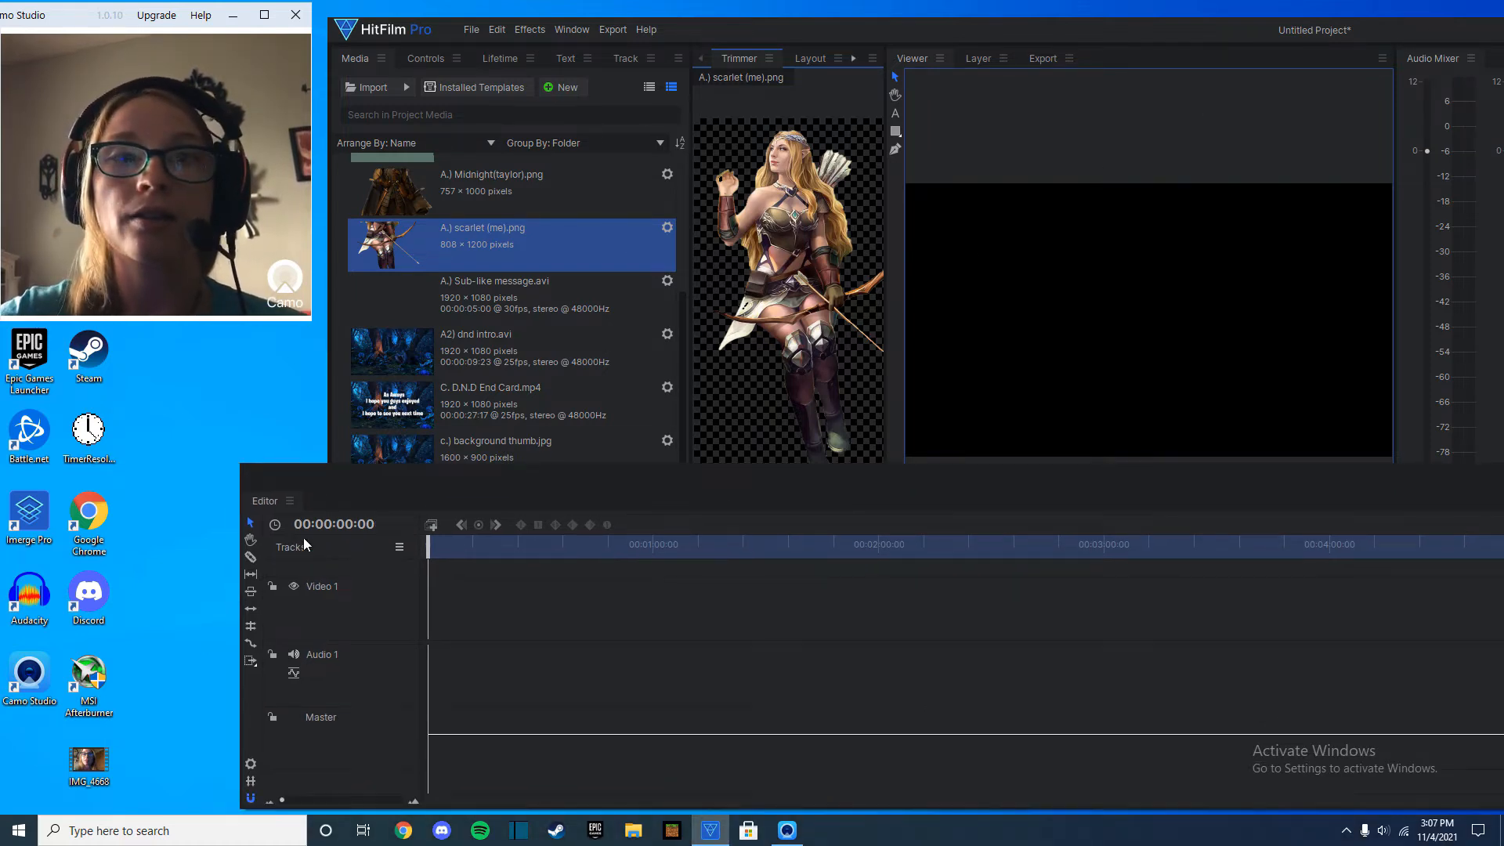
{"action": "left_click_drag", "start_coordinate": [89, 761], "coordinate": [561, 400]}
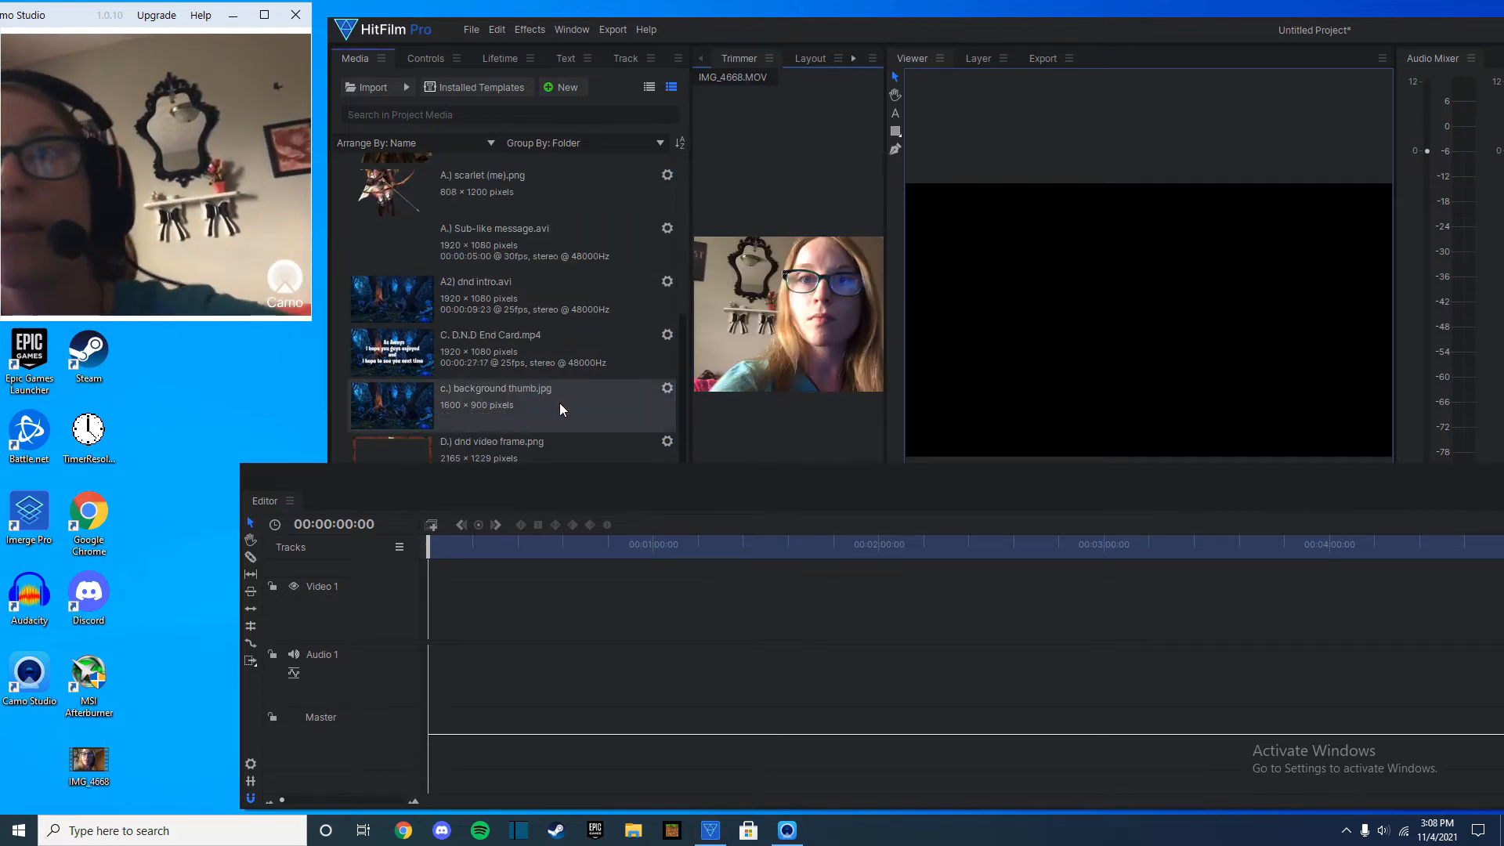
Place the A2) dnd intro.avi clip at the start of the Video 3 track and remove its linked audio while the video track is locked.
{"action": "left_click_drag", "start_coordinate": [689, 476], "coordinate": [659, 496]}
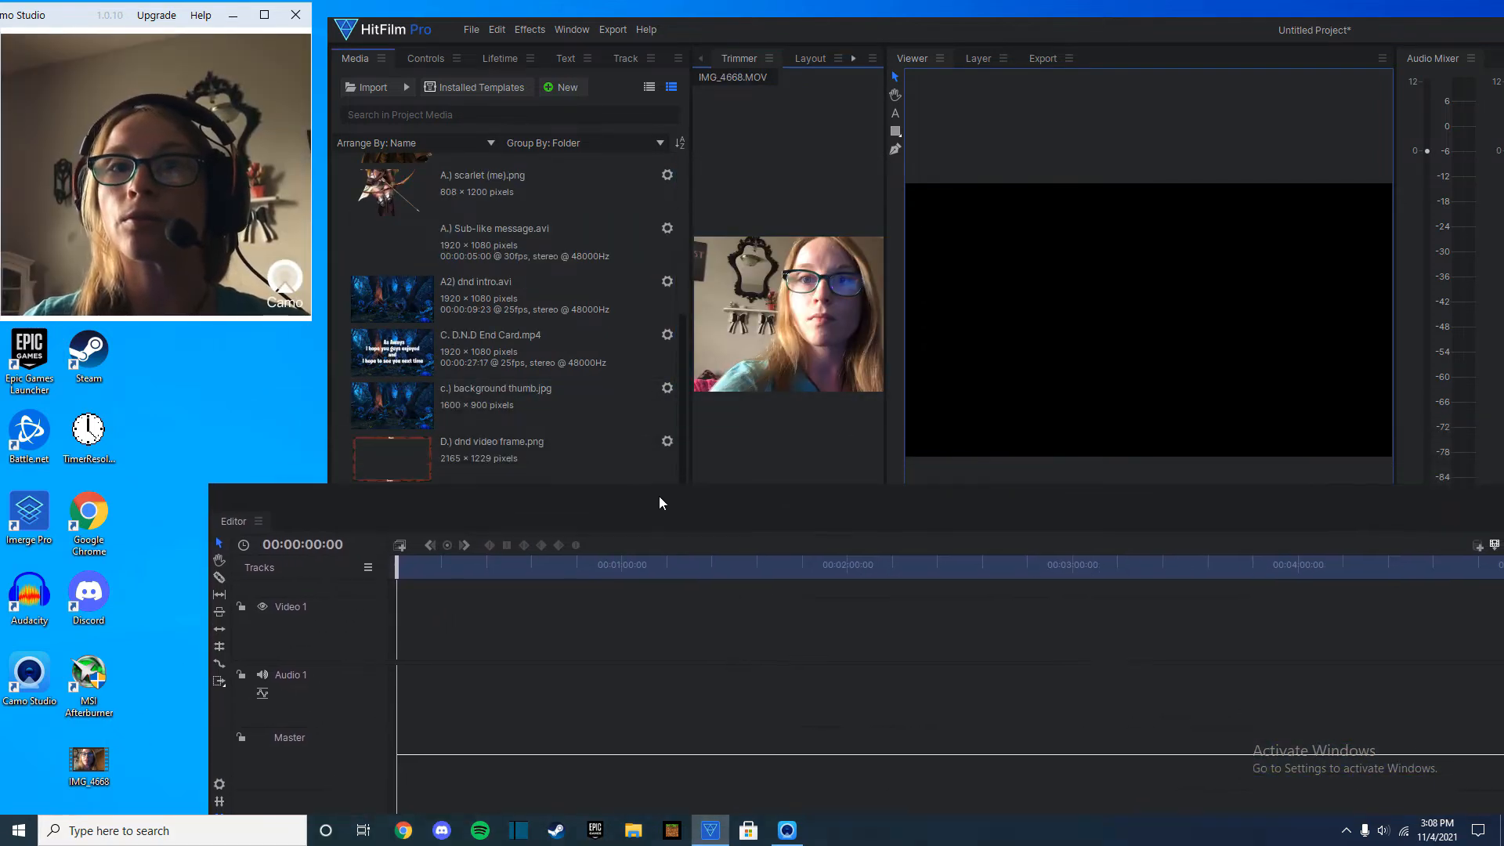
{"action": "scroll", "coordinate": [548, 259], "scroll_direction": "up", "scroll_amount": 3}
{"action": "scroll", "coordinate": [536, 222], "scroll_direction": "down", "scroll_amount": 3}
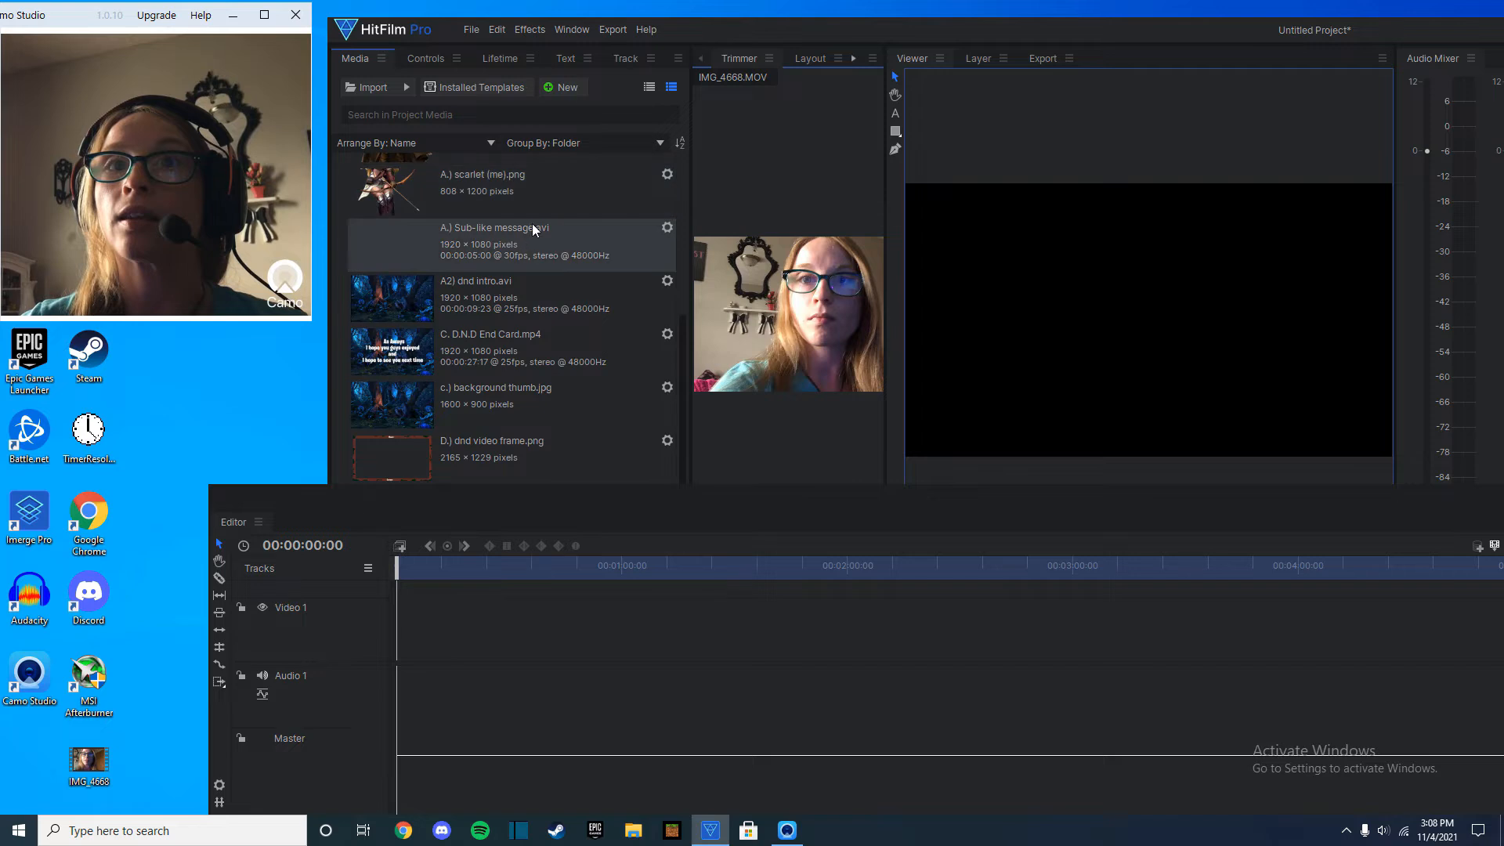
{"action": "left_click_drag", "start_coordinate": [511, 284], "coordinate": [513, 455]}
{"action": "mouse_move", "coordinate": [601, 365]}
{"action": "left_mouse_down"}
{"action": "mouse_move", "coordinate": [561, 445]}
{"action": "mouse_move", "coordinate": [574, 439]}
{"action": "mouse_move", "coordinate": [578, 392]}
{"action": "mouse_move", "coordinate": [556, 417]}
{"action": "left_mouse_up"}
{"action": "left_click", "coordinate": [329, 495]}
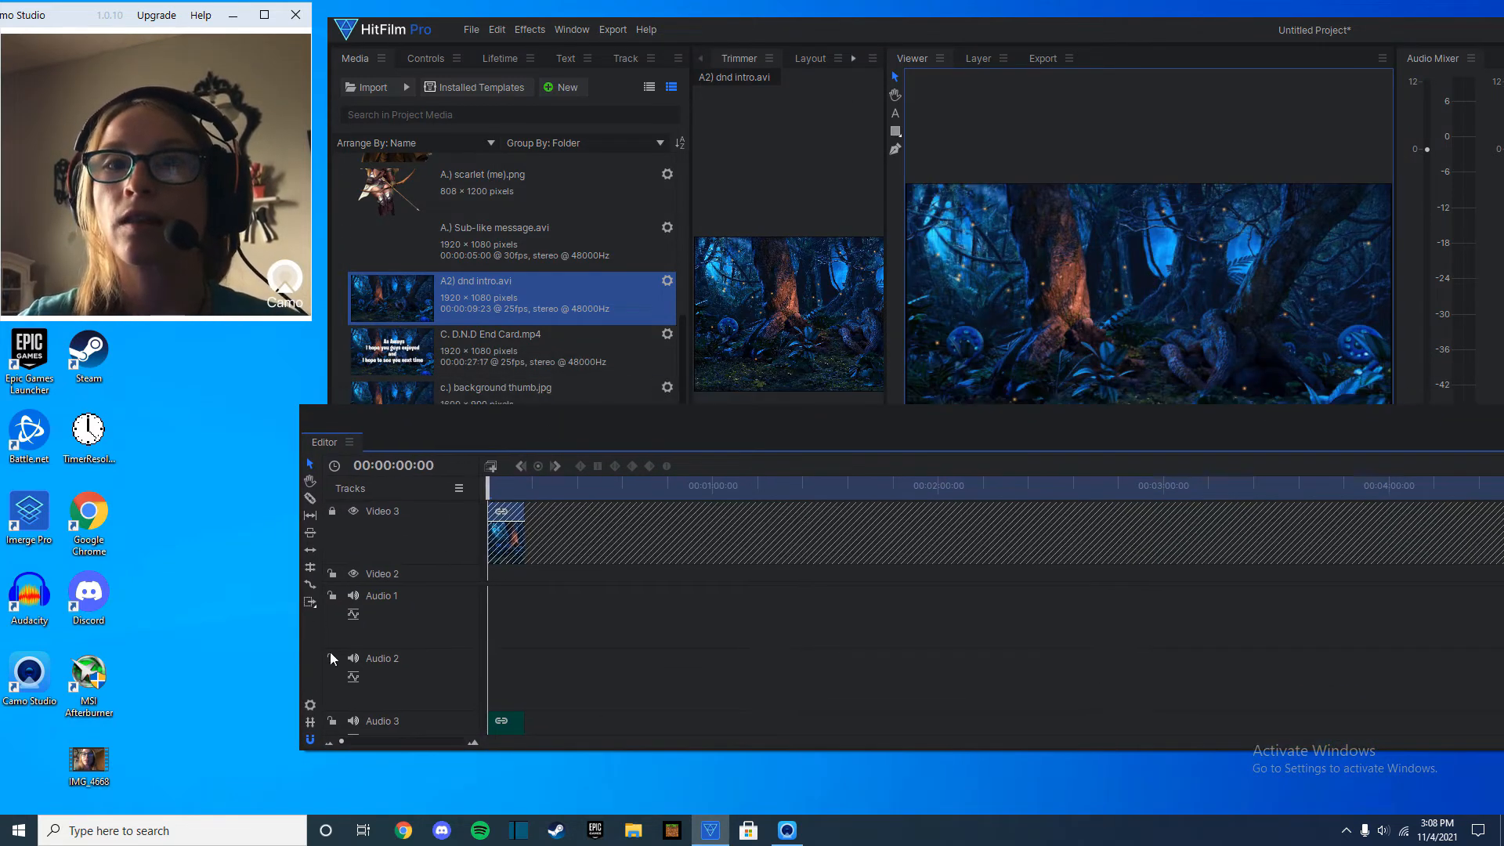
{"action": "right_click", "coordinate": [509, 727]}
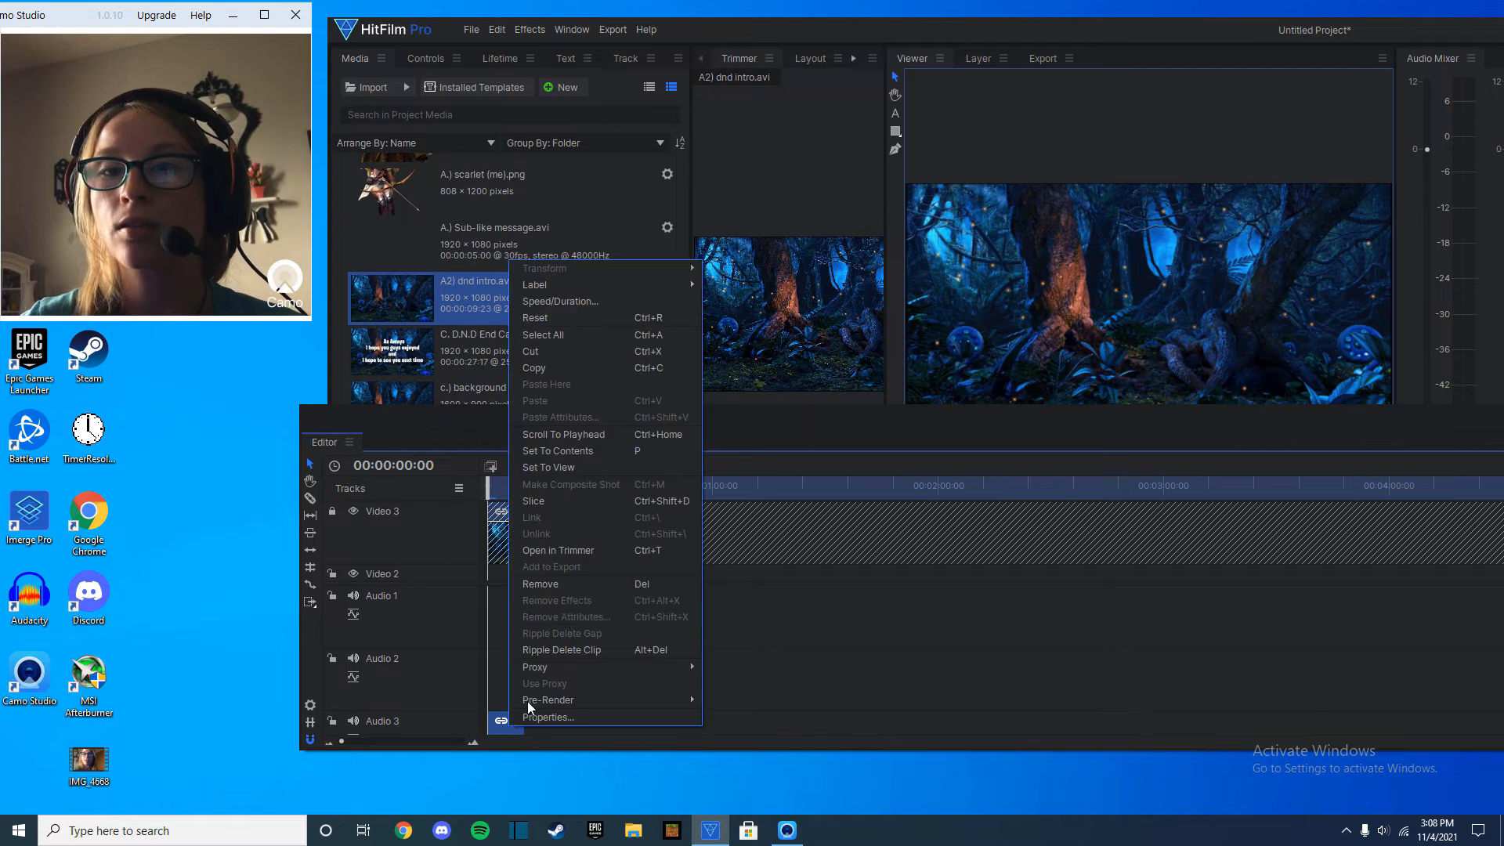
{"action": "left_click", "coordinate": [569, 580]}
{"action": "left_click", "coordinate": [337, 512]}
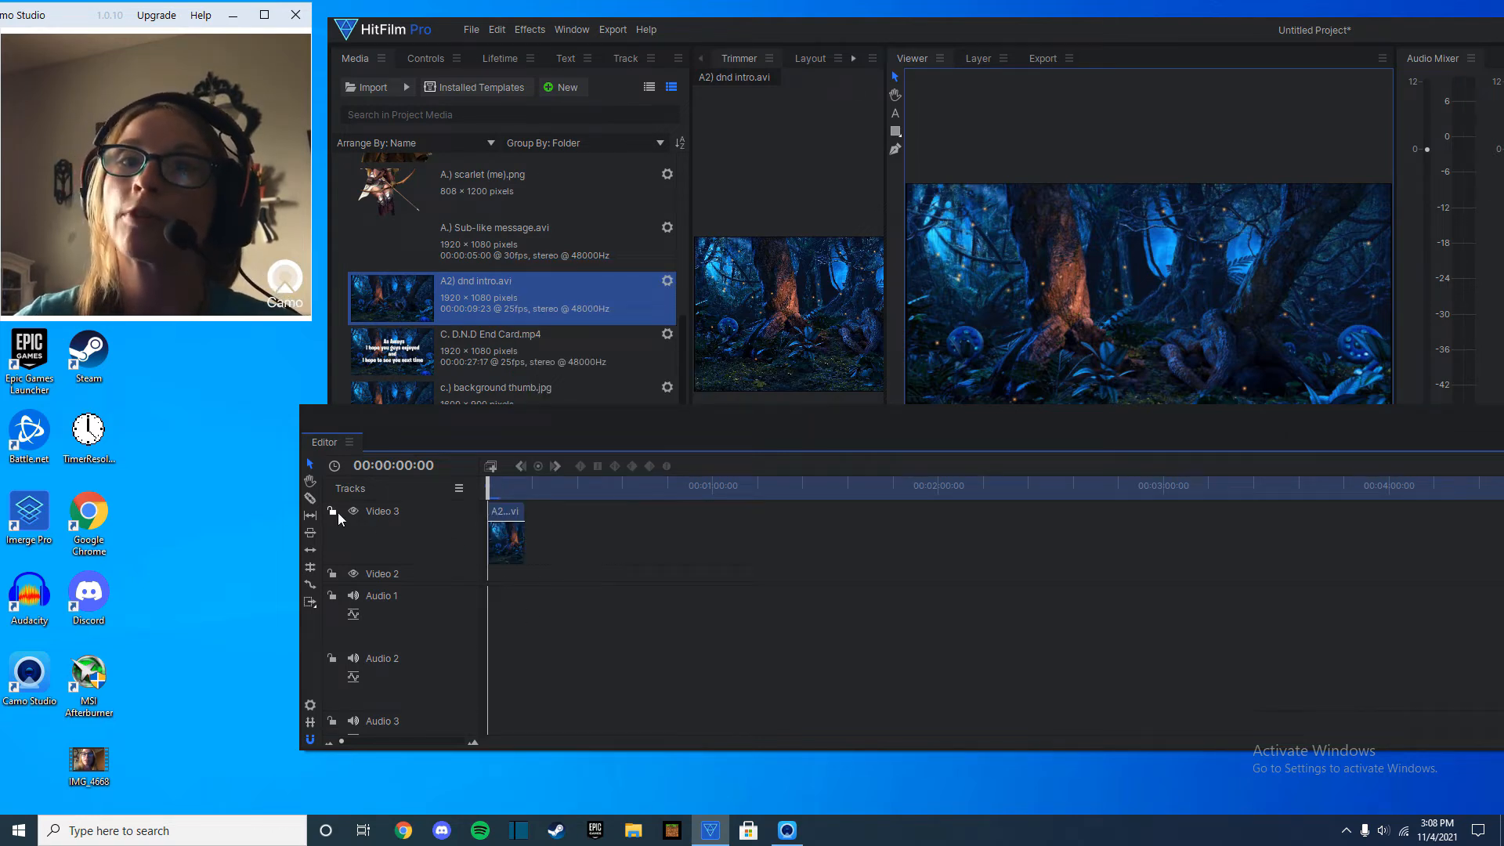
Add A.) Intro song.mp3 to the start of the Audio 1 track and play it back with the intro.
{"action": "scroll", "coordinate": [453, 302], "scroll_direction": "up", "scroll_amount": 3}
{"action": "left_click_drag", "start_coordinate": [494, 338], "coordinate": [494, 608]}
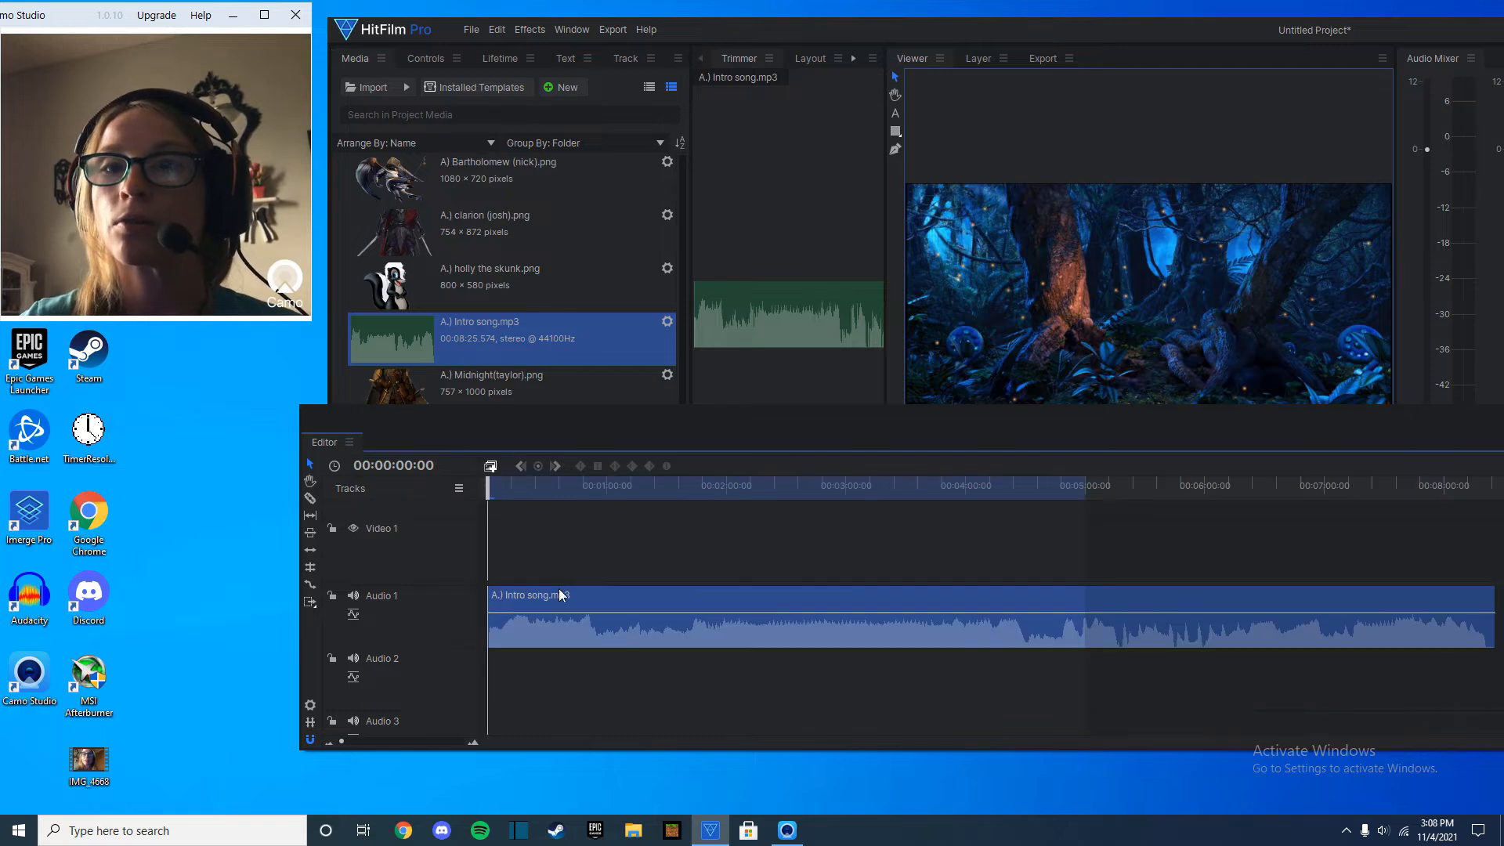
{"action": "key", "text": "space"}
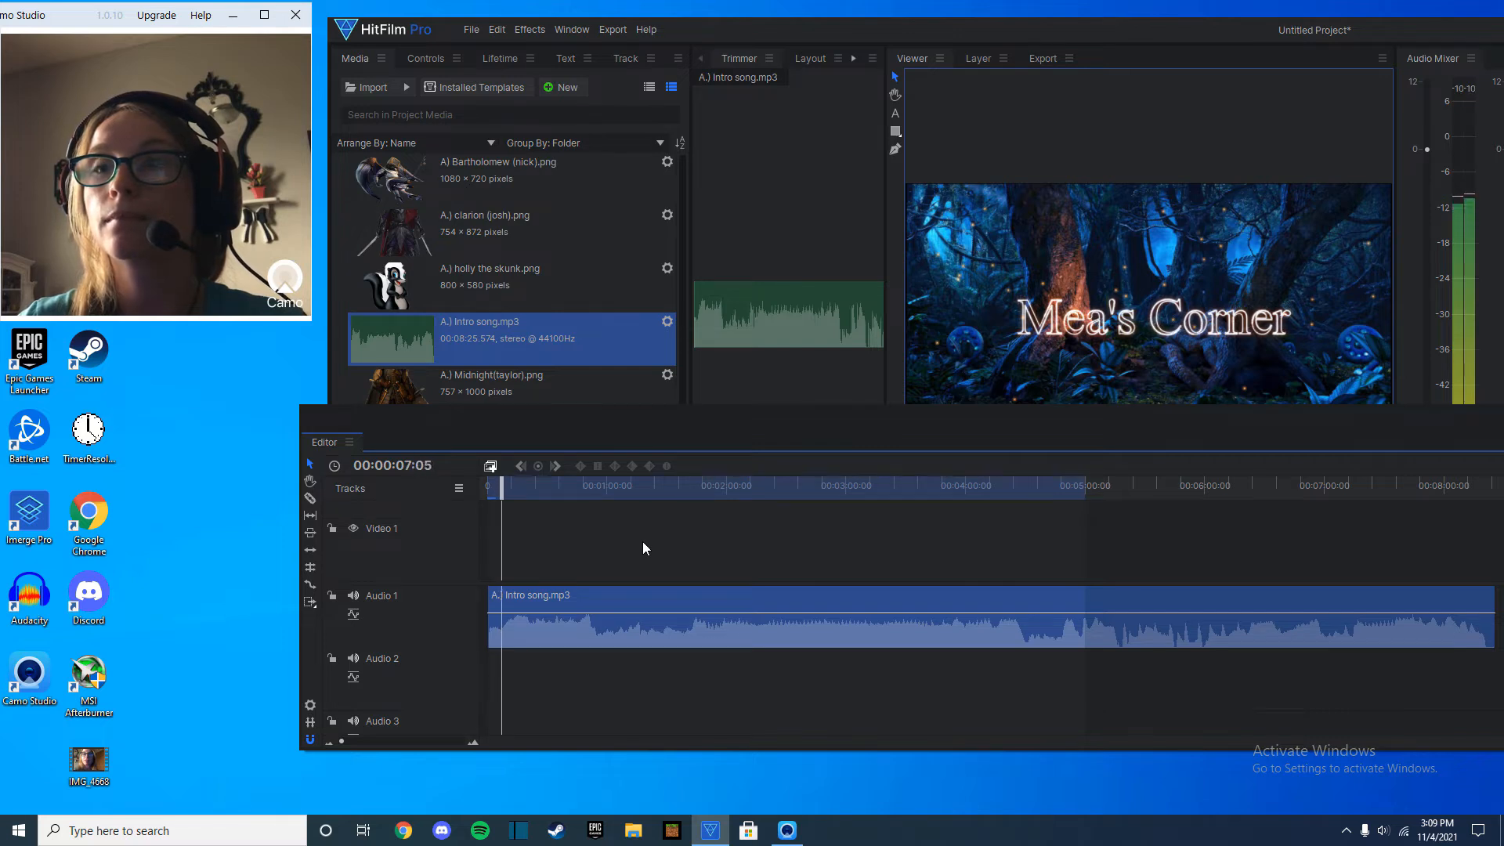
Place c.) background thumb.jpg at the start of the Video 1 track and extend it to the end of the intro song.
{"action": "scroll", "coordinate": [523, 267], "scroll_direction": "down", "scroll_amount": 5}
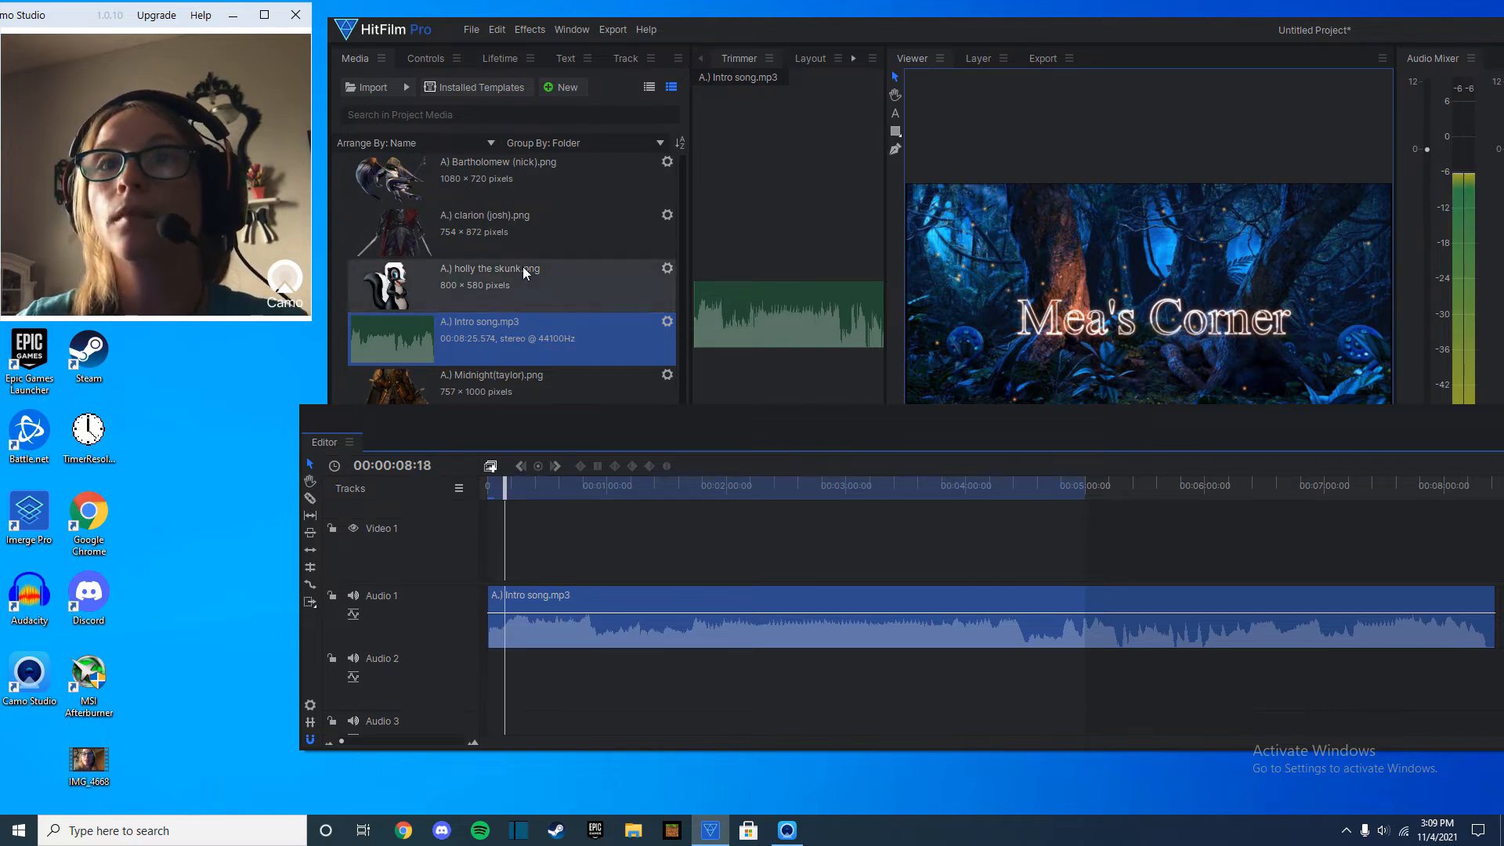
{"action": "left_click_drag", "start_coordinate": [501, 390], "coordinate": [479, 544]}
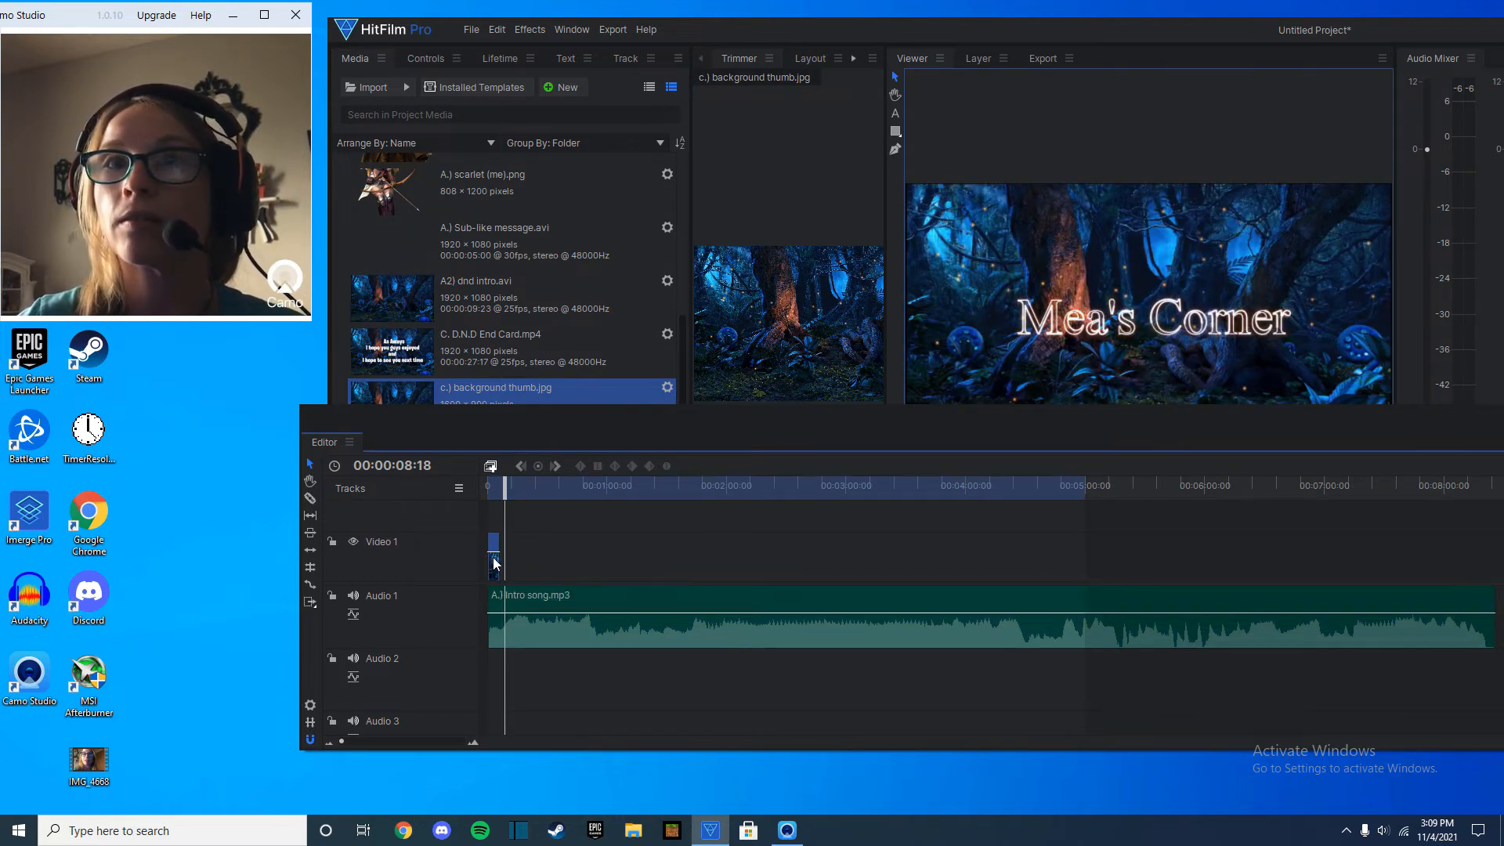
{"action": "left_click_drag", "start_coordinate": [516, 569], "coordinate": [1495, 569]}
{"action": "scroll", "coordinate": [1060, 387], "scroll_direction": "down", "scroll_amount": 4}
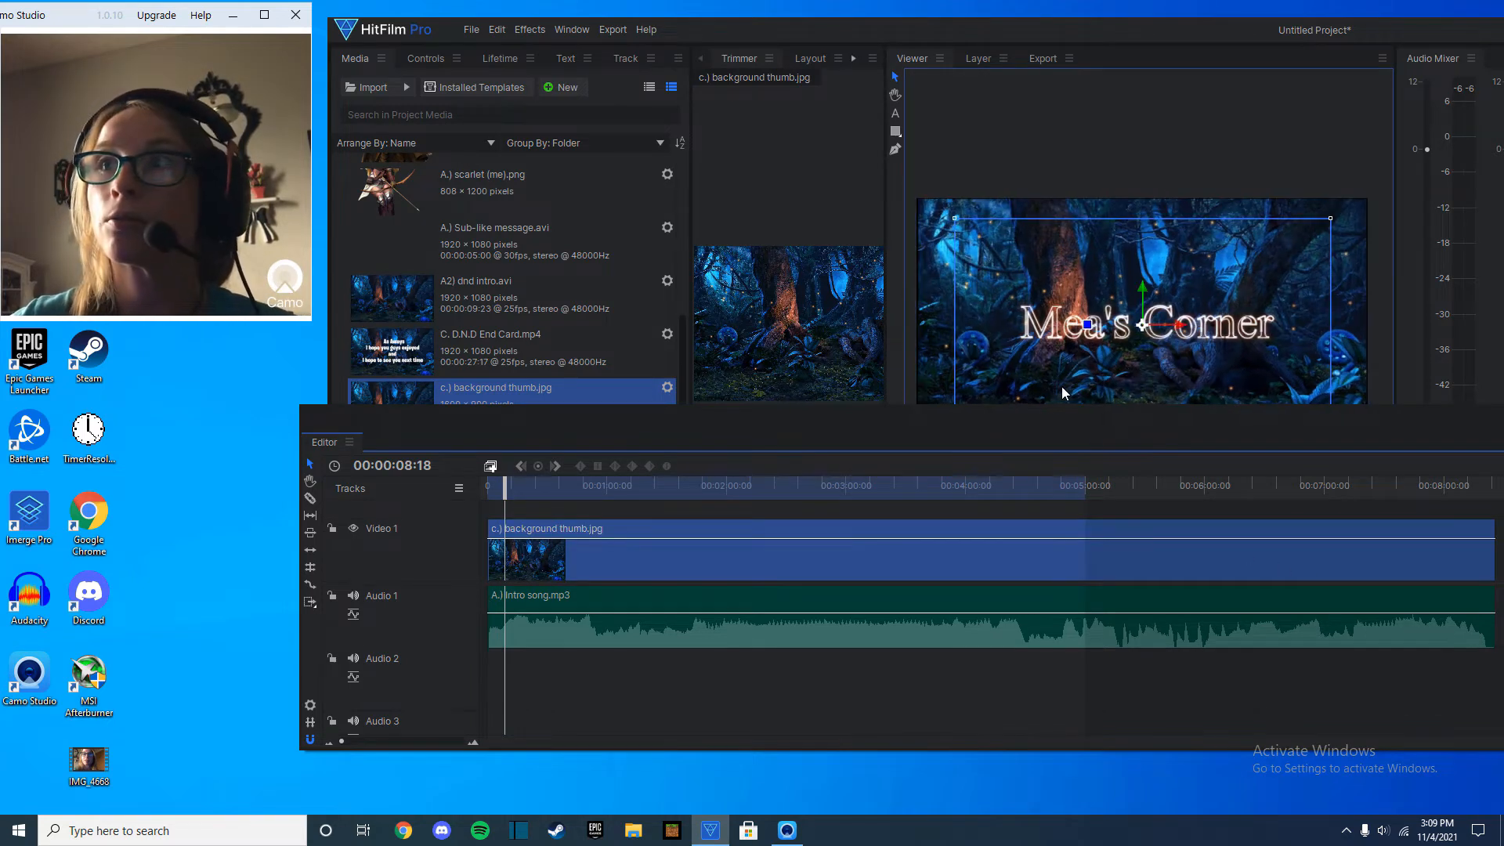
Add IMG_4668.MOV to the Video 2 track directly after the intro clip and play back the result.
{"action": "left_click", "coordinate": [491, 487]}
{"action": "scroll", "coordinate": [500, 518], "scroll_direction": "up", "scroll_amount": 5}
{"action": "scroll", "coordinate": [500, 519], "scroll_direction": "down", "scroll_amount": 3}
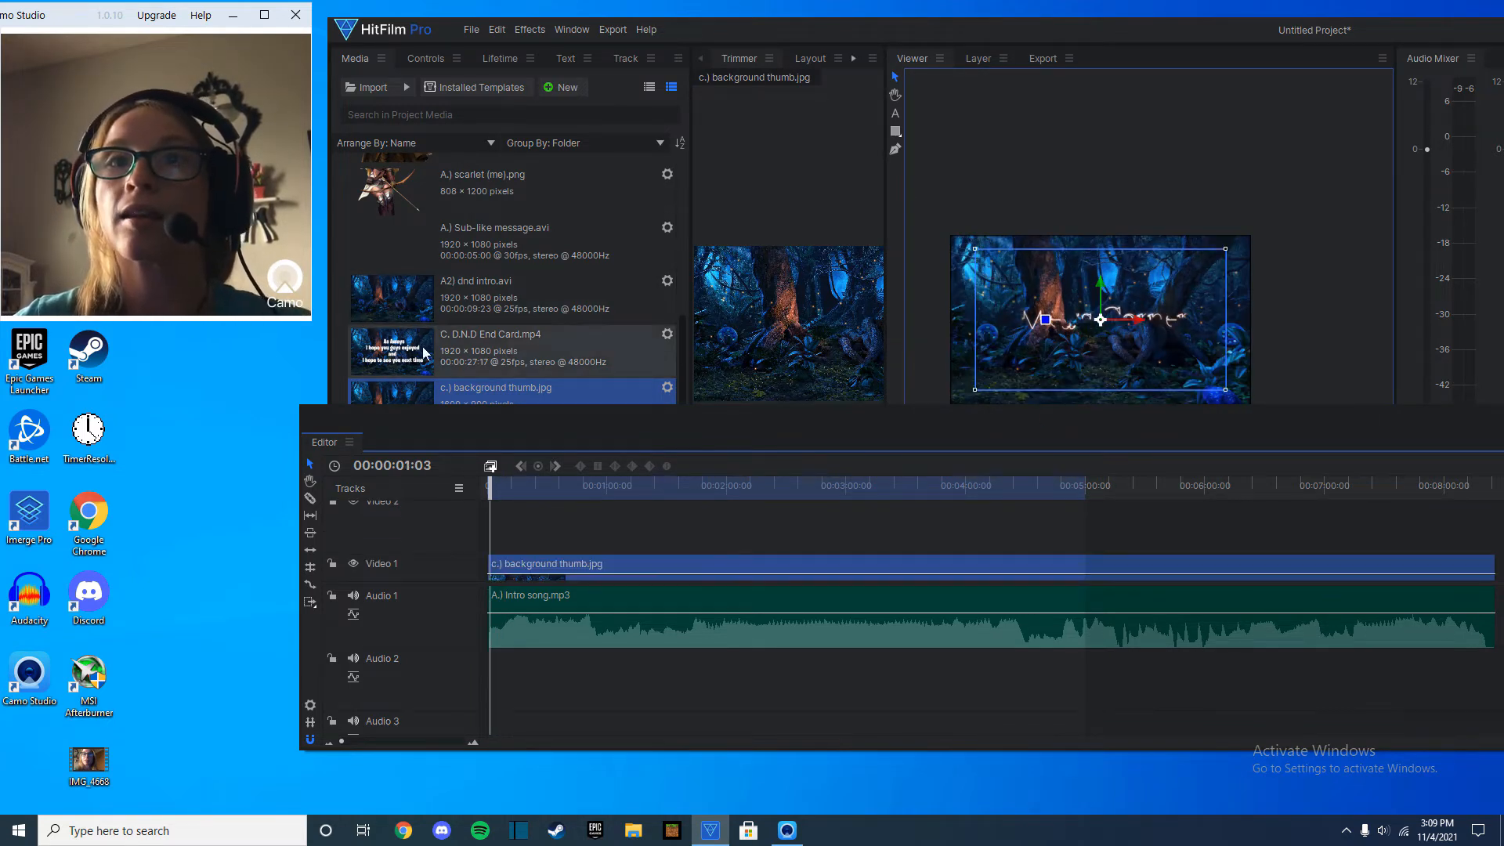
{"action": "left_click_drag", "start_coordinate": [467, 417], "coordinate": [469, 701]}
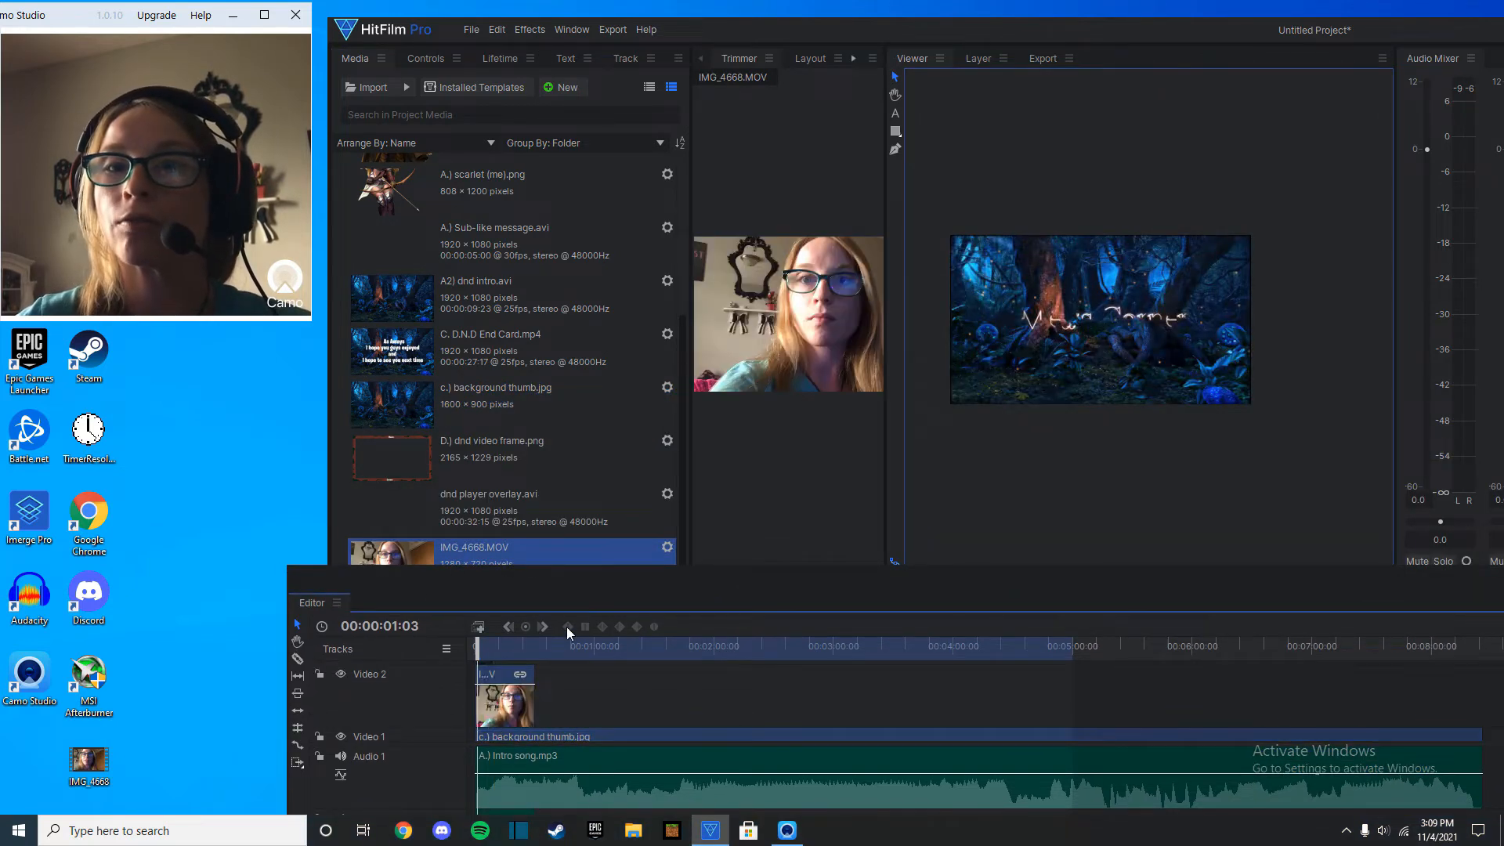
{"action": "left_click_drag", "start_coordinate": [570, 584], "coordinate": [582, 366]}
{"action": "left_click_drag", "start_coordinate": [503, 459], "coordinate": [519, 492]}
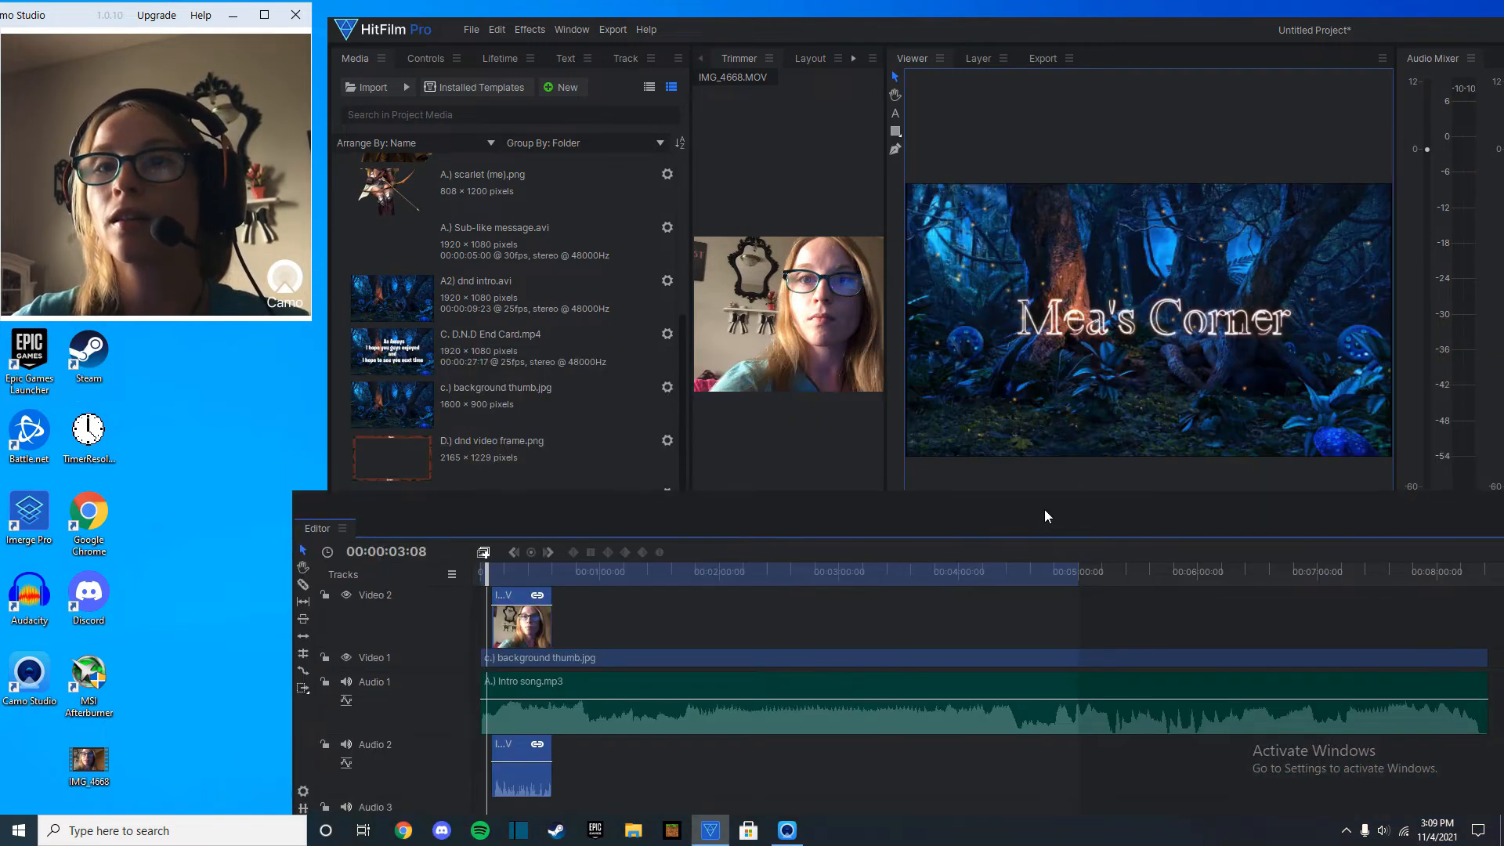
{"action": "key", "text": "space"}
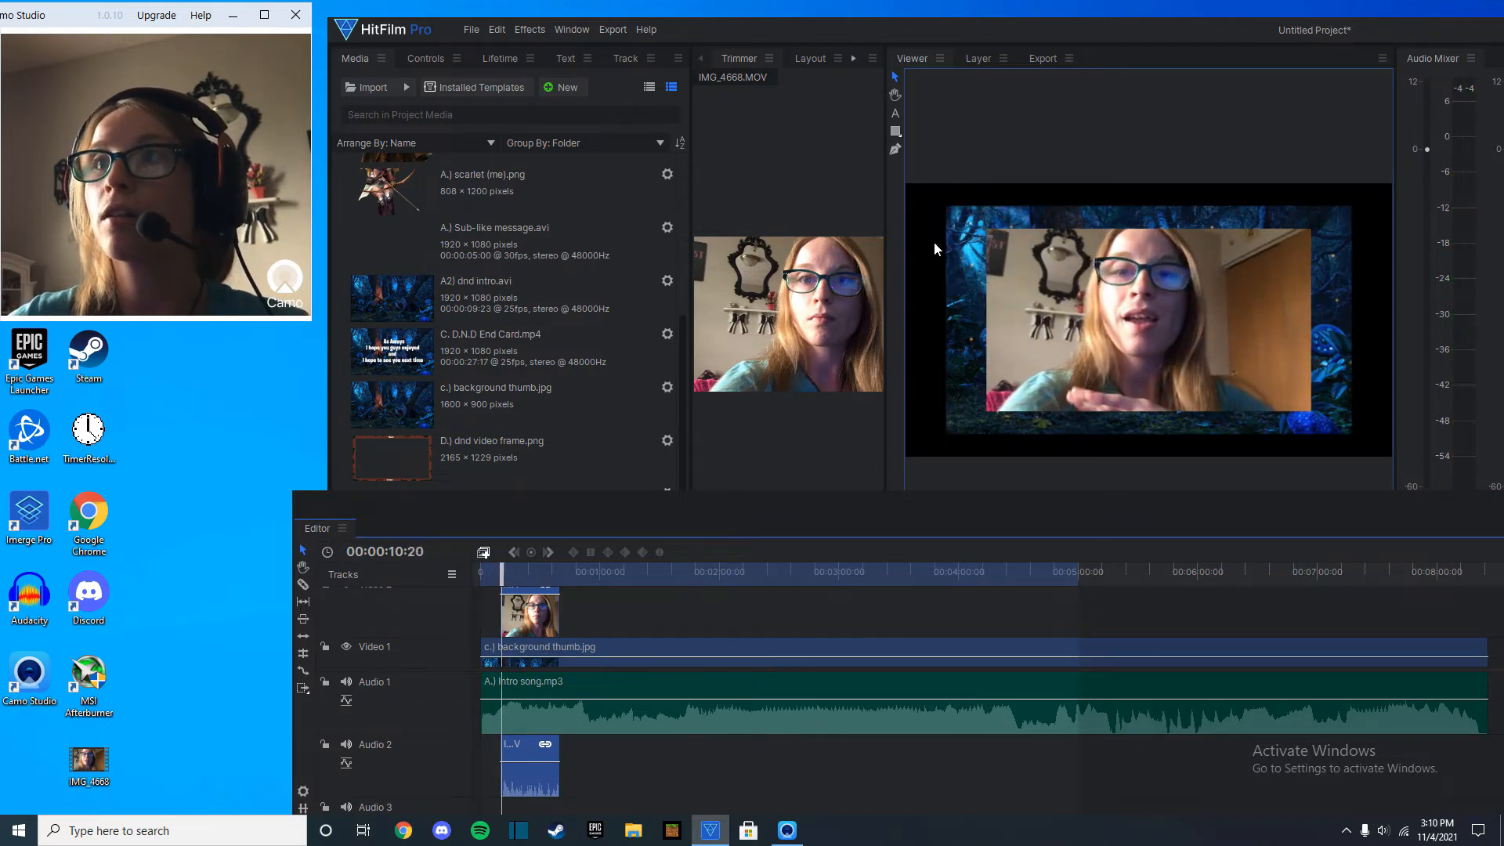
Enlarge the forest background image on Video 1 so it fills the whole frame.
{"action": "left_click", "coordinate": [661, 647]}
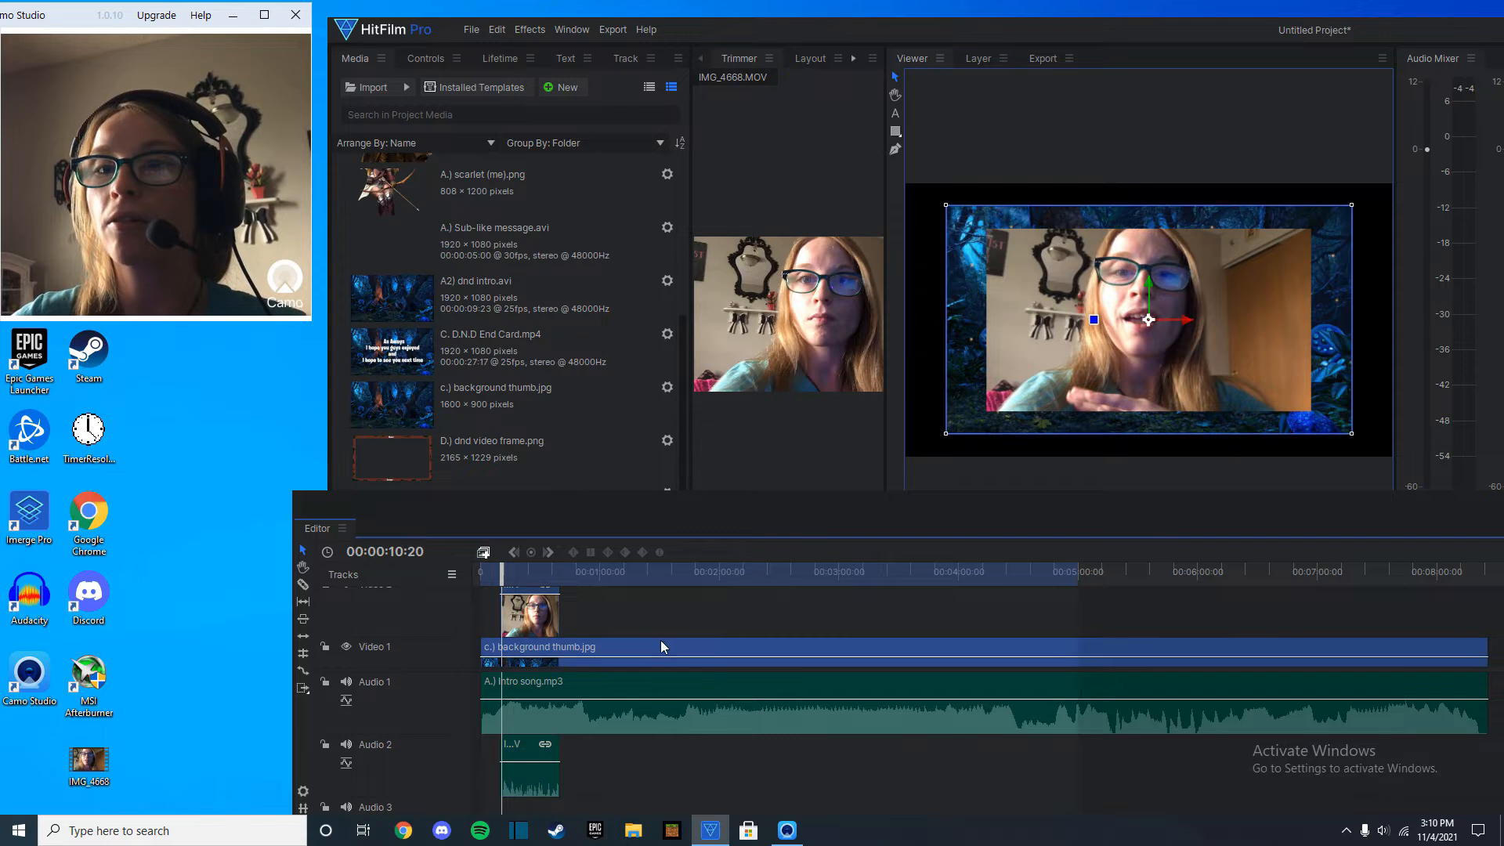
{"action": "left_click_drag", "start_coordinate": [946, 205], "coordinate": [904, 177]}
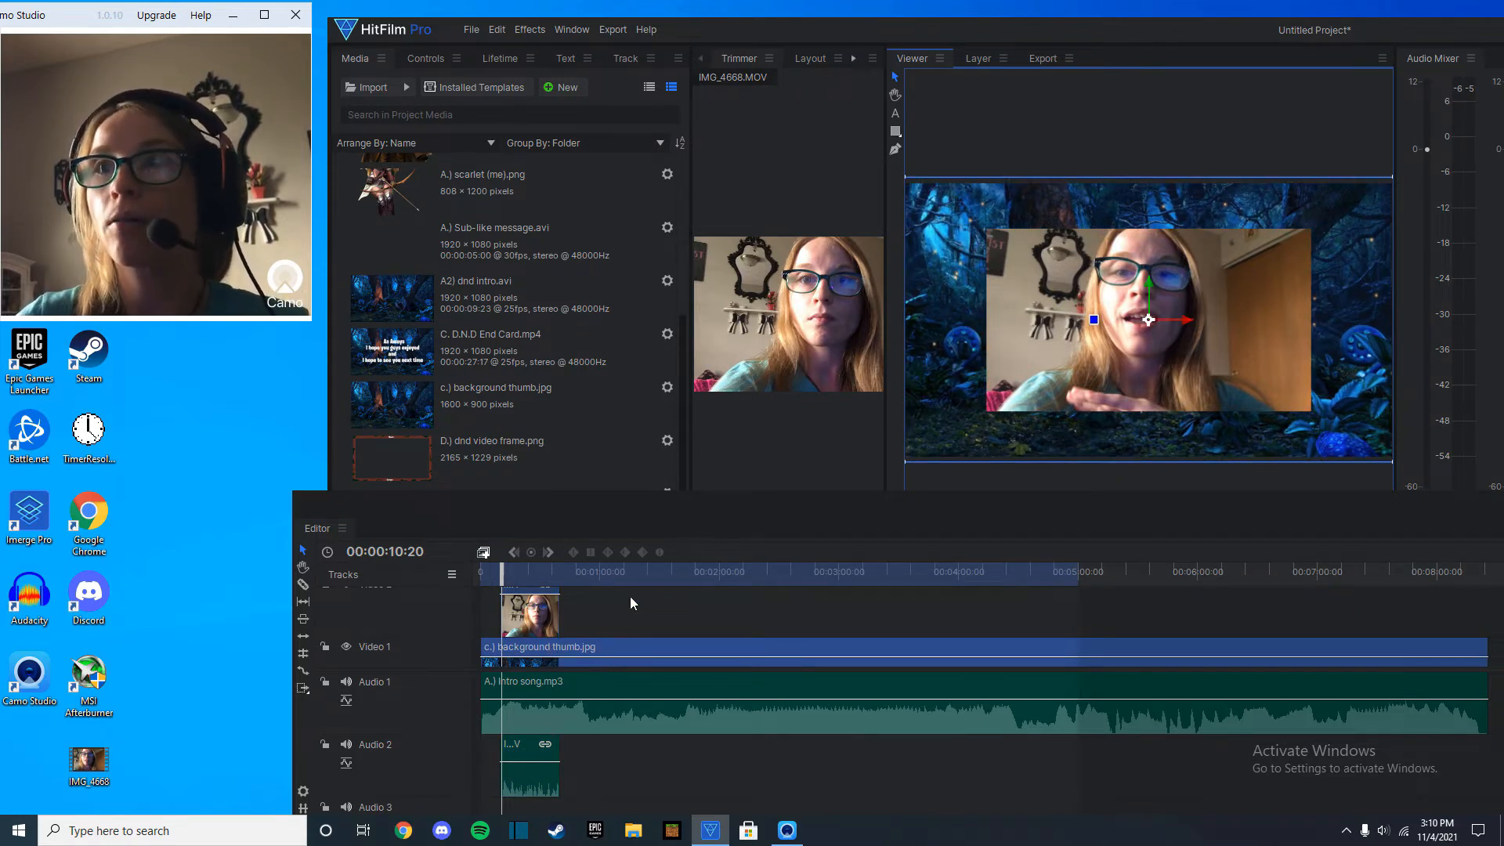
{"action": "scroll", "coordinate": [628, 604], "scroll_direction": "up", "scroll_amount": 2}
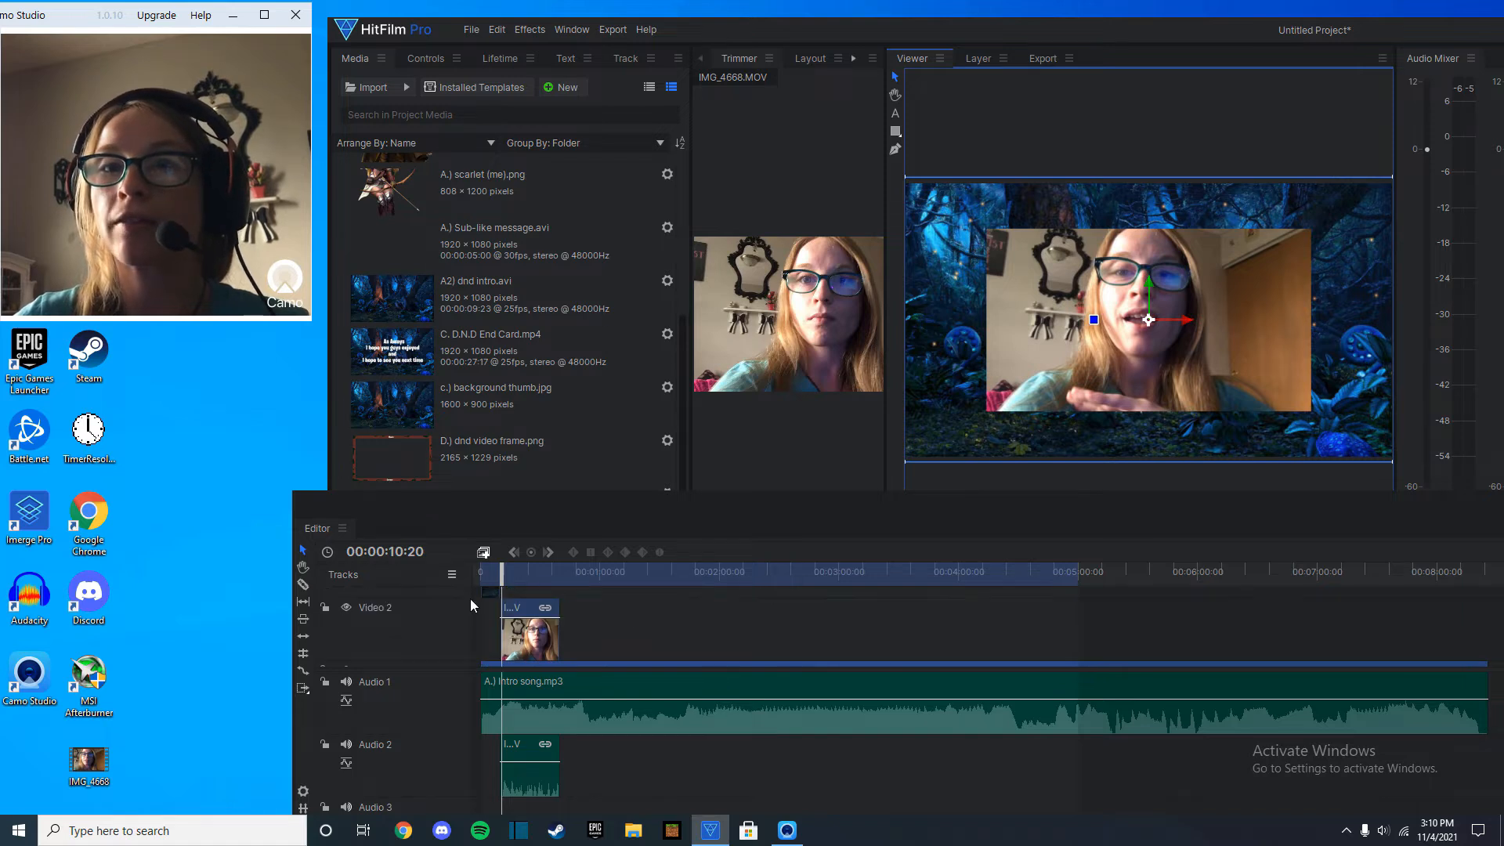
{"action": "left_click_drag", "start_coordinate": [491, 591], "coordinate": [490, 590]}
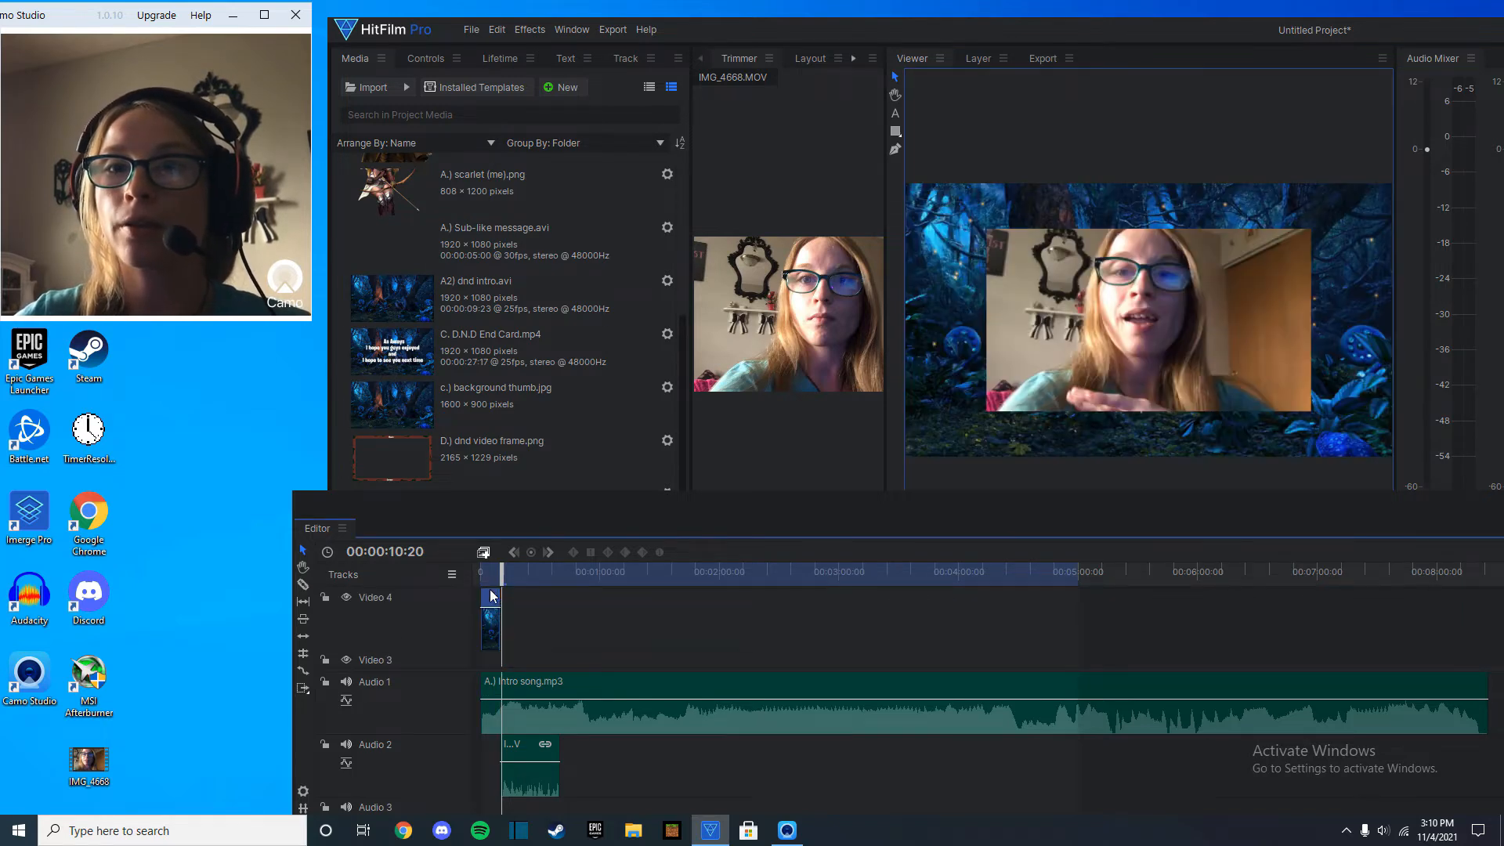
Add D.) dnd video frame.png to Video 3 after the intro, extend it along the timeline, and shrink it around the webcam video.
{"action": "left_click_drag", "start_coordinate": [486, 458], "coordinate": [1490, 624]}
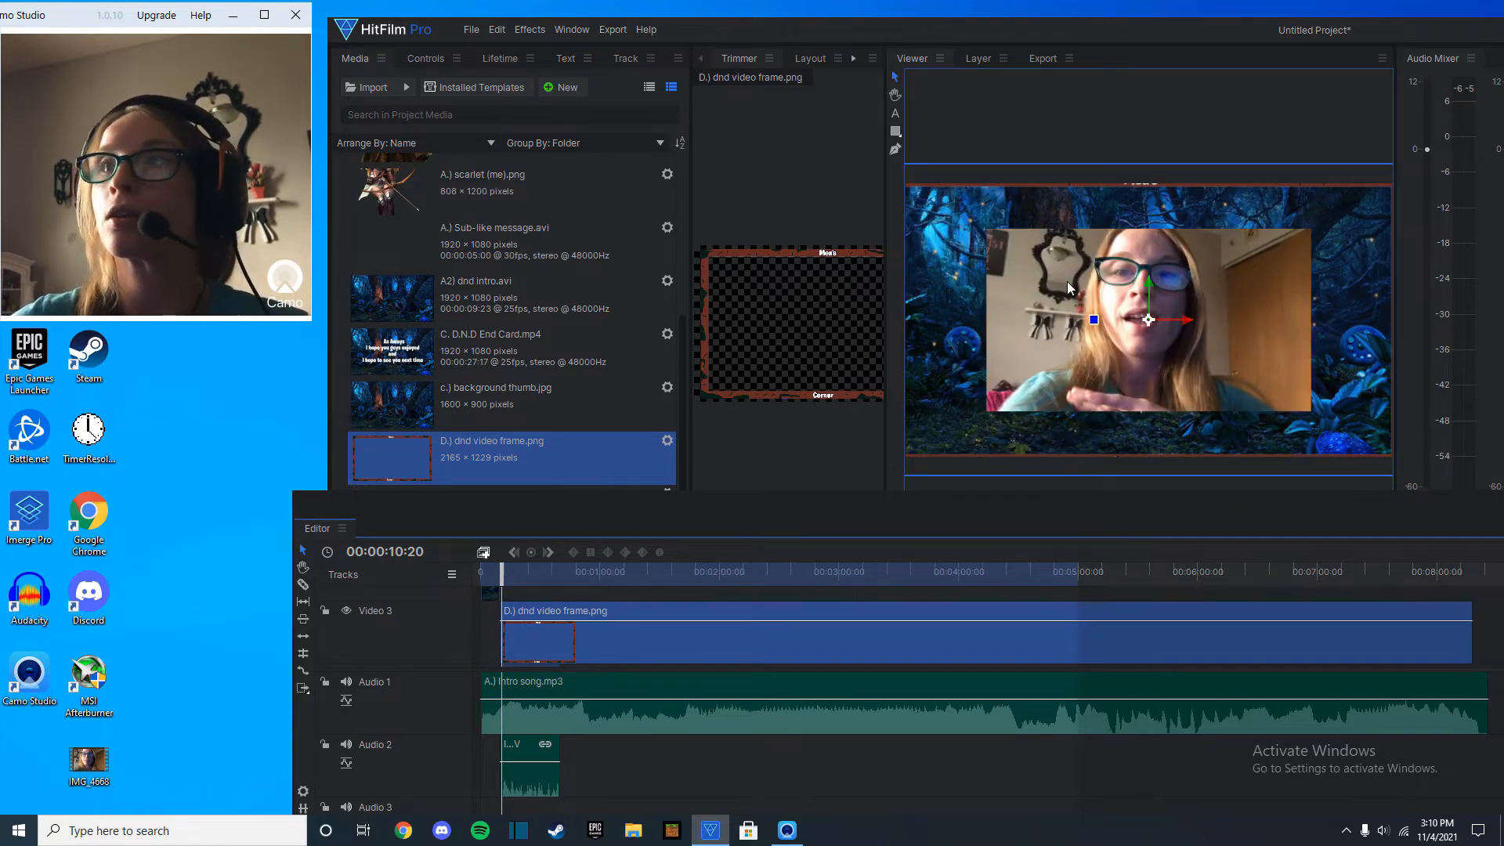
{"action": "scroll", "coordinate": [1068, 287], "scroll_direction": "down", "scroll_amount": 2}
{"action": "left_click_drag", "start_coordinate": [948, 213], "coordinate": [1004, 241]}
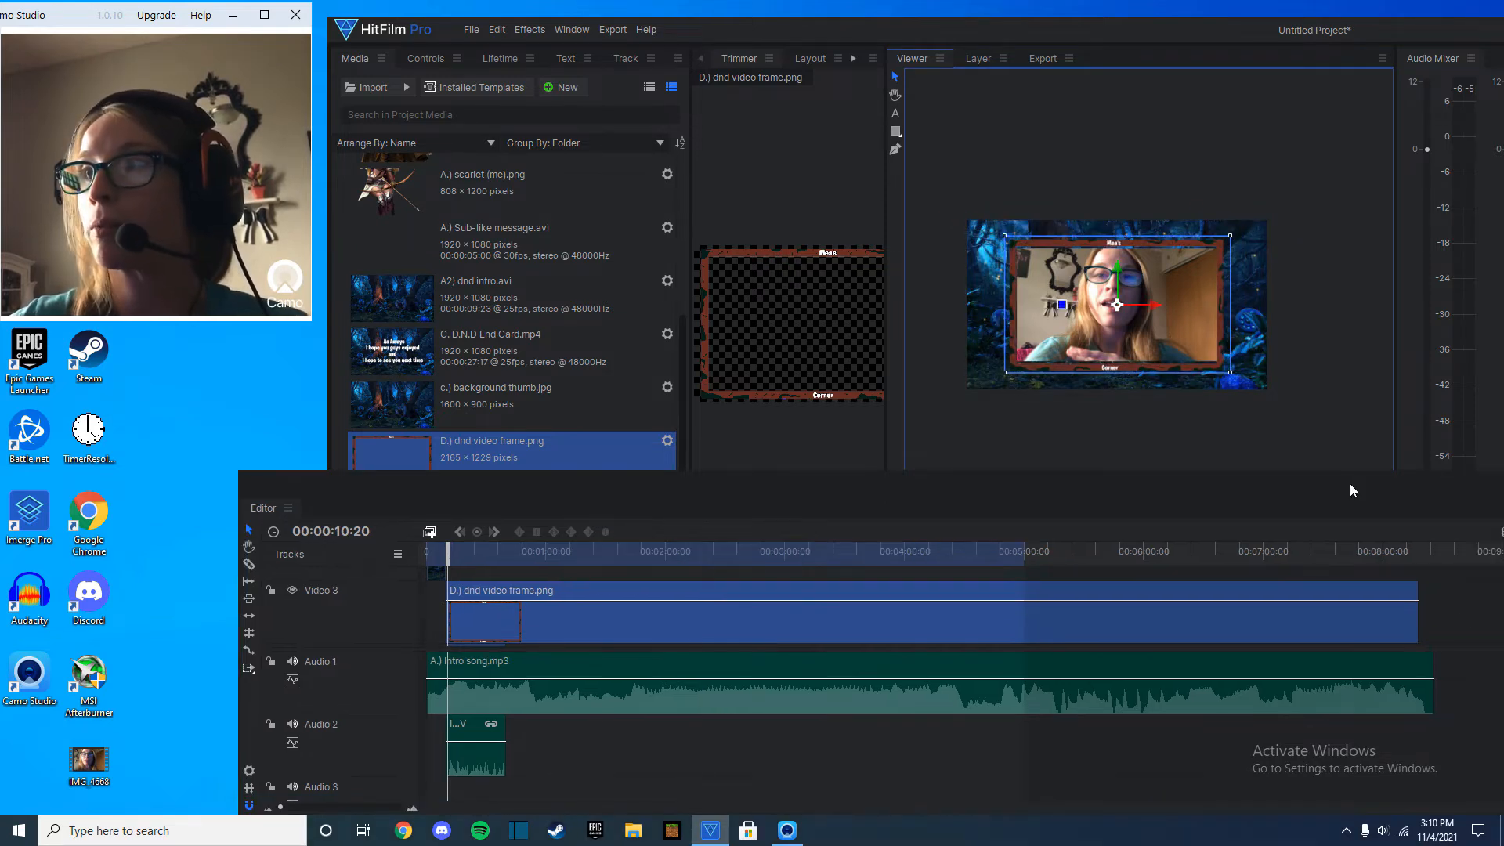
Select the webcam clip on Video 2 and resize it slightly to fit the decorative frame.
{"action": "left_click_drag", "start_coordinate": [1350, 482], "coordinate": [1215, 458]}
{"action": "scroll", "coordinate": [1429, 566], "scroll_direction": "down", "scroll_amount": 2}
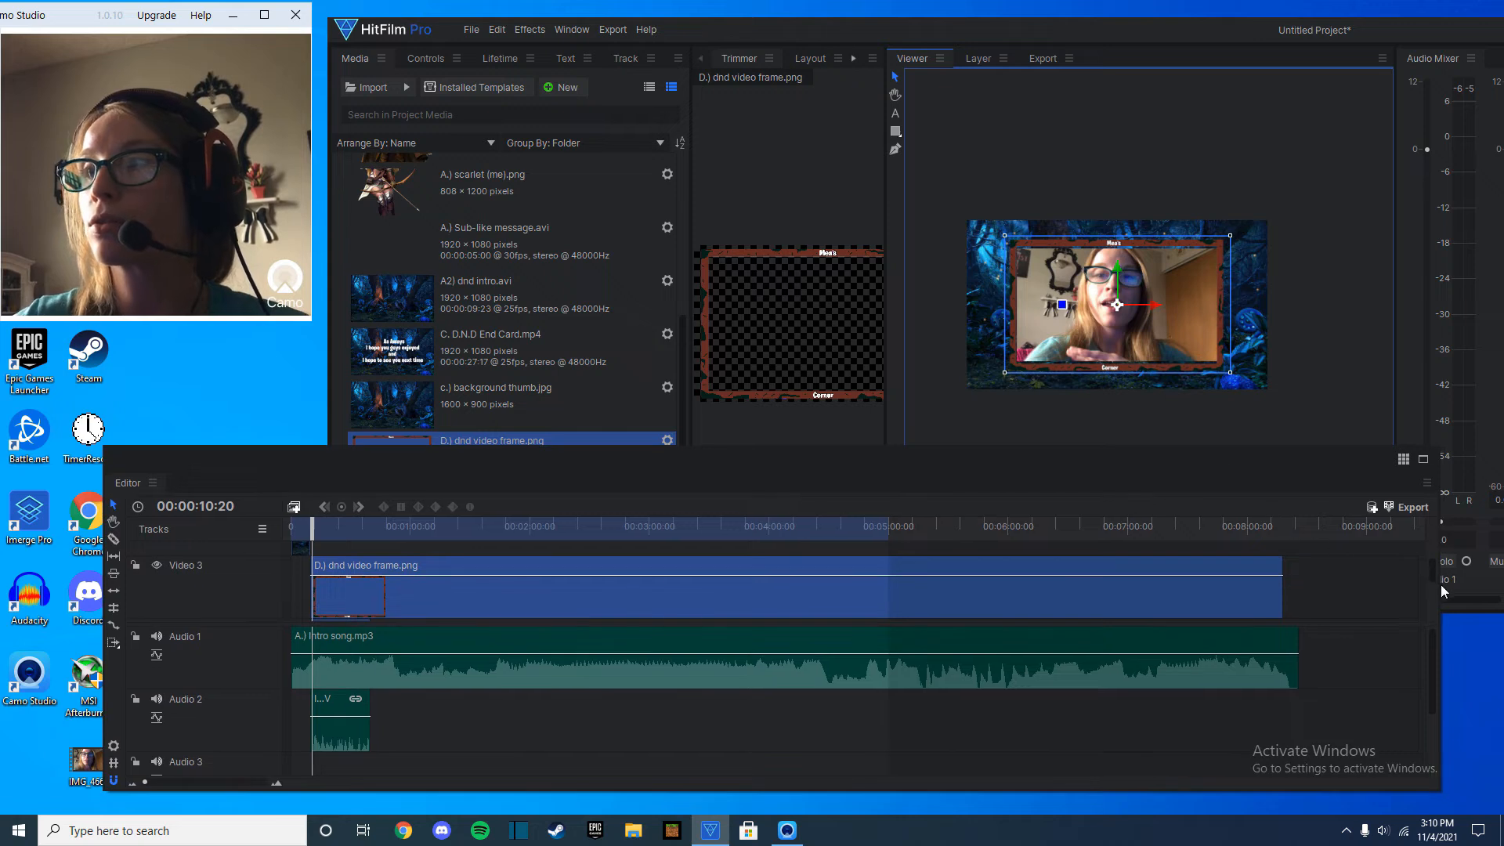
{"action": "scroll", "coordinate": [1407, 606], "scroll_direction": "down", "scroll_amount": 1}
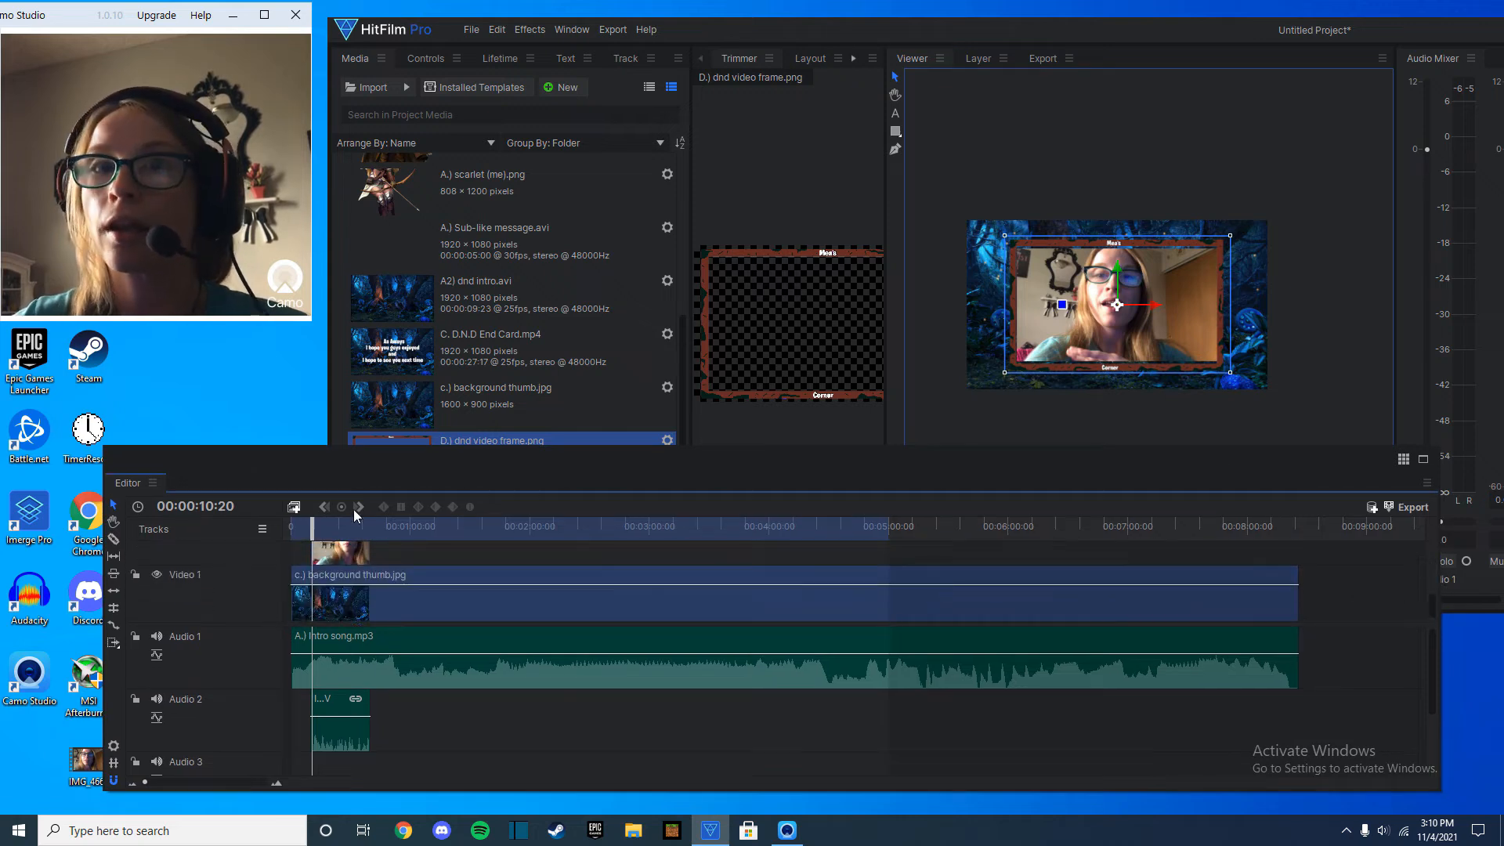
{"action": "left_click", "coordinate": [338, 561]}
{"action": "left_click_drag", "start_coordinate": [1013, 250], "coordinate": [1014, 248]}
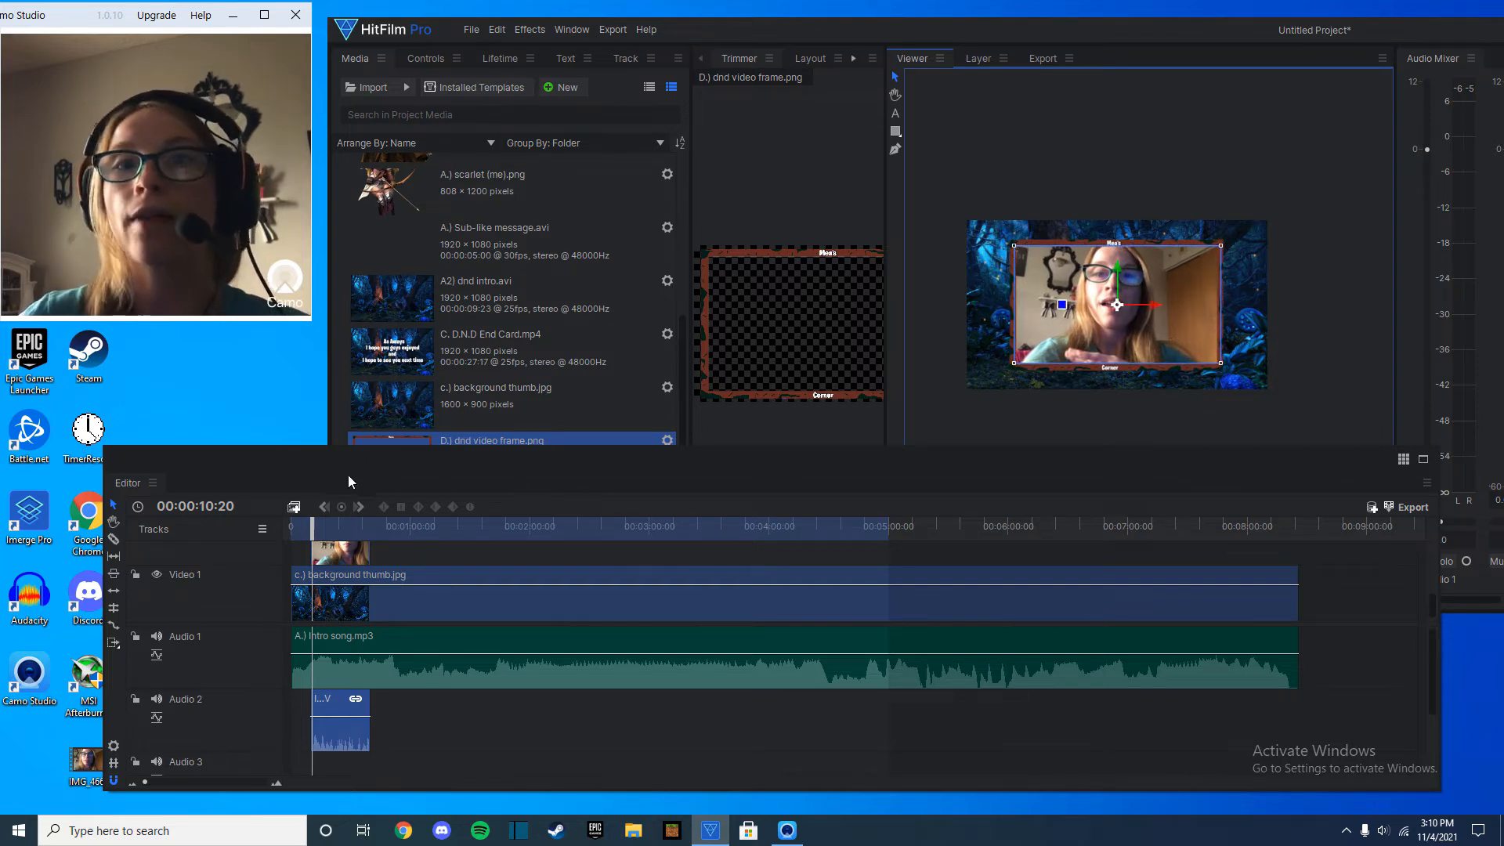
Add dnd player overlay.avi to the Video 4 track directly after the intro clip.
{"action": "left_click_drag", "start_coordinate": [557, 462], "coordinate": [554, 521]}
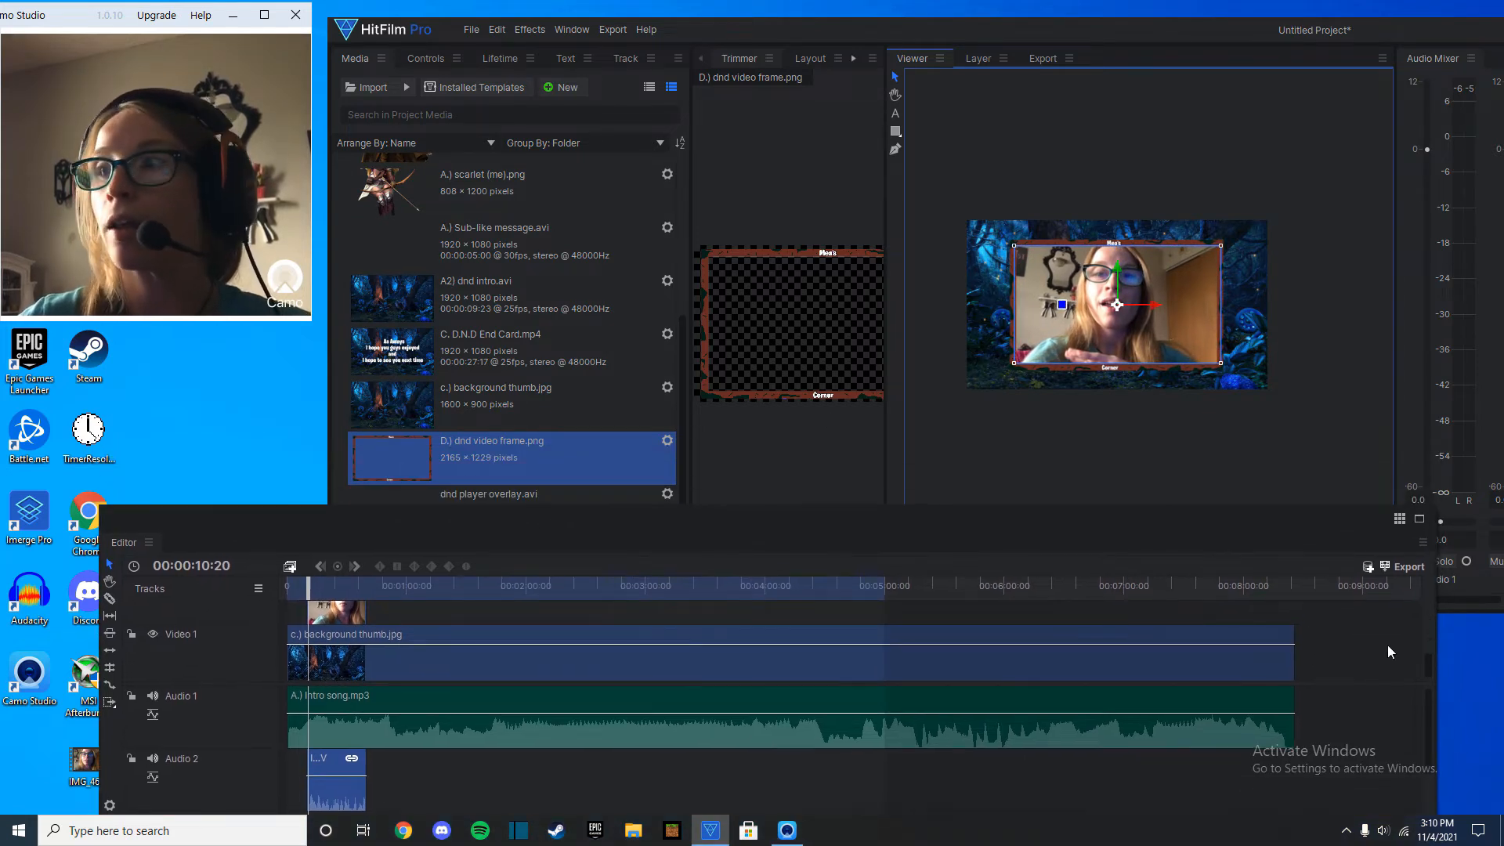
{"action": "left_click_drag", "start_coordinate": [1424, 666], "coordinate": [1427, 637]}
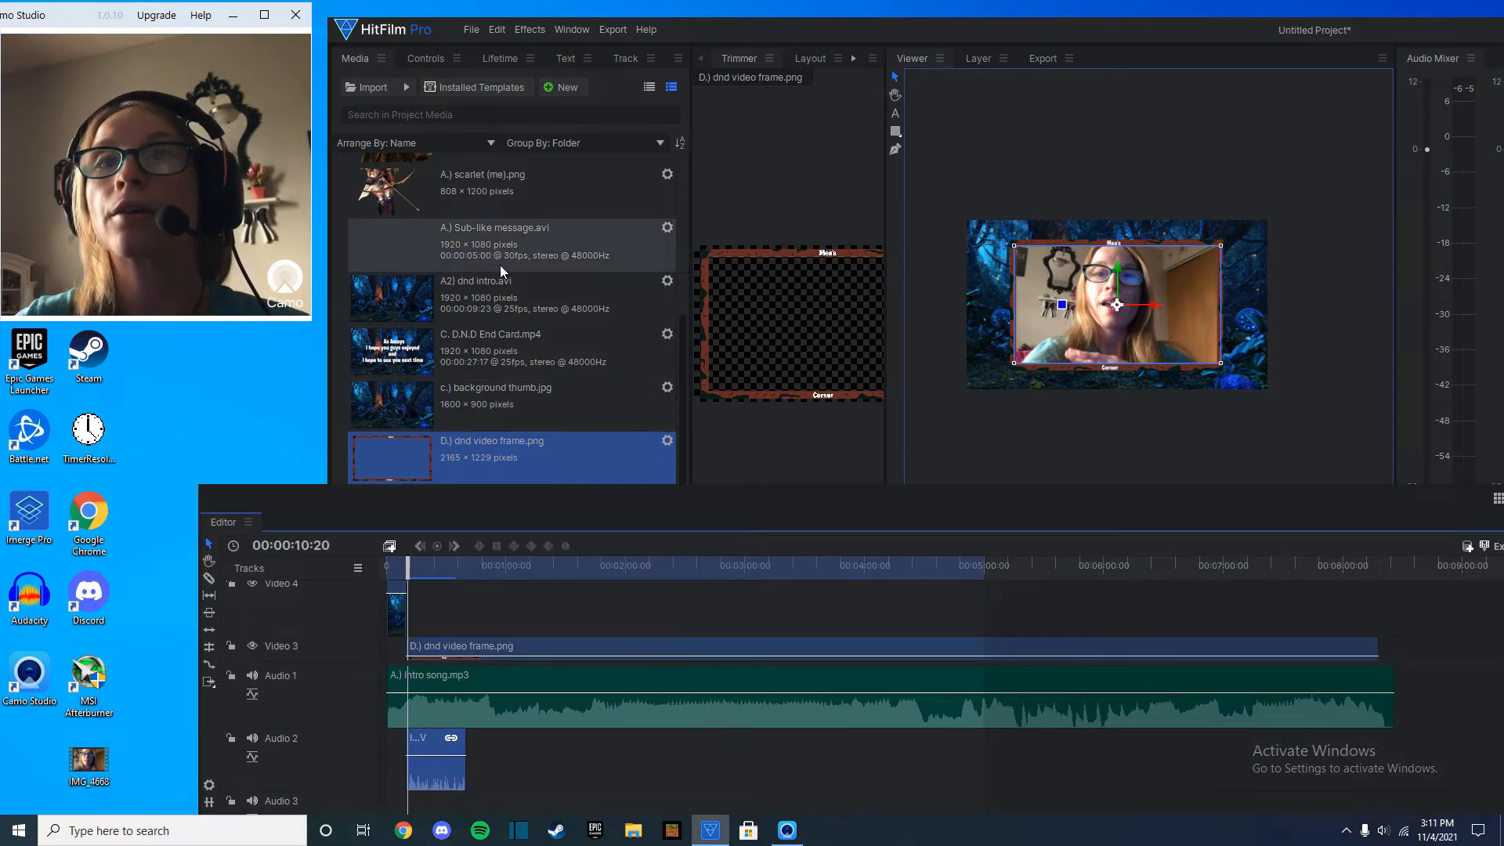
{"action": "left_click_drag", "start_coordinate": [519, 501], "coordinate": [577, 103]}
{"action": "left_click_drag", "start_coordinate": [387, 524], "coordinate": [533, 196]}
{"action": "left_click_drag", "start_coordinate": [649, 111], "coordinate": [647, 426]}
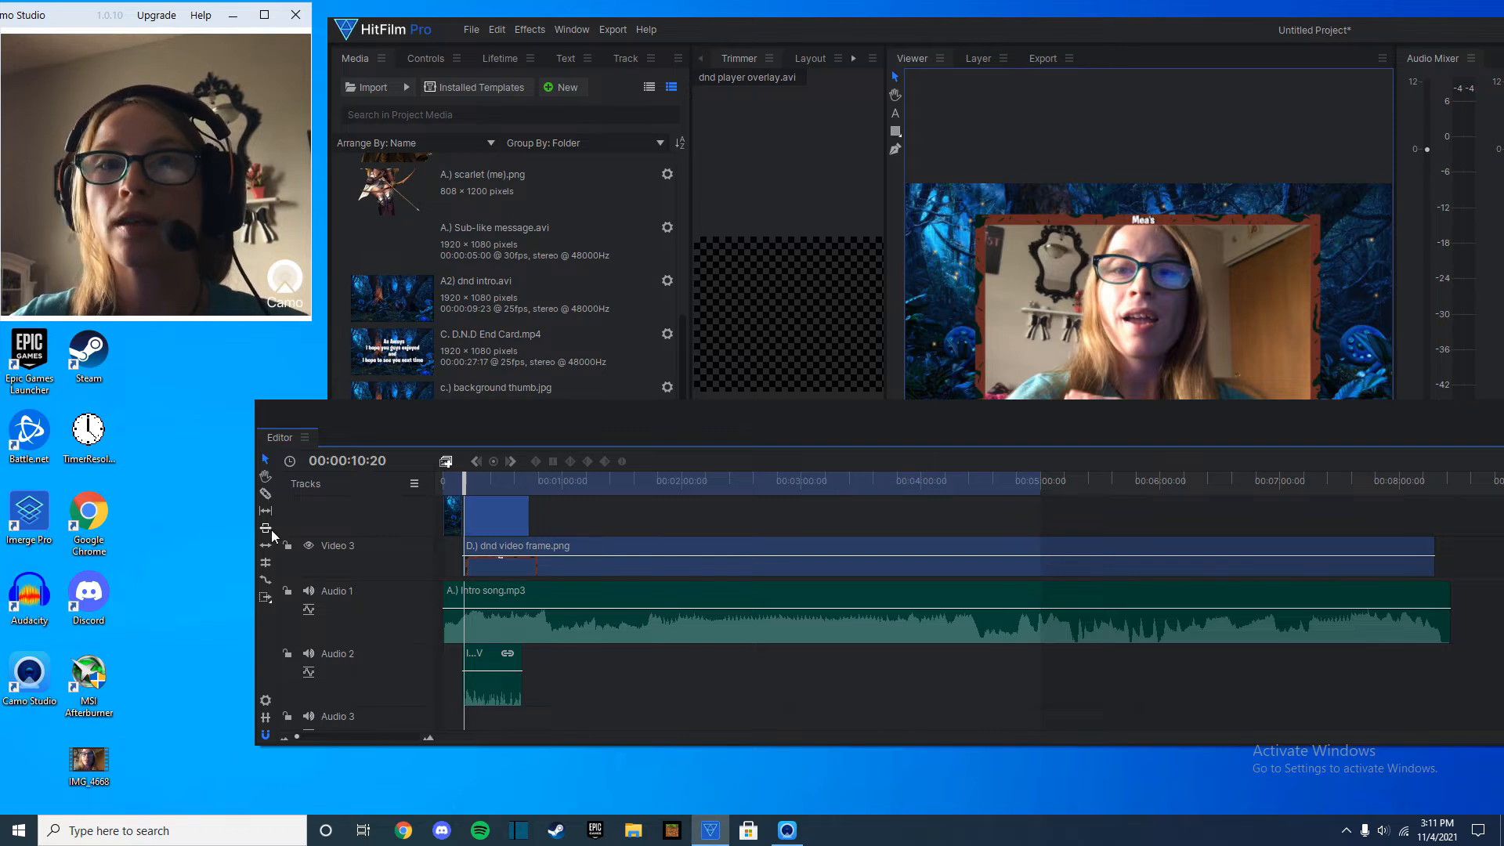
Slice the intro song on Audio 1 where the intro clip ends and remove the remaining portion.
{"action": "left_click", "coordinate": [266, 494]}
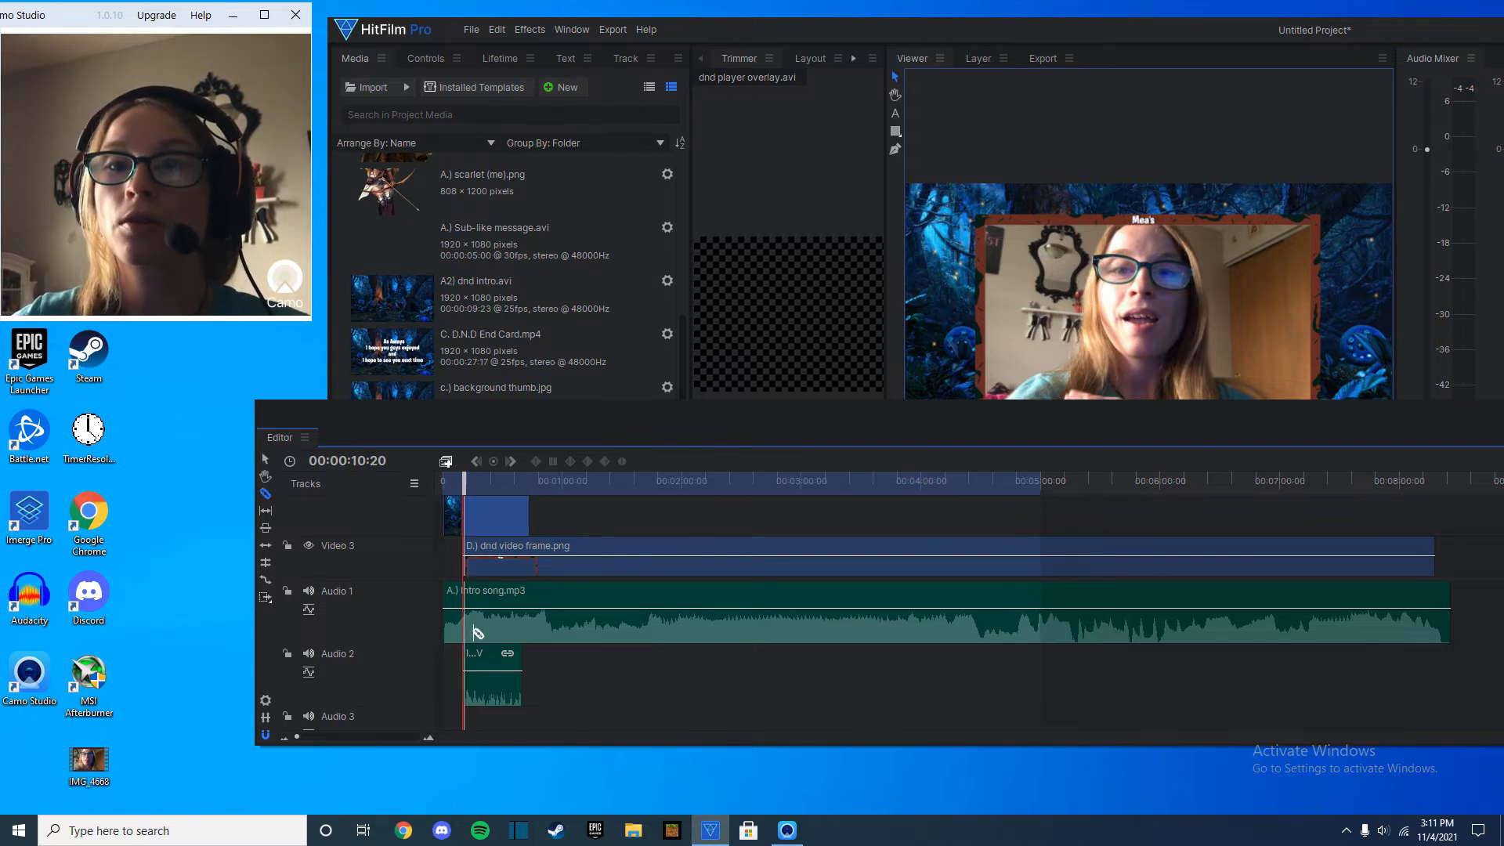
{"action": "left_click", "coordinate": [483, 631]}
{"action": "right_click", "coordinate": [503, 625]}
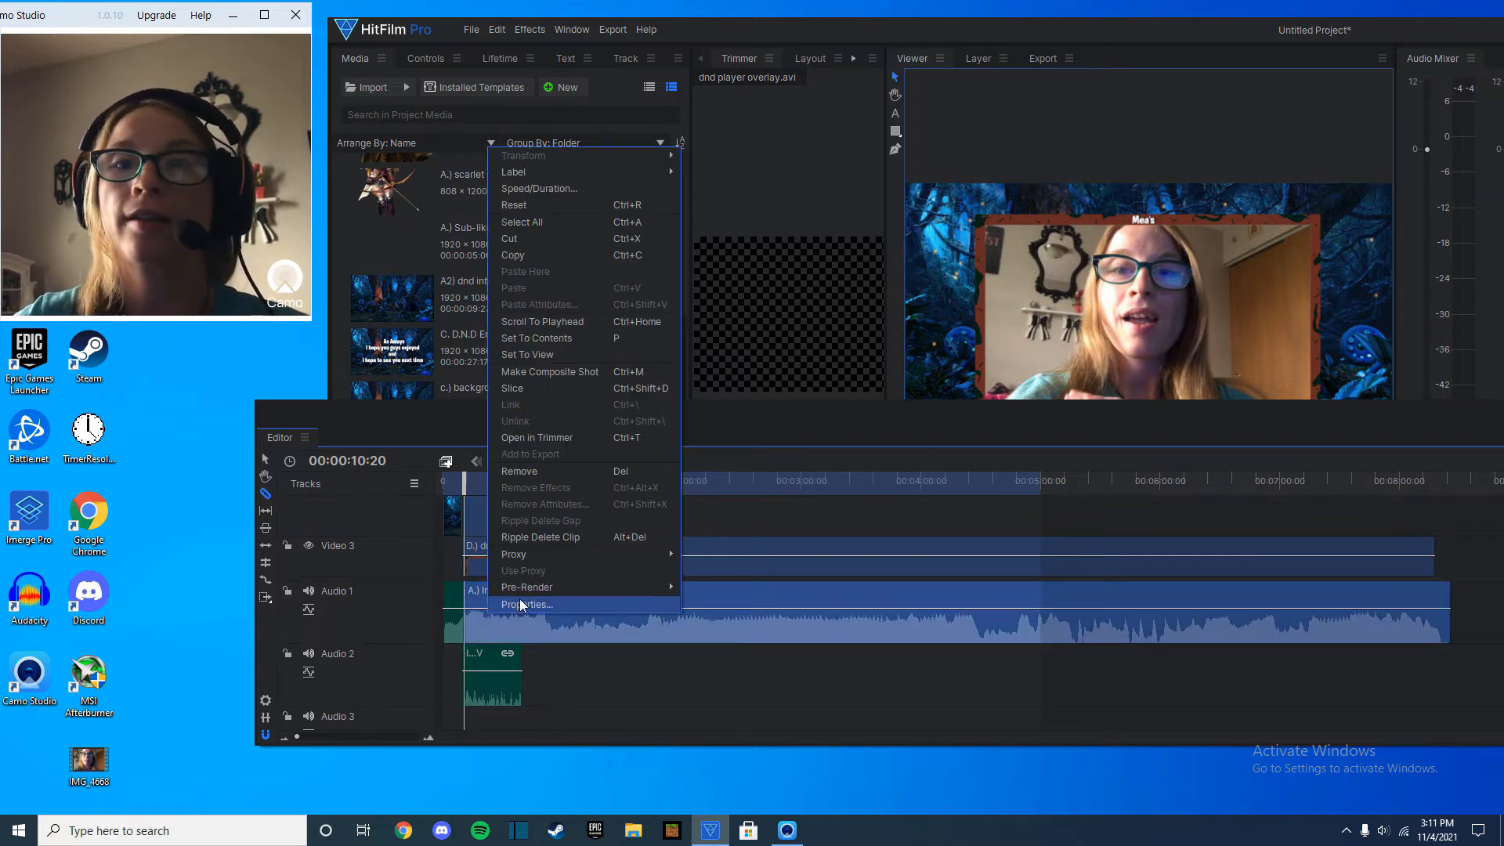
{"action": "left_click", "coordinate": [561, 471]}
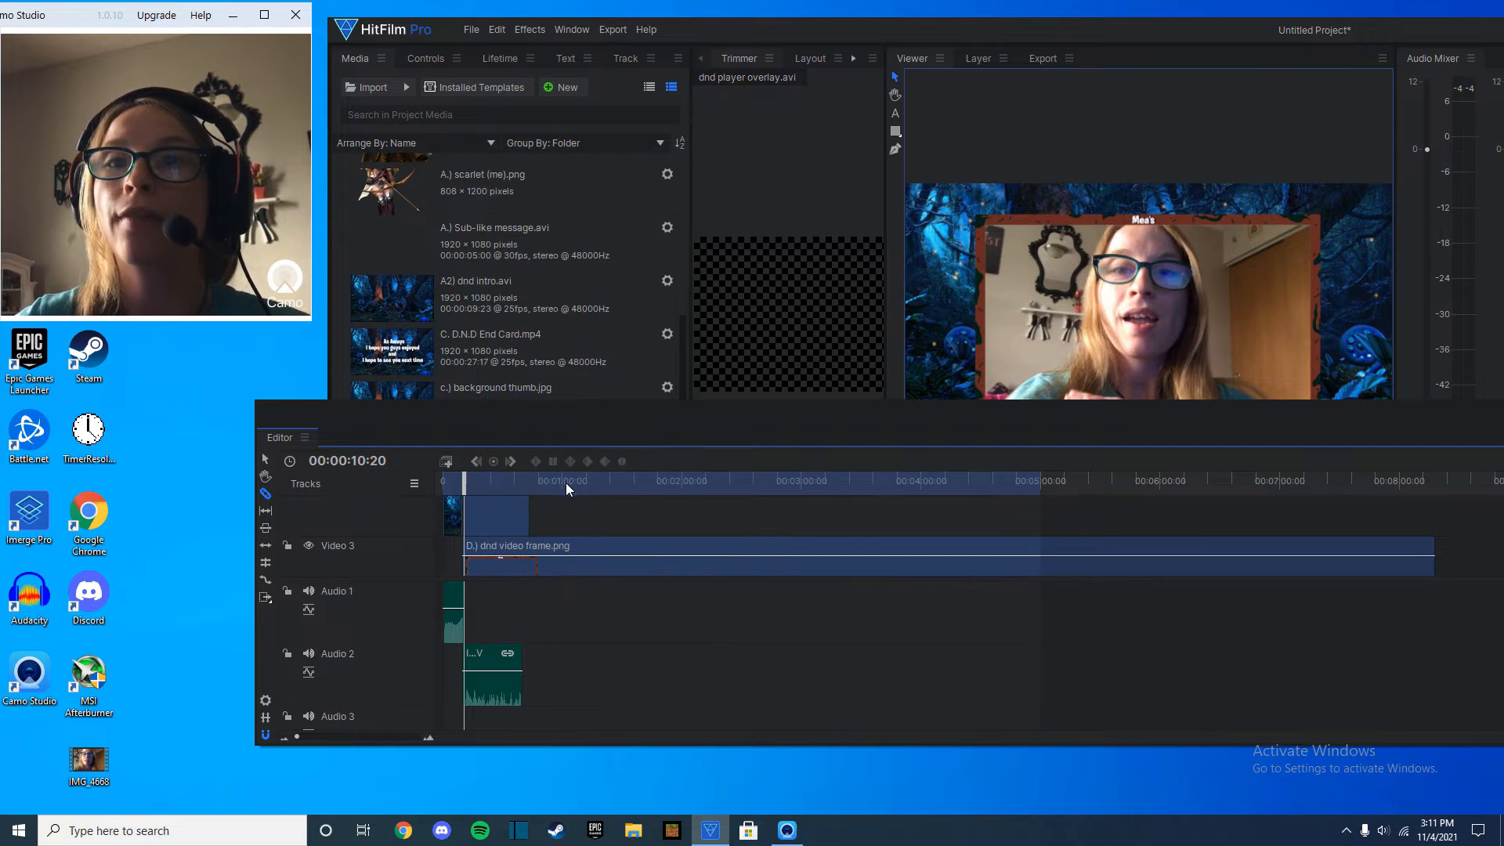
Open the installed Left Align title template for editing.
{"action": "left_click_drag", "start_coordinate": [1012, 416], "coordinate": [999, 493]}
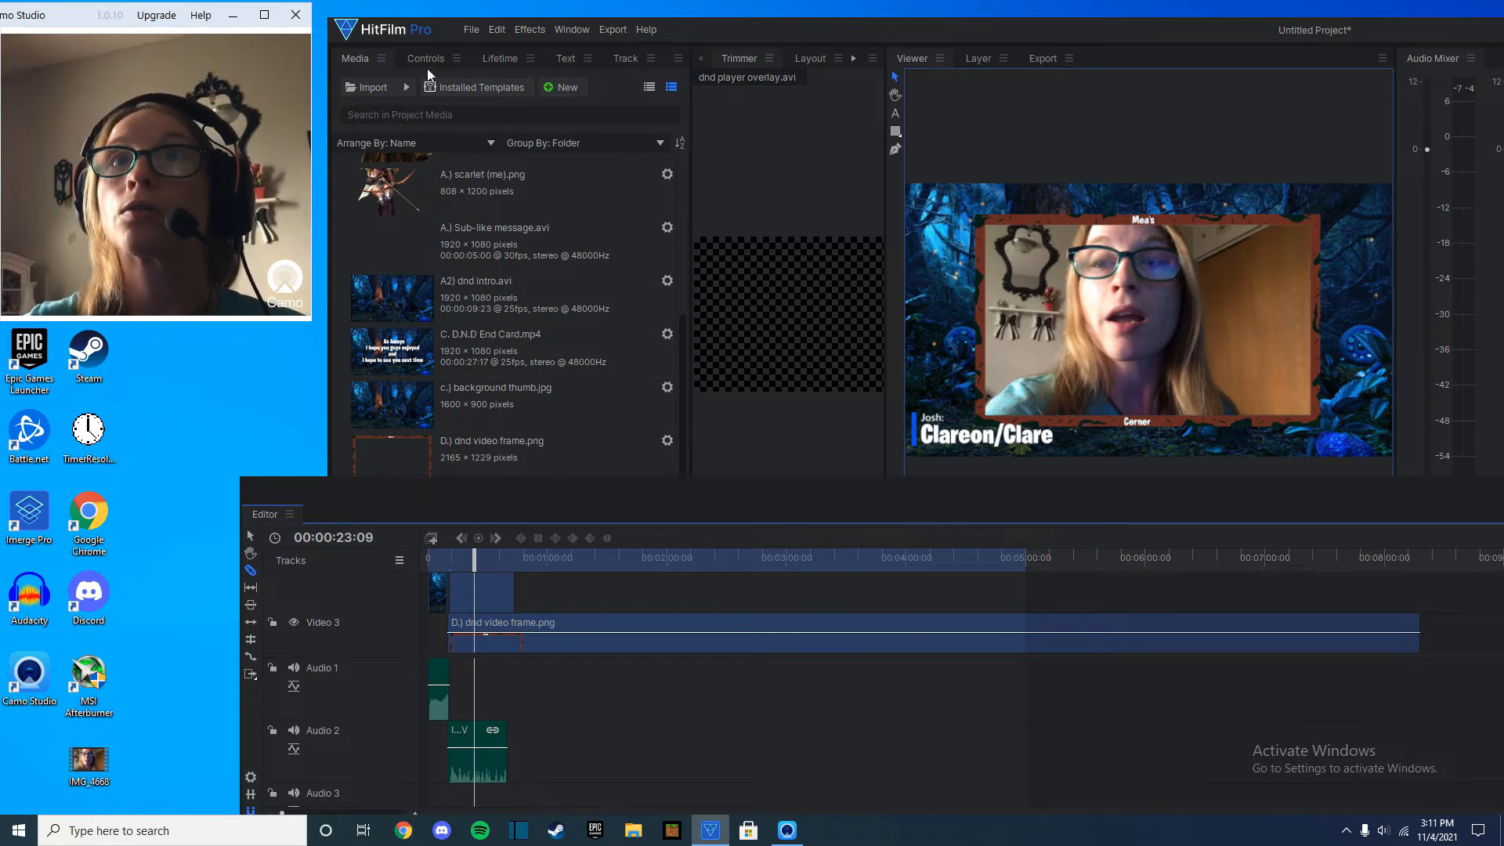
{"action": "left_click", "coordinate": [471, 90]}
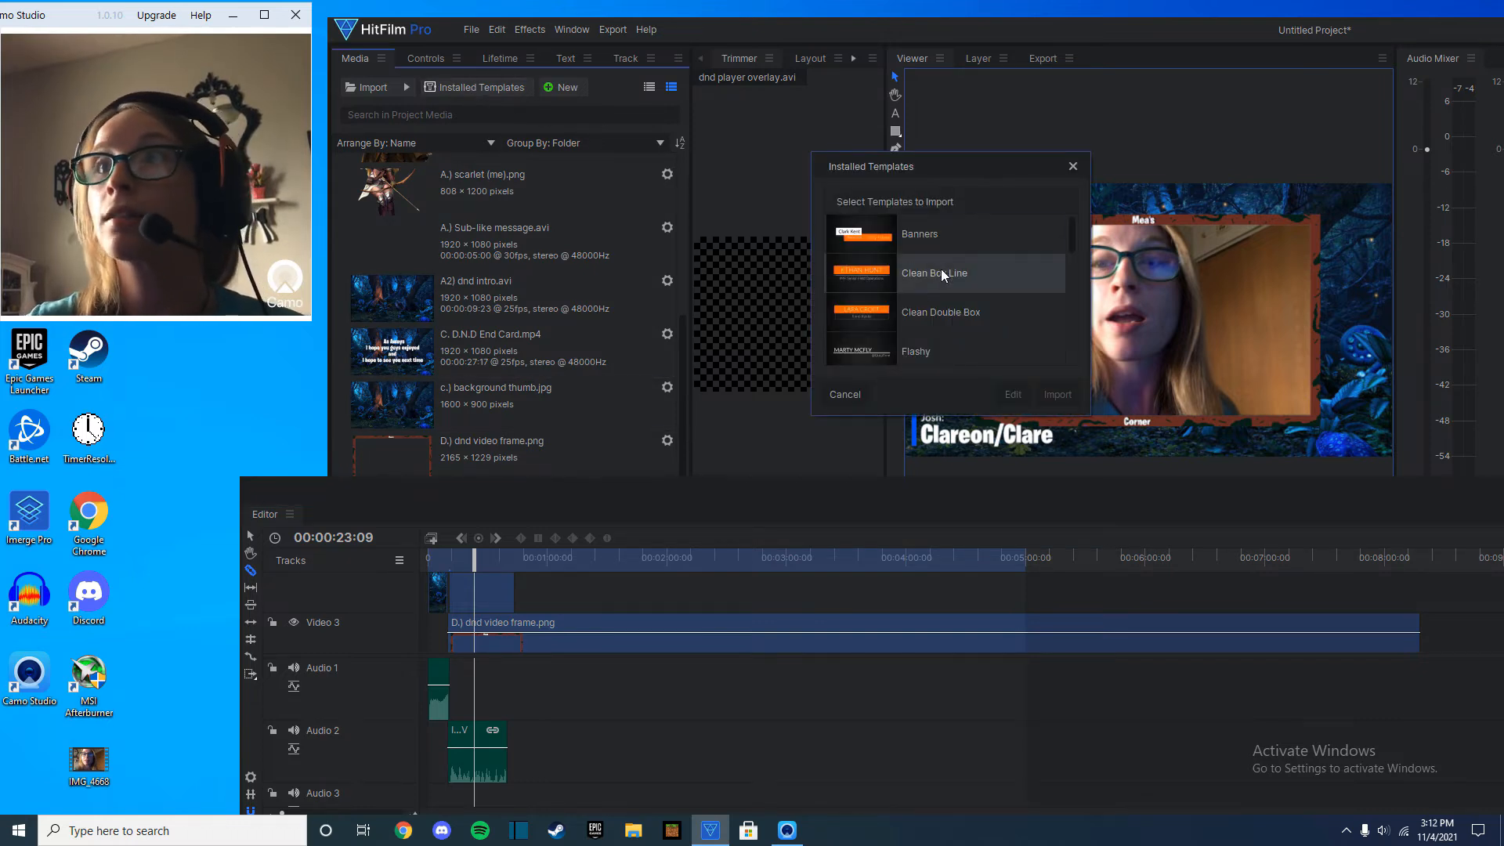
{"action": "scroll", "coordinate": [944, 282], "scroll_direction": "down", "scroll_amount": 1}
{"action": "left_click", "coordinate": [965, 359]}
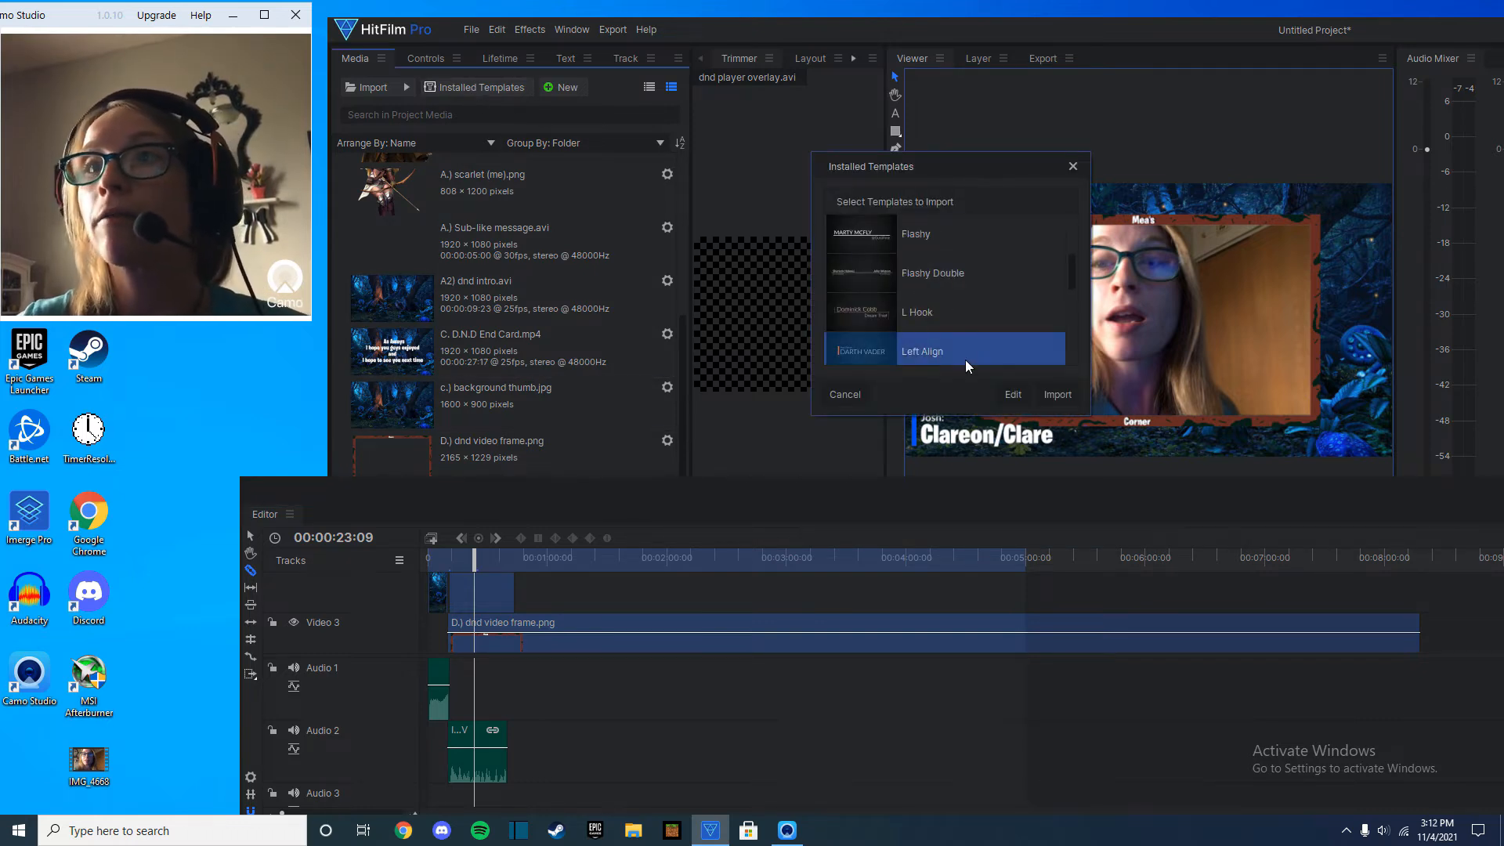
{"action": "left_click", "coordinate": [1017, 395]}
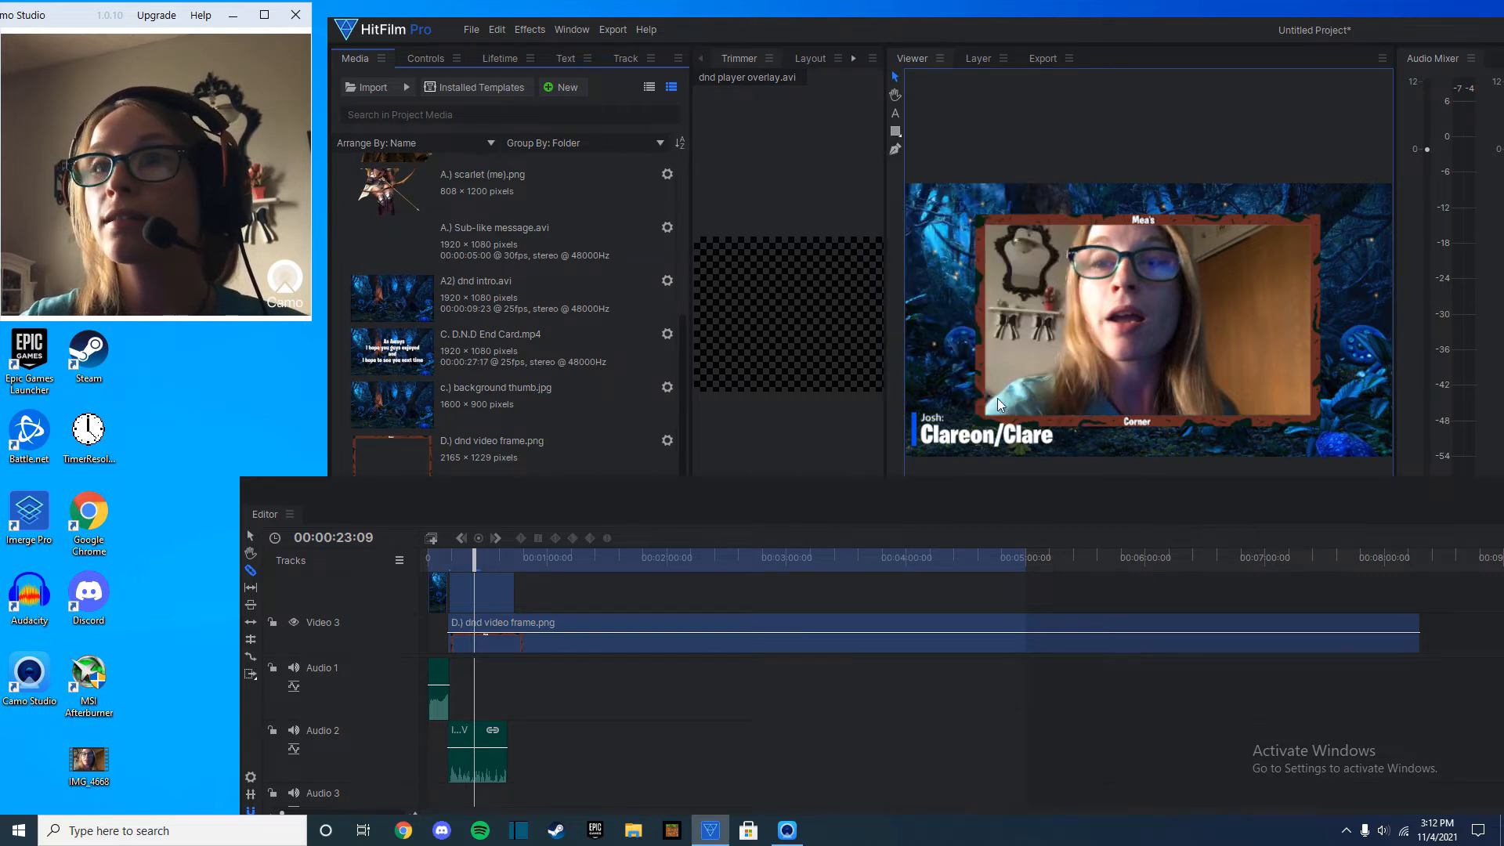
Scrub the Left Align title to 00;00;02;03 and examine its text and coloured bar.
{"action": "left_click_drag", "start_coordinate": [1065, 555], "coordinate": [977, 557]}
{"action": "left_click", "coordinate": [522, 580]}
{"action": "left_click", "coordinate": [604, 578]}
{"action": "left_click_drag", "start_coordinate": [1154, 400], "coordinate": [1018, 426]}
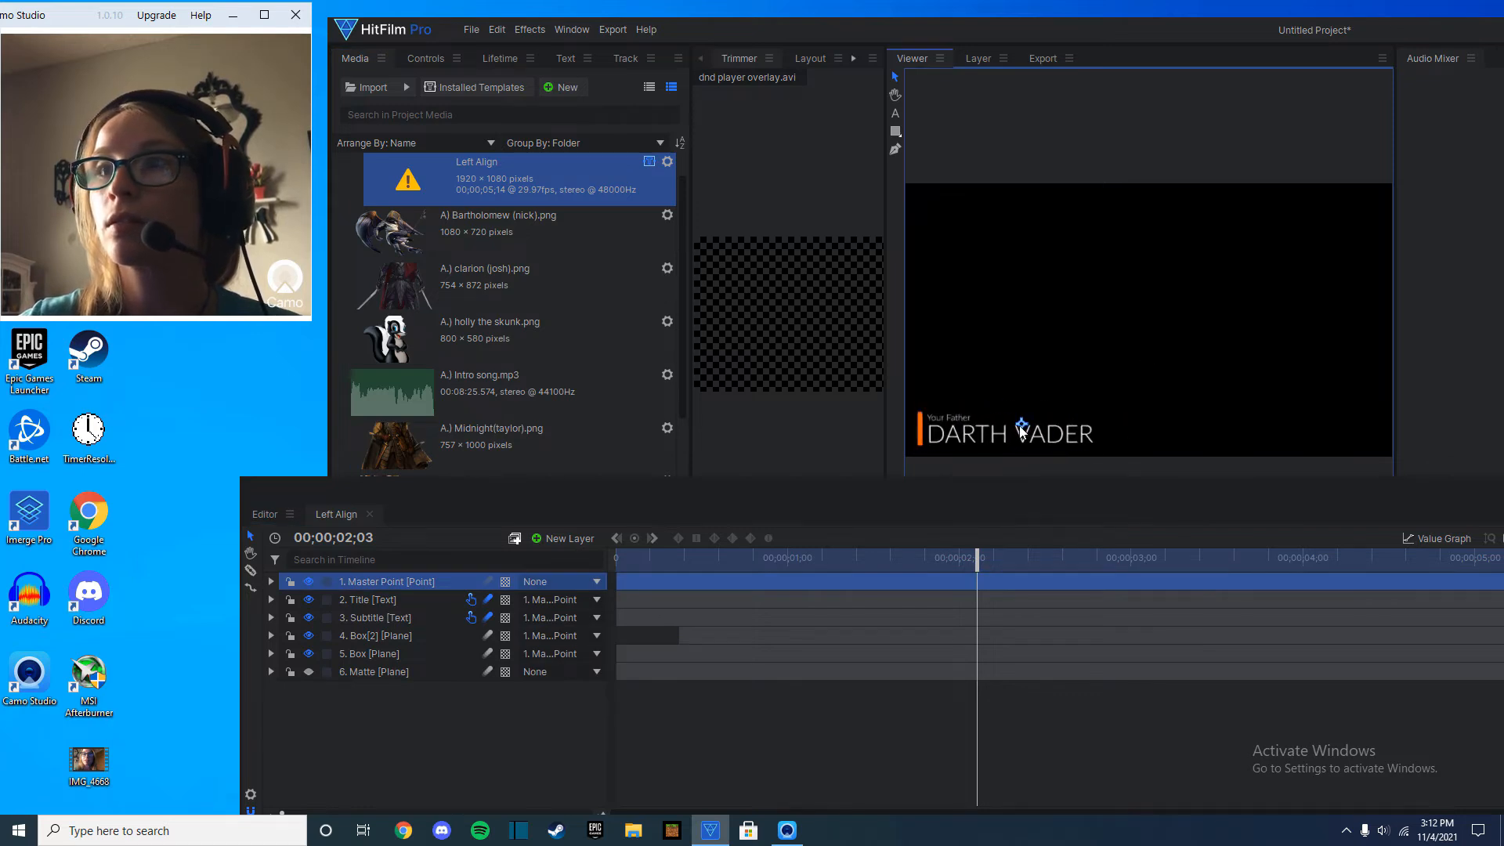
Select the title's Box plane and set its Fill Color effect to dark green #005500.
{"action": "left_click", "coordinate": [917, 441]}
{"action": "left_click_drag", "start_coordinate": [249, 654], "coordinate": [385, 593]}
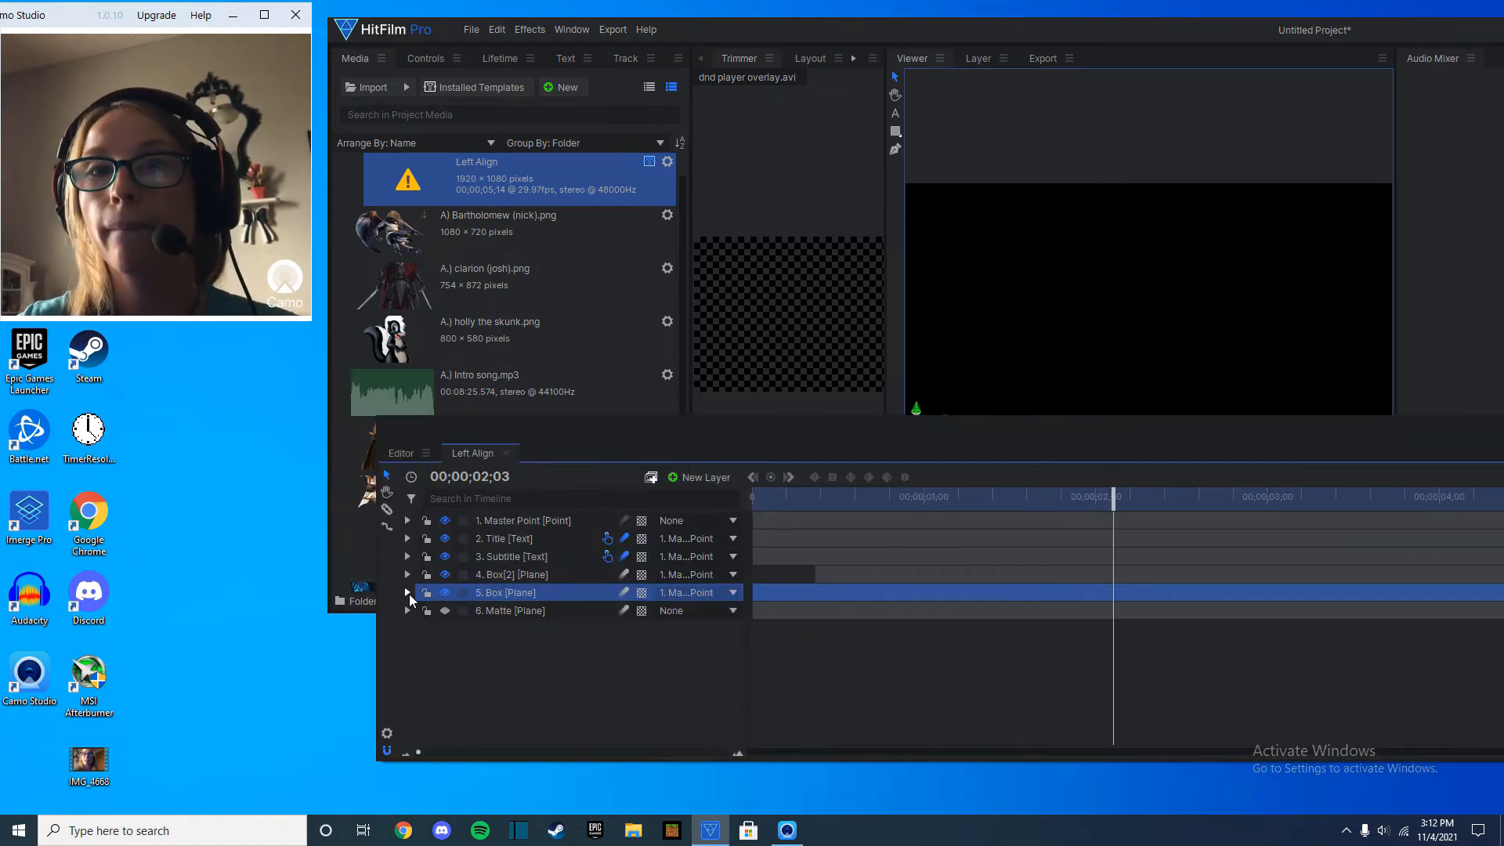
{"action": "left_click", "coordinate": [408, 593]}
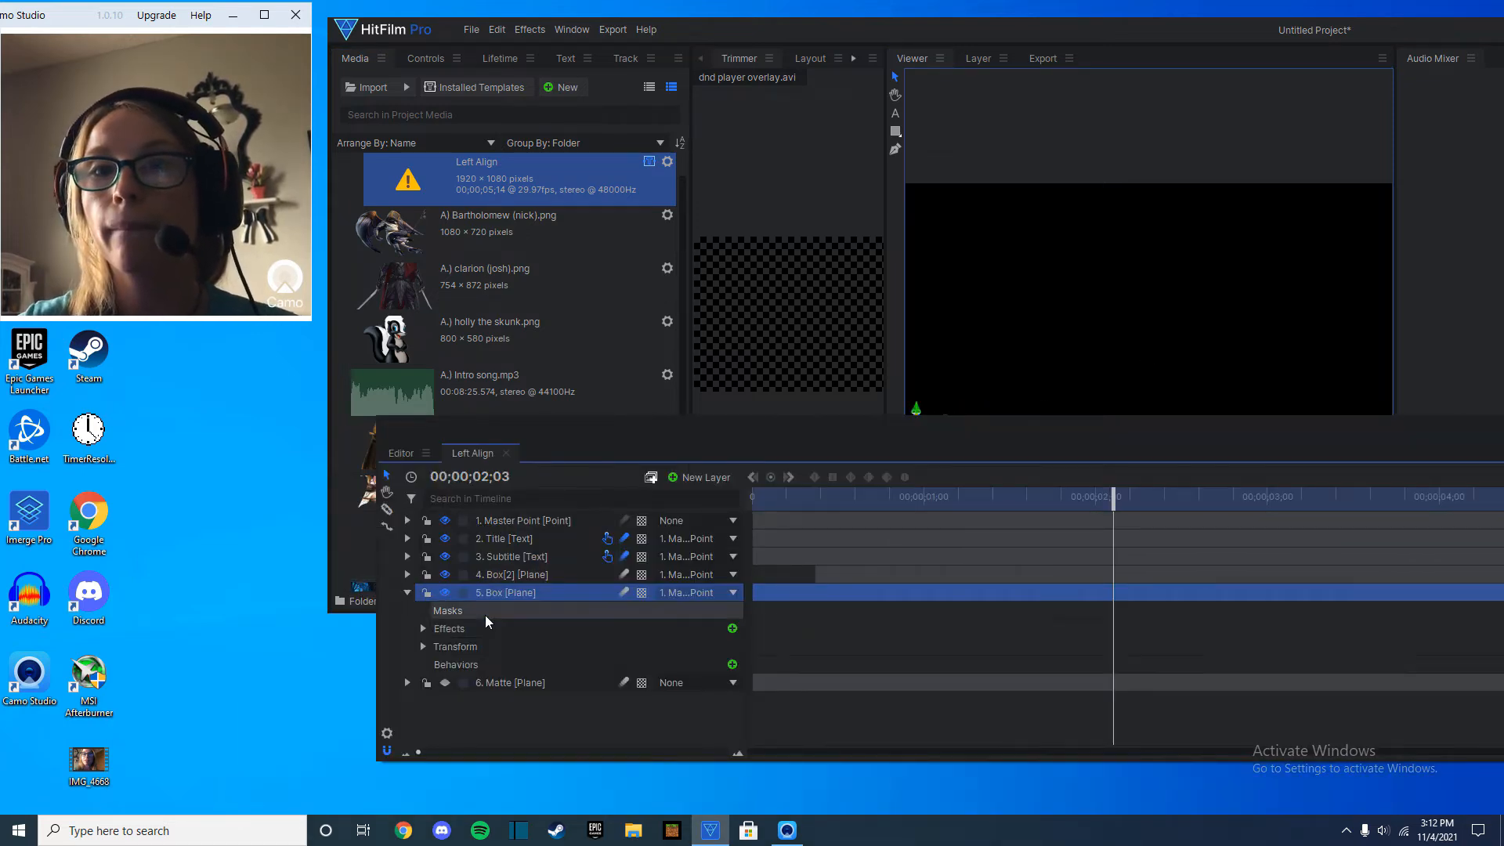
{"action": "left_click", "coordinate": [409, 628]}
{"action": "left_click", "coordinate": [422, 628]}
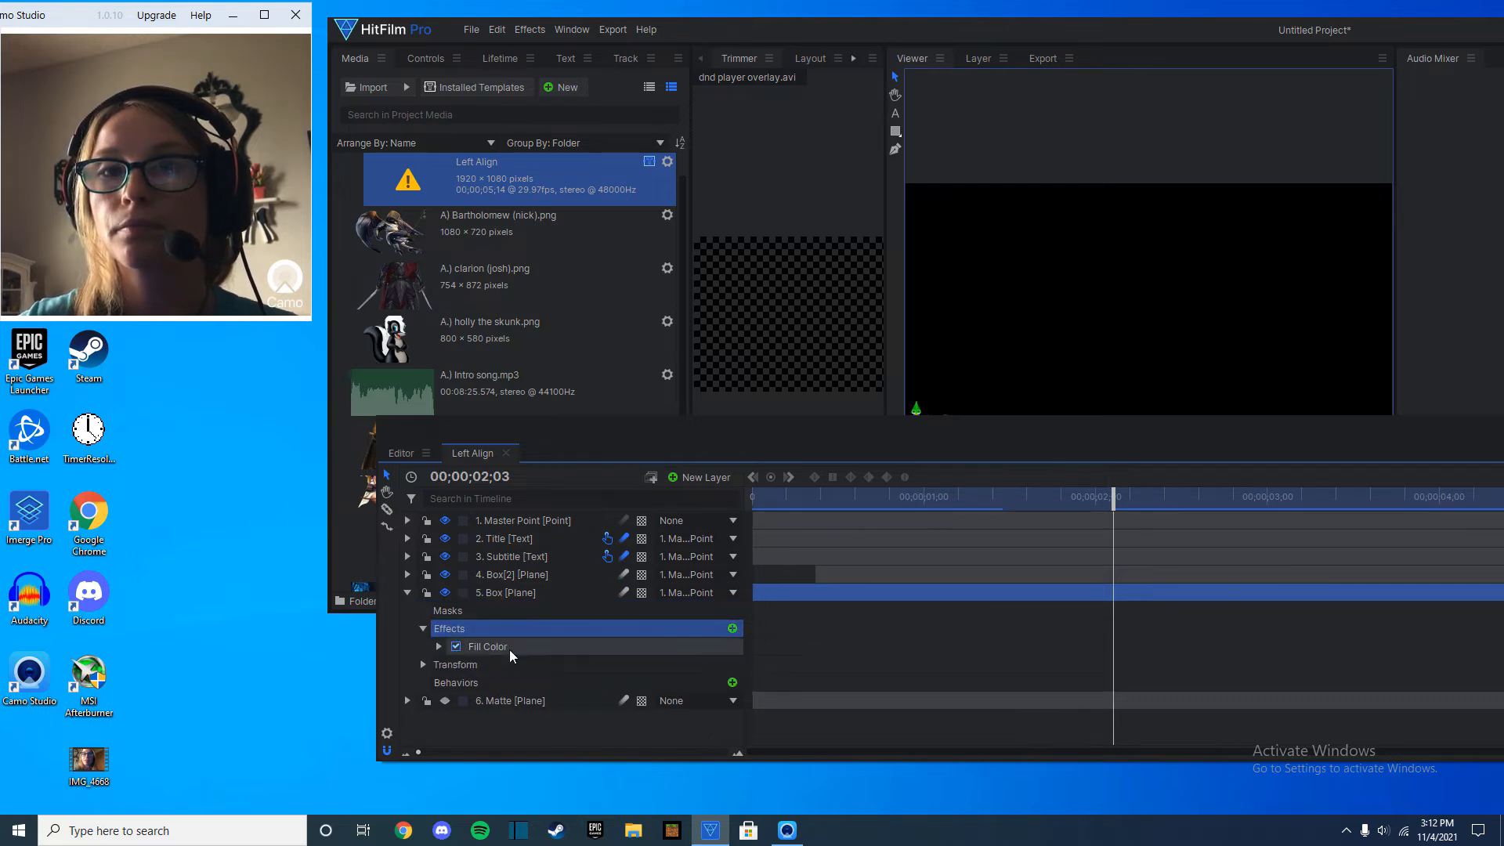
{"action": "left_click", "coordinate": [438, 647]}
{"action": "left_click", "coordinate": [737, 673]}
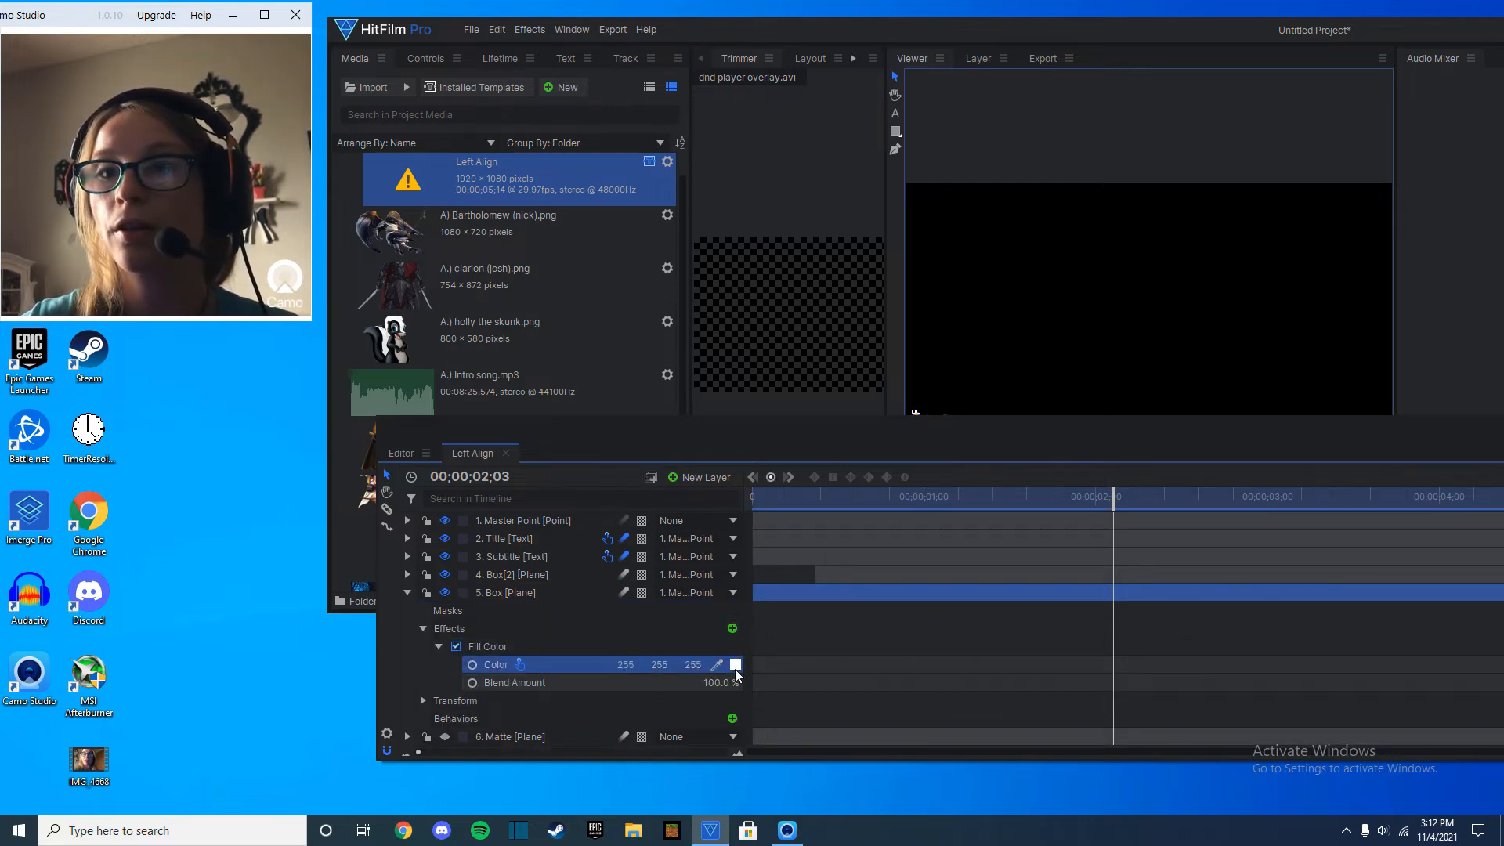
{"action": "left_click", "coordinate": [892, 467]}
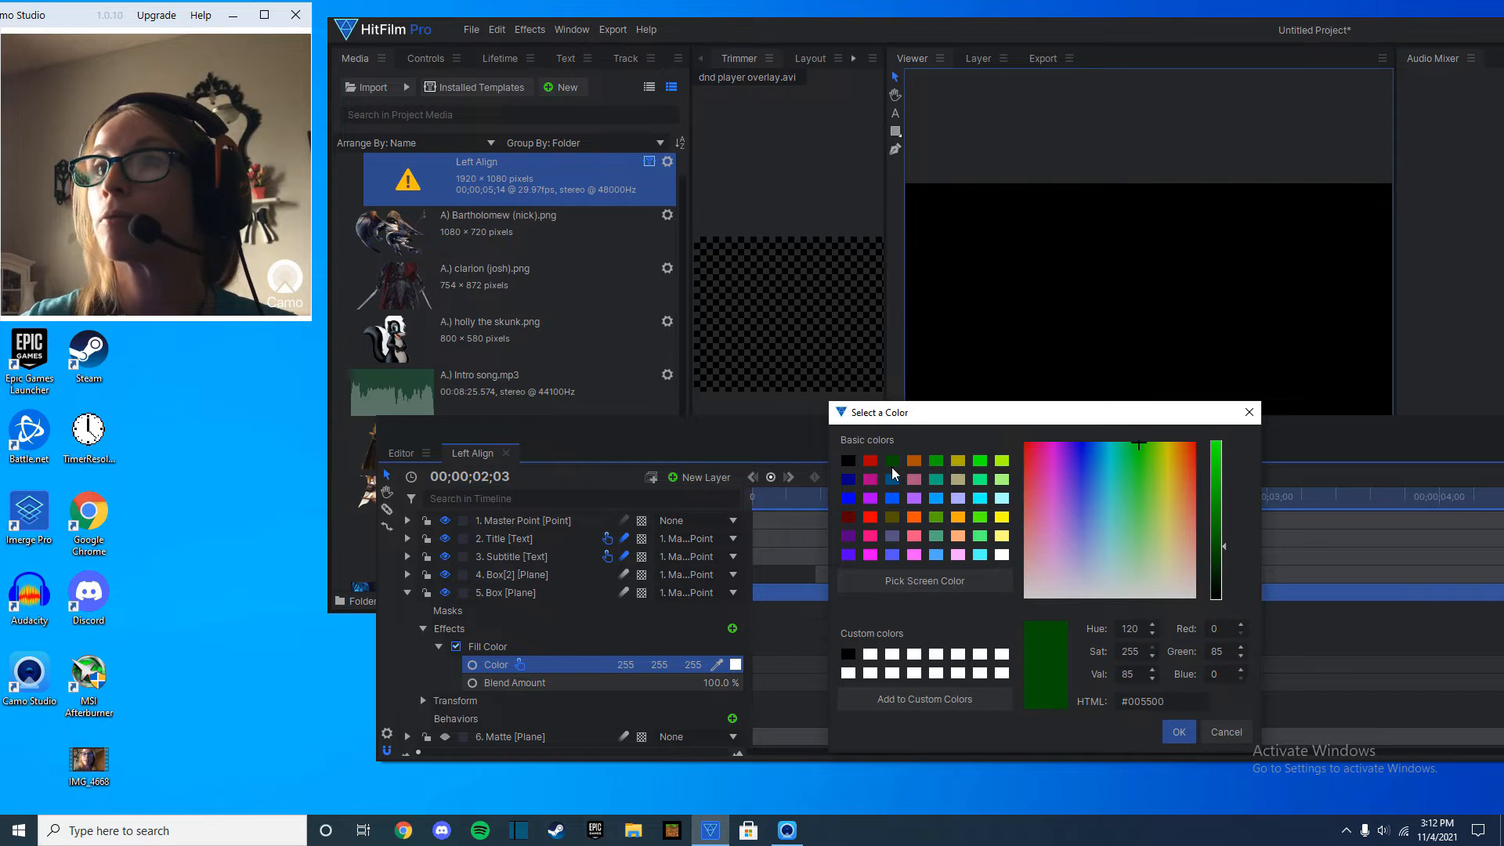
{"action": "left_click", "coordinate": [1175, 731]}
Play the Left Align title from its beginning to preview the recoloured box animation.
{"action": "left_click_drag", "start_coordinate": [1041, 435], "coordinate": [988, 513]}
{"action": "left_click_drag", "start_coordinate": [1046, 585], "coordinate": [700, 587]}
{"action": "key", "text": "space"}
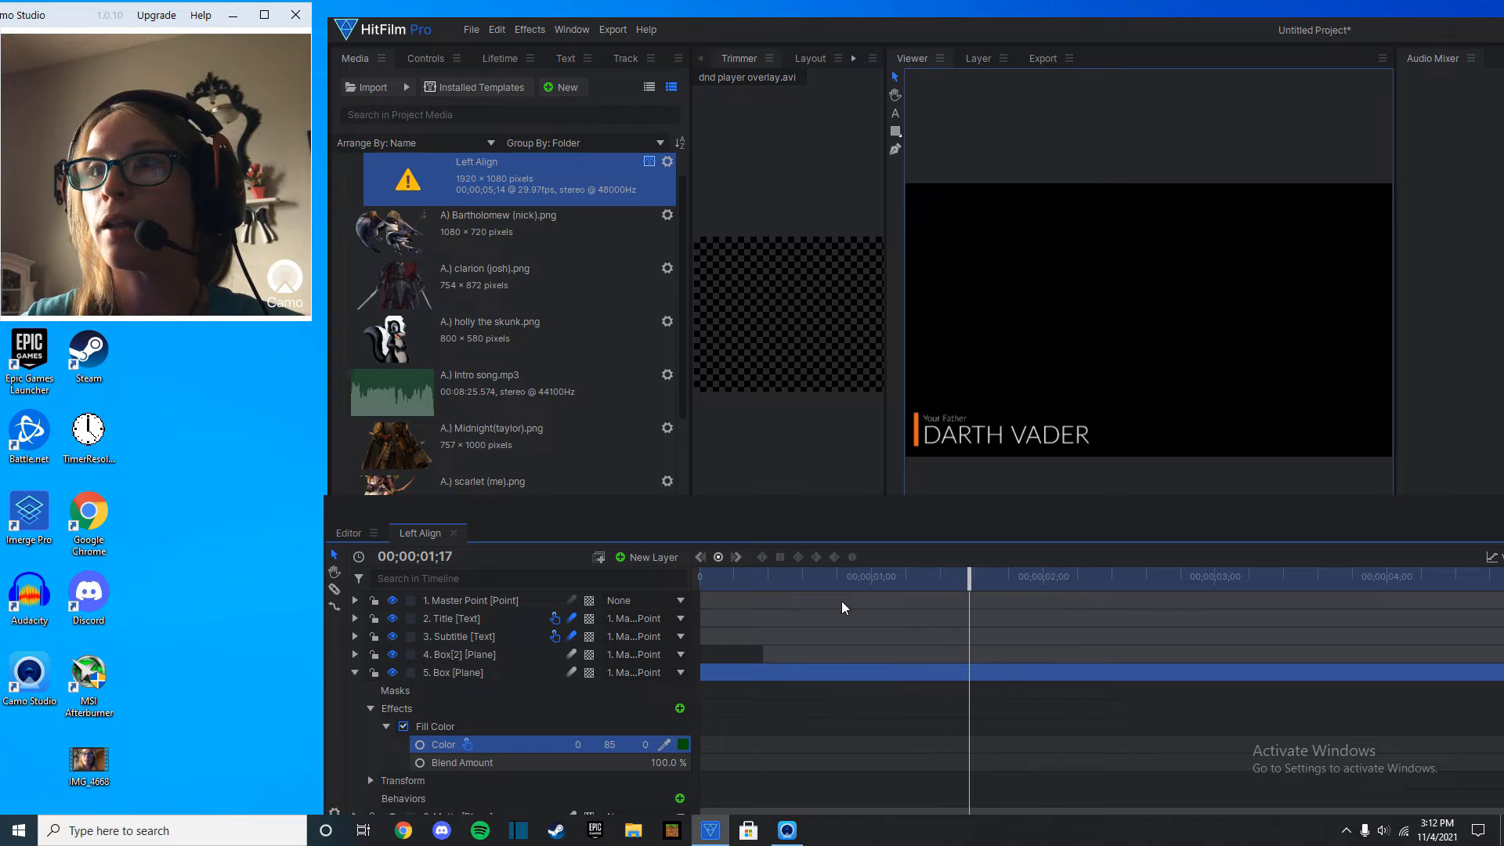
{"action": "left_click_drag", "start_coordinate": [1070, 575], "coordinate": [697, 573]}
{"action": "key", "text": "space"}
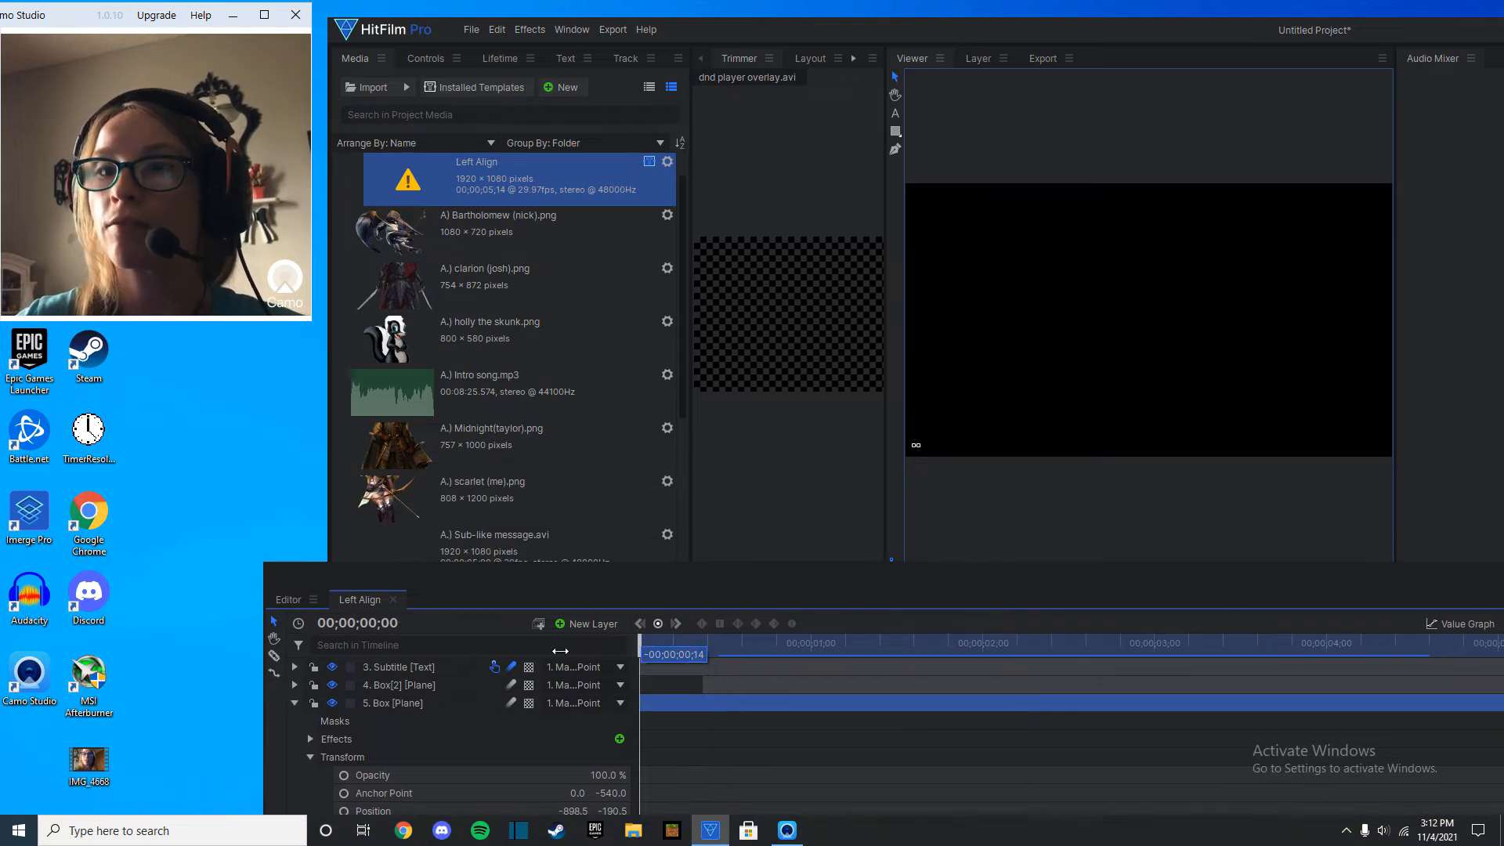
{"action": "key", "text": "space"}
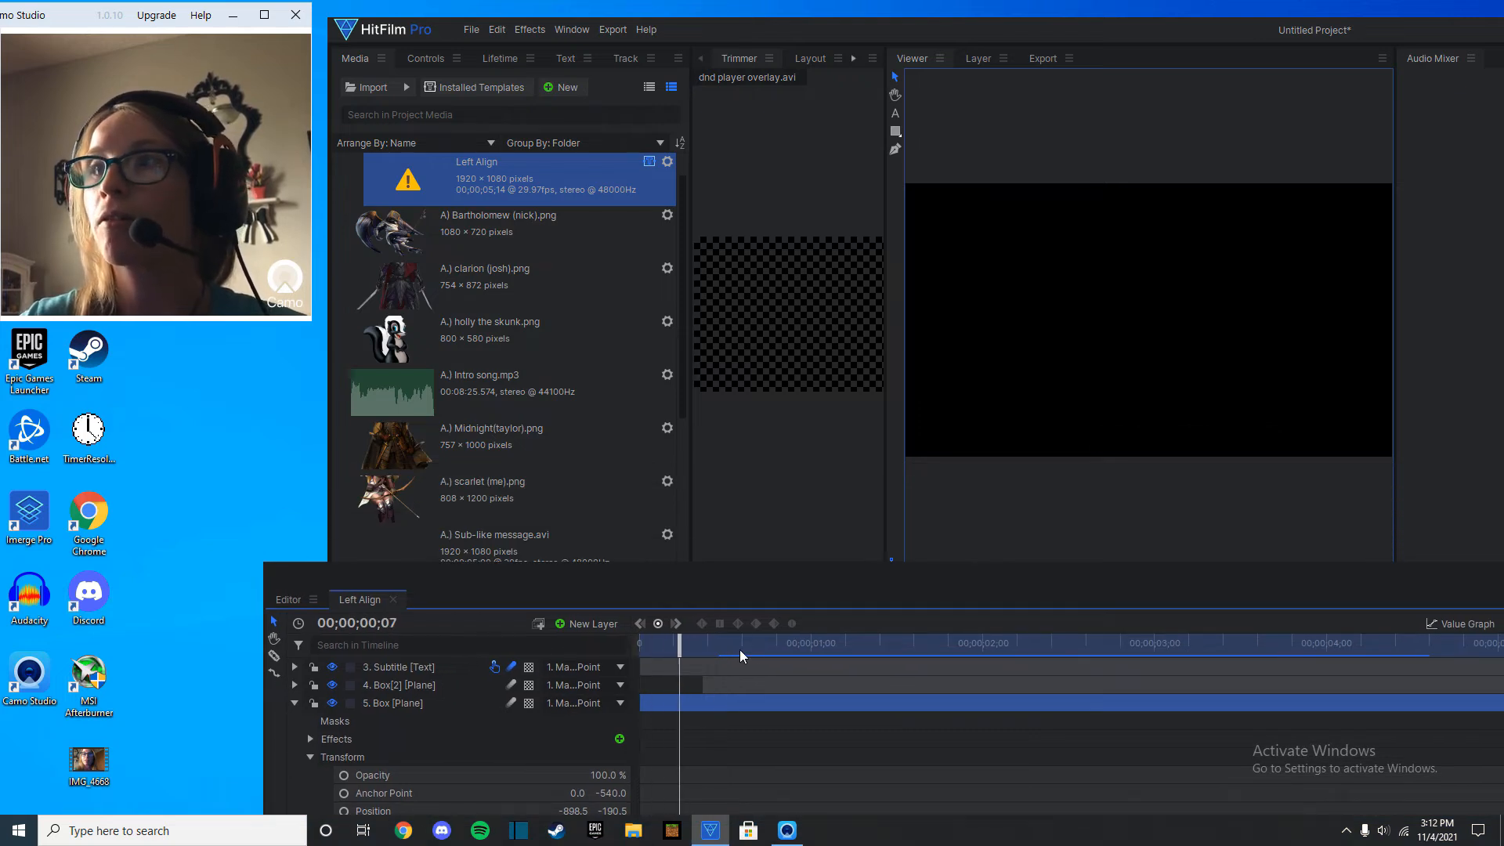
{"action": "key", "text": "space"}
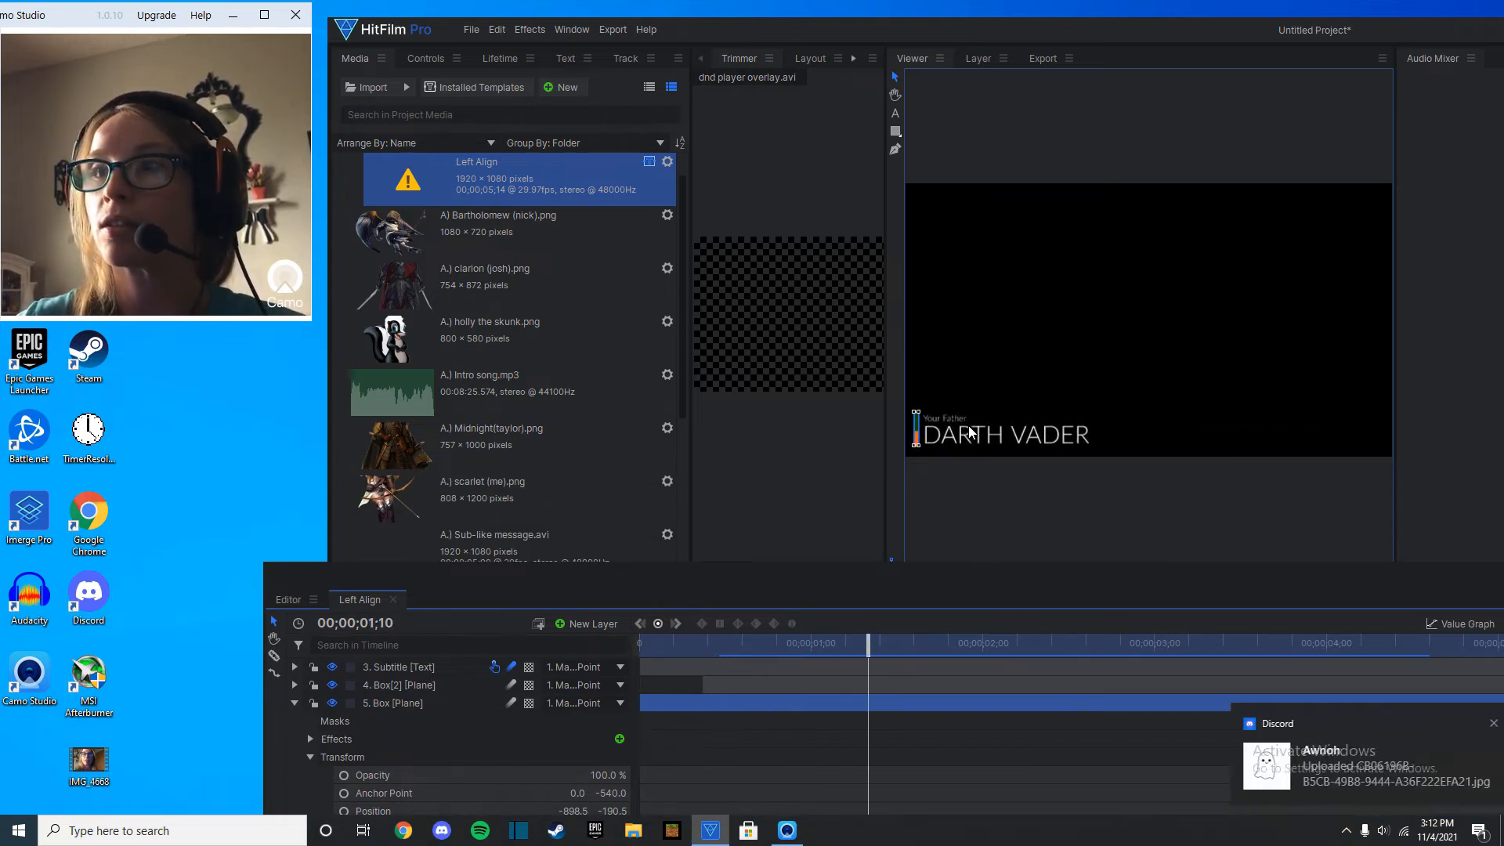
Select the "Your Father" subtitle text in the Left Align title.
{"action": "left_click", "coordinate": [963, 423]}
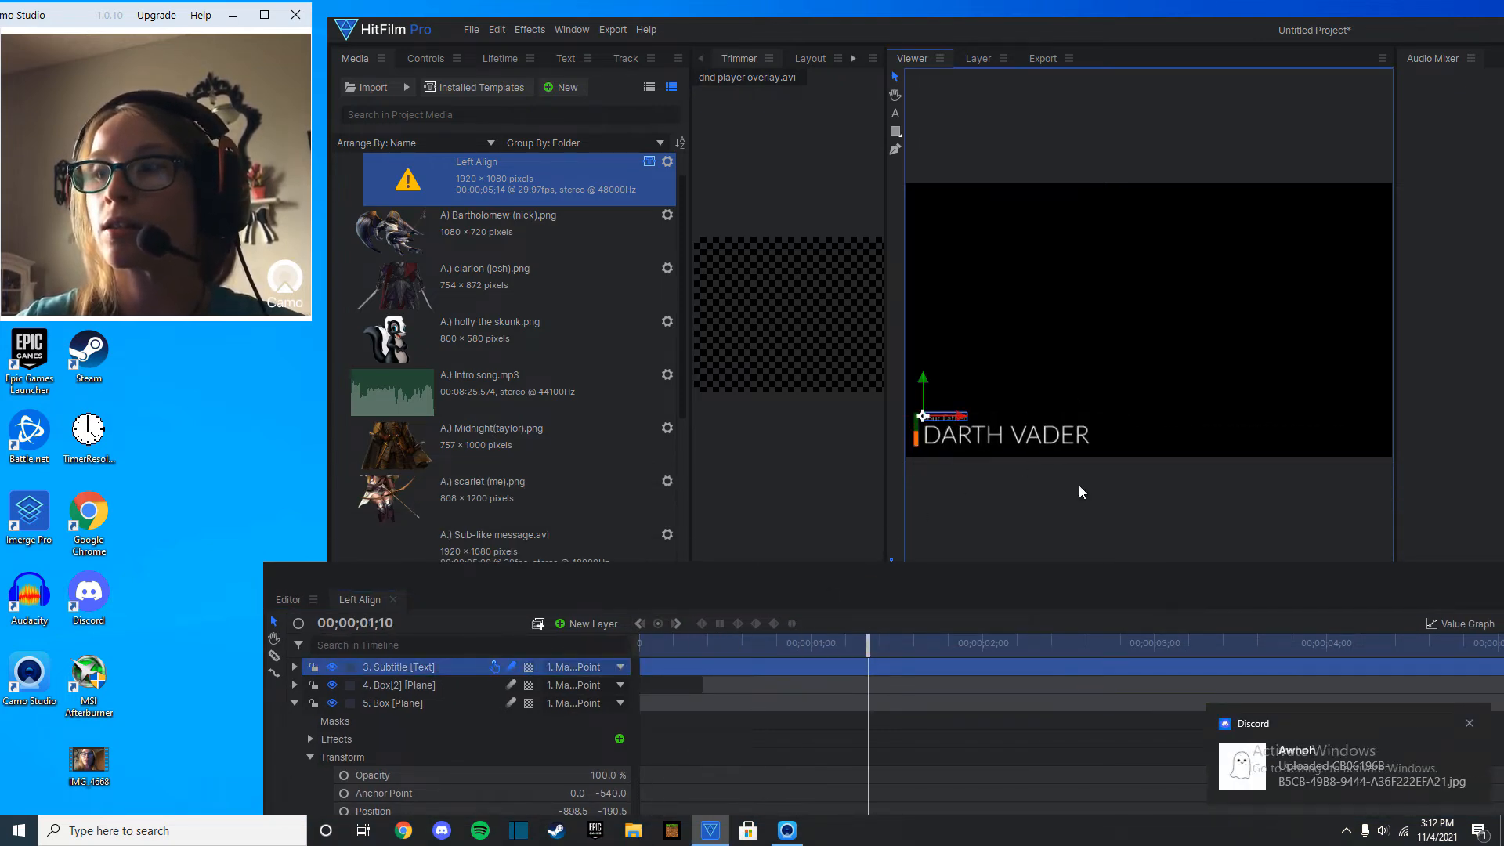
{"action": "left_click", "coordinate": [1470, 722]}
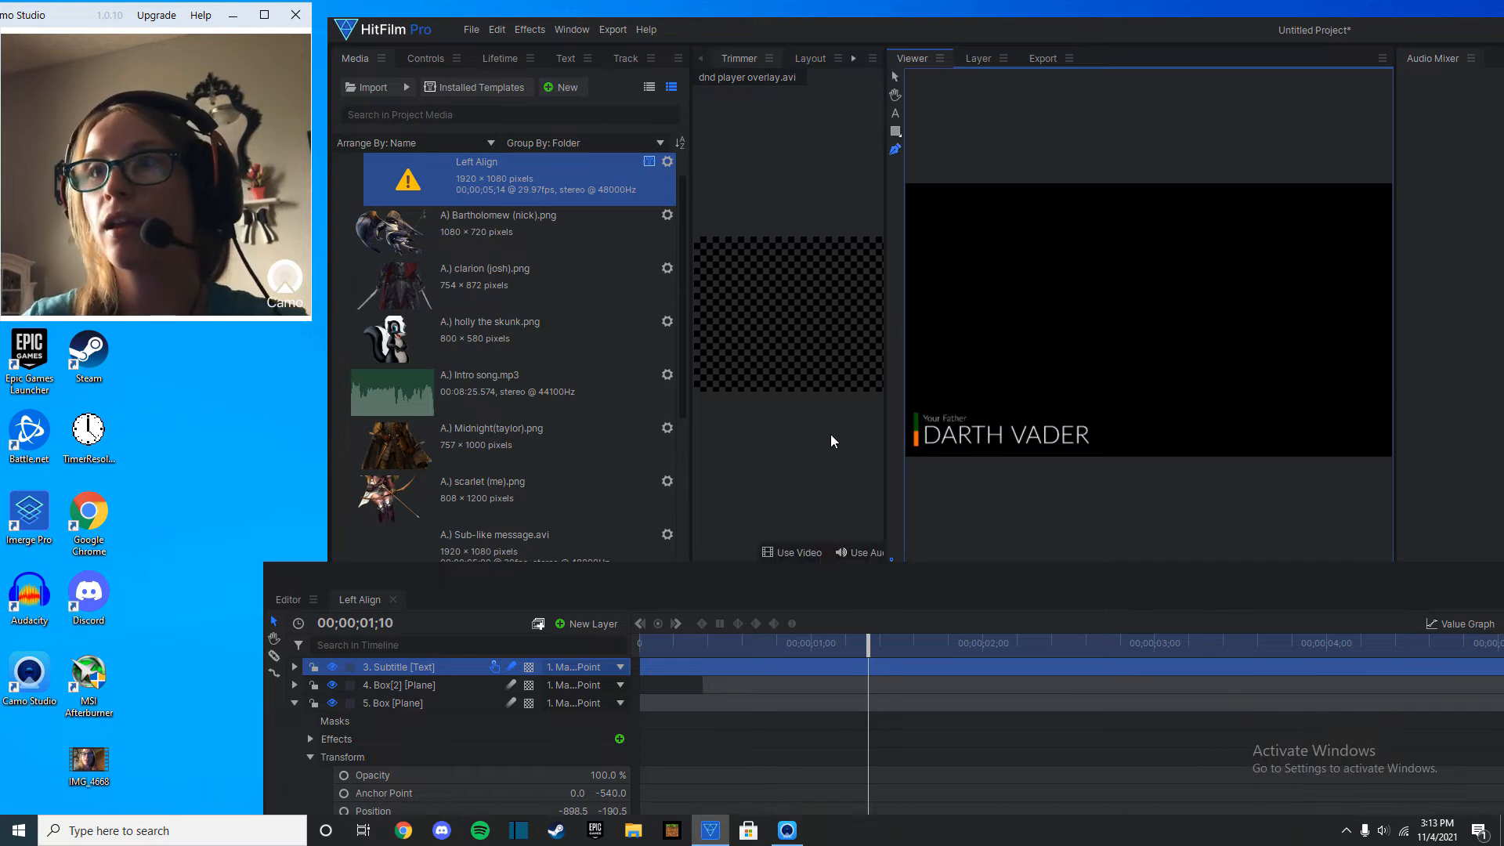
{"action": "left_click", "coordinate": [955, 419]}
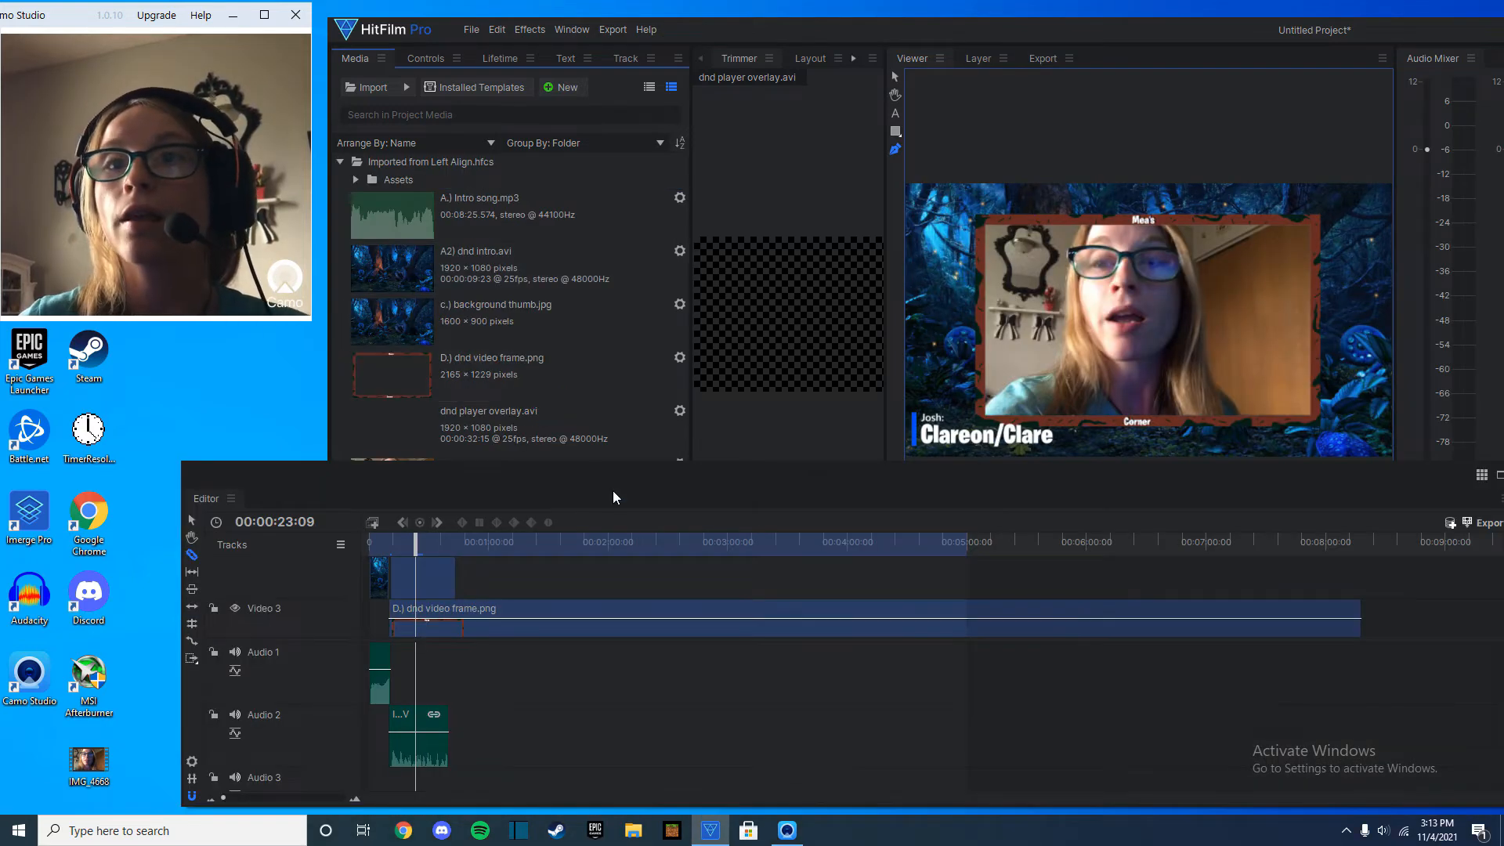
Slice the webcam clip IMG_4668.MOV at 00:00:39:10 and remove the short remainder after the cut.
{"action": "left_click_drag", "start_coordinate": [618, 473], "coordinate": [803, 510]}
{"action": "left_click", "coordinate": [609, 578]}
{"action": "left_click_drag", "start_coordinate": [614, 581], "coordinate": [637, 580]}
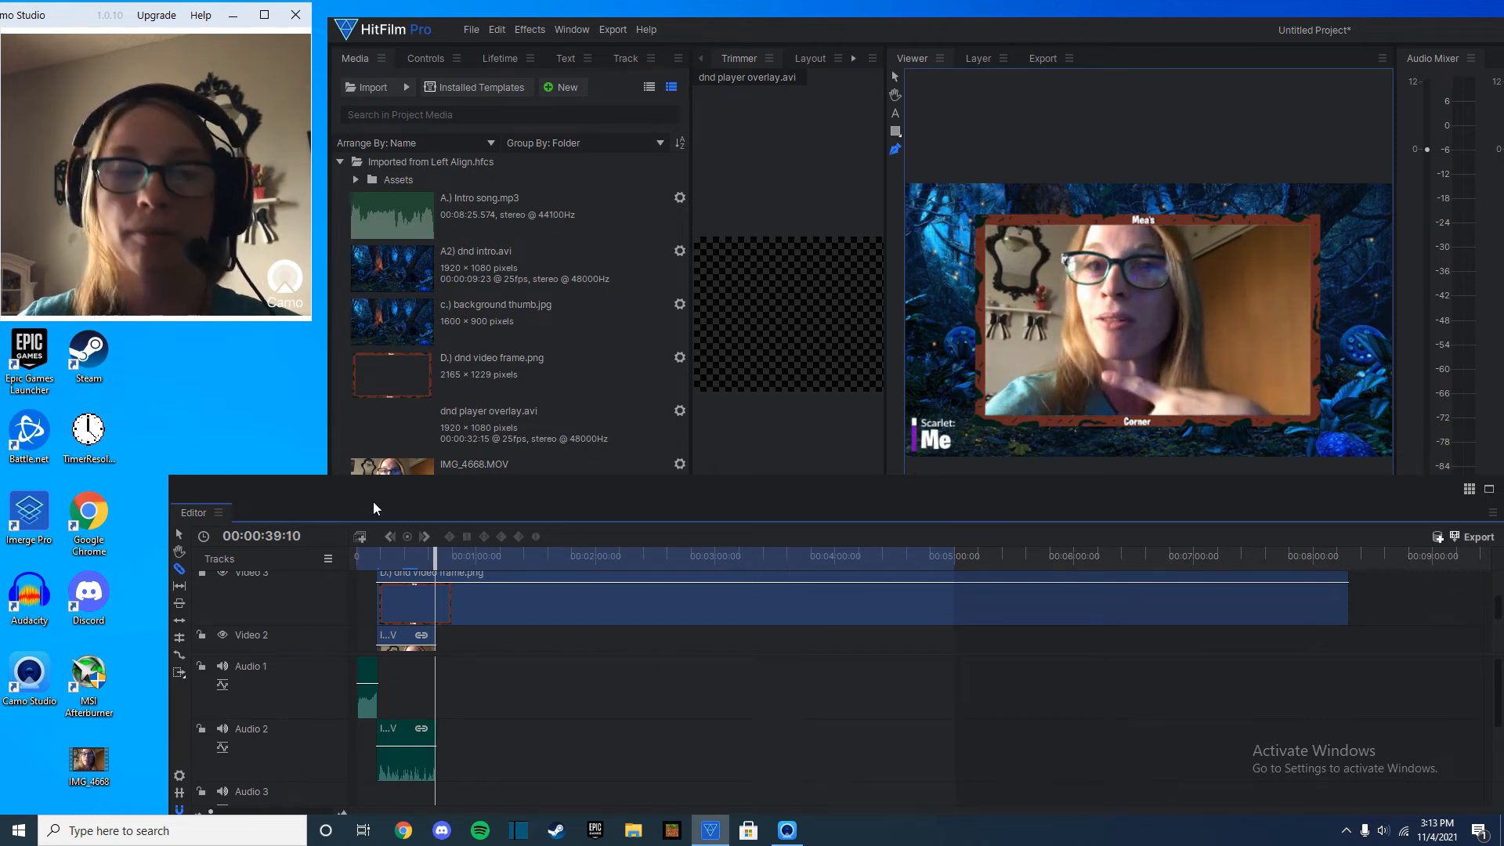
{"action": "scroll", "coordinate": [480, 586], "scroll_direction": "up", "scroll_amount": 6}
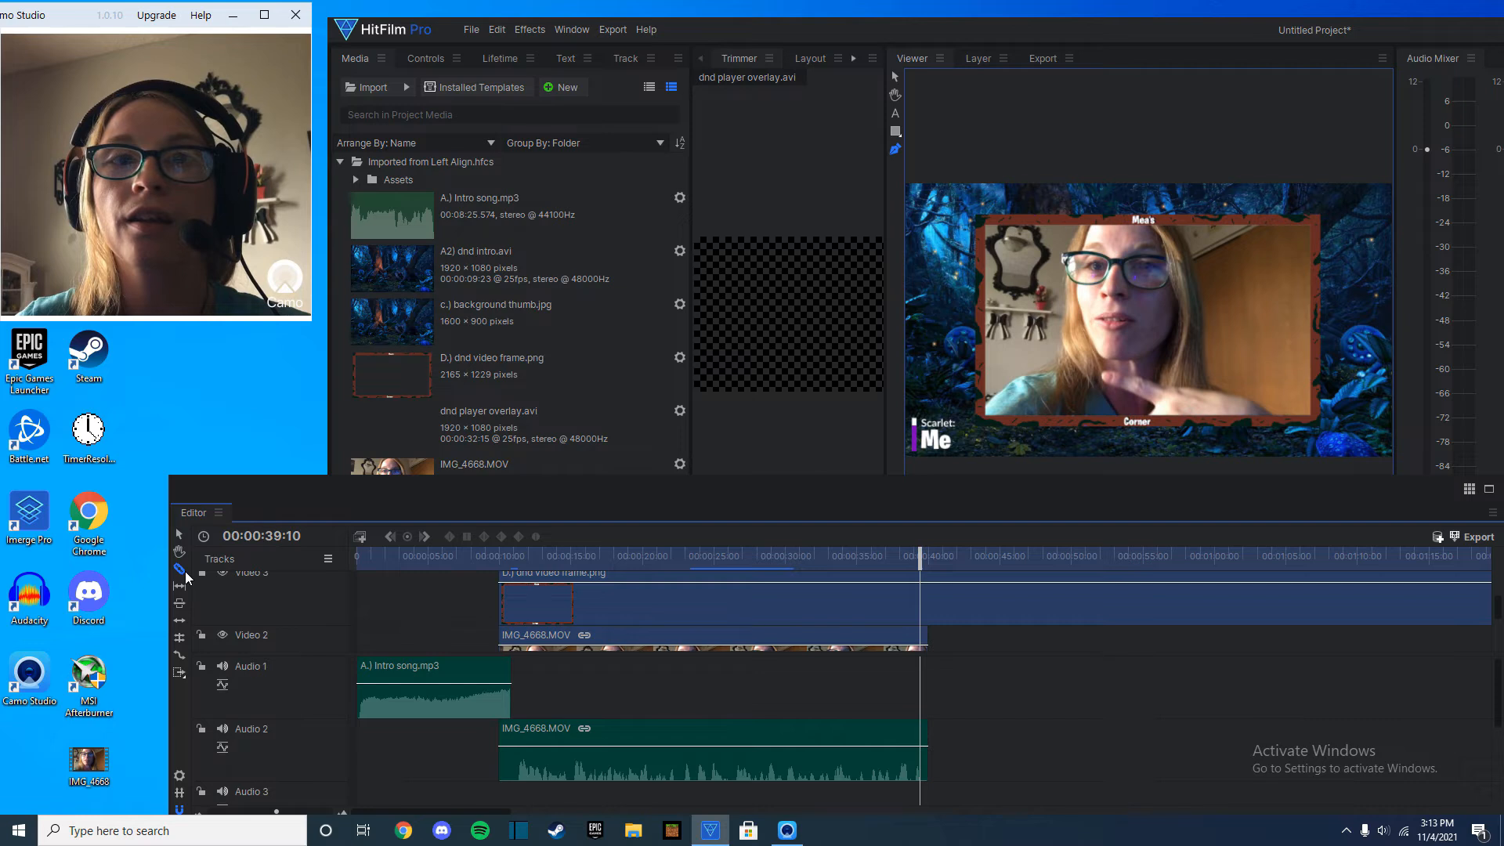
{"action": "right_click", "coordinate": [922, 646]}
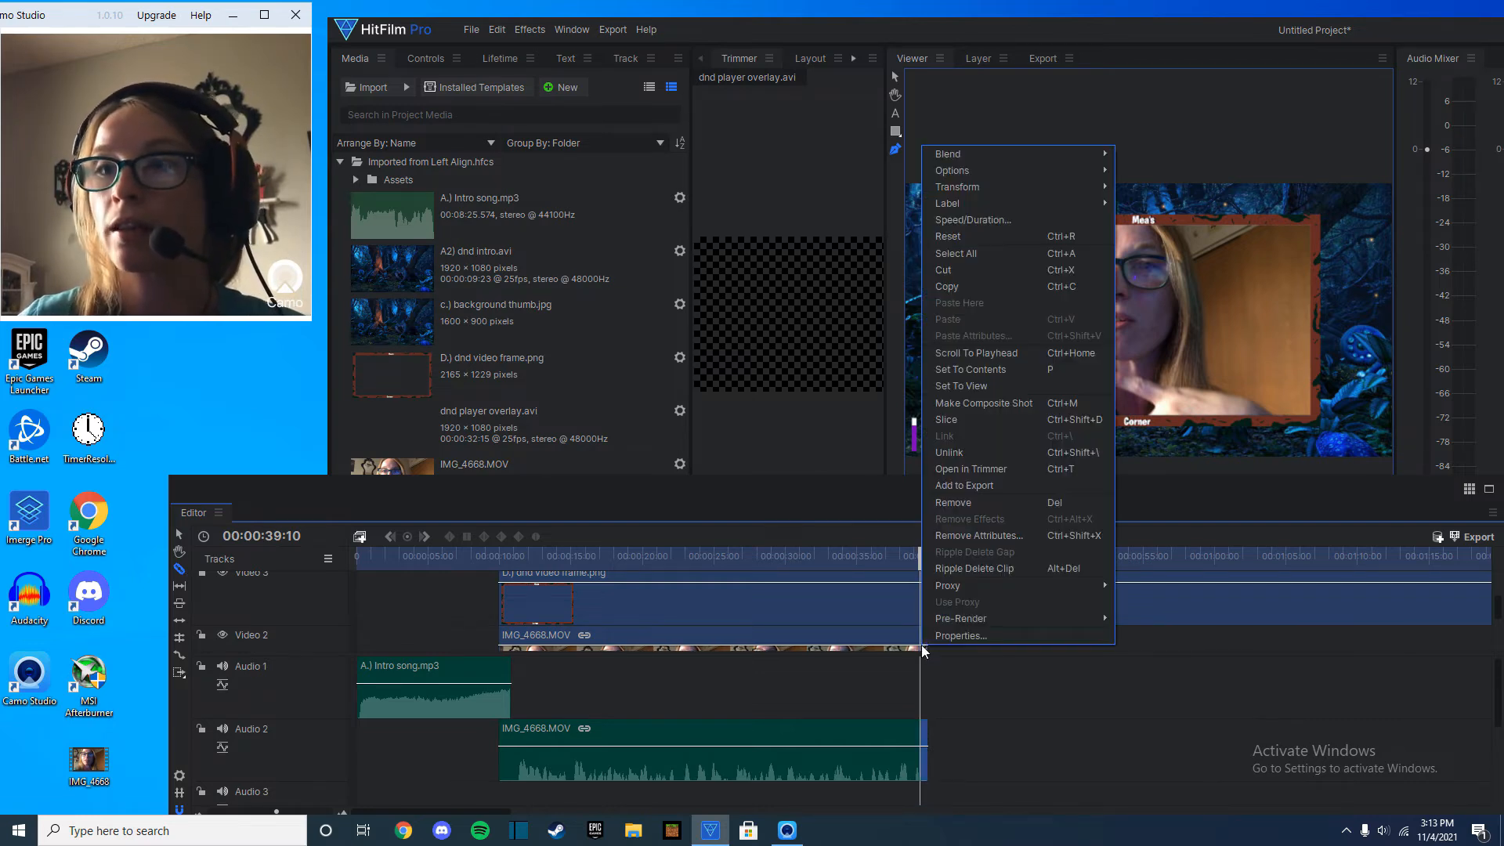
{"action": "left_click", "coordinate": [957, 502]}
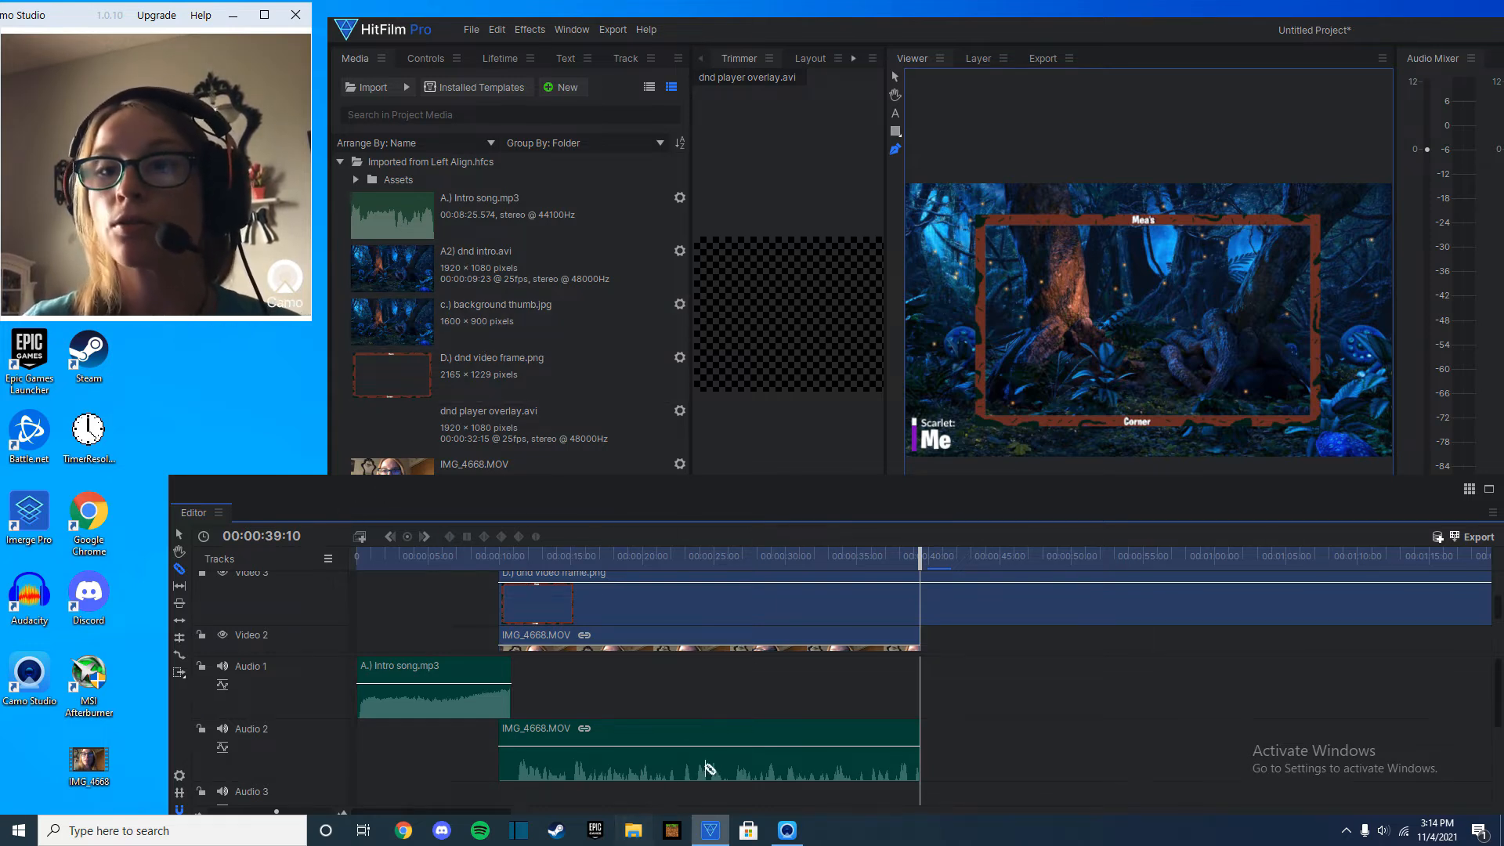
Import DND campain 1 (session 10 notes).mp3 and place it on Audio 2 directly after the webcam clip.
{"action": "left_click", "coordinate": [633, 830]}
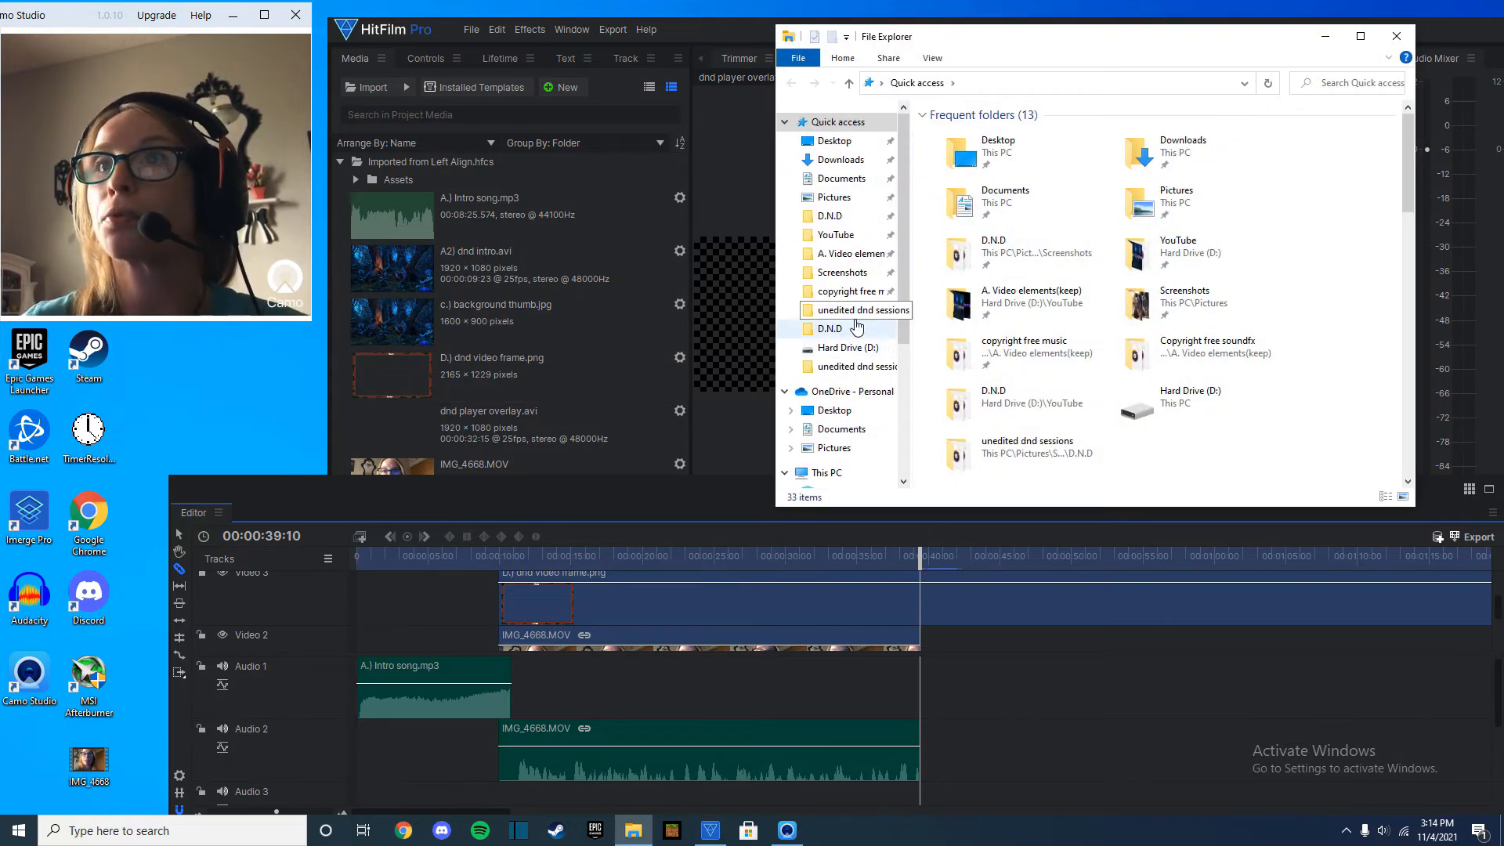
{"action": "left_click", "coordinate": [846, 274]}
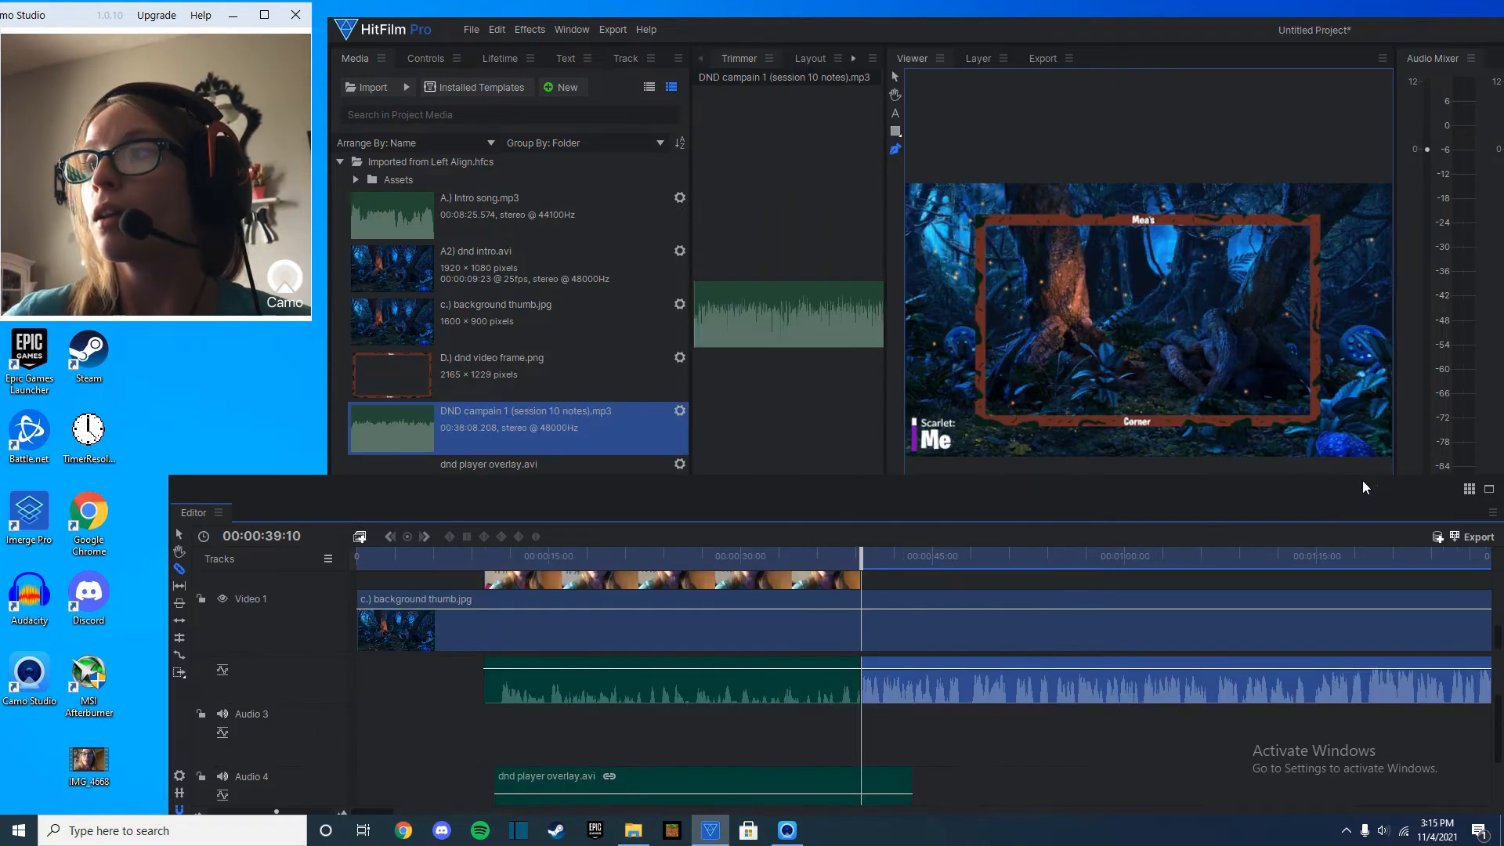
{"action": "mouse_move", "coordinate": [1361, 481]}
{"action": "left_mouse_down"}
{"action": "mouse_move", "coordinate": [1296, 503]}
{"action": "mouse_move", "coordinate": [1338, 514]}
{"action": "mouse_move", "coordinate": [1360, 483]}
{"action": "mouse_move", "coordinate": [1345, 484]}
{"action": "left_mouse_up"}
{"action": "key", "text": "space"}
{"action": "left_click", "coordinate": [828, 543]}
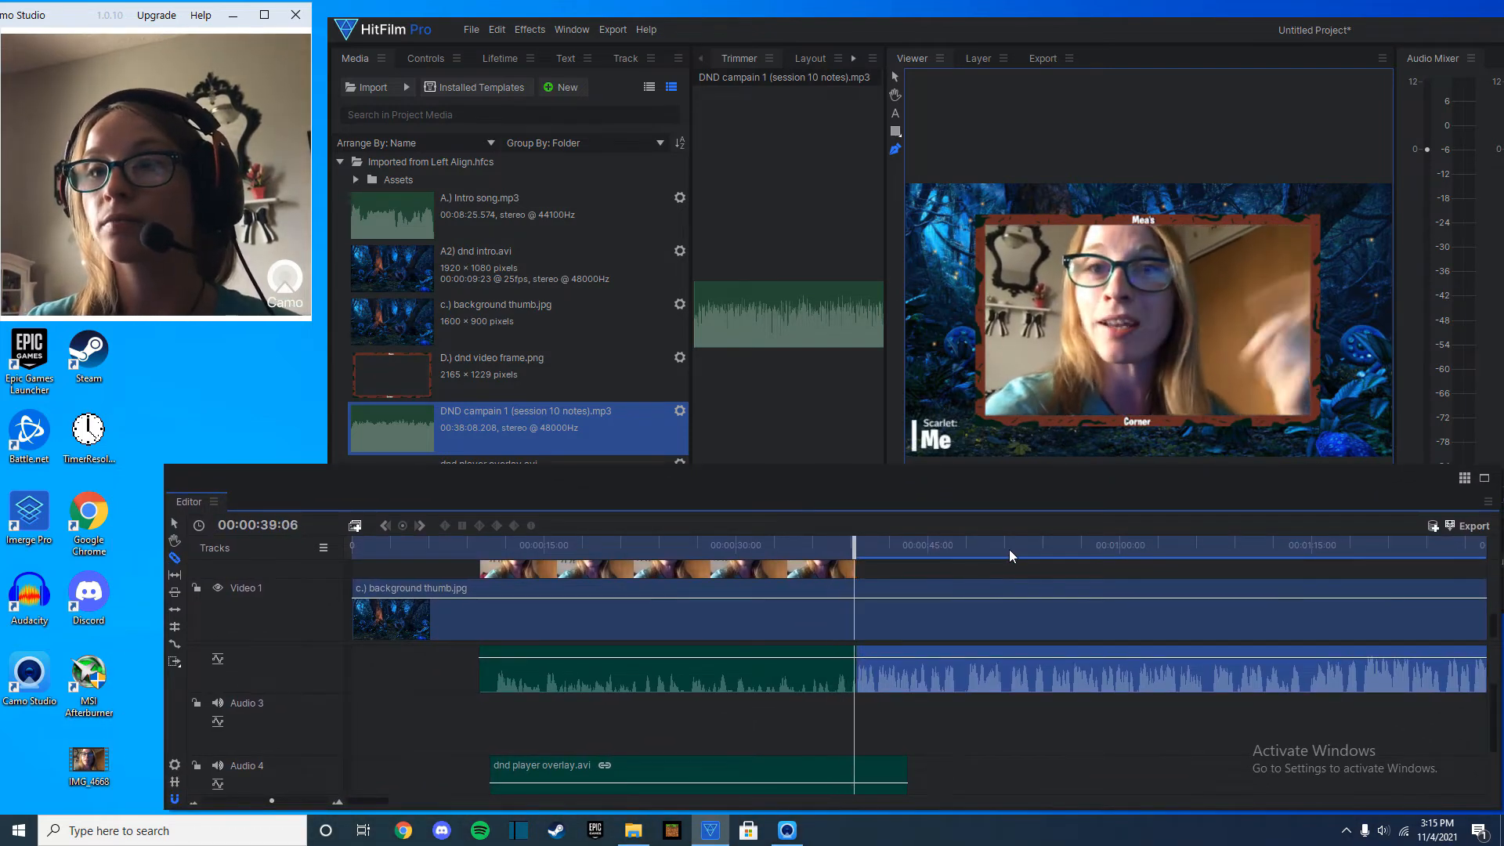
Move the playhead to 00:00:39:14, just past the end of the webcam footage.
{"action": "left_click_drag", "start_coordinate": [884, 554], "coordinate": [872, 553]}
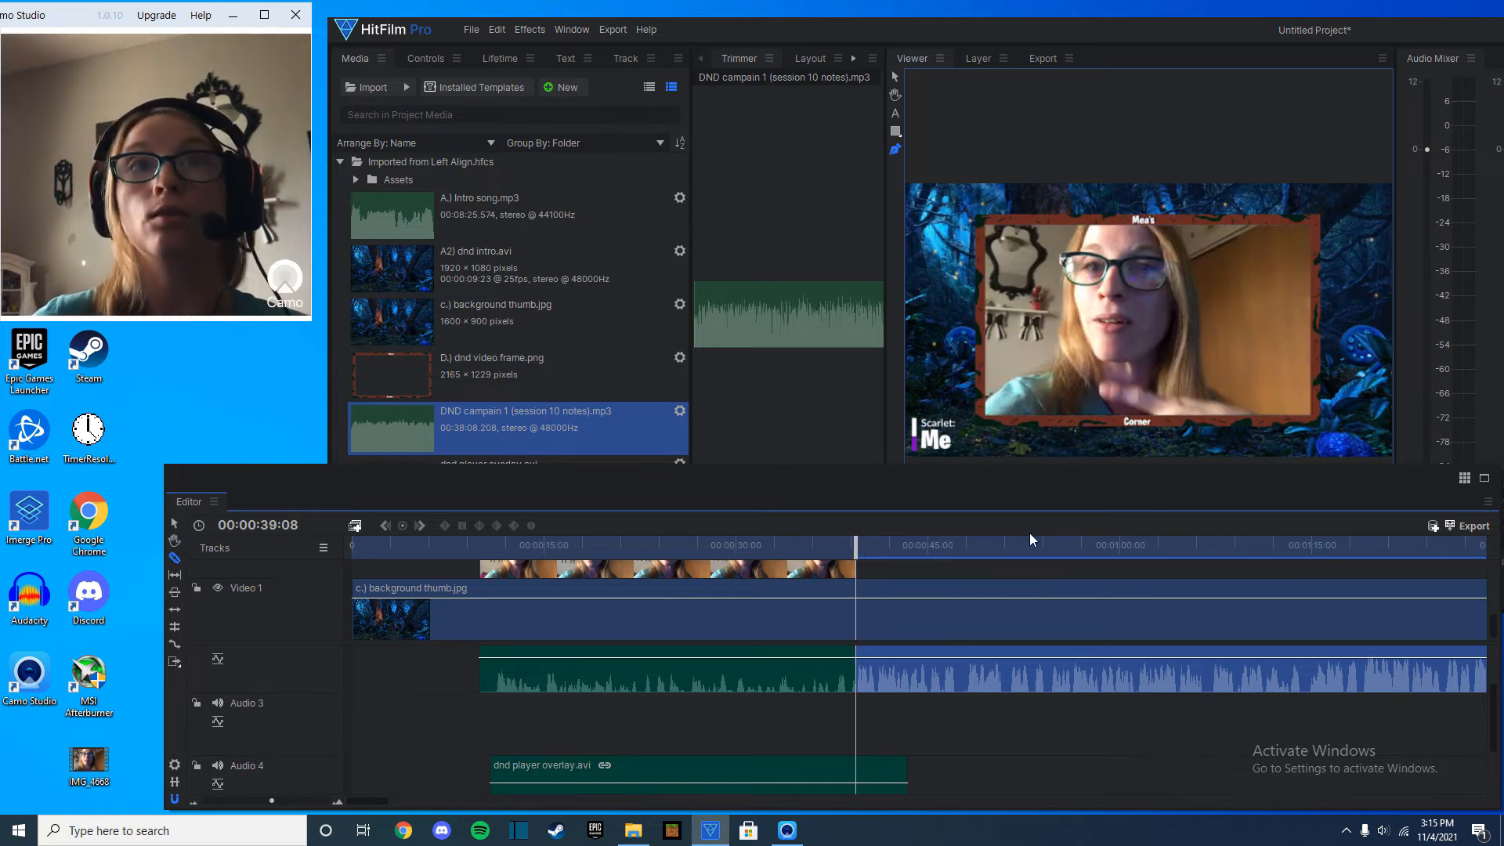
{"action": "left_click_drag", "start_coordinate": [1105, 476], "coordinate": [1090, 493]}
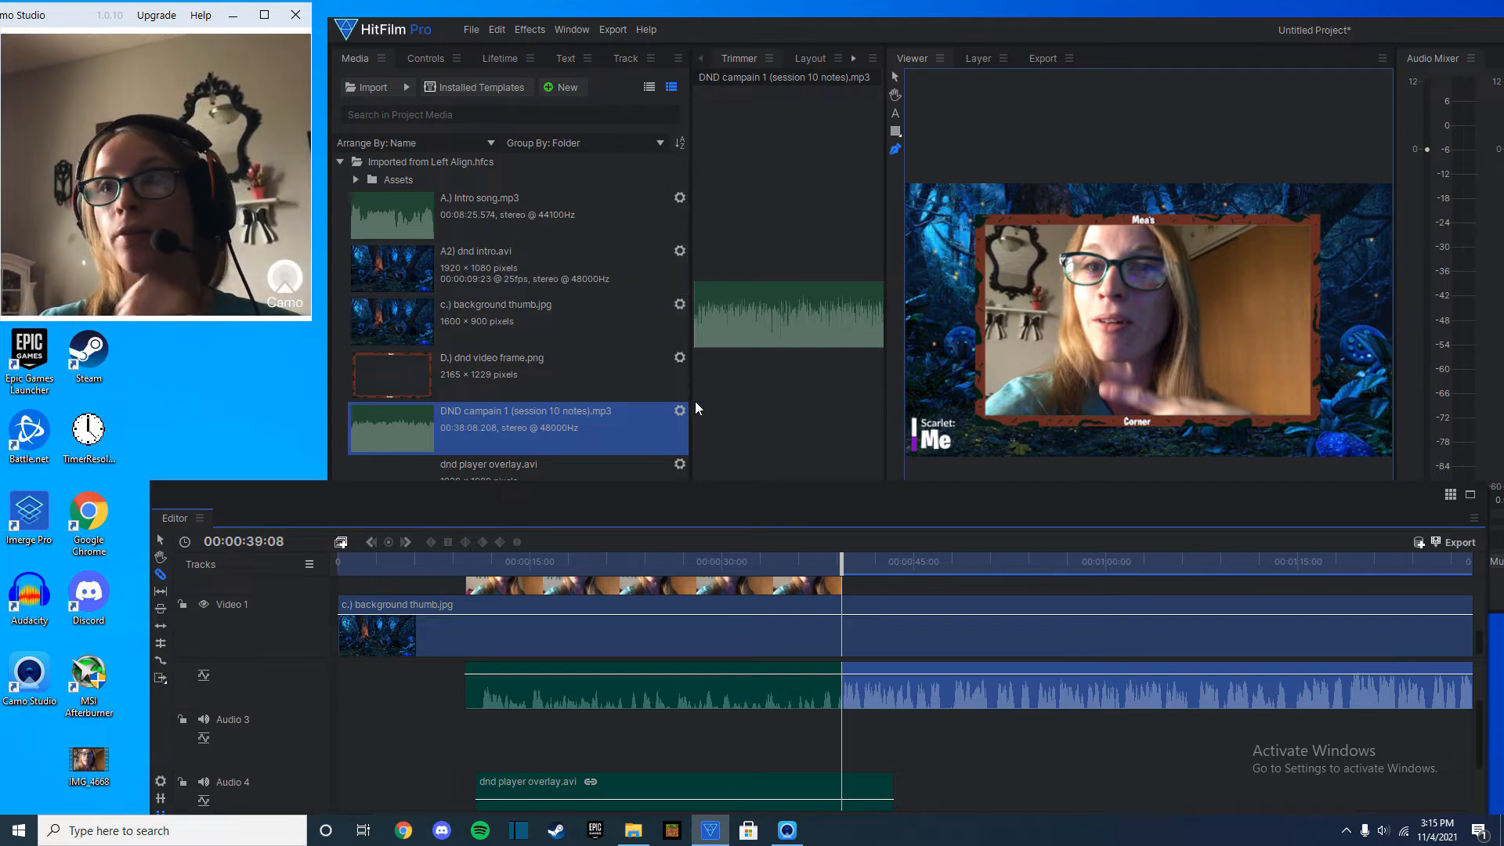
{"action": "left_click_drag", "start_coordinate": [843, 562], "coordinate": [853, 562]}
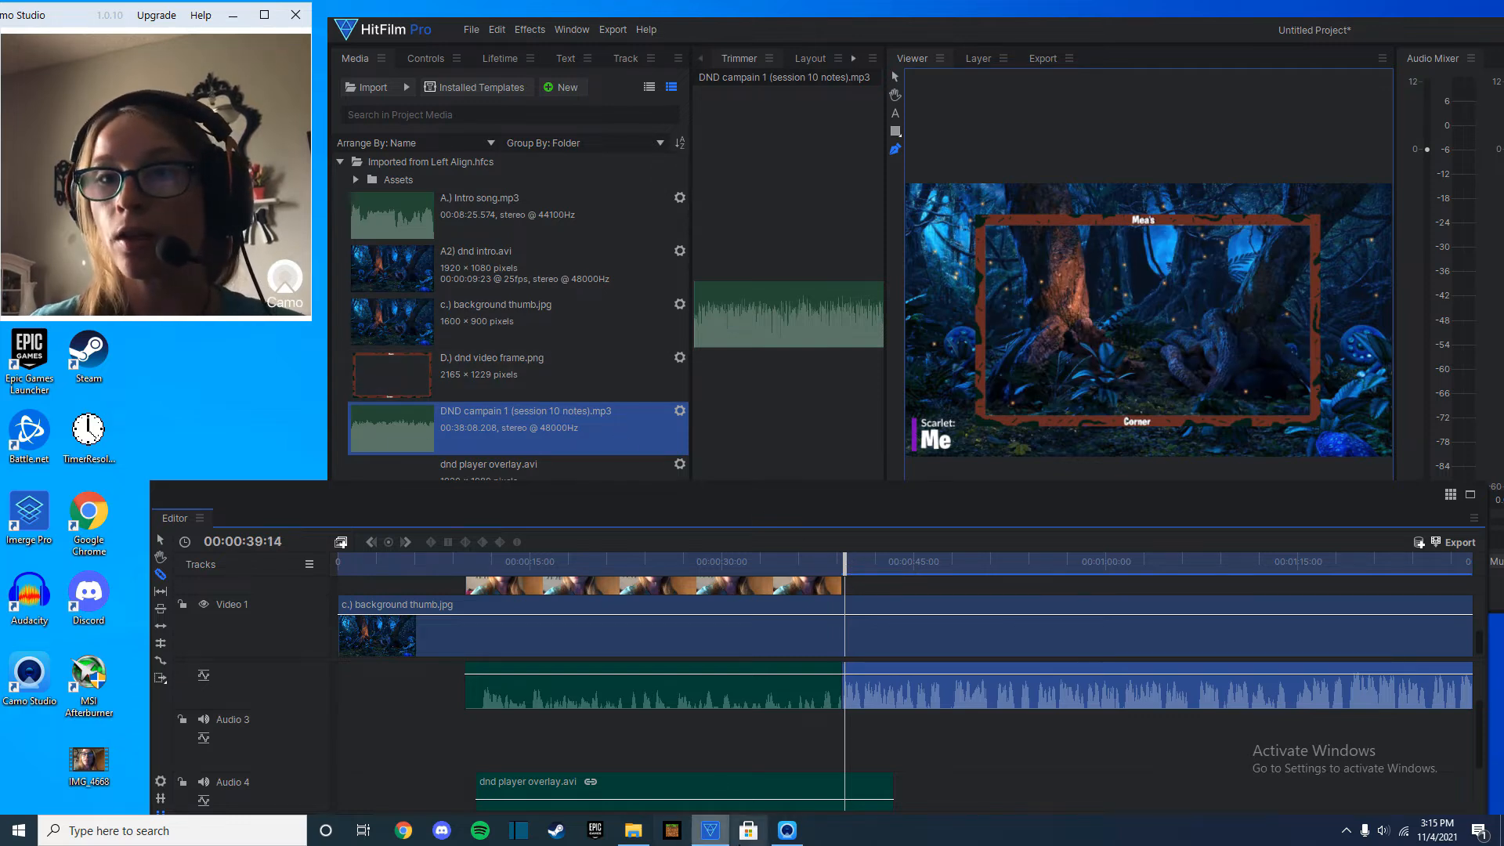
Import Phandalin-0.jpg from the Screenshots folder and place it on Video 2 after the webcam clip.
{"action": "left_click", "coordinate": [633, 831]}
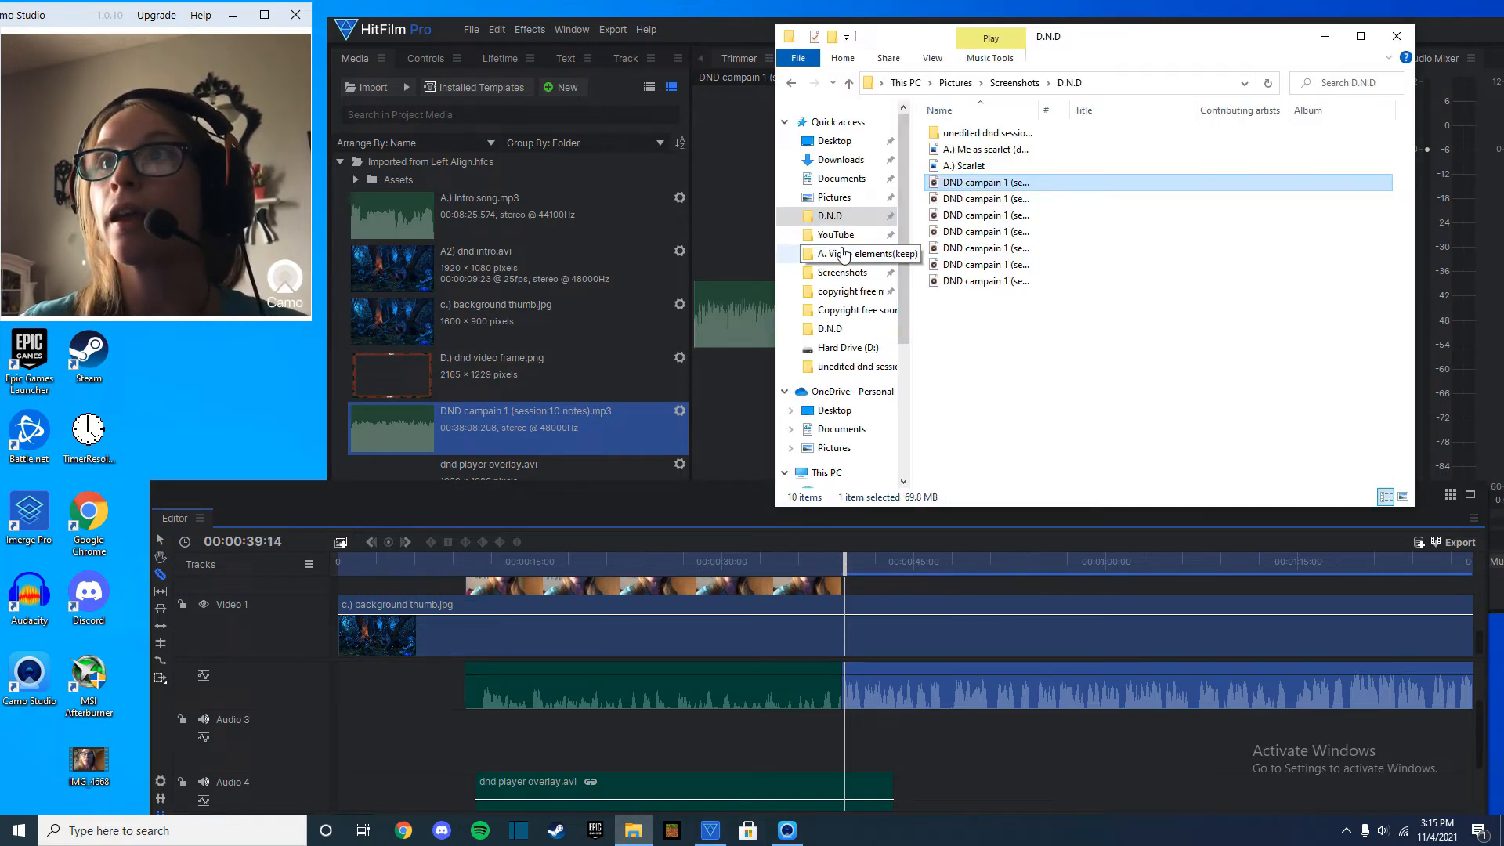
{"action": "scroll", "coordinate": [855, 292], "scroll_direction": "down", "scroll_amount": 1}
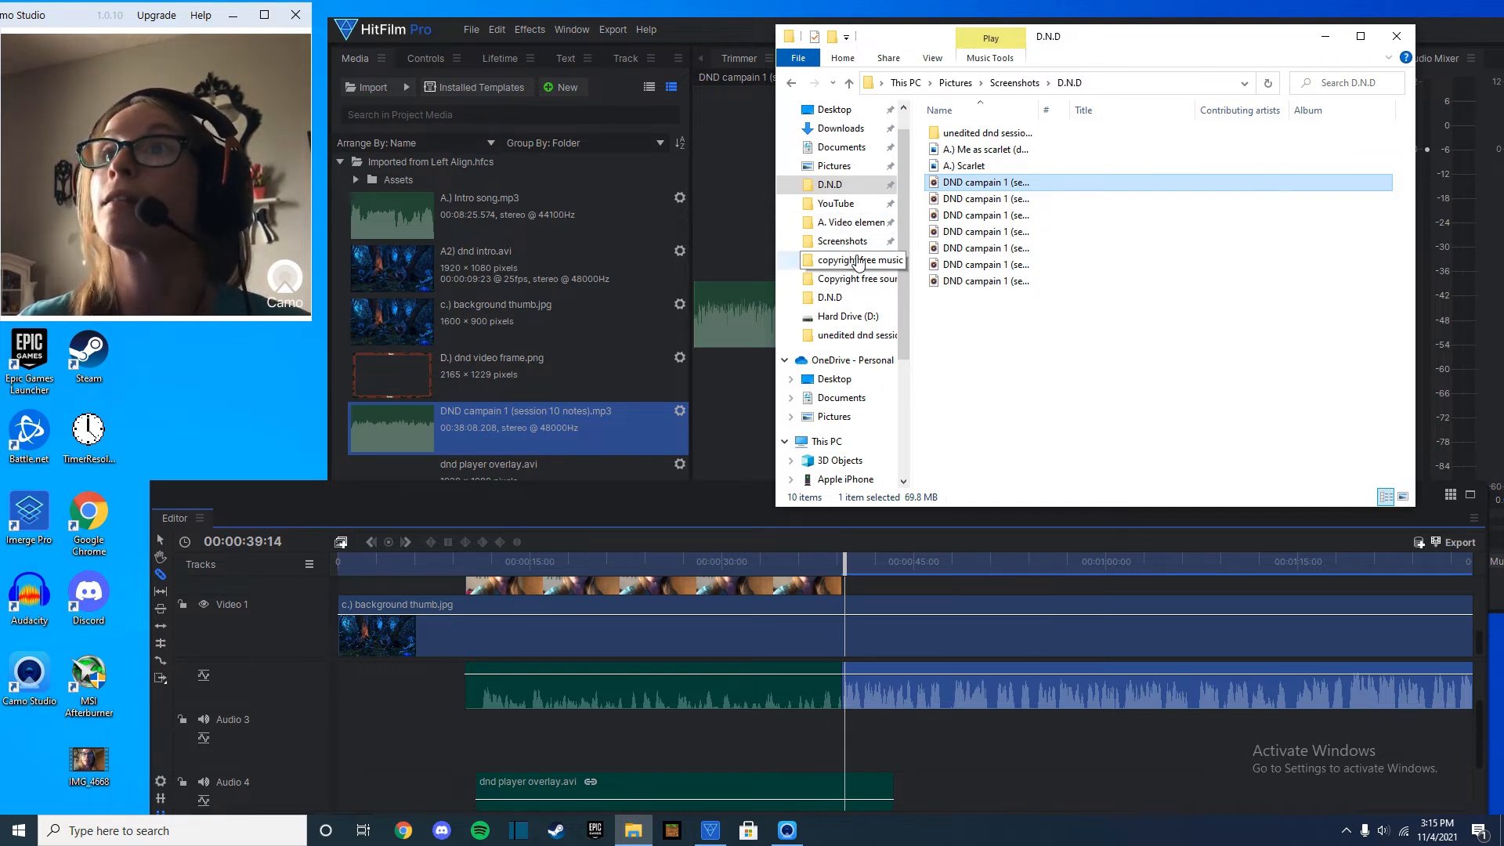
{"action": "left_click", "coordinate": [854, 241]}
{"action": "scroll", "coordinate": [1011, 290], "scroll_direction": "down", "scroll_amount": 4}
{"action": "left_click_drag", "start_coordinate": [965, 335], "coordinate": [1487, 623]}
{"action": "left_click", "coordinate": [715, 316]}
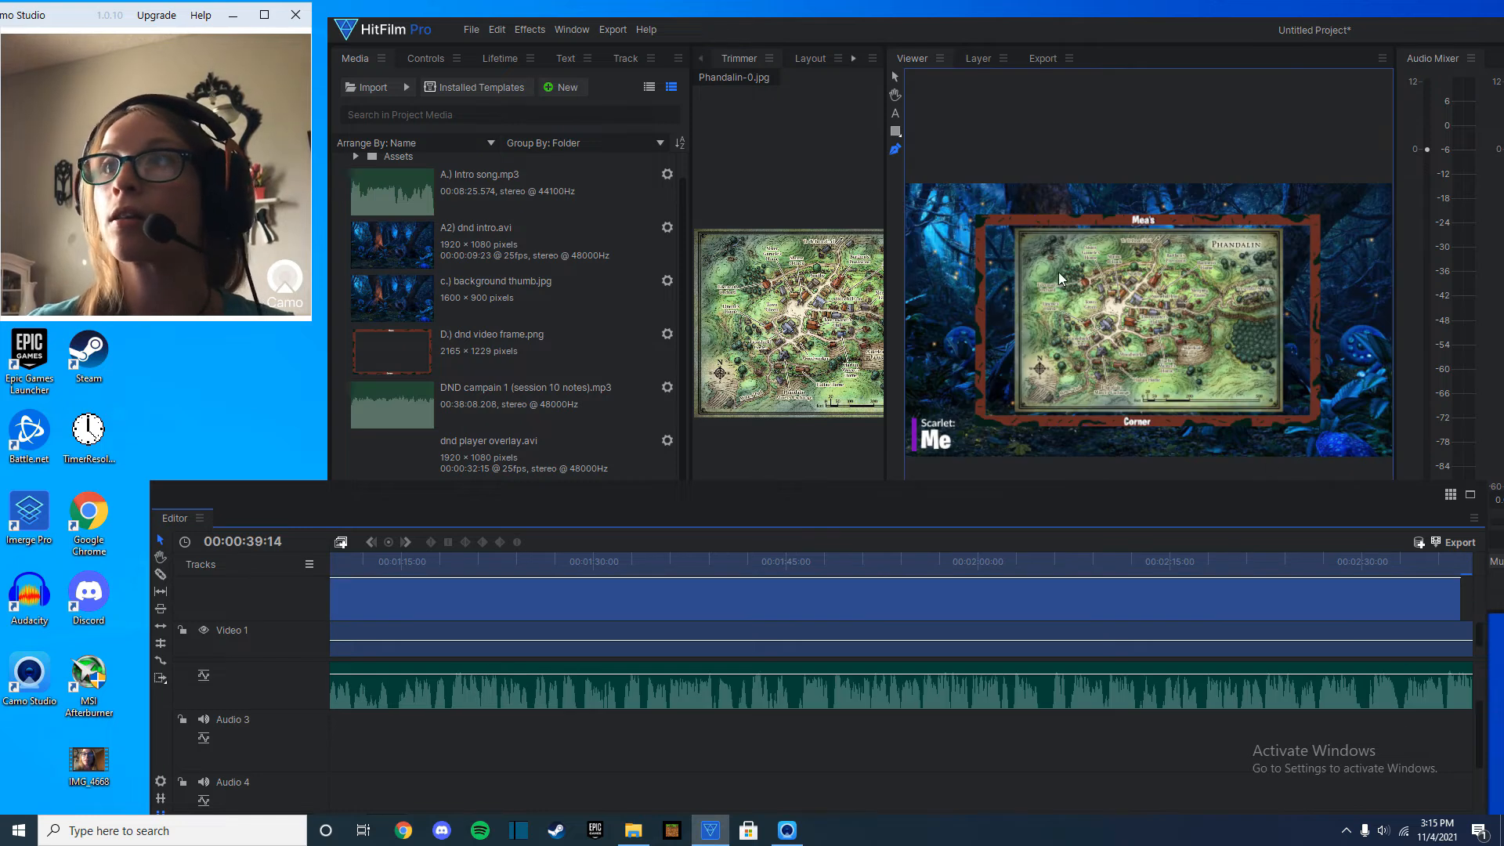
Select the Phandalin map on Video 2 and enlarge it to fill the inside of the decorative frame.
{"action": "left_click_drag", "start_coordinate": [881, 596], "coordinate": [997, 406]}
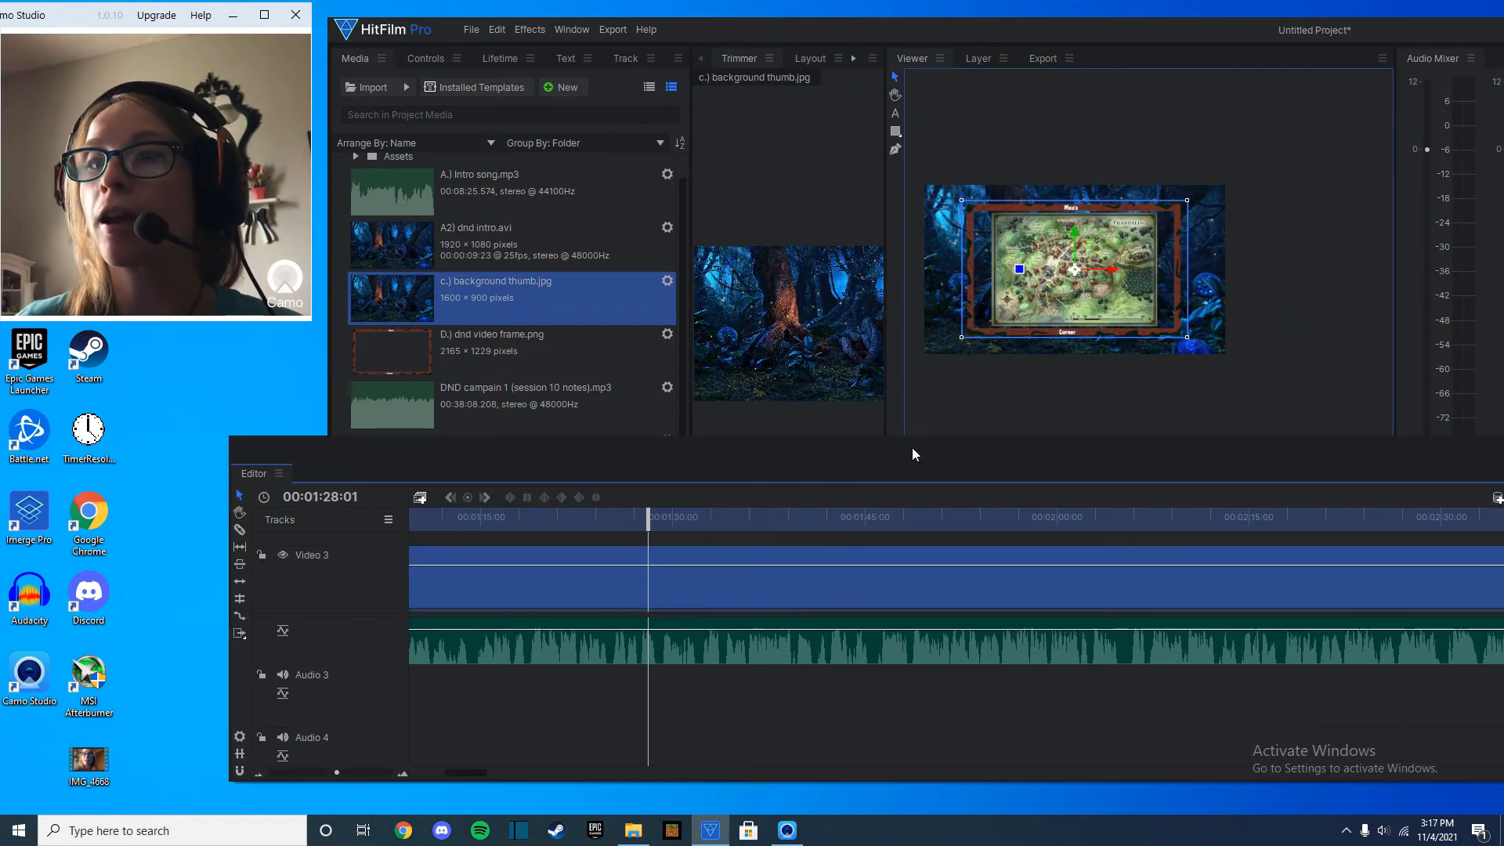
{"action": "left_click_drag", "start_coordinate": [912, 449], "coordinate": [922, 369]}
{"action": "scroll", "coordinate": [862, 505], "scroll_direction": "down", "scroll_amount": 1}
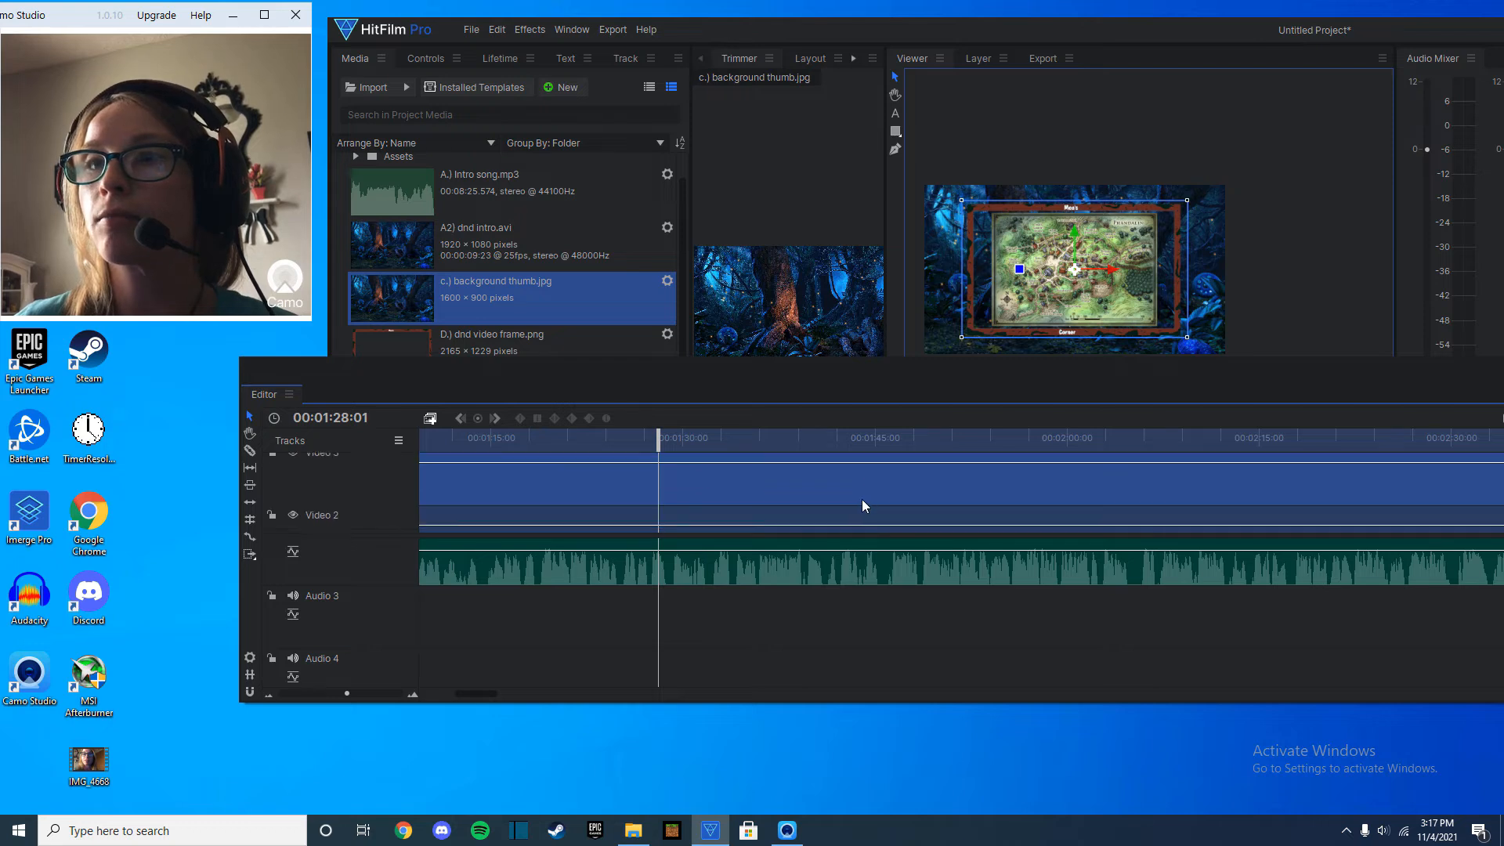
{"action": "left_click", "coordinate": [858, 514]}
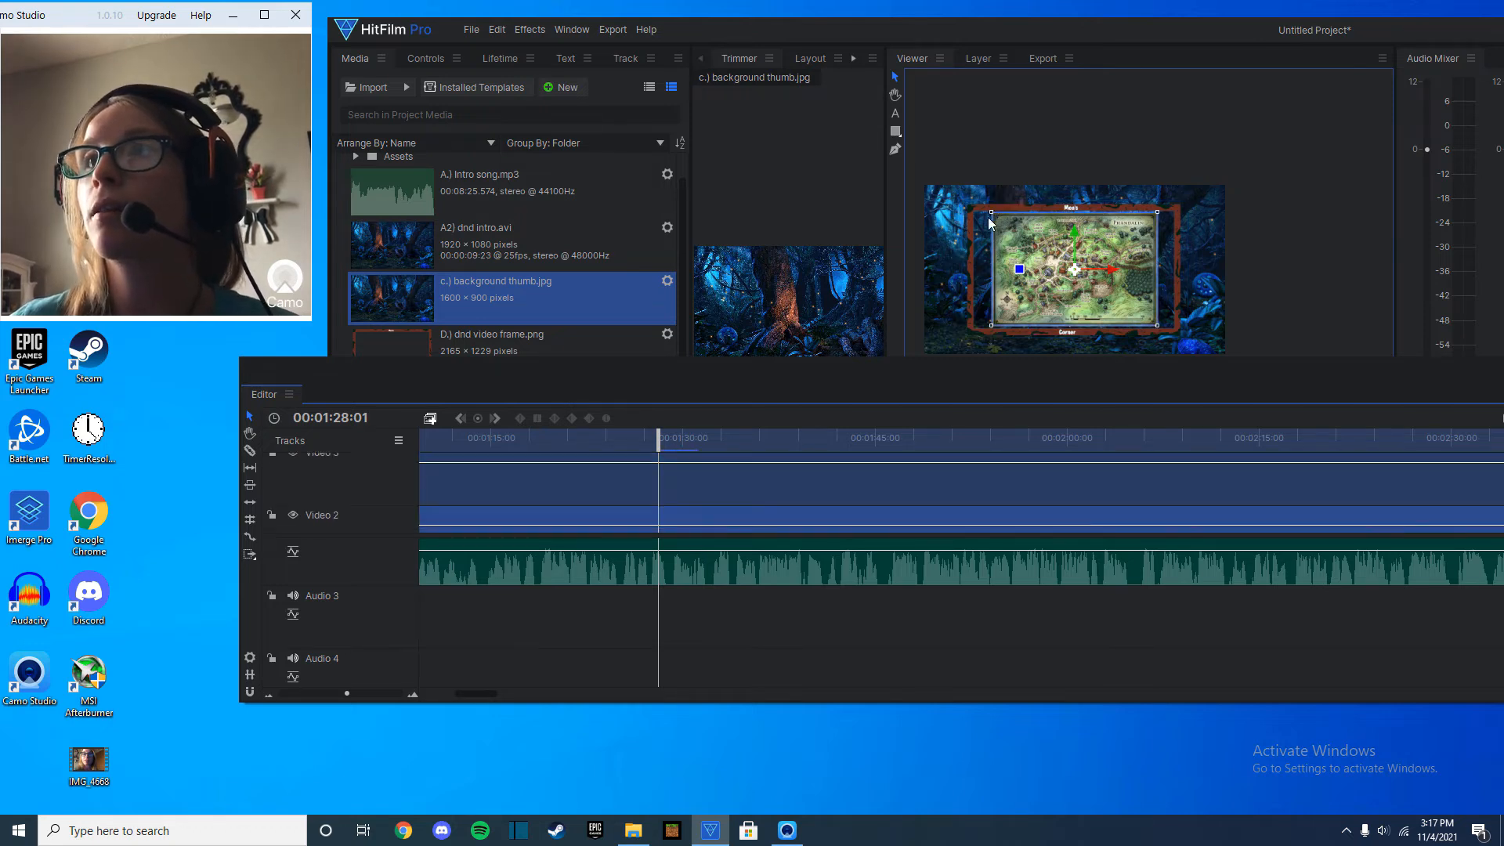
{"action": "left_click_drag", "start_coordinate": [990, 211], "coordinate": [973, 209]}
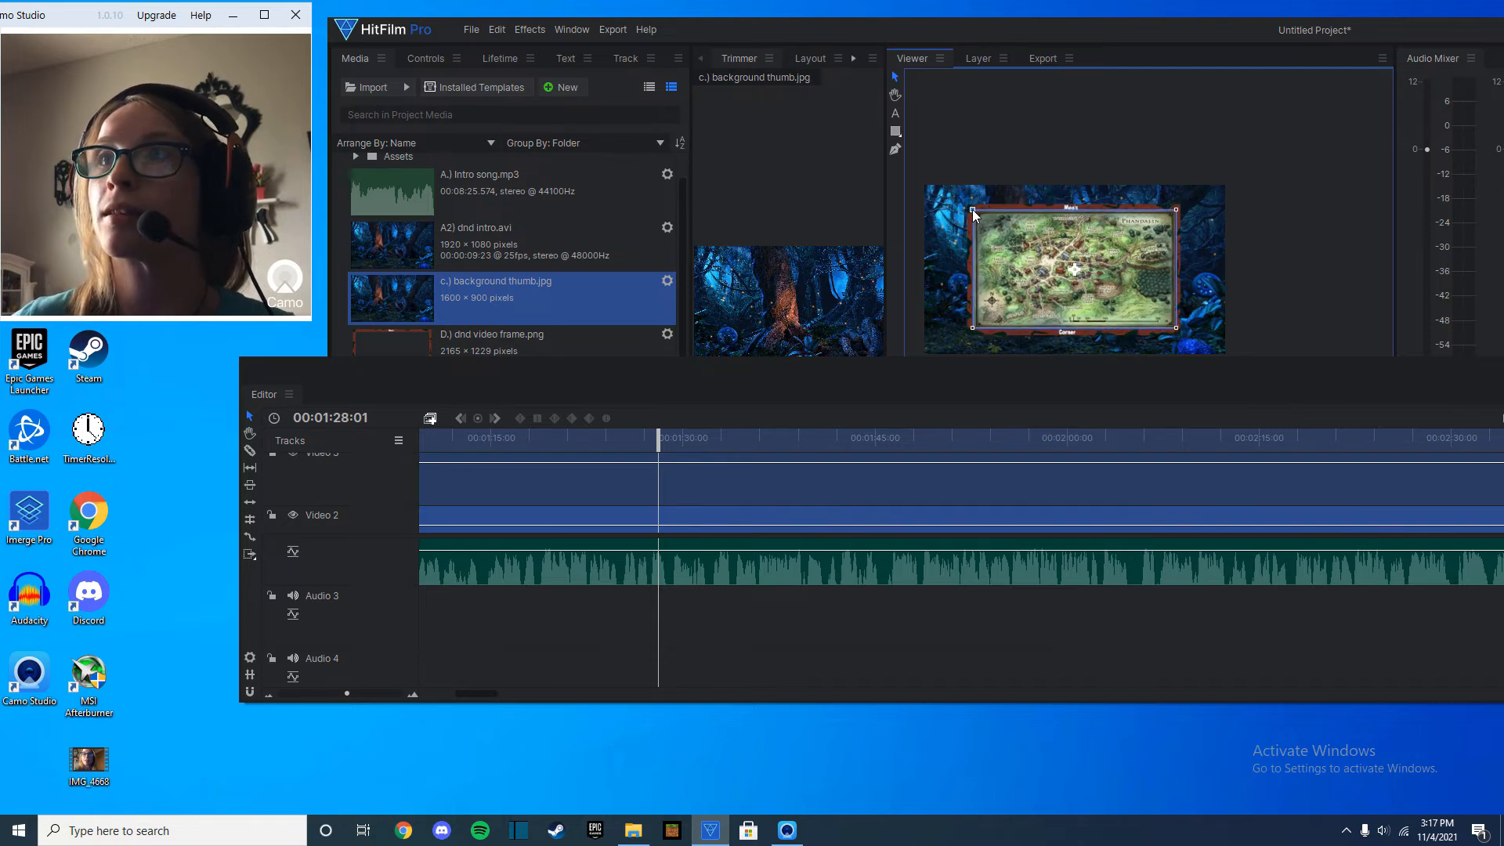
Scale the viewer to fit and move the playhead to 00:01:22:20.
{"action": "left_click_drag", "start_coordinate": [1358, 383], "coordinate": [1348, 619]}
{"action": "left_click", "coordinate": [1347, 601]}
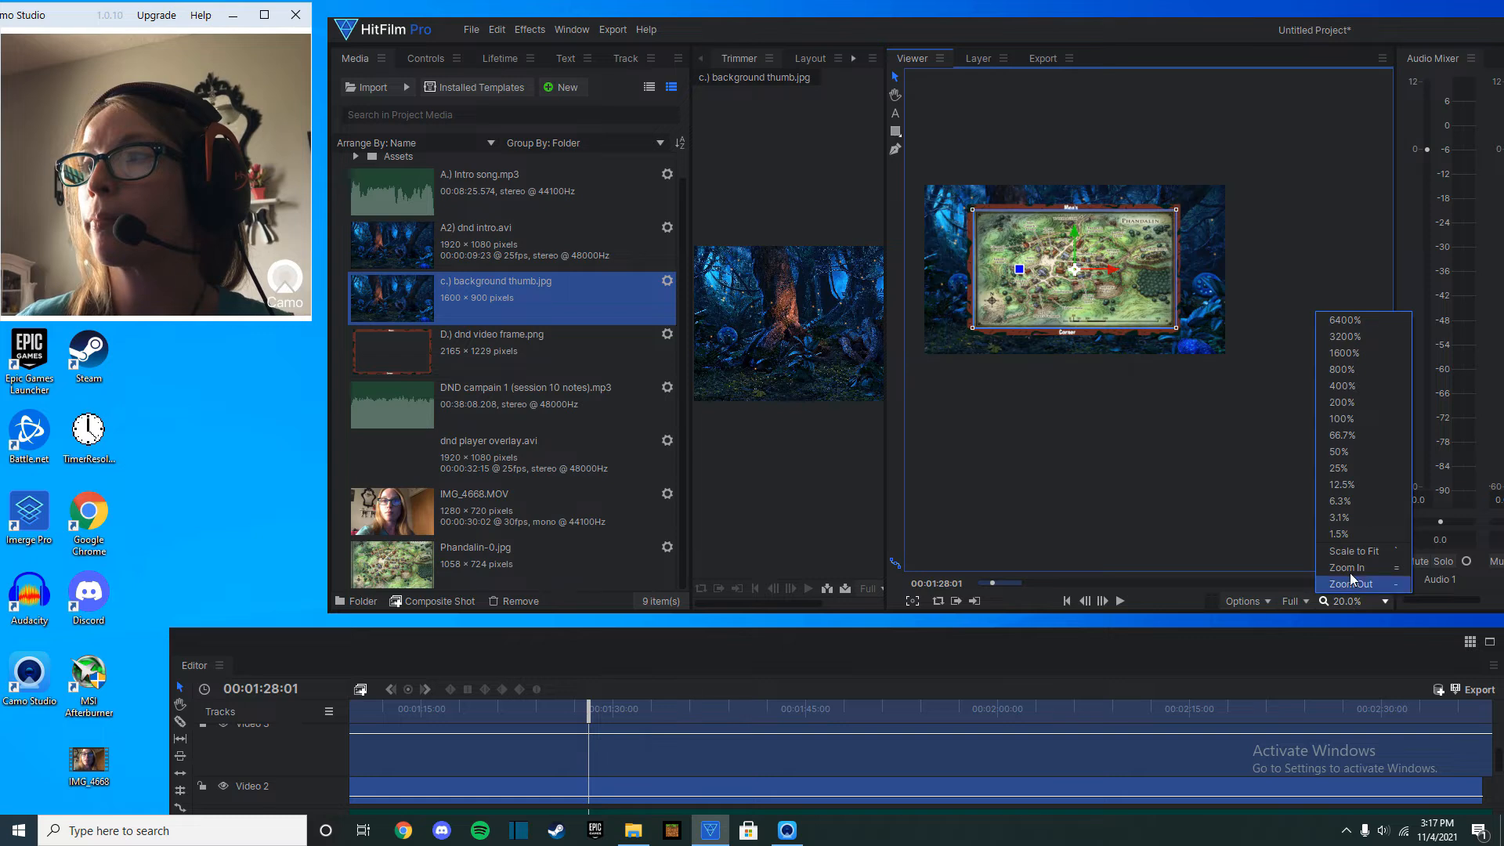
{"action": "left_click", "coordinate": [1366, 553]}
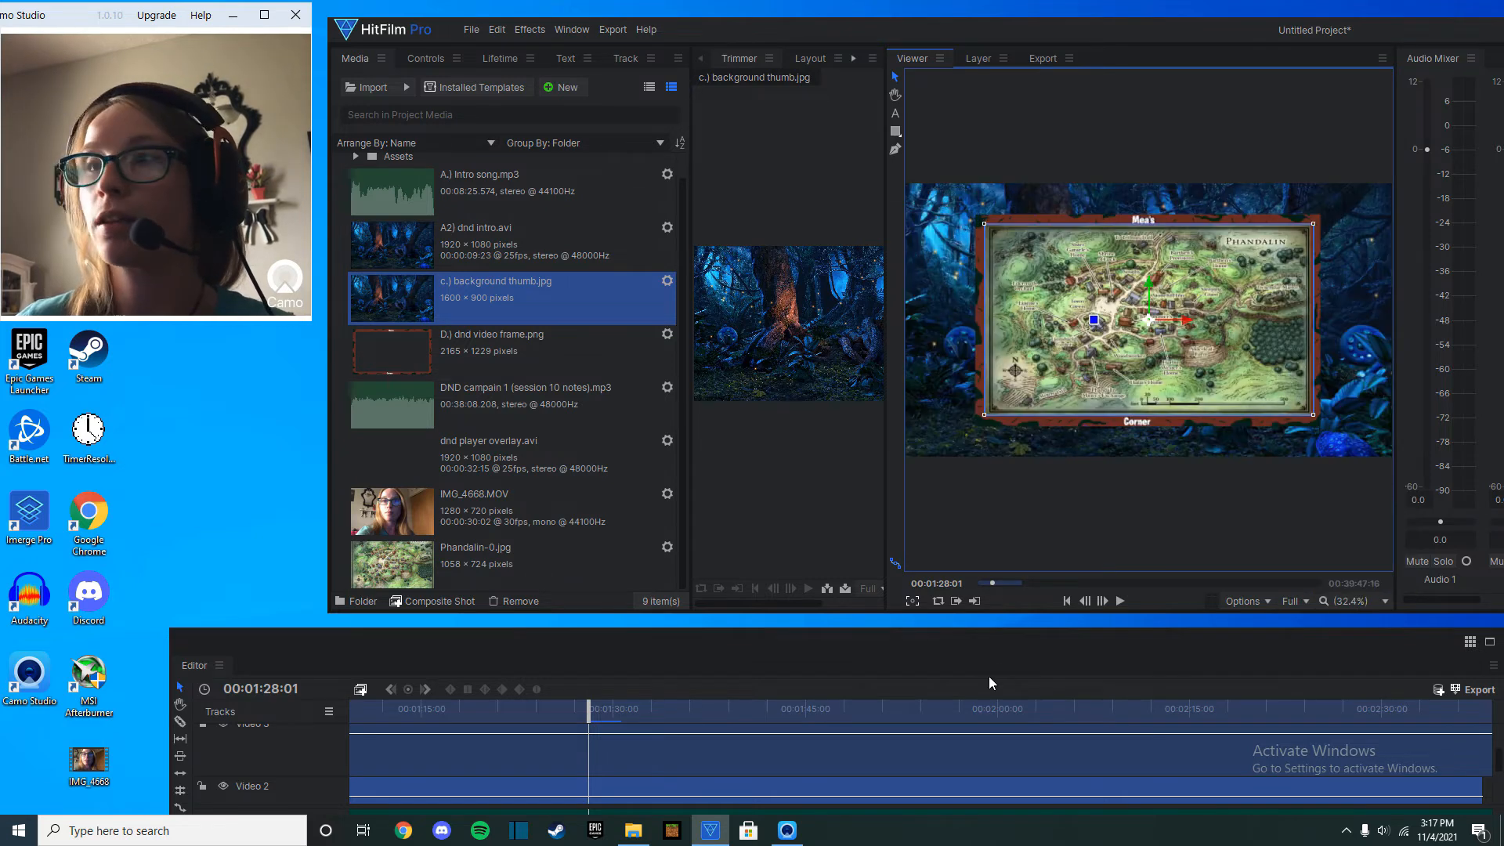
{"action": "left_click_drag", "start_coordinate": [1001, 649], "coordinate": [1017, 591]}
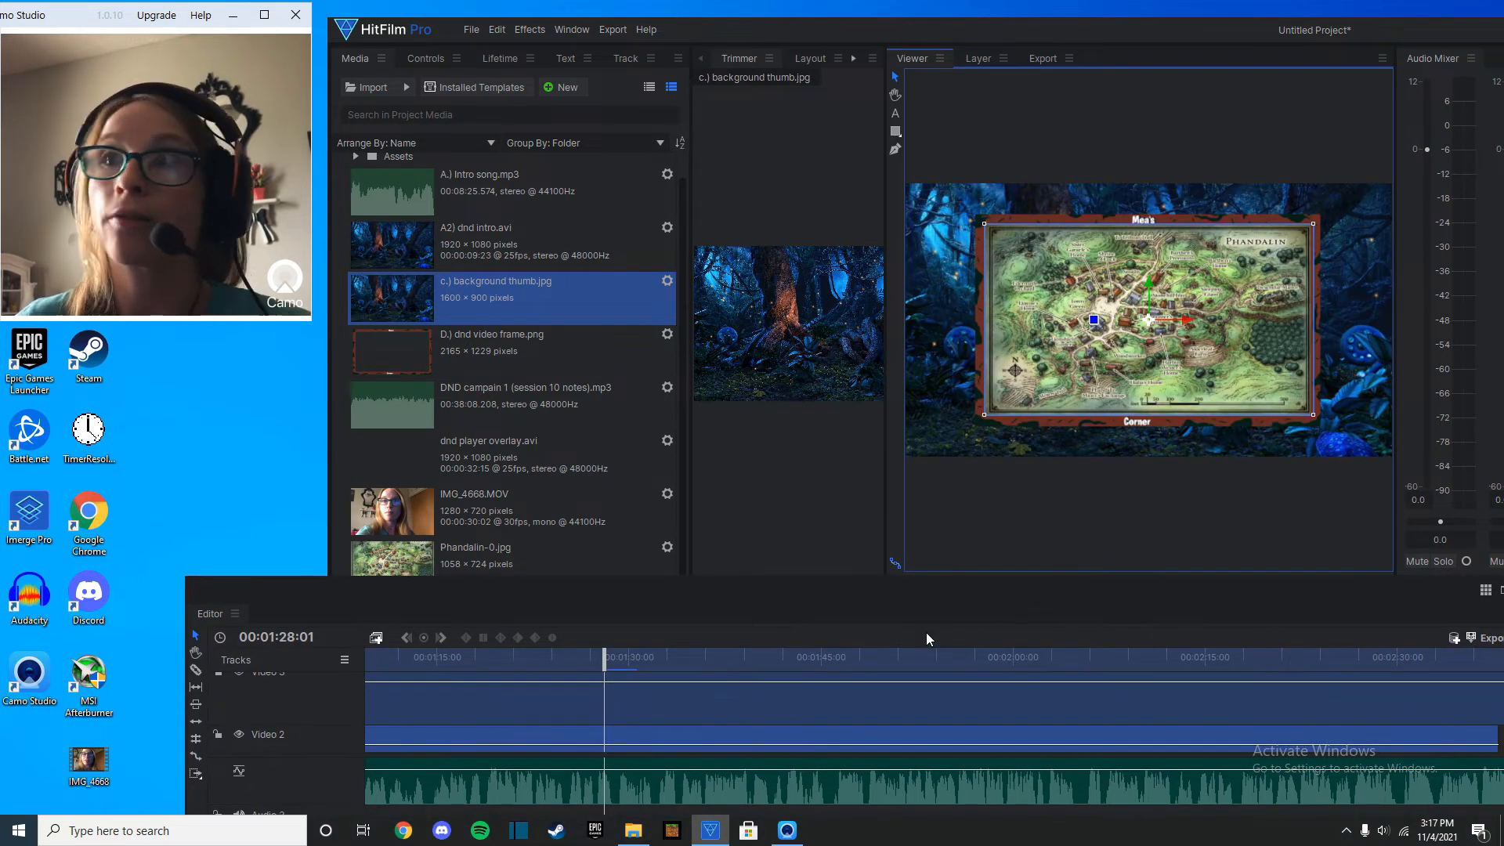
{"action": "left_click", "coordinate": [537, 658]}
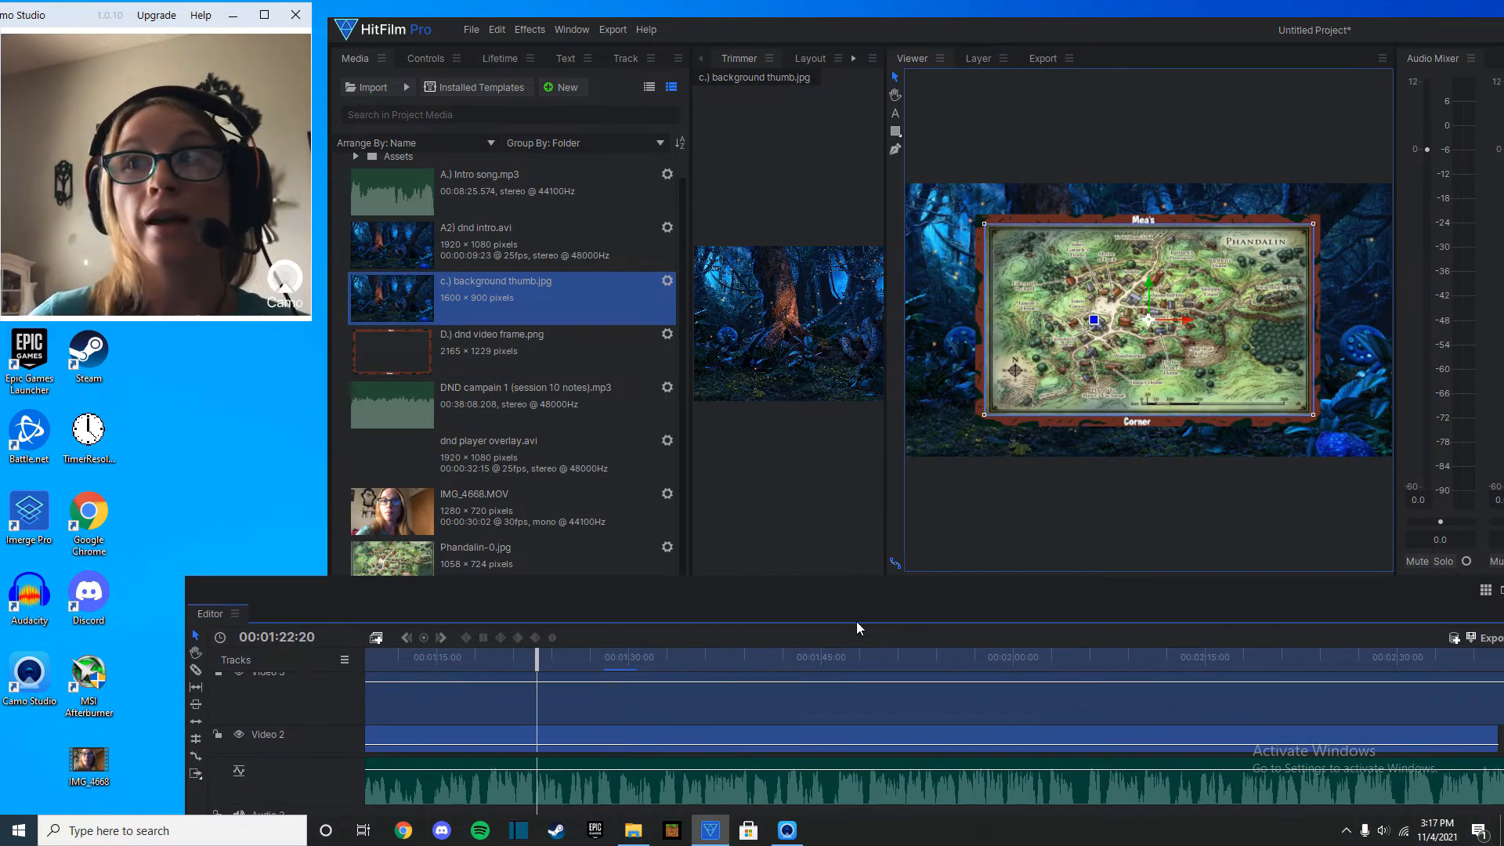
{"action": "scroll", "coordinate": [427, 409], "scroll_direction": "up", "scroll_amount": 1}
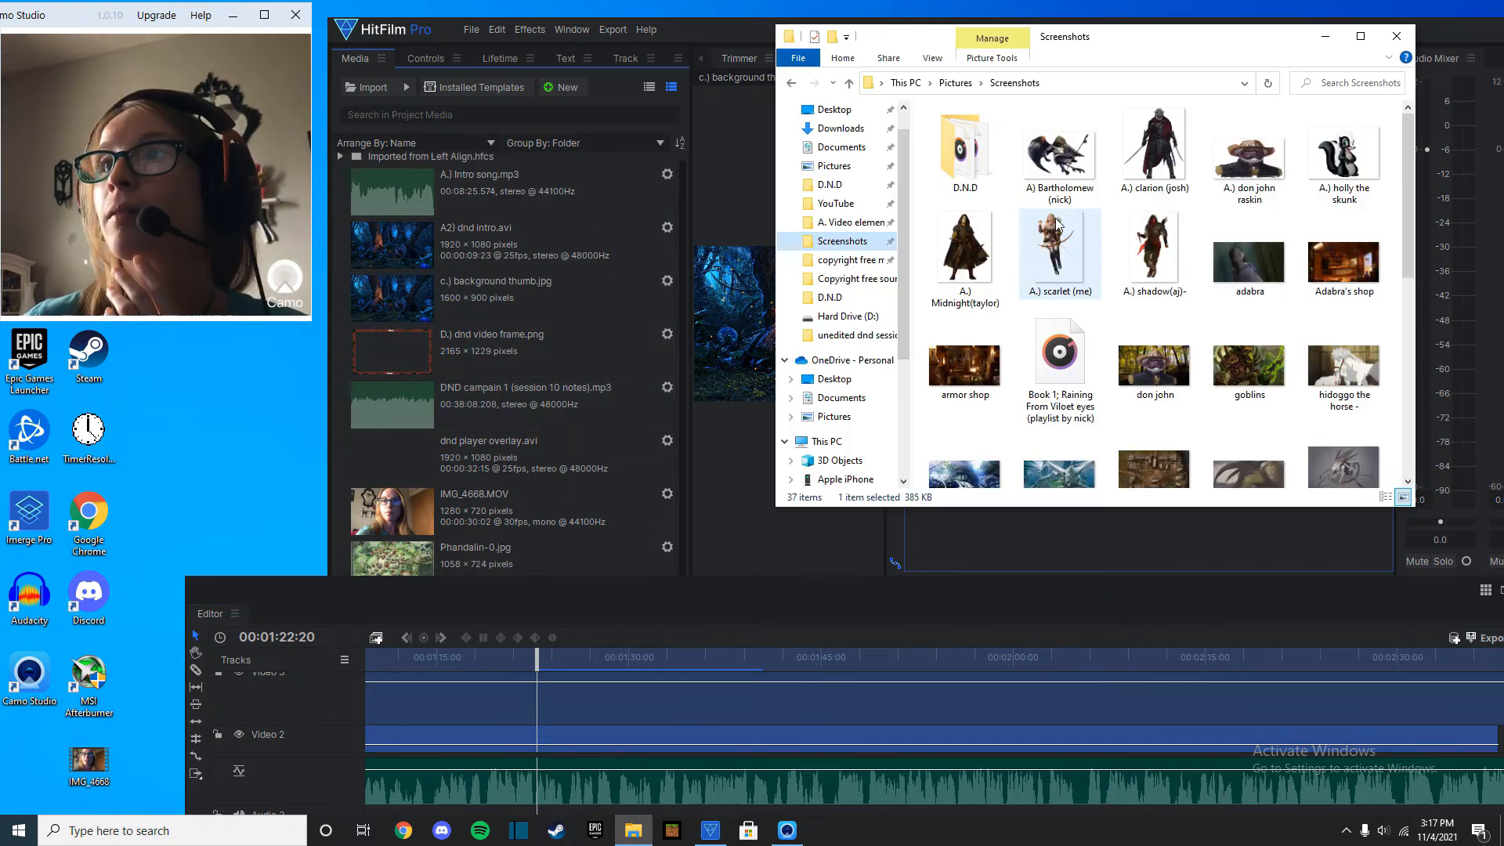
Import the Midnight, Scarlet and Bartholomew character images from the Screenshots folder into the project media.
{"action": "left_click_drag", "start_coordinate": [1057, 224], "coordinate": [583, 329]}
{"action": "left_click_drag", "start_coordinate": [1018, 202], "coordinate": [529, 177]}
{"action": "left_click_drag", "start_coordinate": [965, 251], "coordinate": [548, 301]}
{"action": "left_click", "coordinate": [1396, 36]}
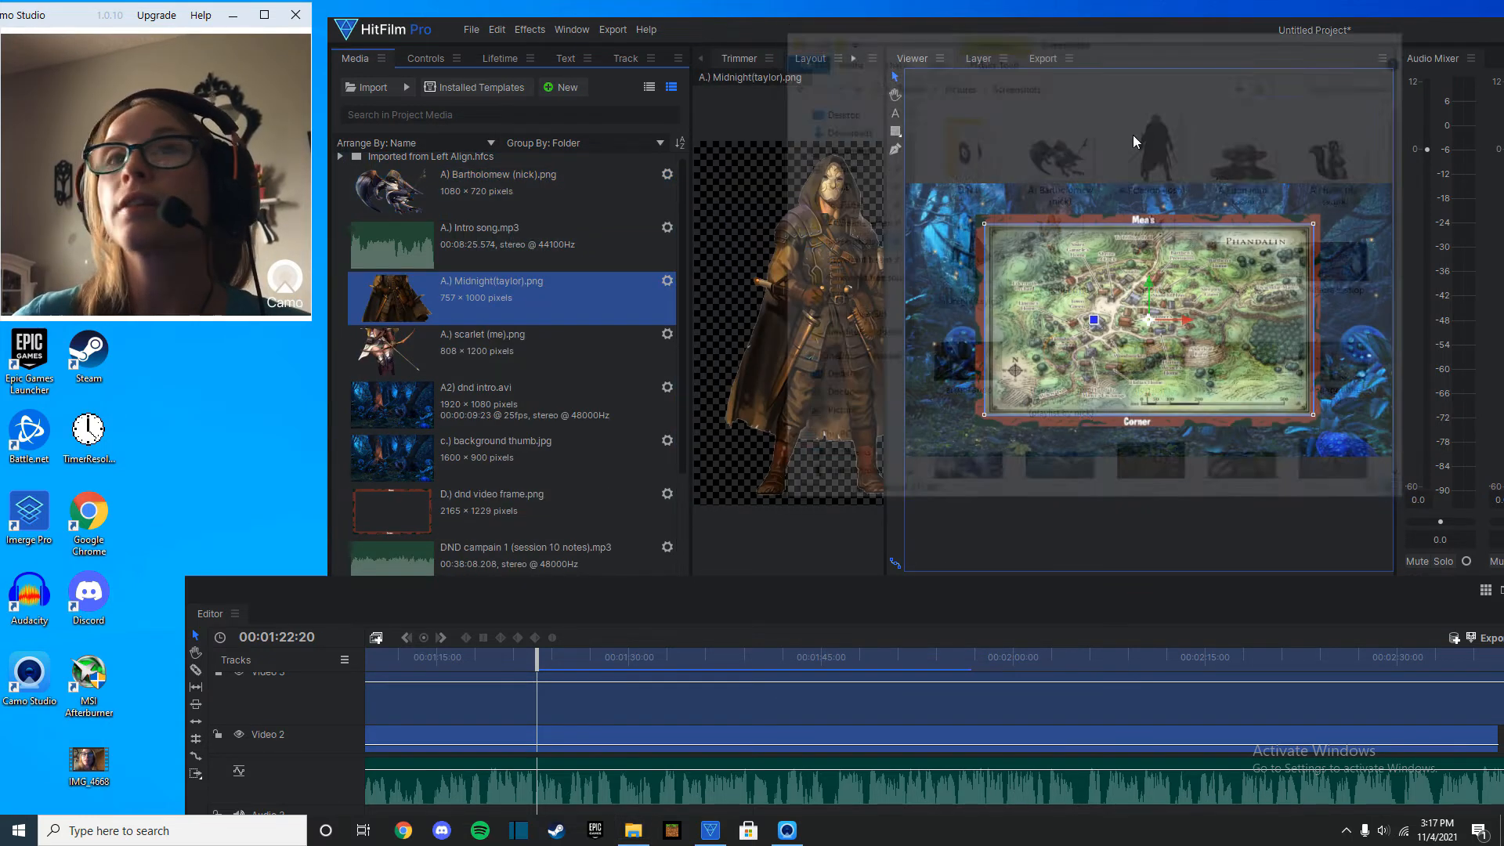
Place the Scarlet image on Video 4 at the playhead, mirror it horizontally, and position it over the map frame's left edge.
{"action": "left_click", "coordinate": [449, 361]}
{"action": "left_click_drag", "start_coordinate": [583, 698], "coordinate": [535, 714]}
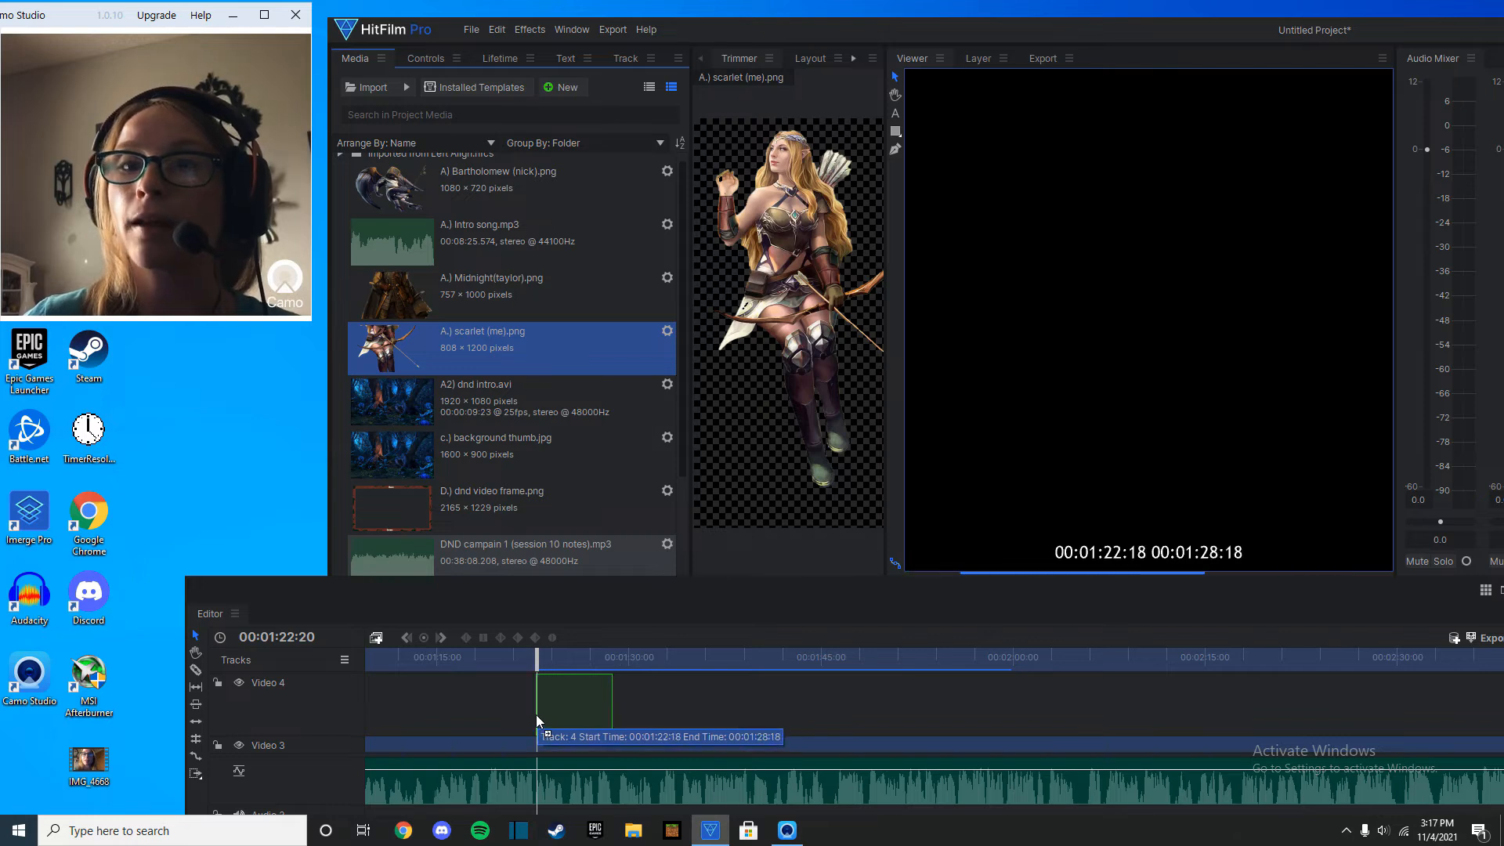
{"action": "left_click_drag", "start_coordinate": [1046, 170], "coordinate": [1277, 194]}
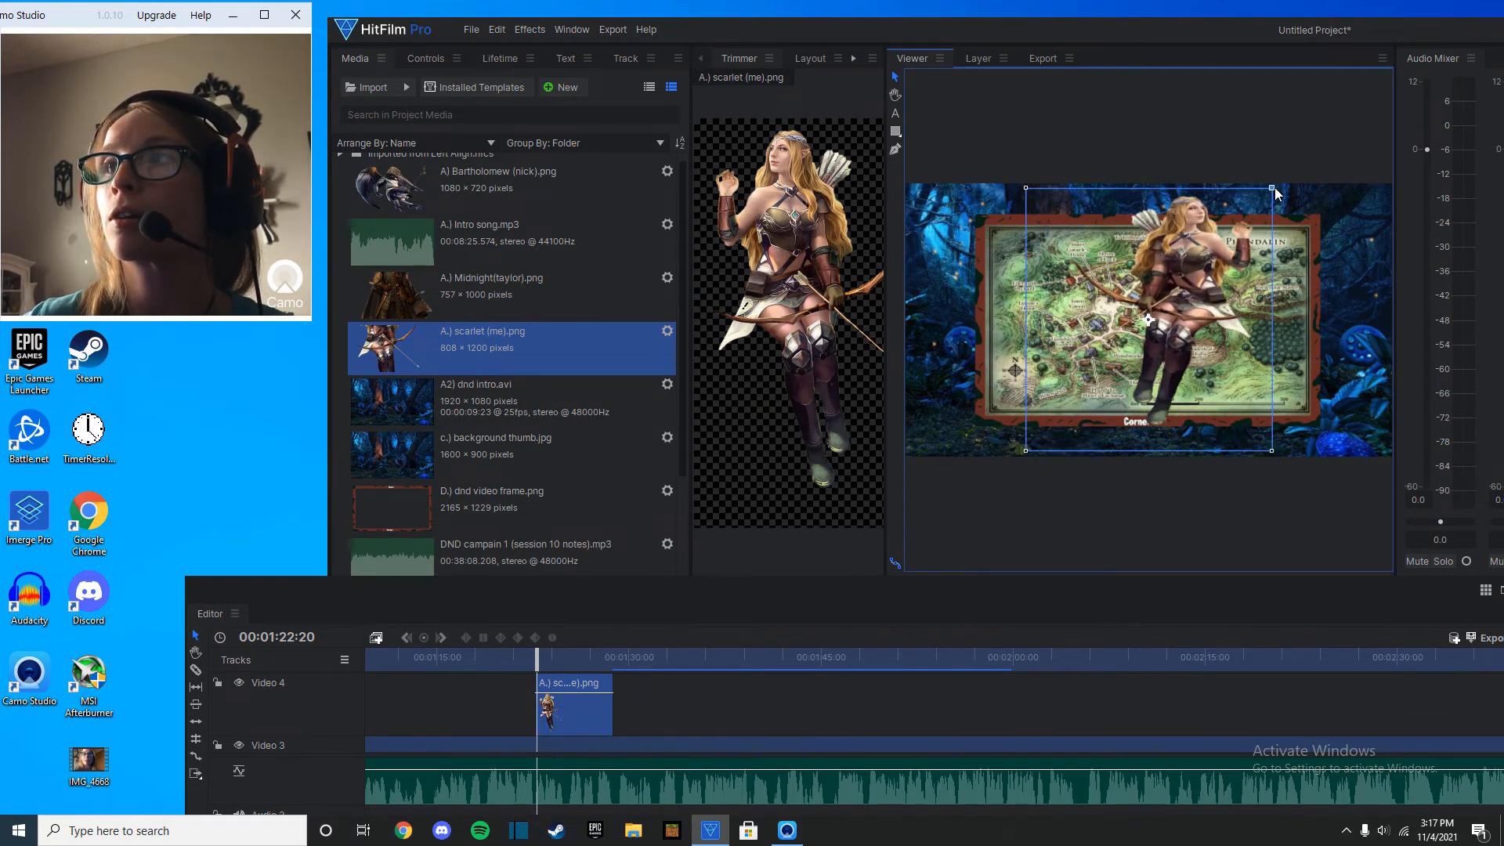
{"action": "left_click_drag", "start_coordinate": [1175, 297], "coordinate": [965, 301]}
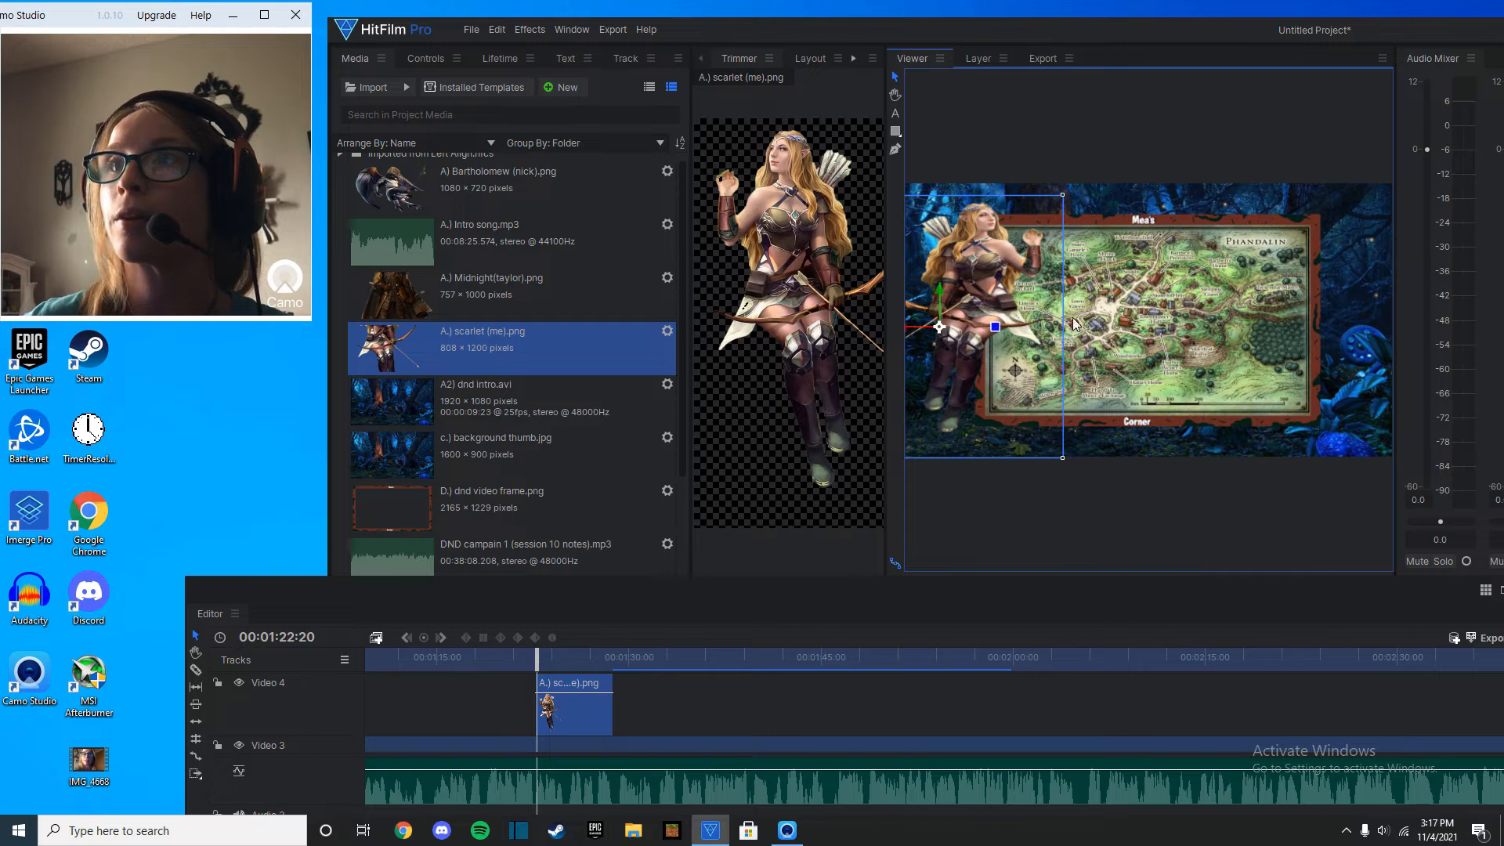
Trim the Scarlet clip on Video 4 to end at 00:01:27:10 and play it back.
{"action": "key", "text": "space"}
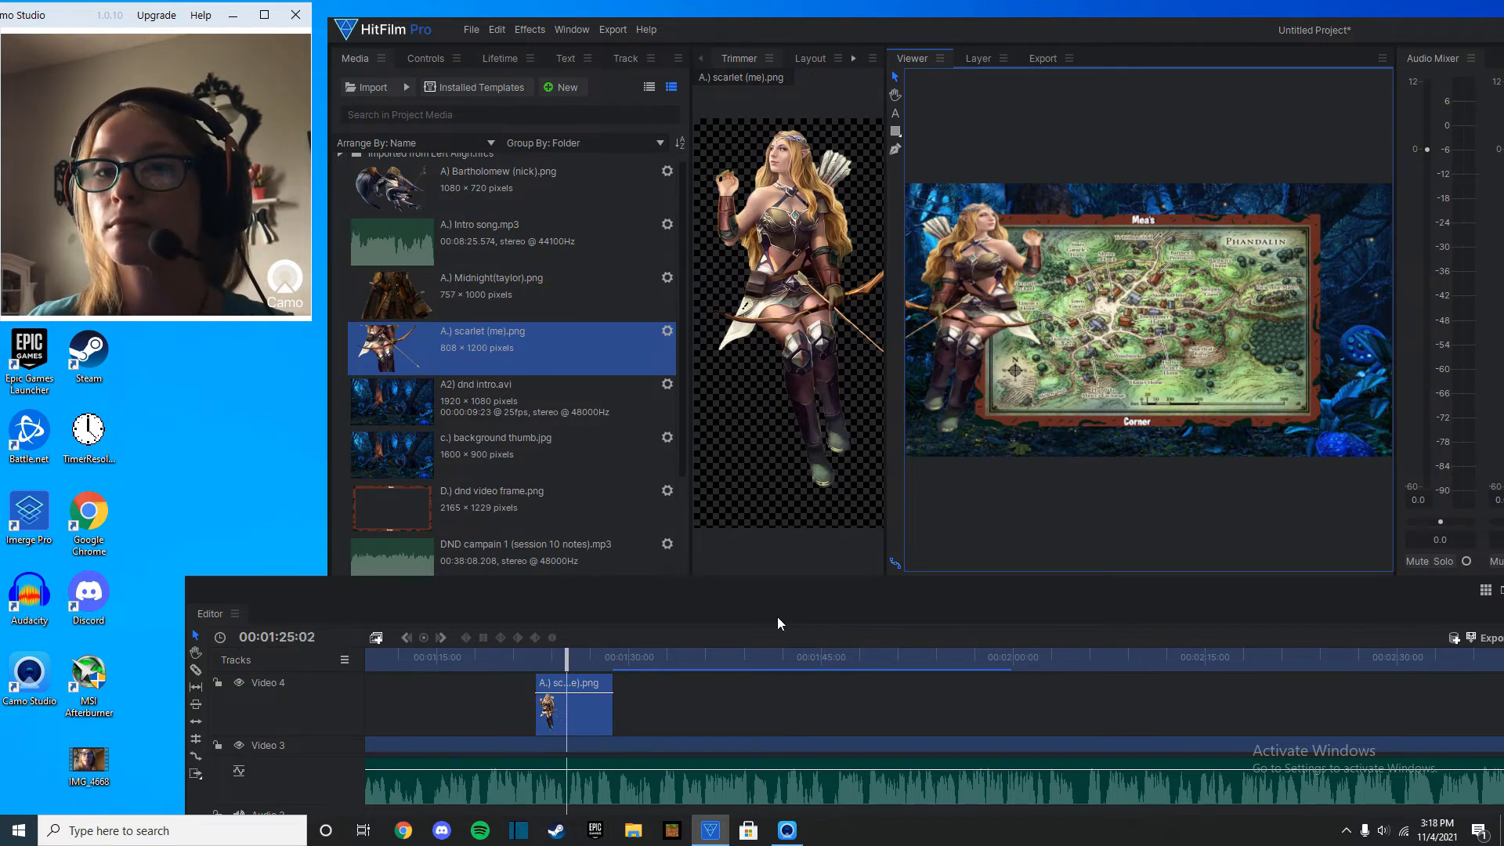
{"action": "key", "text": "space"}
{"action": "left_click", "coordinate": [599, 652]}
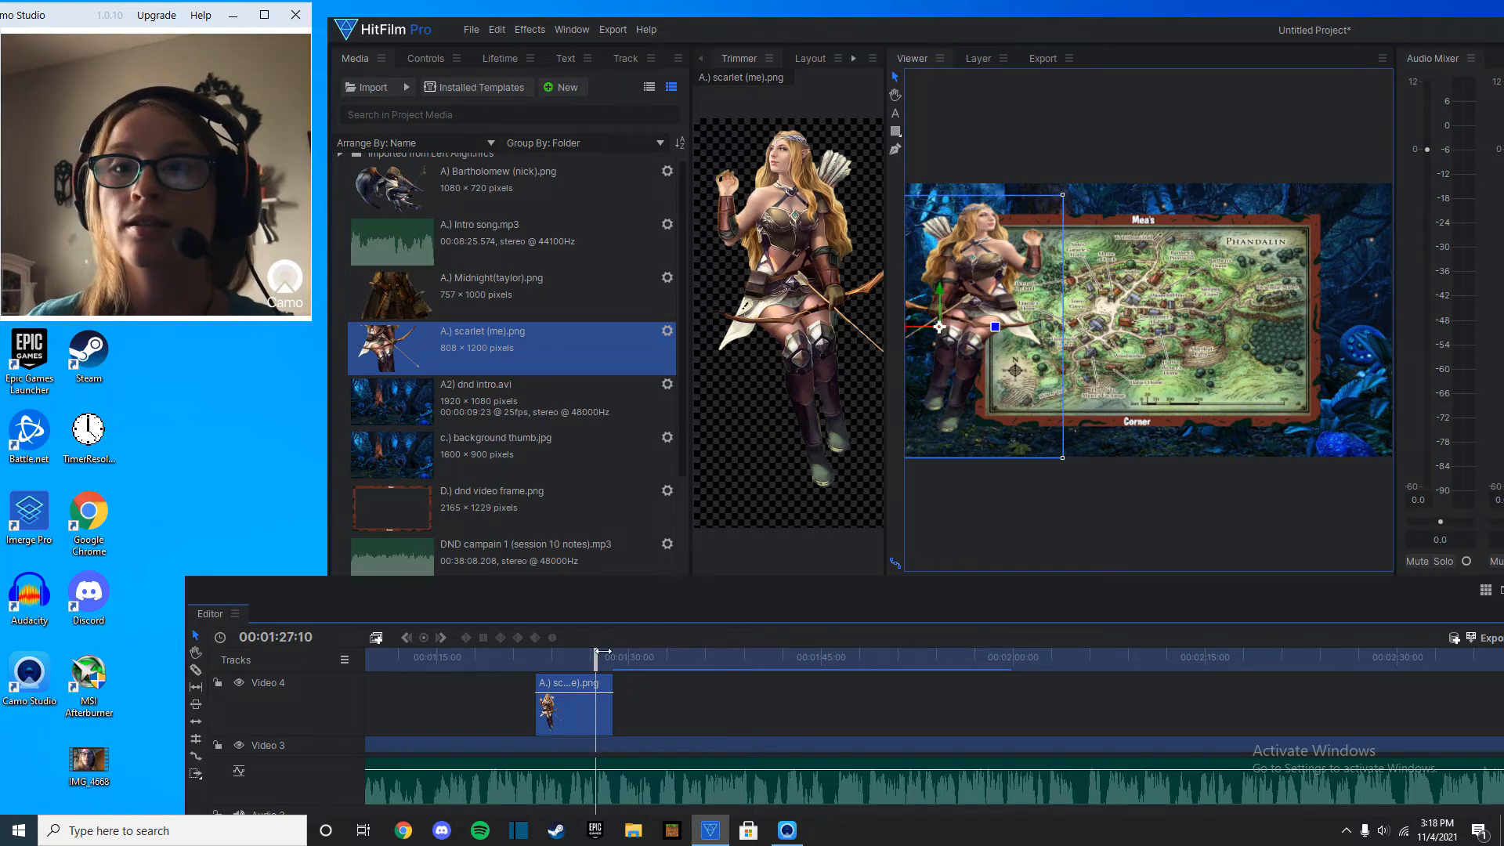
{"action": "mouse_move", "coordinate": [627, 737]}
{"action": "left_mouse_down"}
{"action": "mouse_move", "coordinate": [604, 737]}
{"action": "mouse_move", "coordinate": [614, 714]}
{"action": "left_mouse_up"}
{"action": "left_click_drag", "start_coordinate": [593, 656], "coordinate": [536, 656]}
{"action": "key", "text": "Right"}
{"action": "key", "text": "space"}
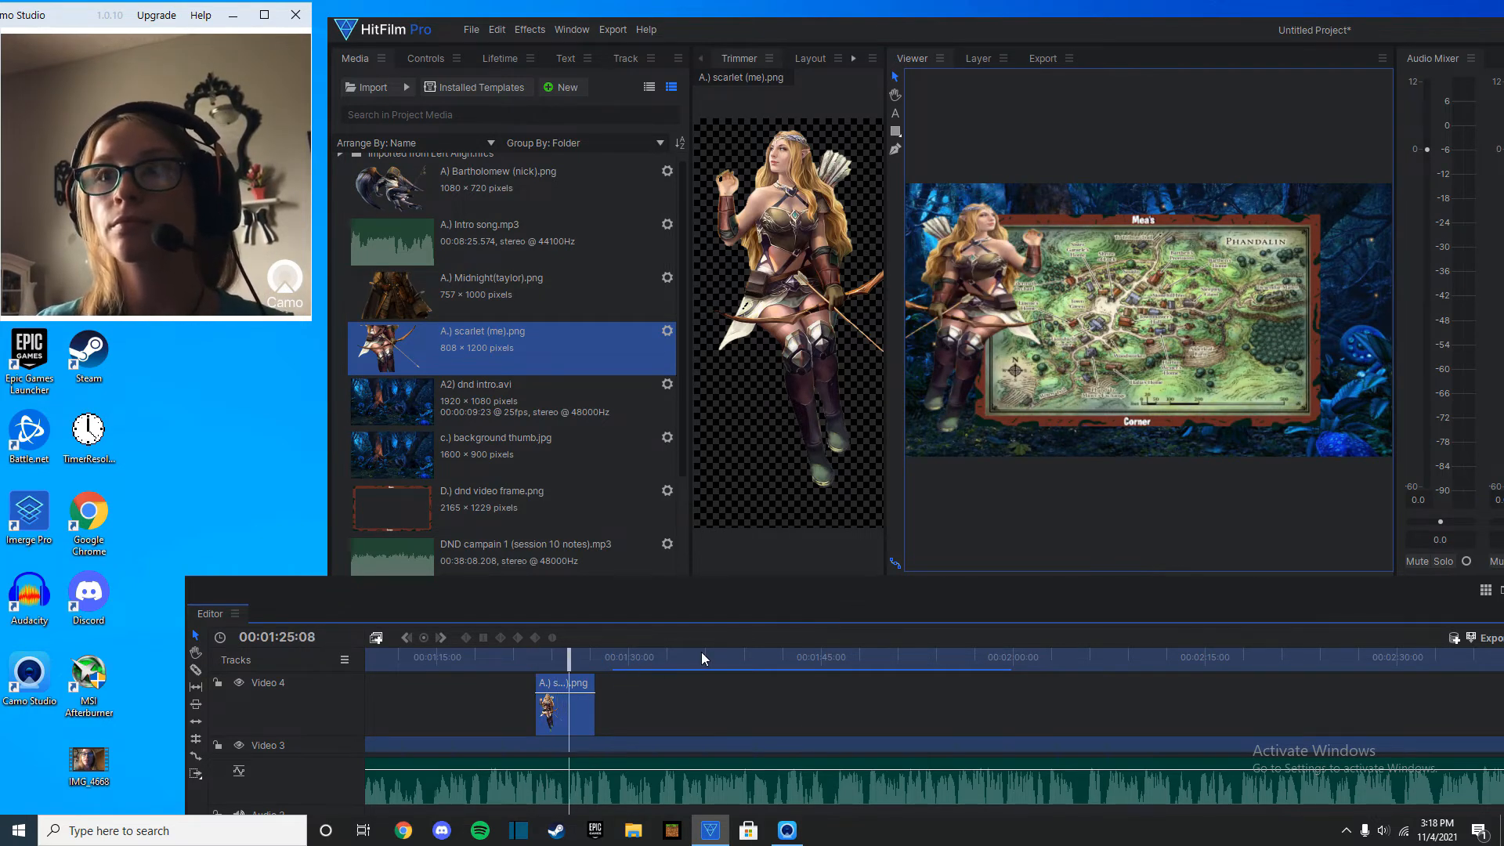
Place the Bartholomew image on Video 4 at 00:01:27:15, mirror it horizontally, and position it over the map frame's right edge.
{"action": "left_click_drag", "start_coordinate": [604, 660], "coordinate": [608, 668]}
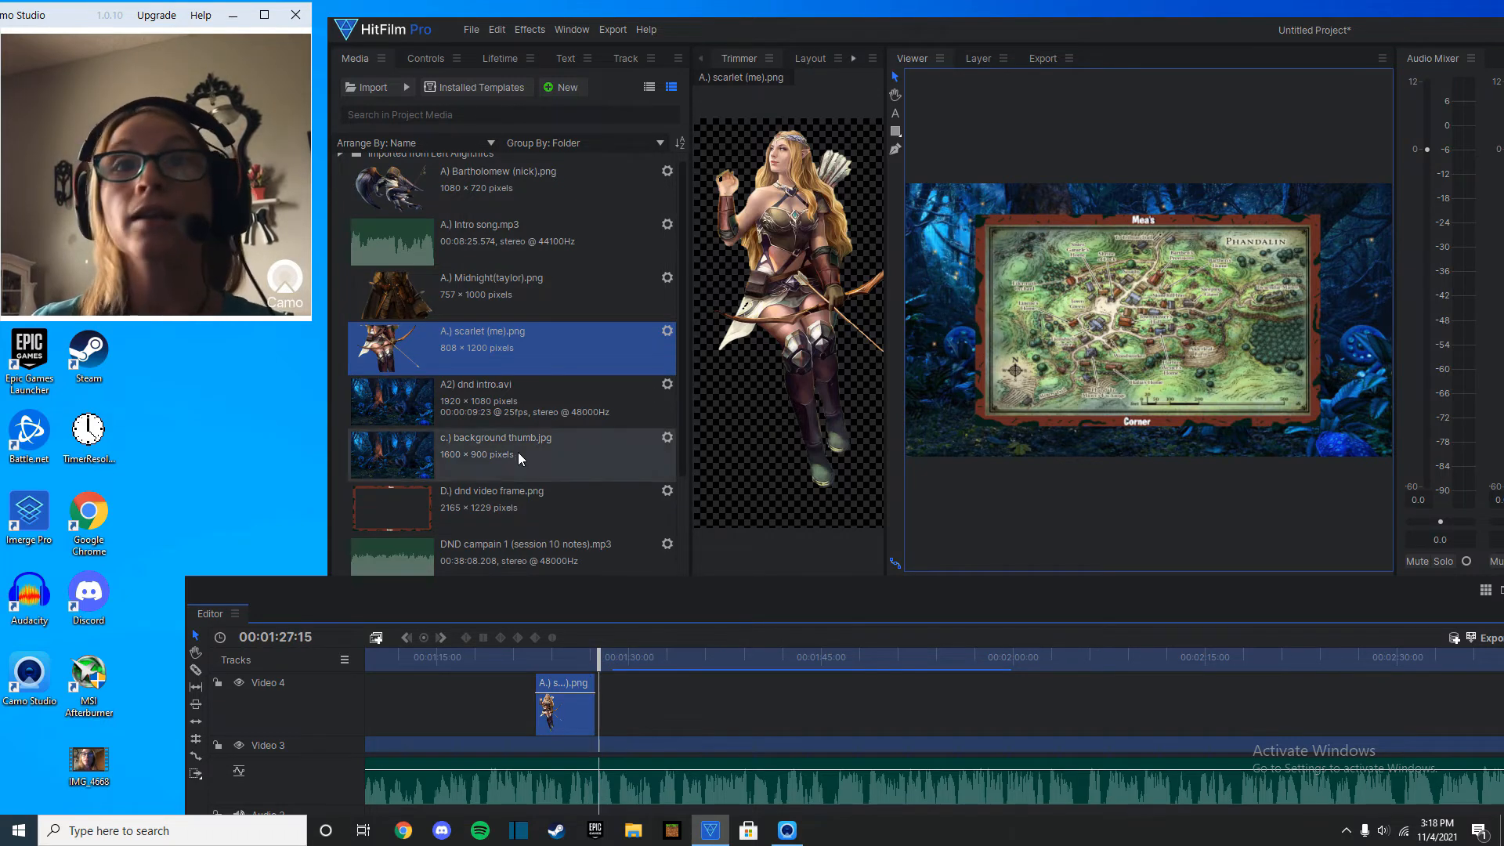
{"action": "left_click_drag", "start_coordinate": [485, 180], "coordinate": [601, 700]}
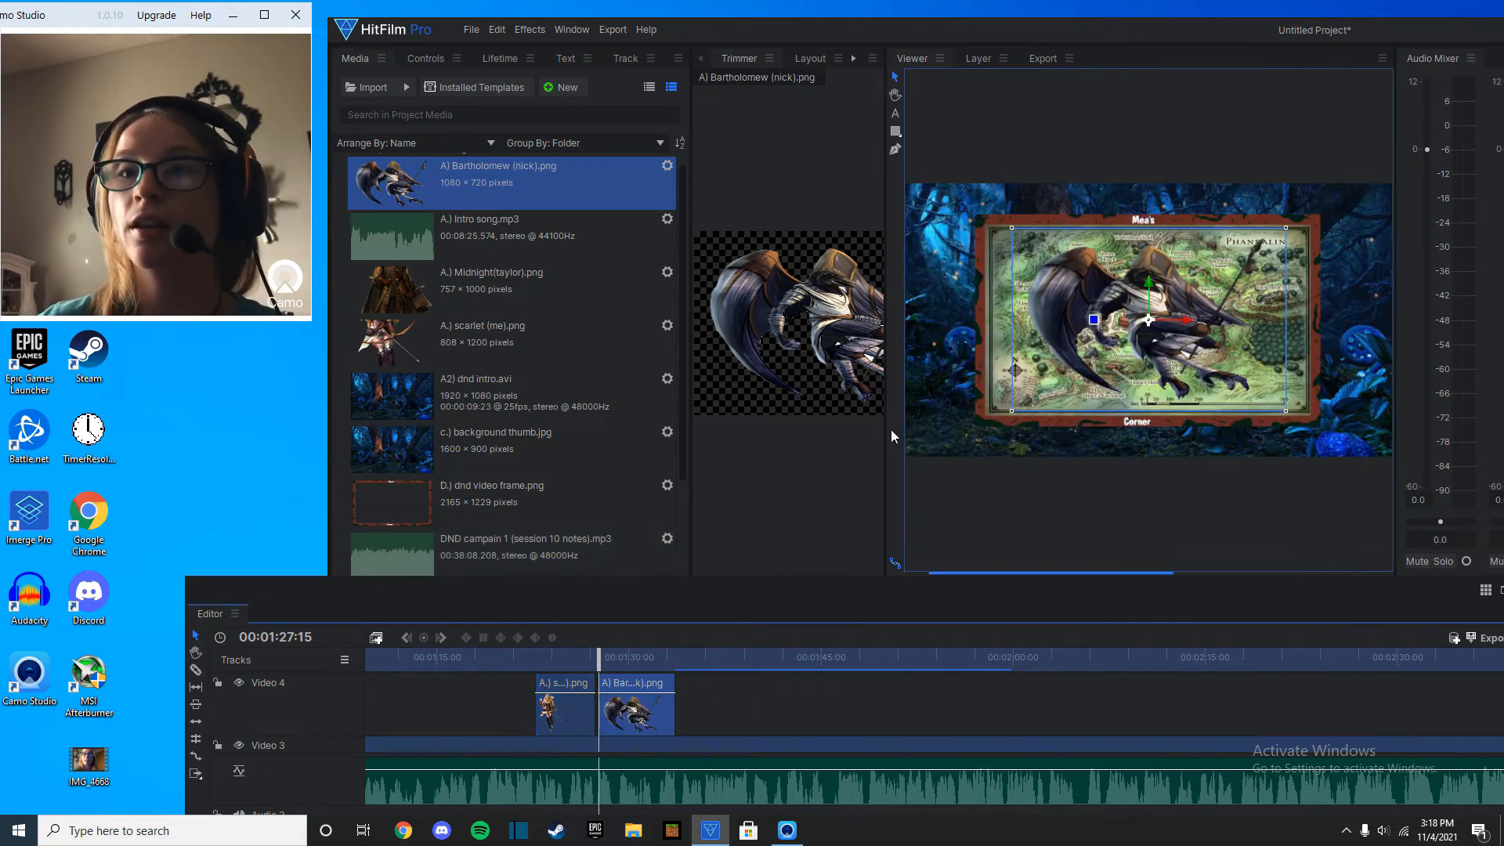
{"action": "left_click_drag", "start_coordinate": [1013, 228], "coordinate": [1277, 194]}
{"action": "left_click_drag", "start_coordinate": [1142, 342], "coordinate": [1295, 327]}
Play to 00:01:28:16 and trim the Bartholomew clip to end there.
{"action": "key", "text": "space"}
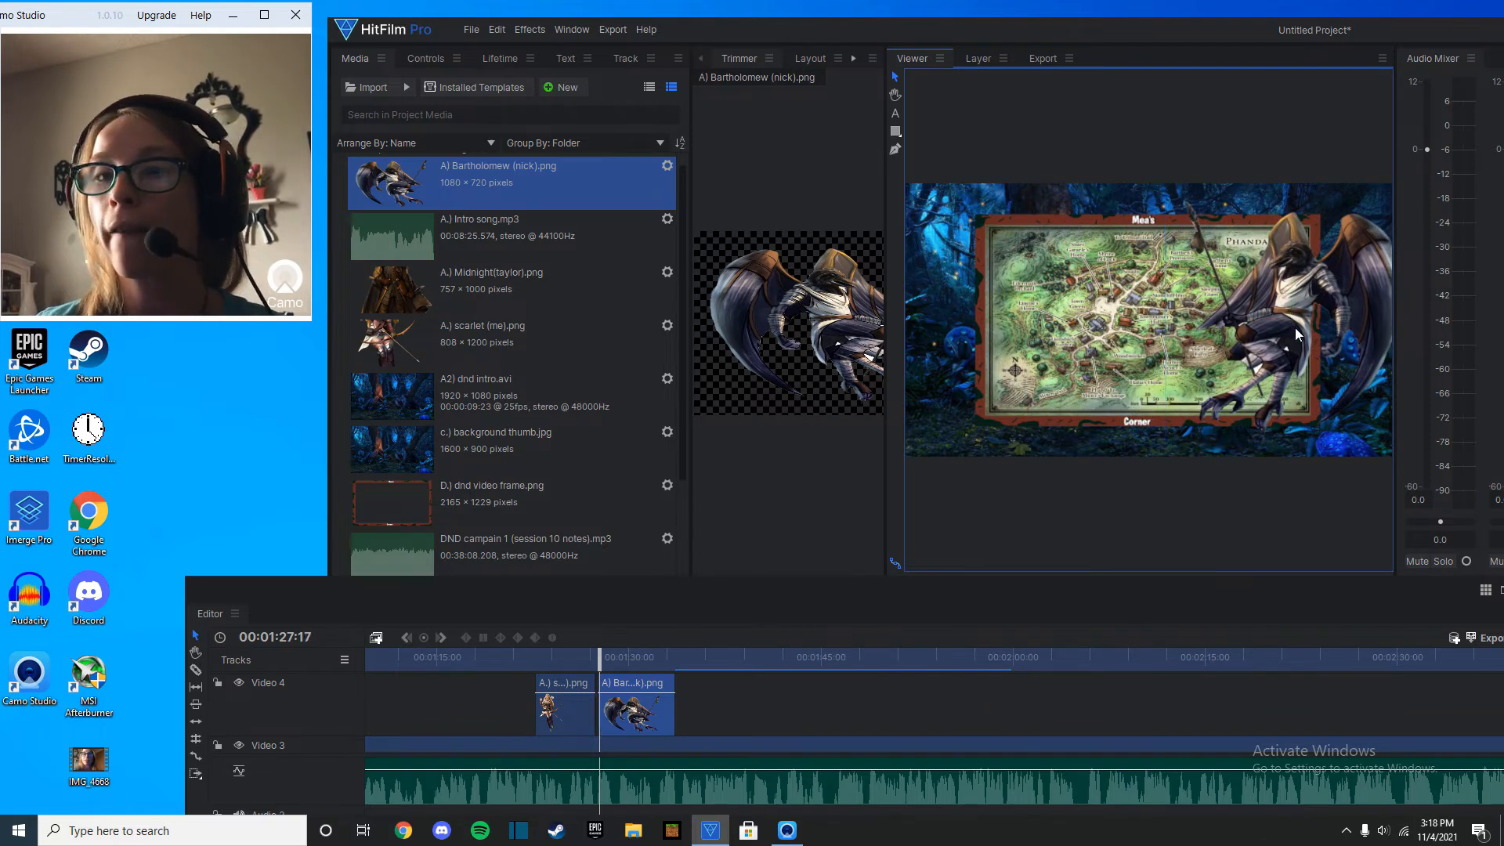
{"action": "key", "text": "space"}
{"action": "left_click_drag", "start_coordinate": [677, 727], "coordinate": [613, 735]}
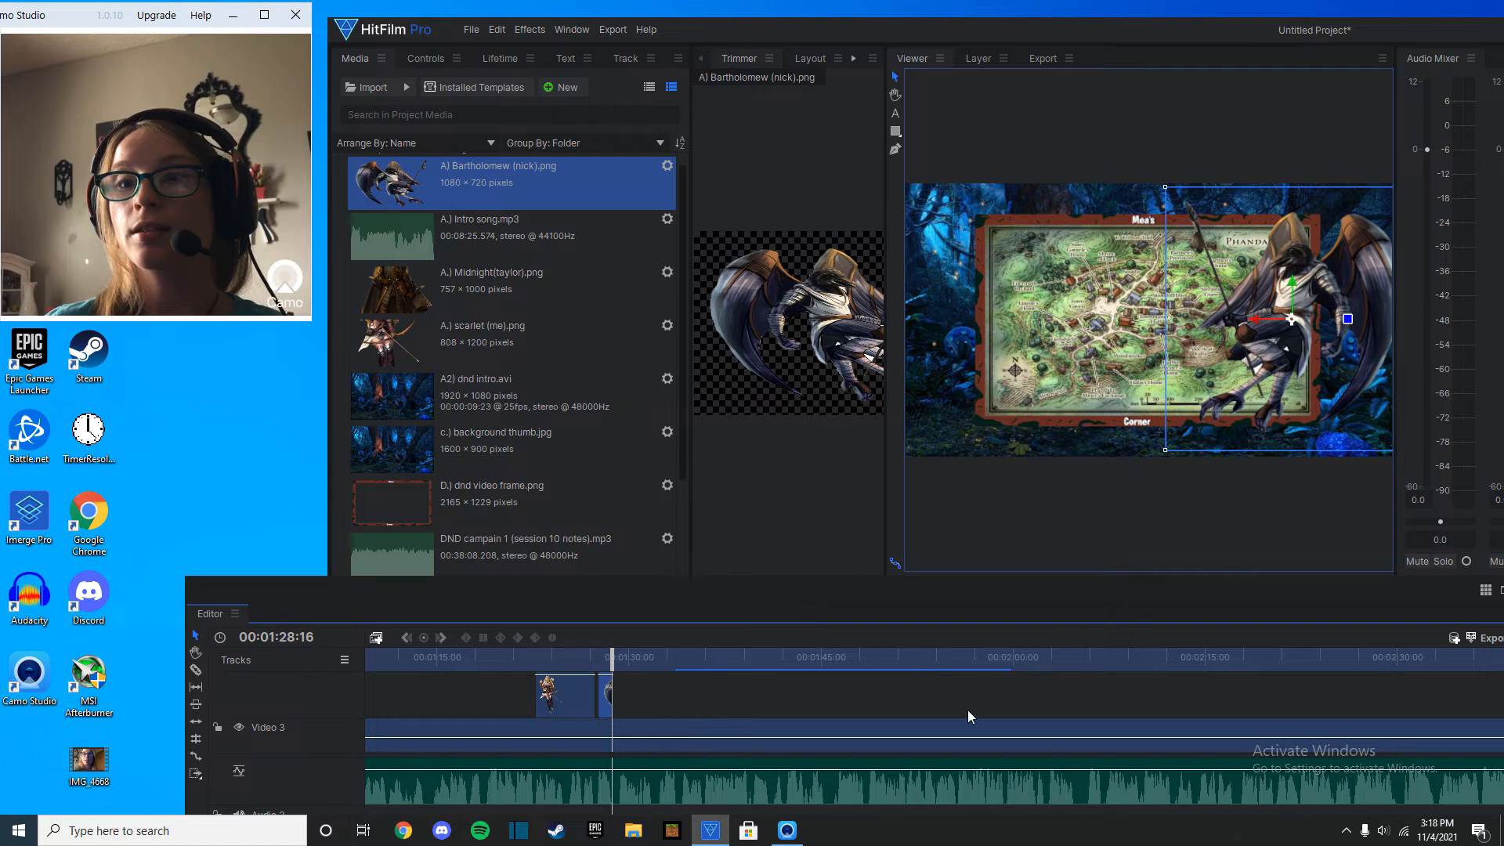
Slice the video frame, Phandalin map and background clips on Video 3, Video 2 and Video 1 at 00:01:28:16.
{"action": "left_click_drag", "start_coordinate": [1338, 586], "coordinate": [1278, 534]}
{"action": "mouse_move", "coordinate": [1456, 646]}
{"action": "left_mouse_down"}
{"action": "mouse_move", "coordinate": [1452, 671]}
{"action": "mouse_move", "coordinate": [1440, 642]}
{"action": "left_mouse_up"}
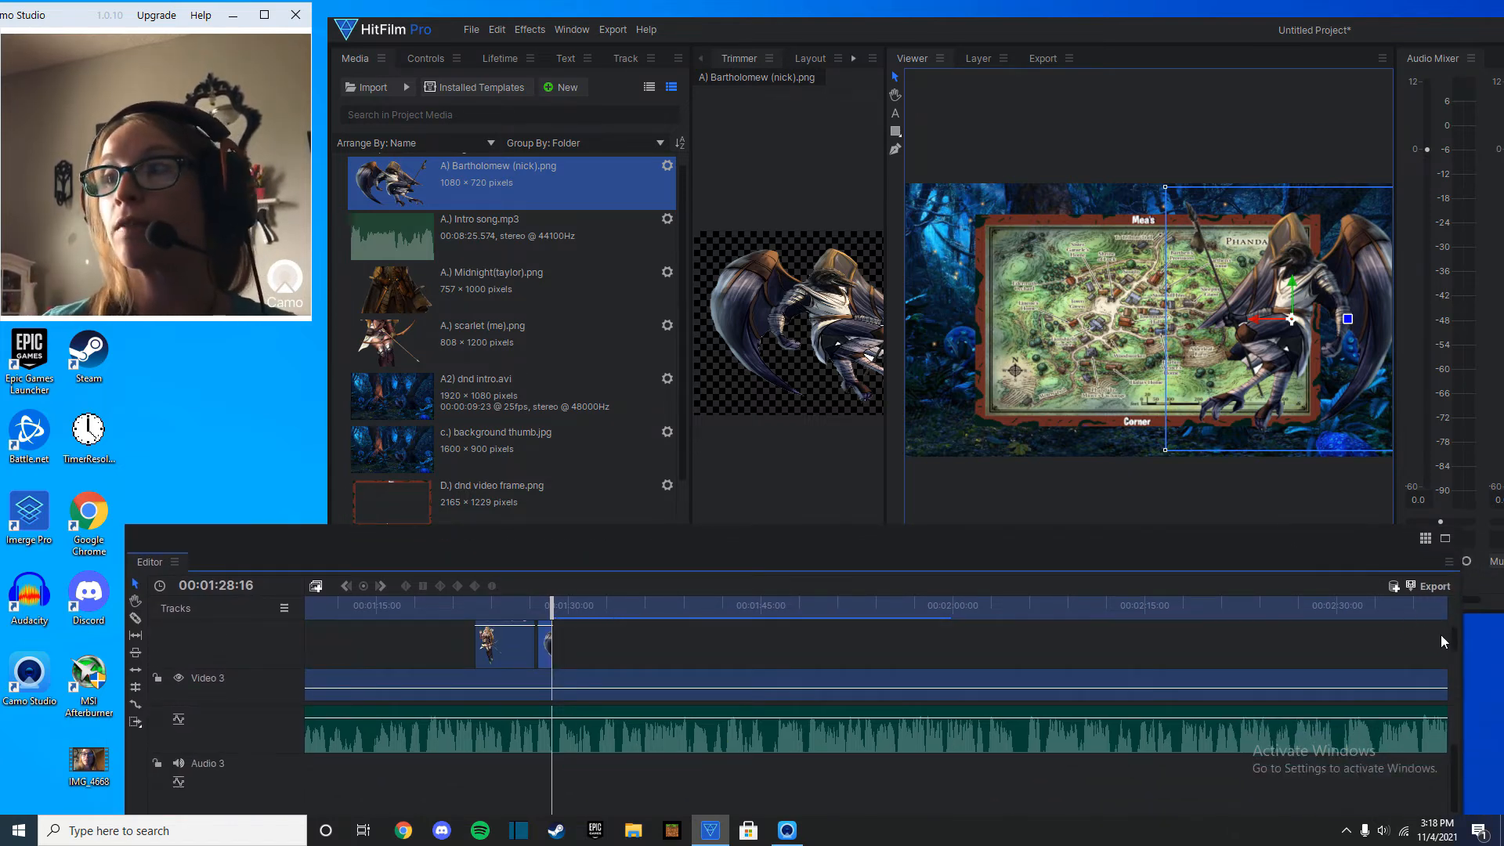
{"action": "left_click_drag", "start_coordinate": [1455, 643], "coordinate": [1455, 661]}
{"action": "left_click_drag", "start_coordinate": [463, 534], "coordinate": [603, 370]}
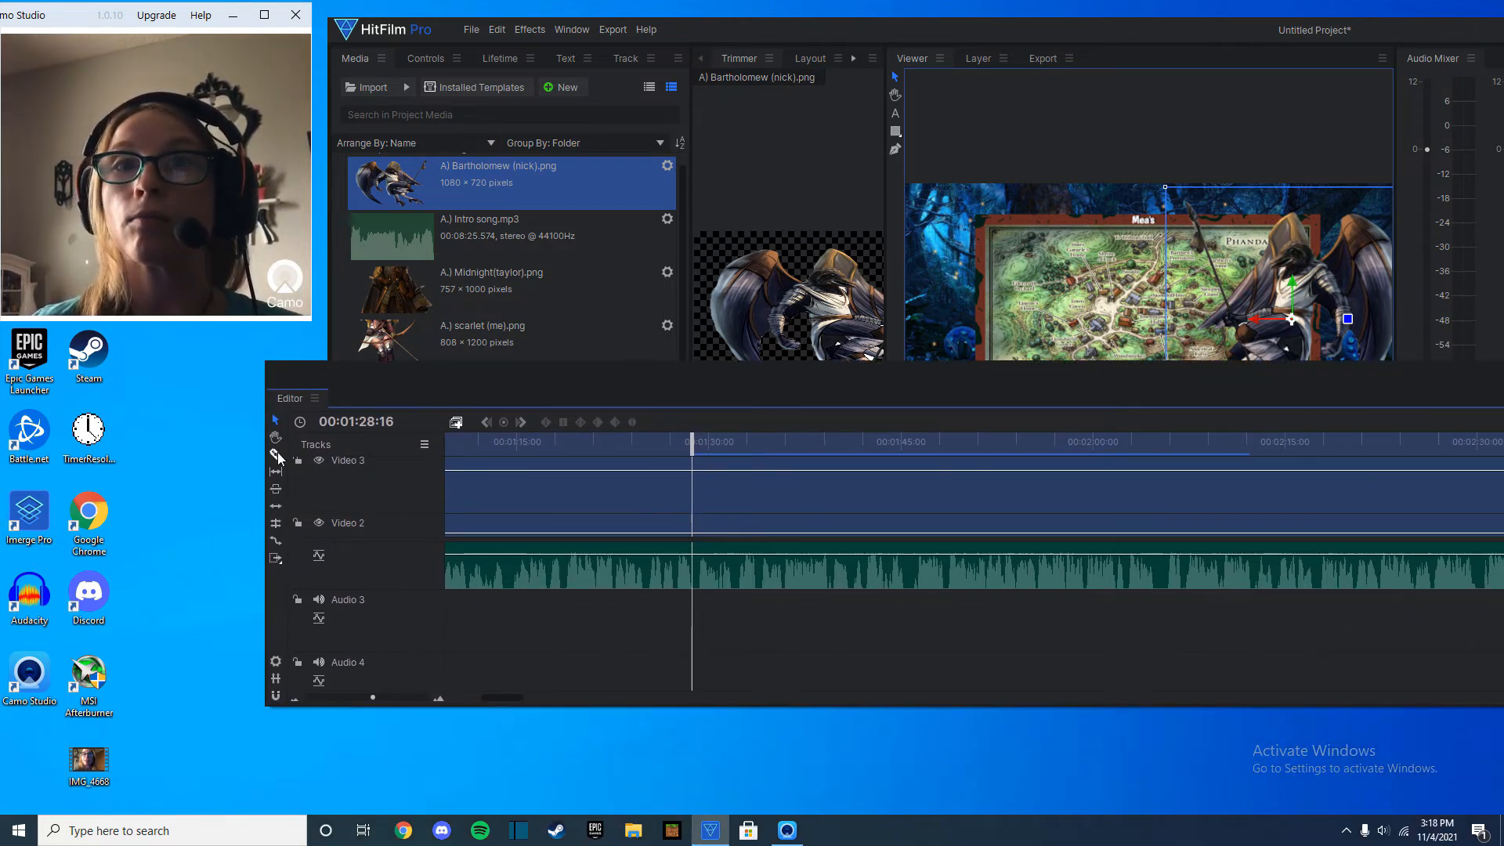
{"action": "scroll", "coordinate": [713, 501], "scroll_direction": "up", "scroll_amount": 1}
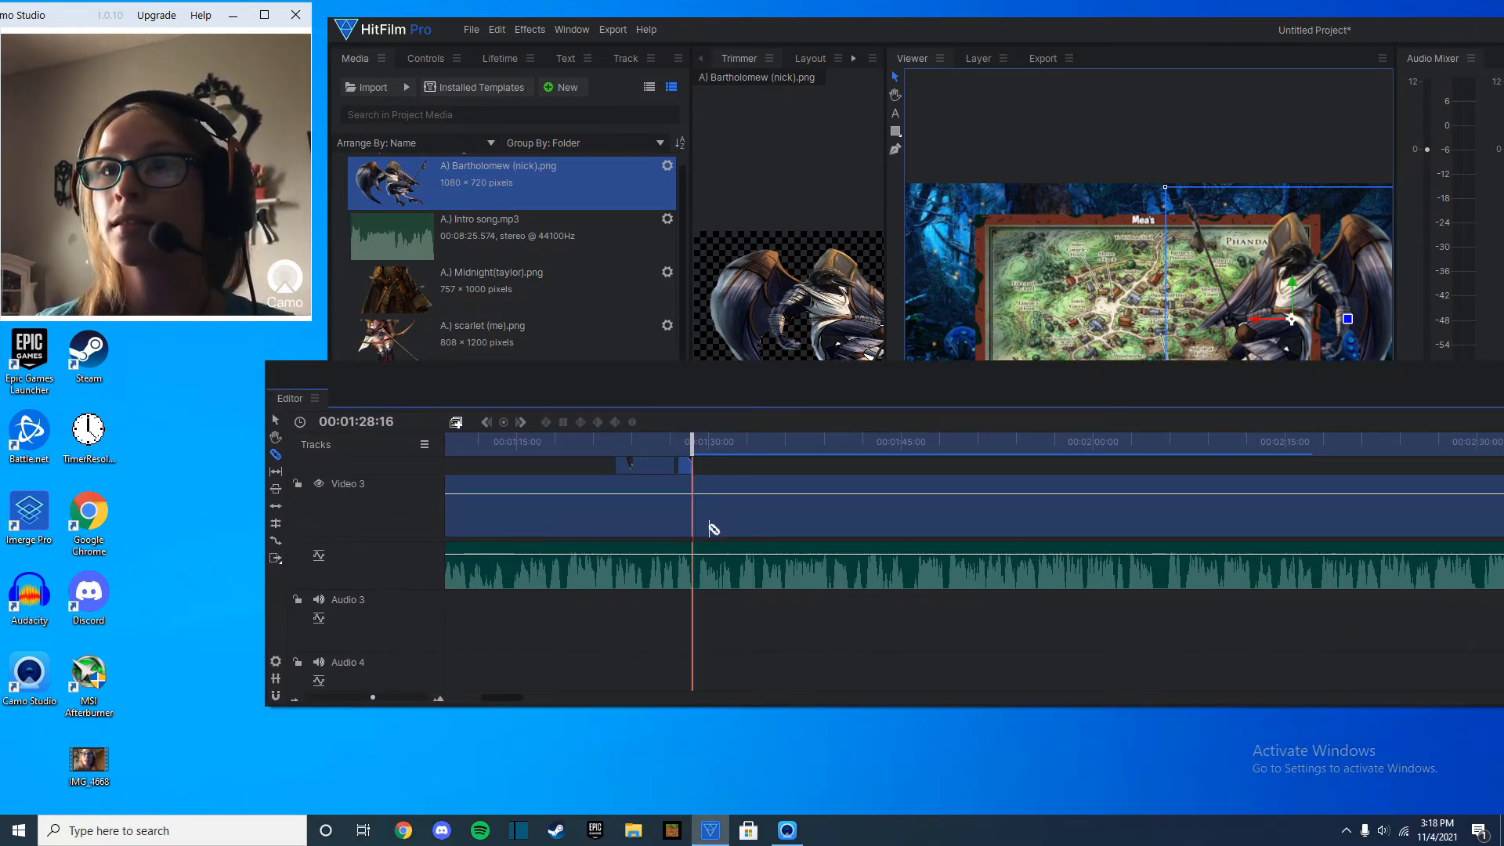
{"action": "left_click_drag", "start_coordinate": [706, 528], "coordinate": [774, 540]}
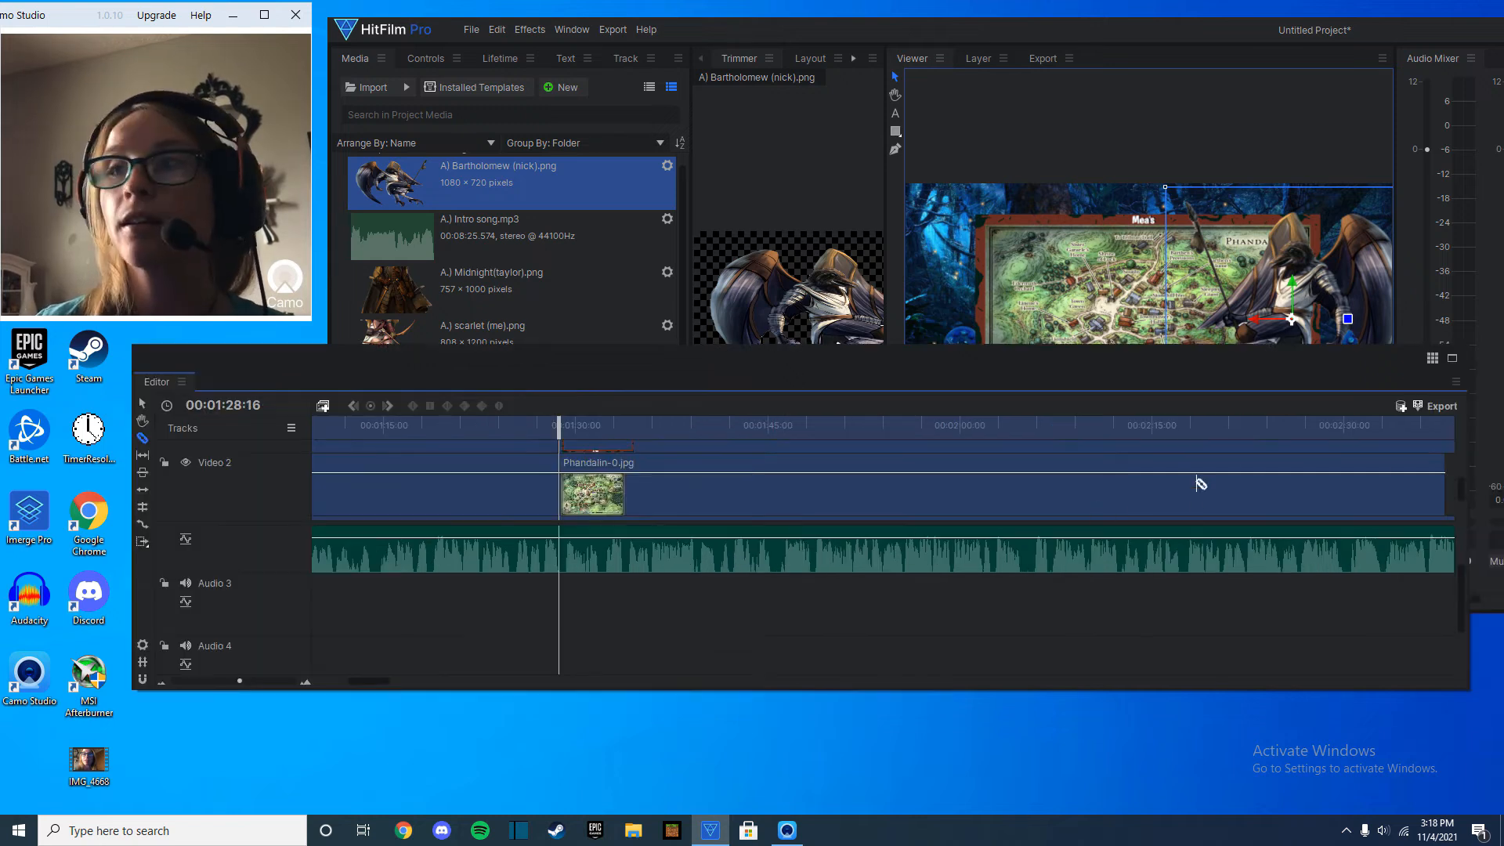
{"action": "scroll", "coordinate": [675, 529], "scroll_direction": "down", "scroll_amount": 2}
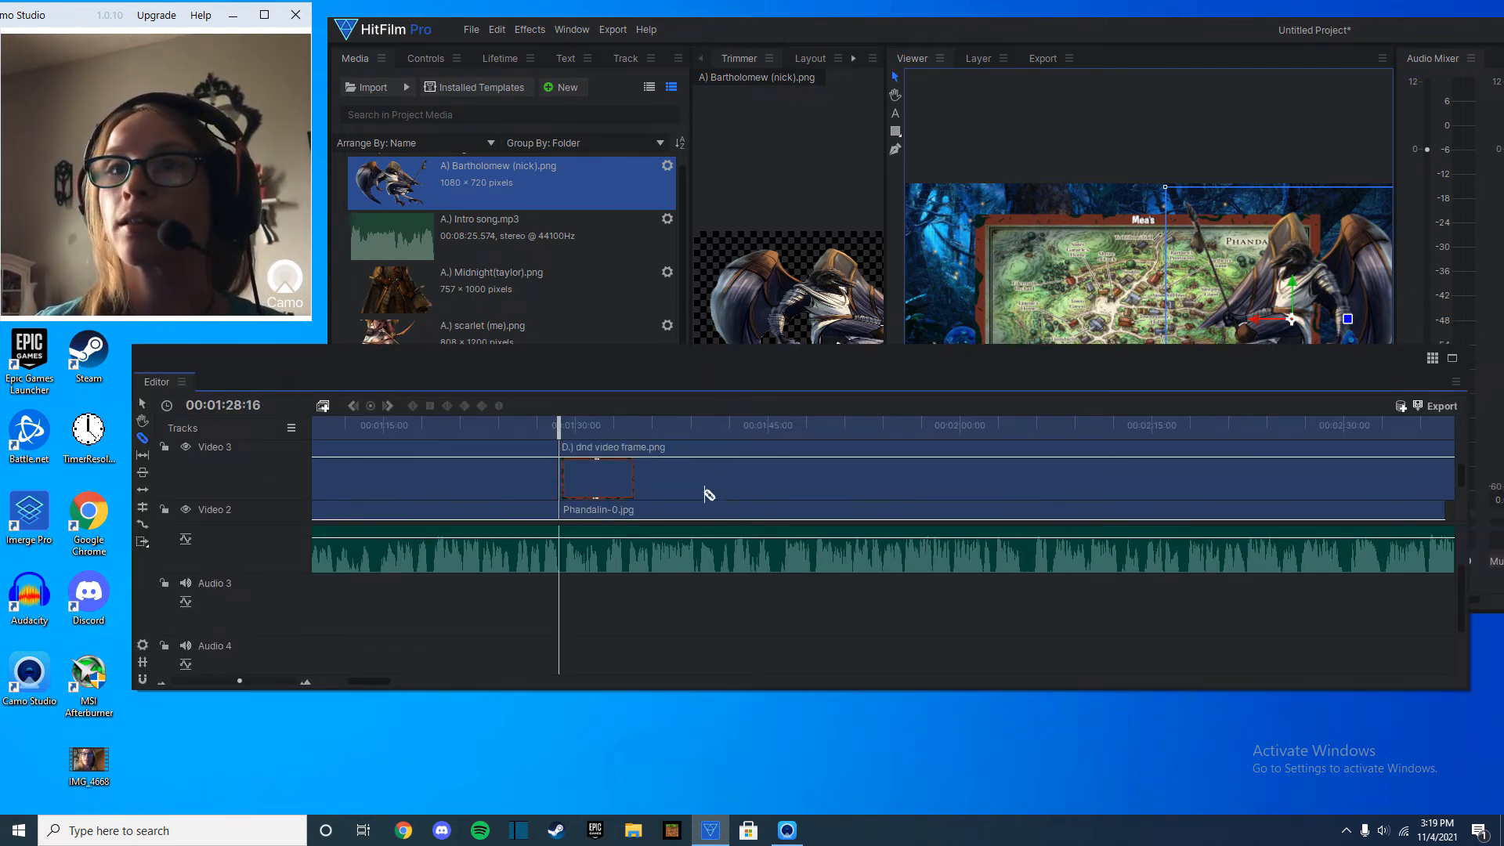
{"action": "left_click_drag", "start_coordinate": [579, 503], "coordinate": [577, 512]}
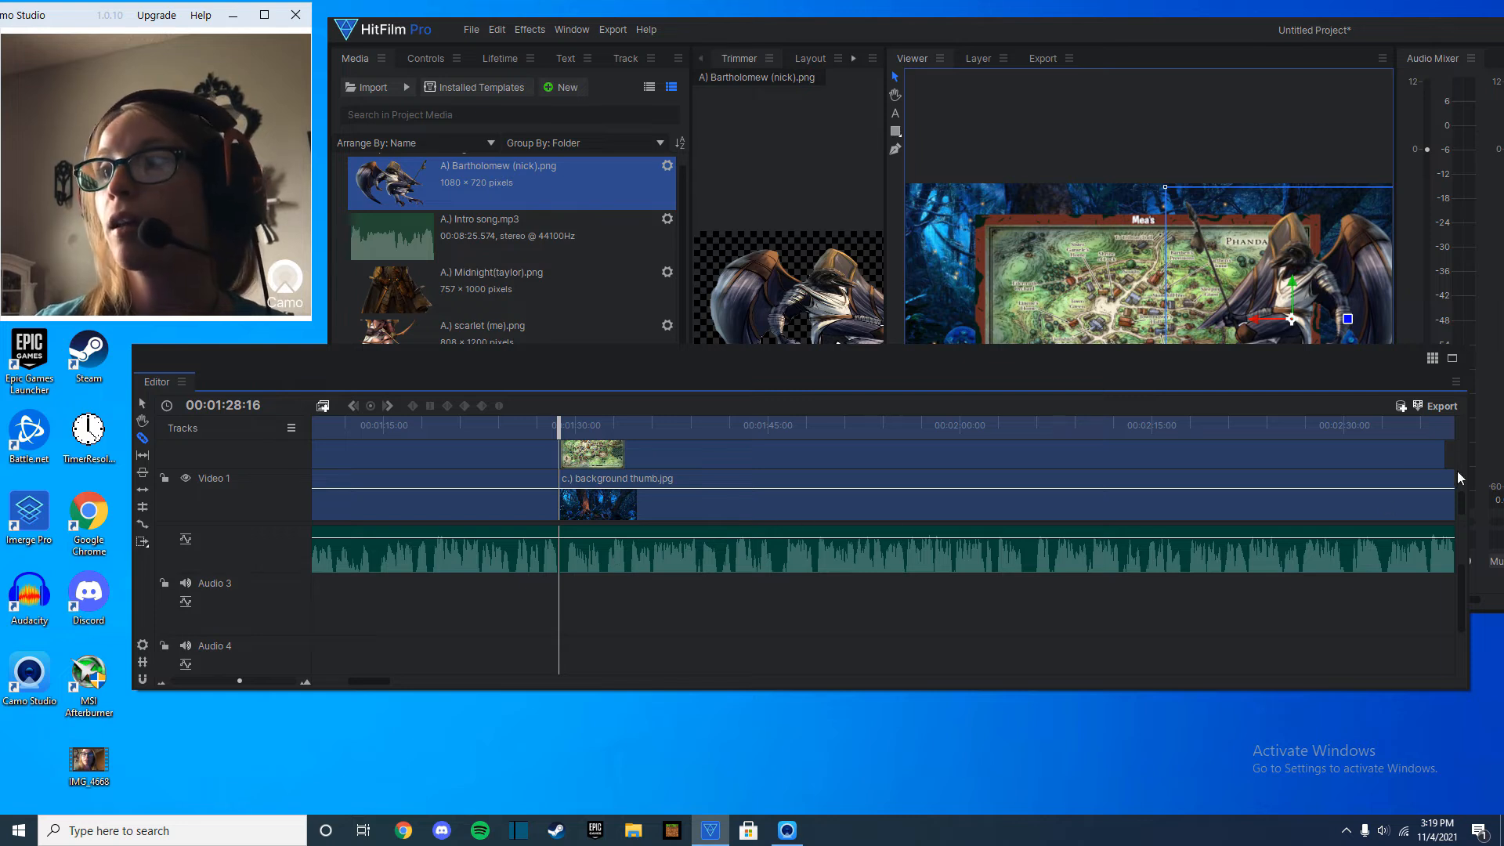
Remove the frame, map and background segments that follow the cut at 00:01:28:16.
{"action": "scroll", "coordinate": [1463, 503], "scroll_direction": "up", "scroll_amount": 2}
{"action": "right_click", "coordinate": [919, 470]}
{"action": "left_click", "coordinate": [975, 343]}
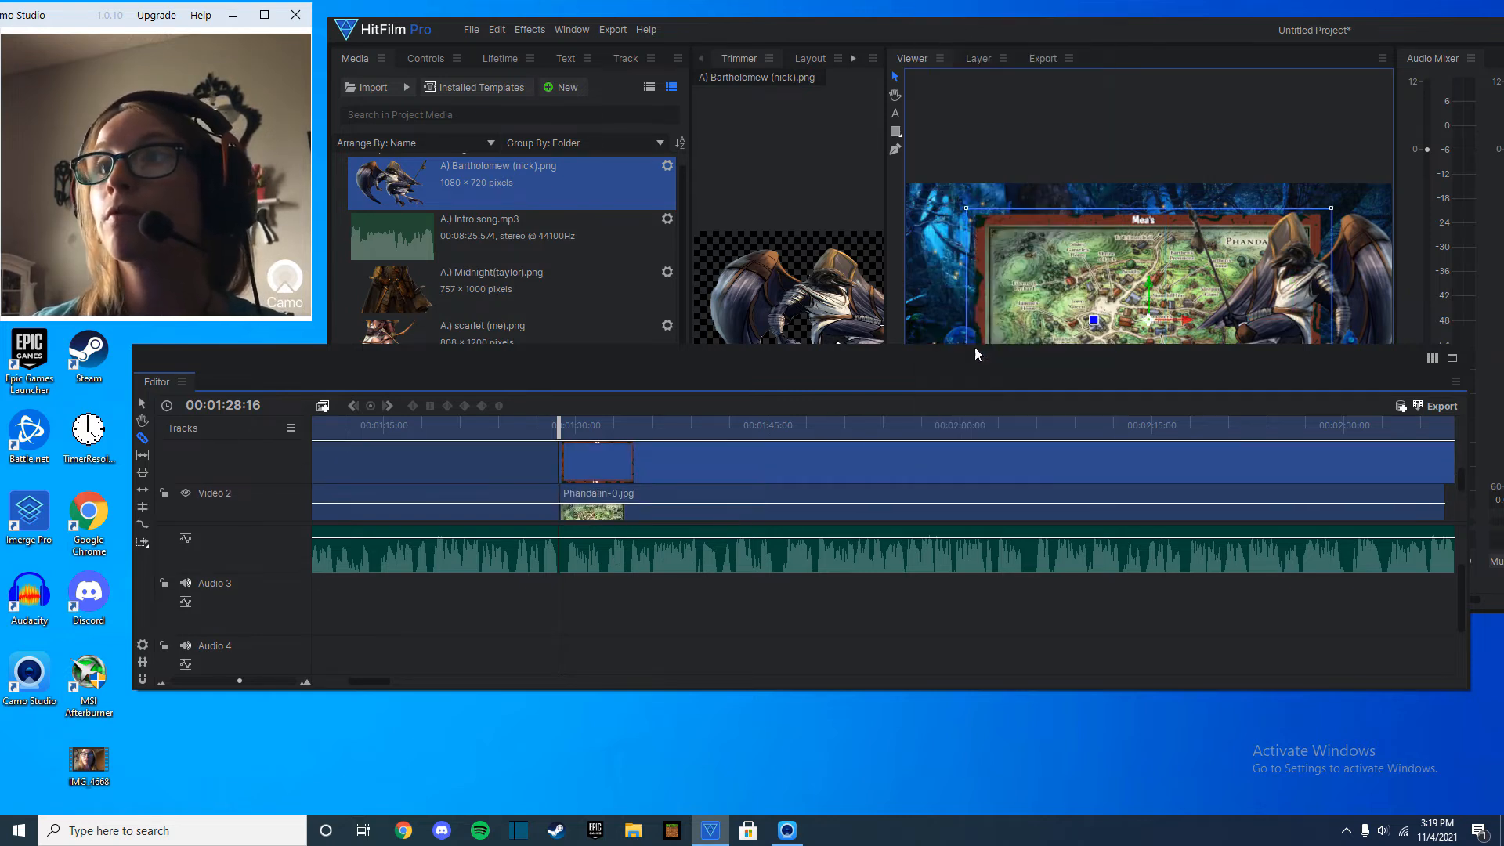
{"action": "right_click", "coordinate": [833, 501]}
{"action": "left_click", "coordinate": [887, 376]}
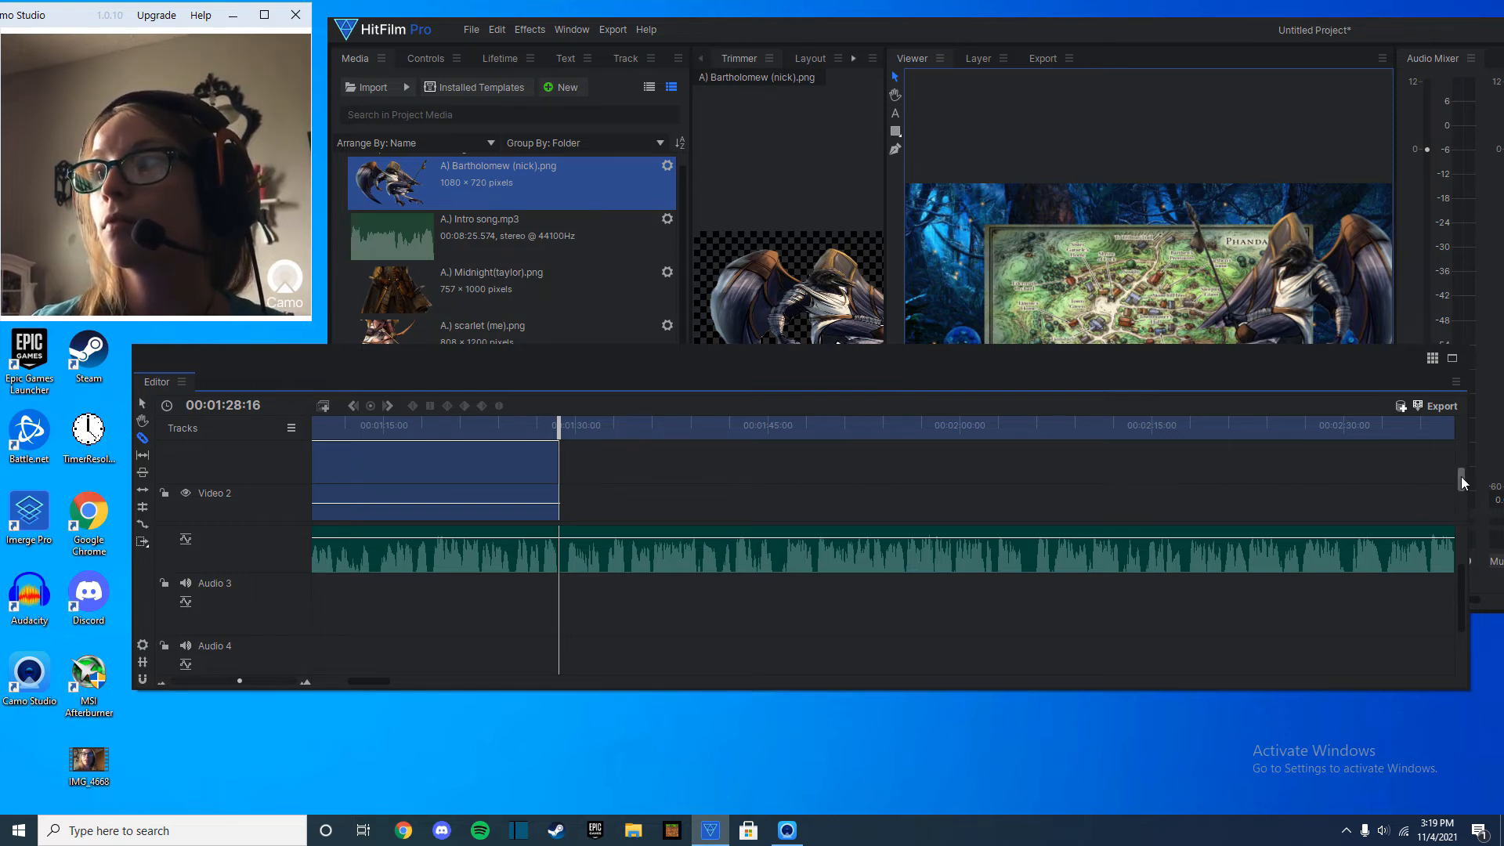
{"action": "scroll", "coordinate": [1460, 476], "scroll_direction": "down", "scroll_amount": 2}
{"action": "right_click", "coordinate": [791, 511]}
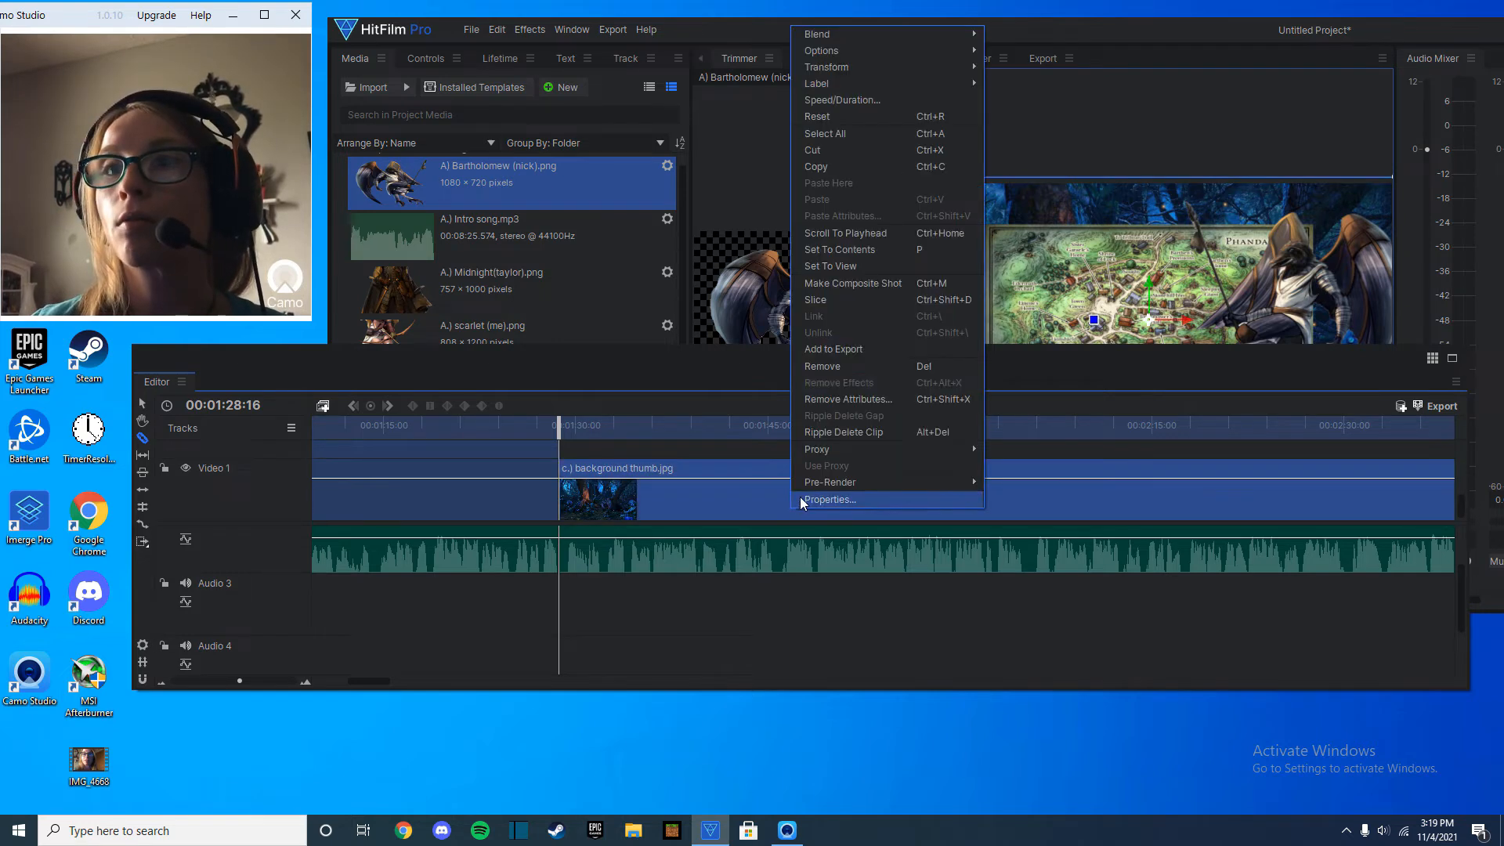
{"action": "left_click", "coordinate": [846, 373]}
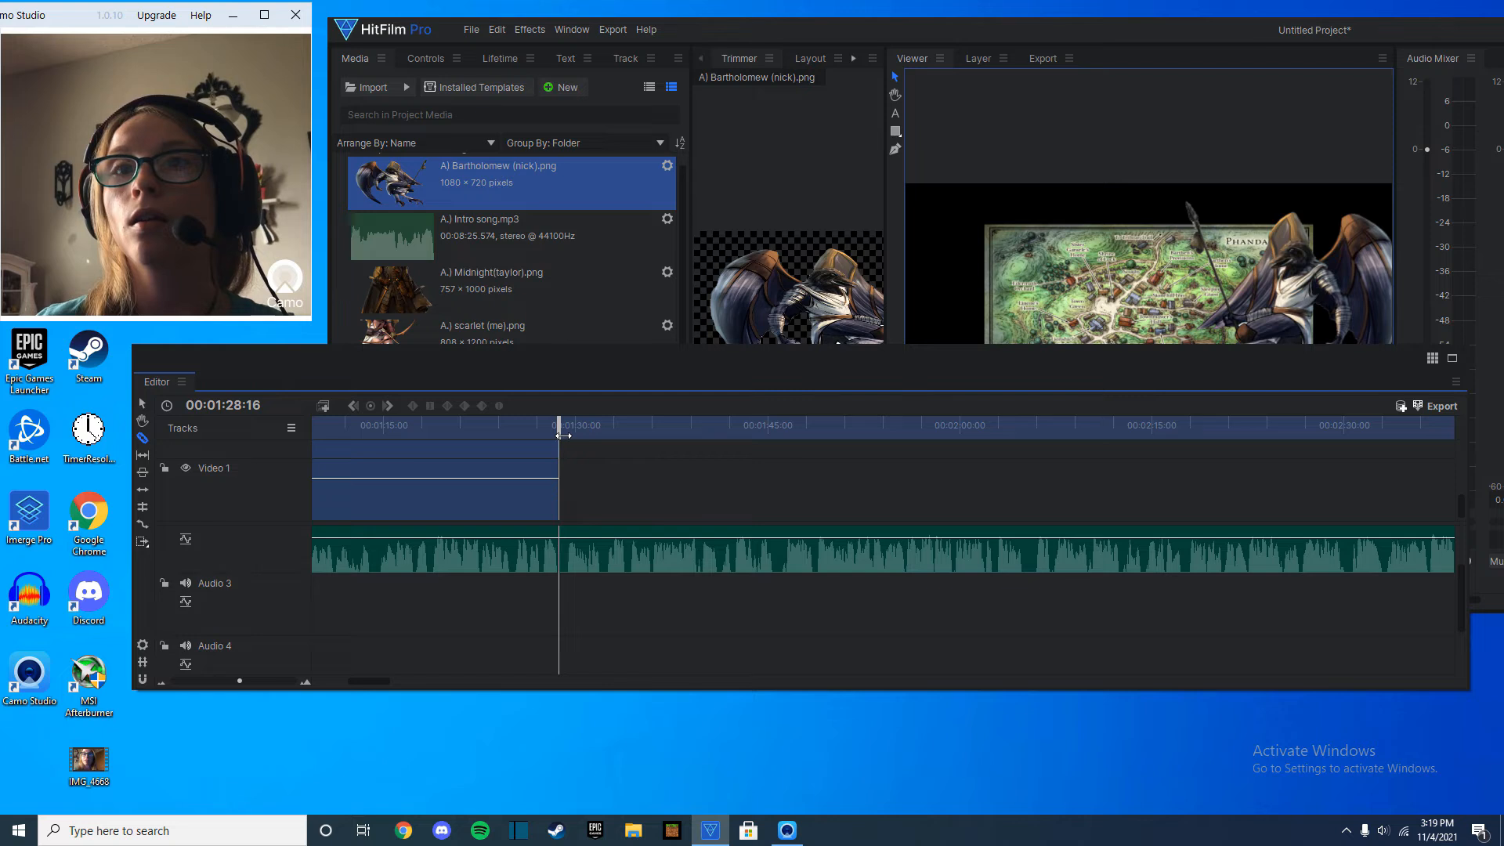
Slice the session audio at the end of the video clips and remove the remainder.
{"action": "left_click_drag", "start_coordinate": [563, 435], "coordinate": [511, 434]}
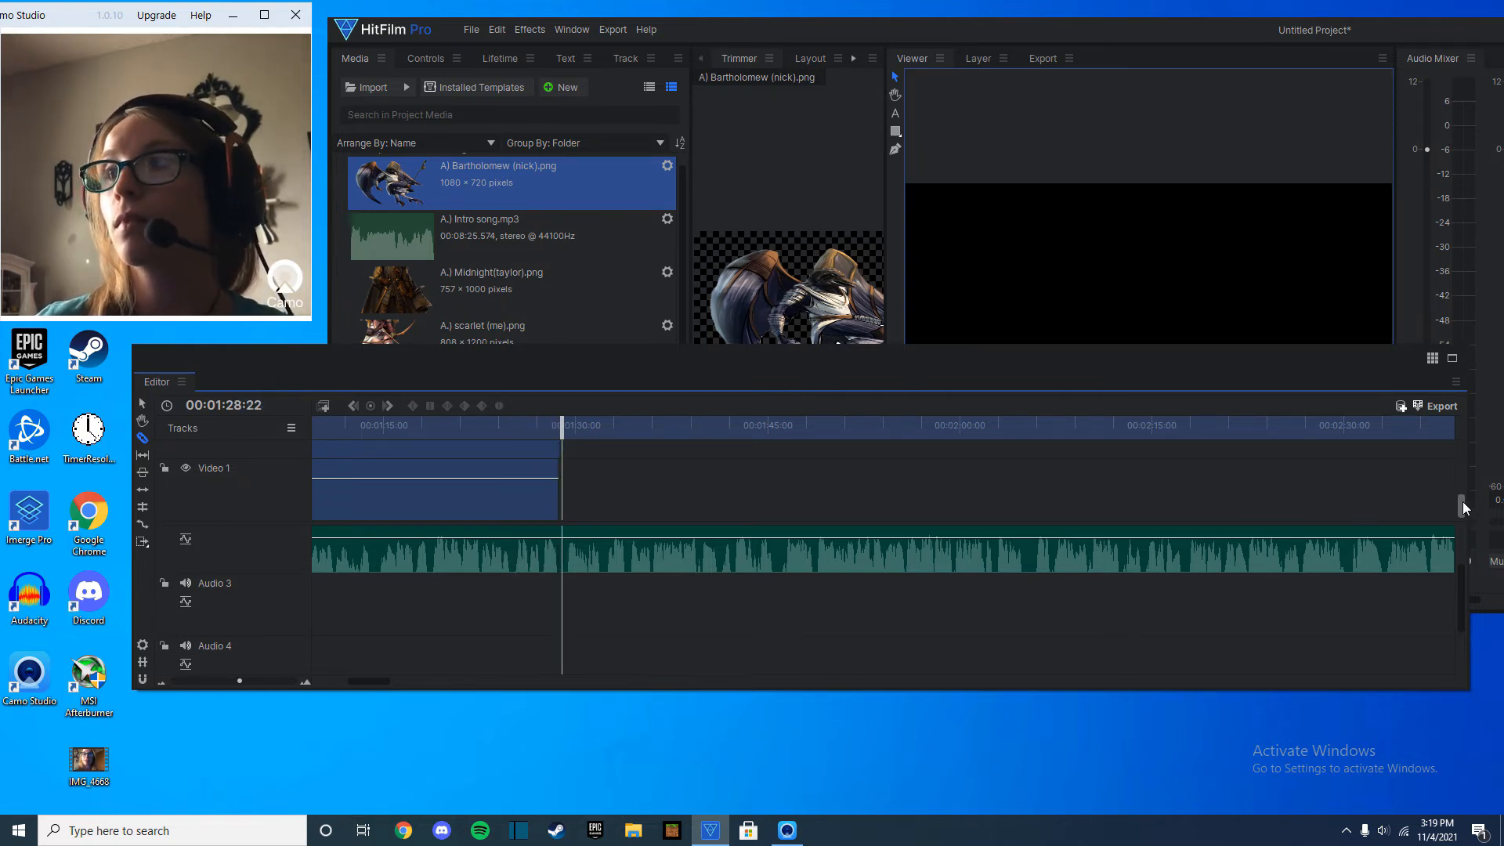
{"action": "right_click", "coordinate": [832, 580]}
{"action": "left_click", "coordinate": [778, 525]}
{"action": "right_click", "coordinate": [778, 545]}
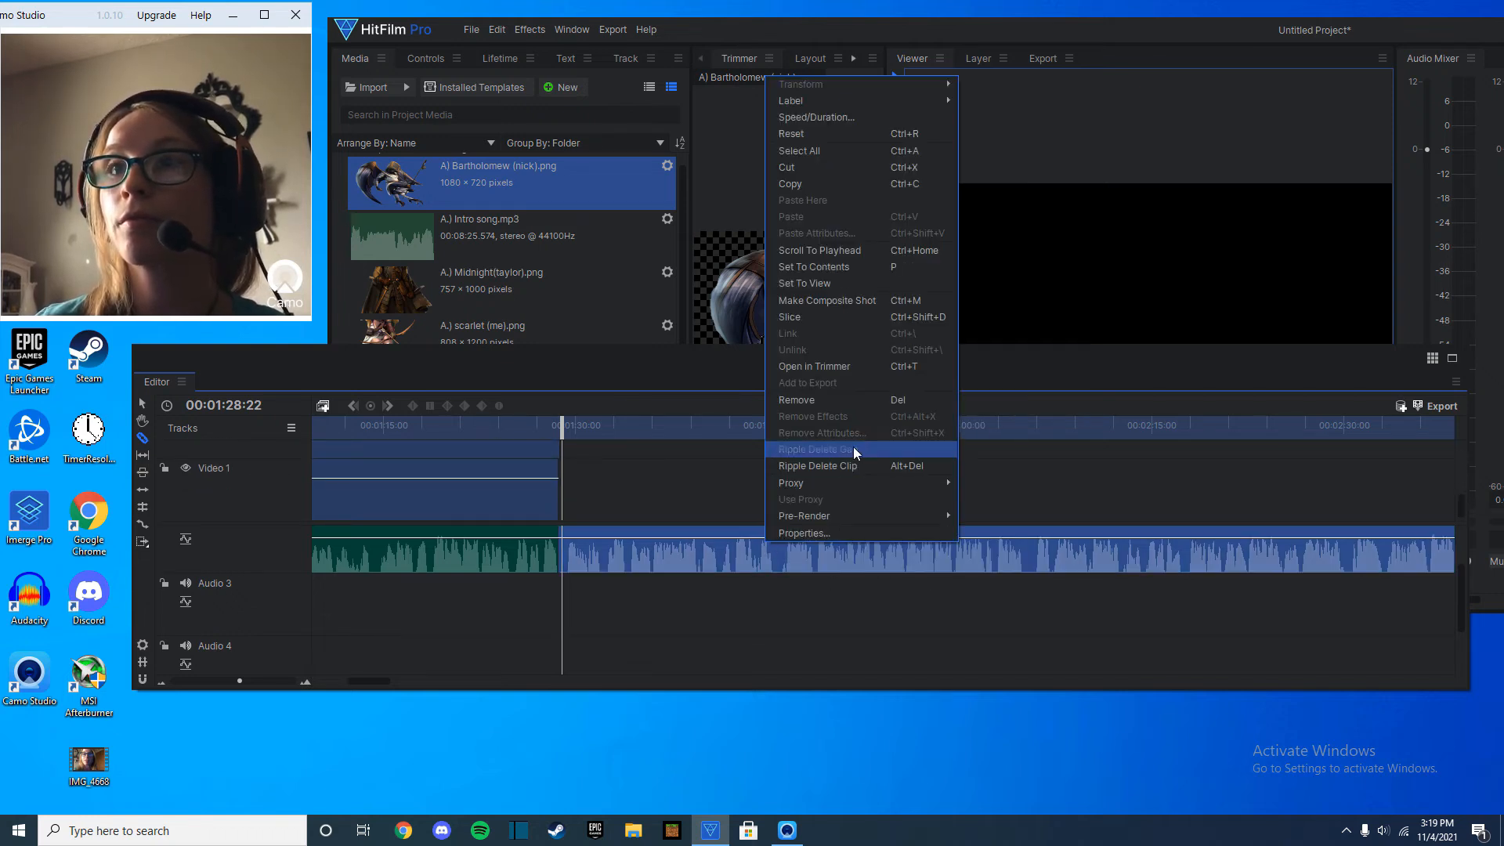
{"action": "left_click", "coordinate": [844, 400]}
{"action": "left_click_drag", "start_coordinate": [1460, 506], "coordinate": [1464, 443]}
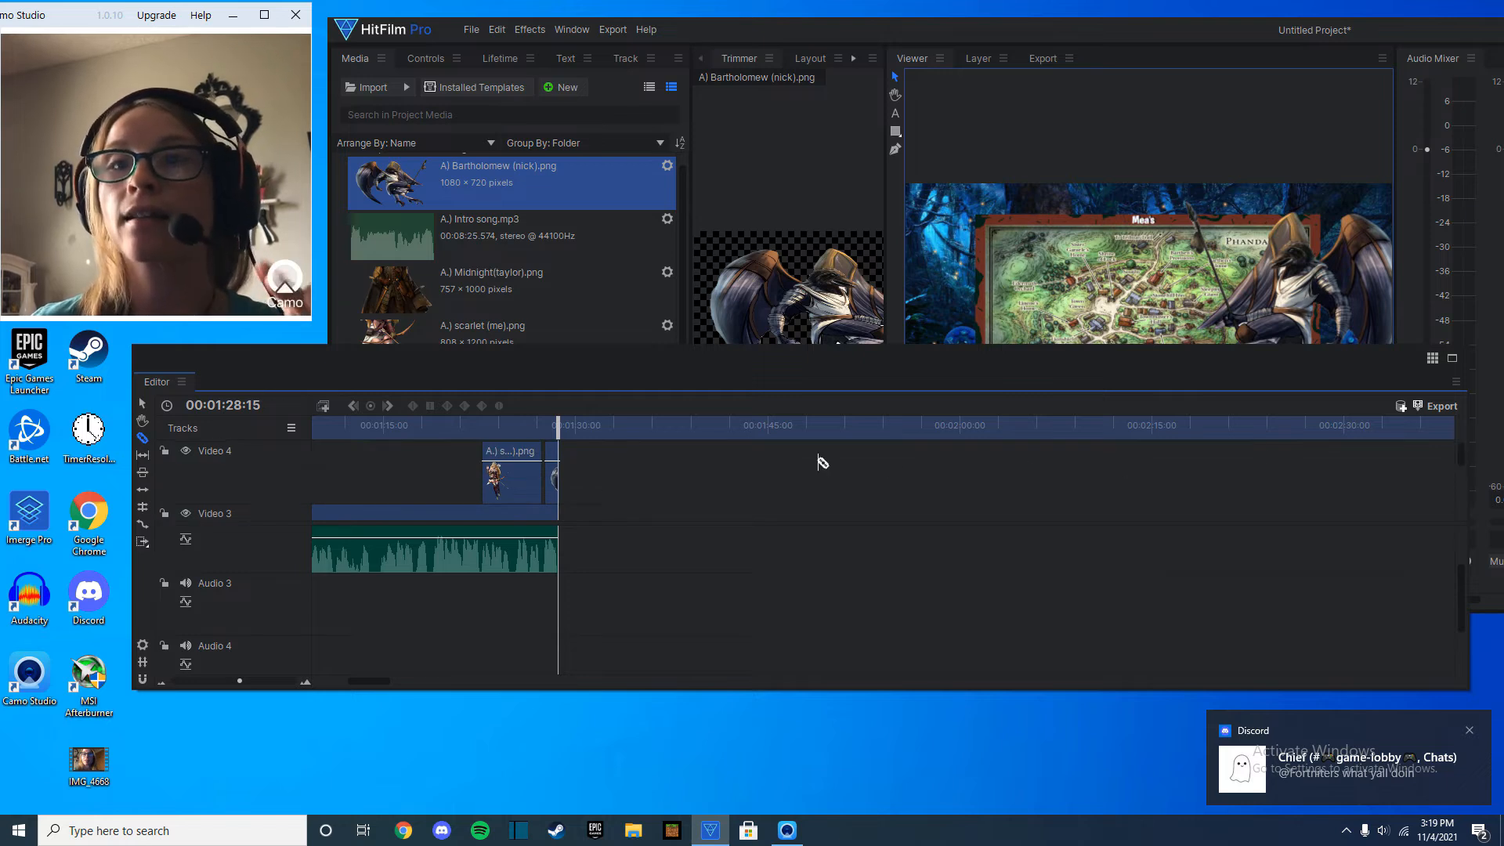
Import the Sub-like message video from the video elements folder and place it on Video 4 at 00:00:59:23.
{"action": "left_click_drag", "start_coordinate": [570, 427], "coordinate": [495, 394]}
{"action": "key", "text": "space"}
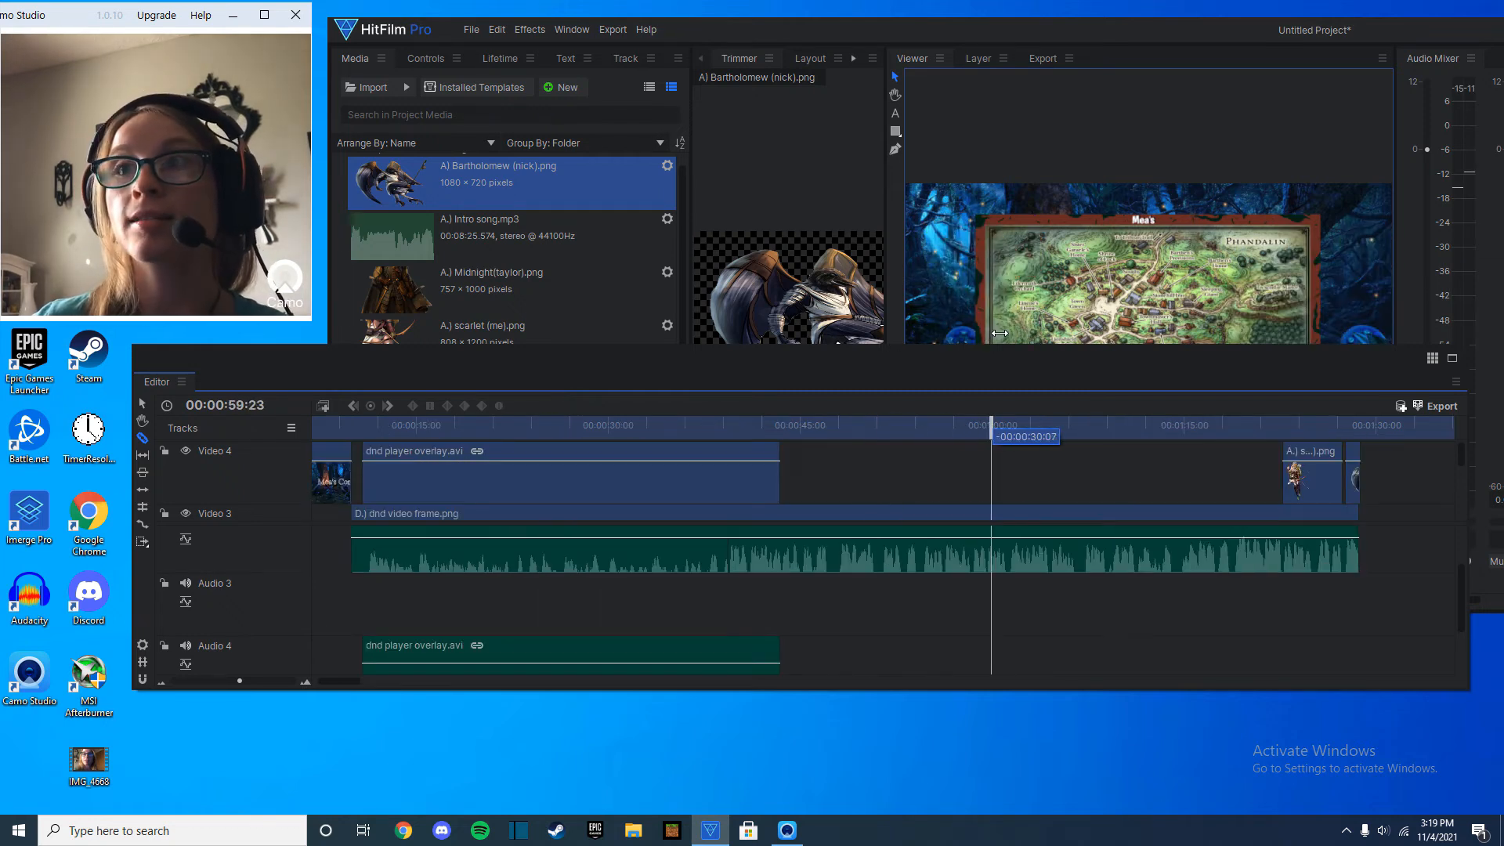
{"action": "scroll", "coordinate": [426, 149], "scroll_direction": "down", "scroll_amount": 1}
{"action": "scroll", "coordinate": [467, 220], "scroll_direction": "down", "scroll_amount": 2}
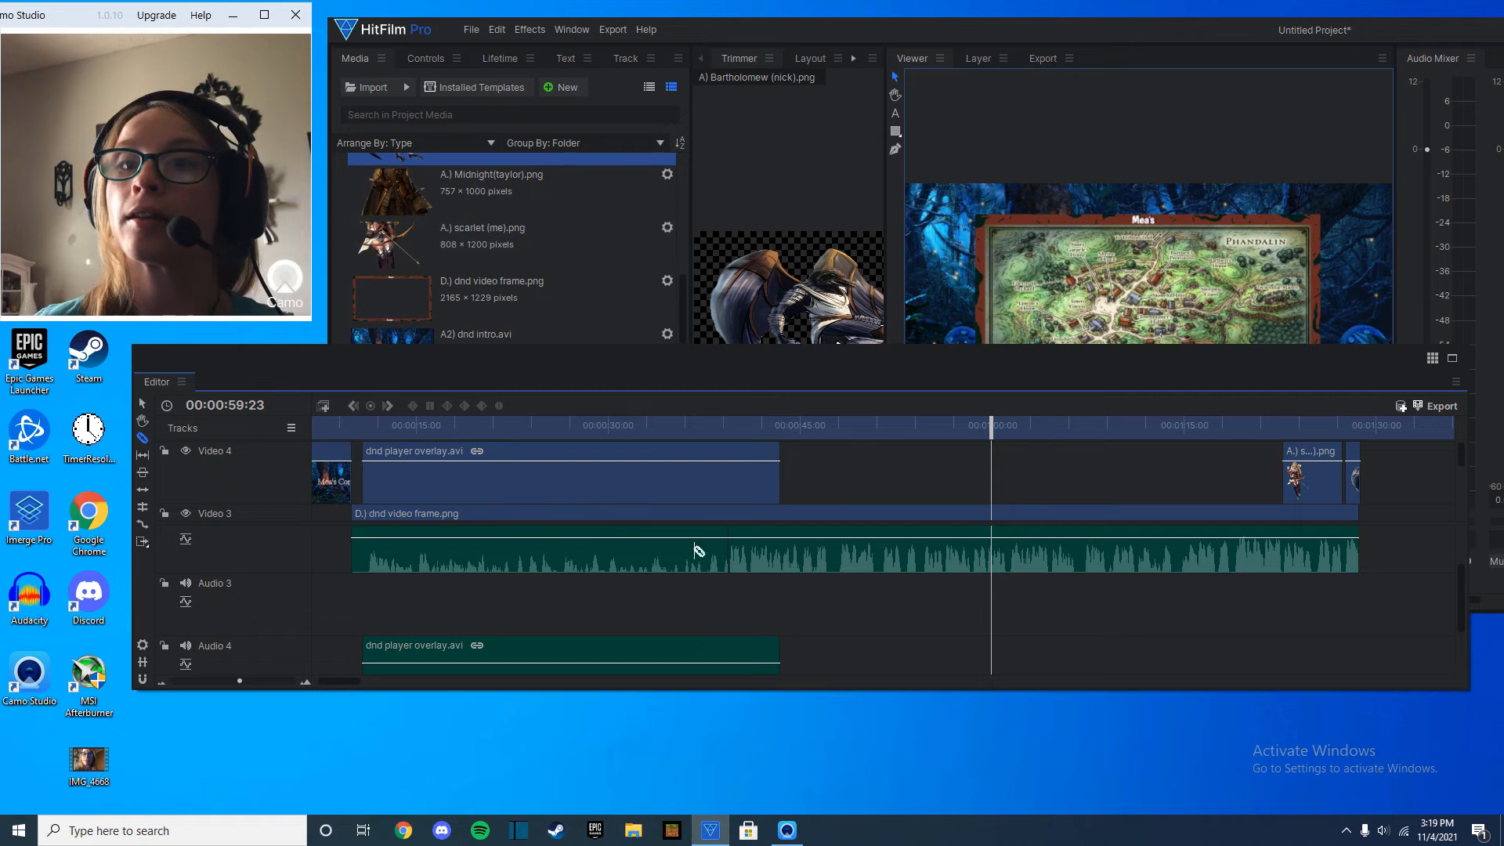
{"action": "left_click", "coordinate": [637, 828]}
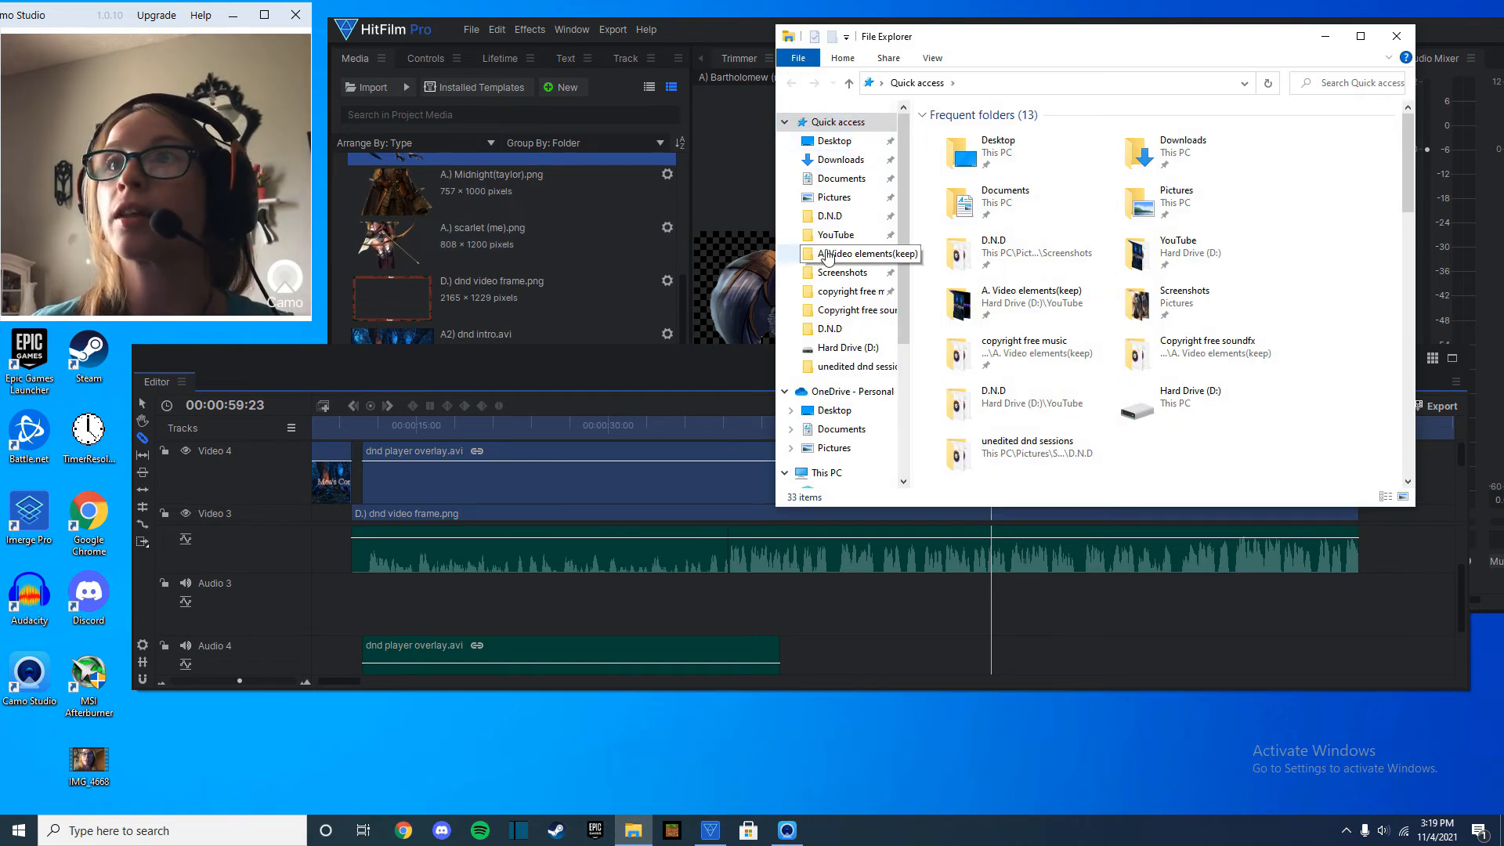
{"action": "left_click", "coordinate": [843, 236]}
{"action": "left_click_drag", "start_coordinate": [493, 296], "coordinate": [991, 473]}
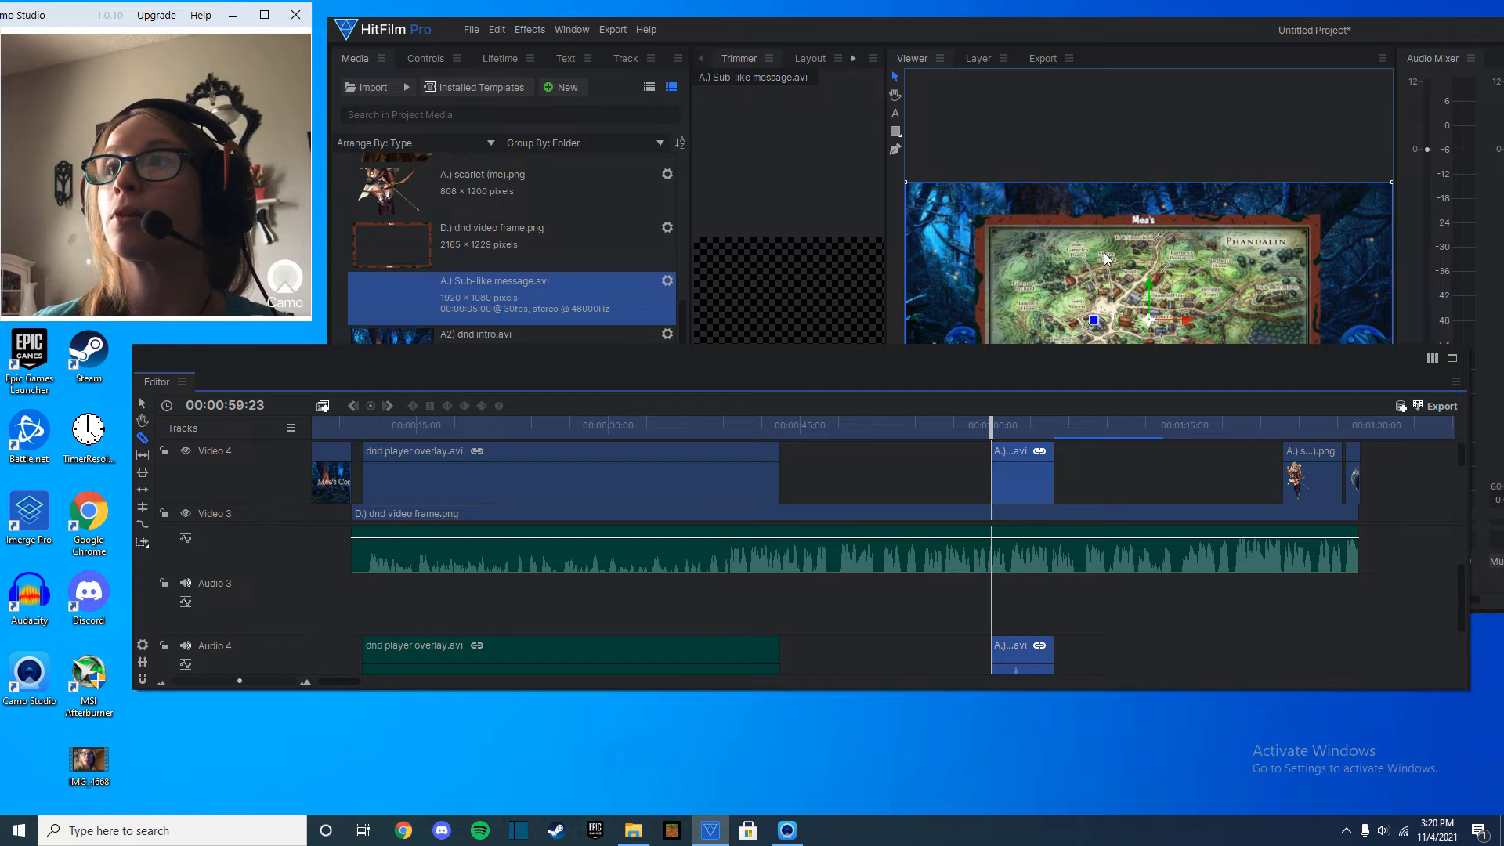
Shrink the Subscribe message, position it over the top edge of the map frame, and preview its animation.
{"action": "left_click_drag", "start_coordinate": [1045, 351], "coordinate": [1005, 435]}
{"action": "key", "text": "space"}
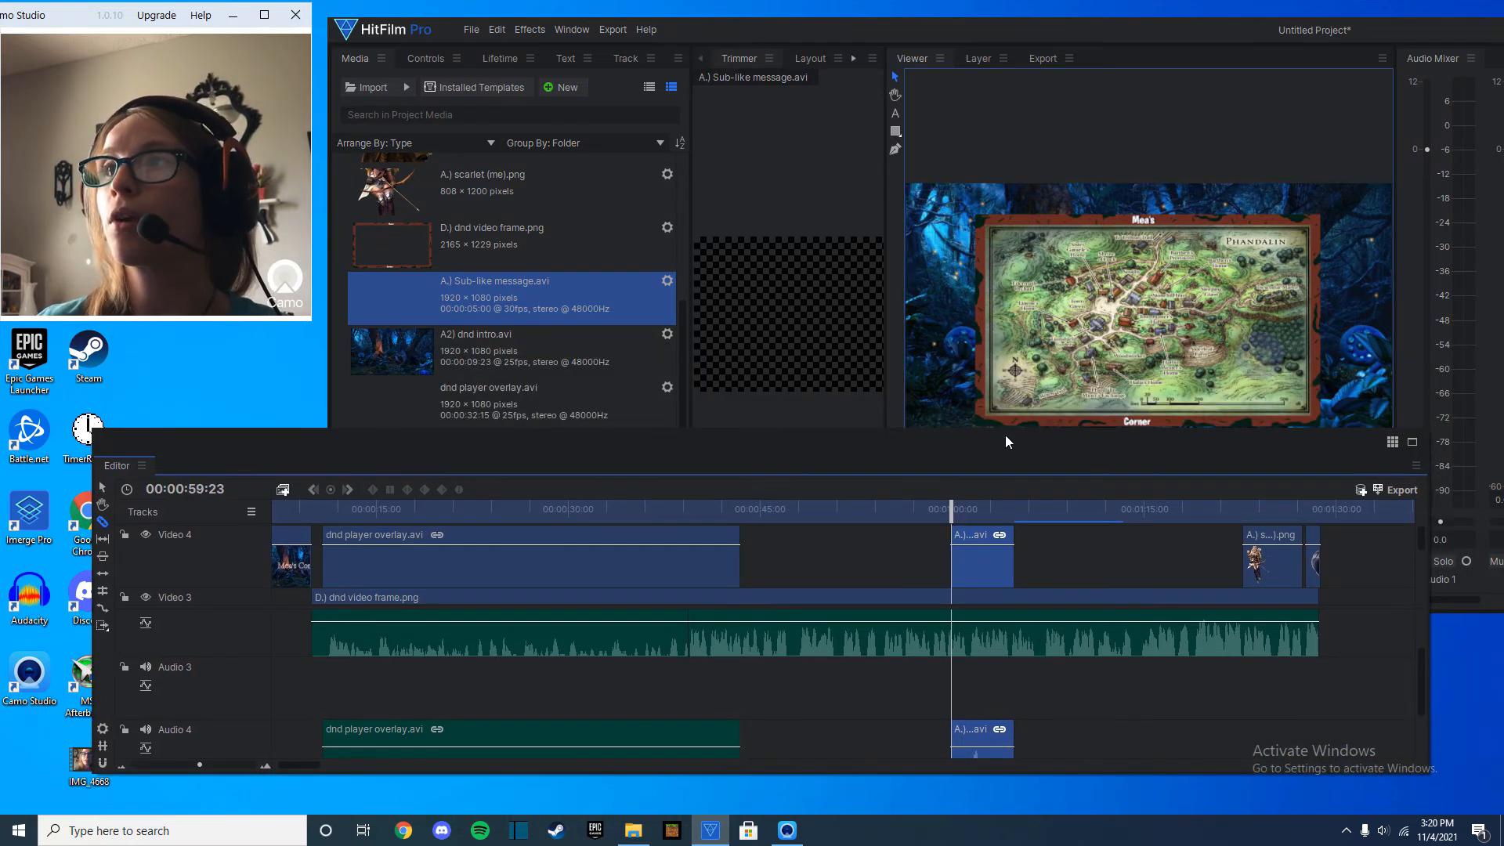
{"action": "key", "text": "space"}
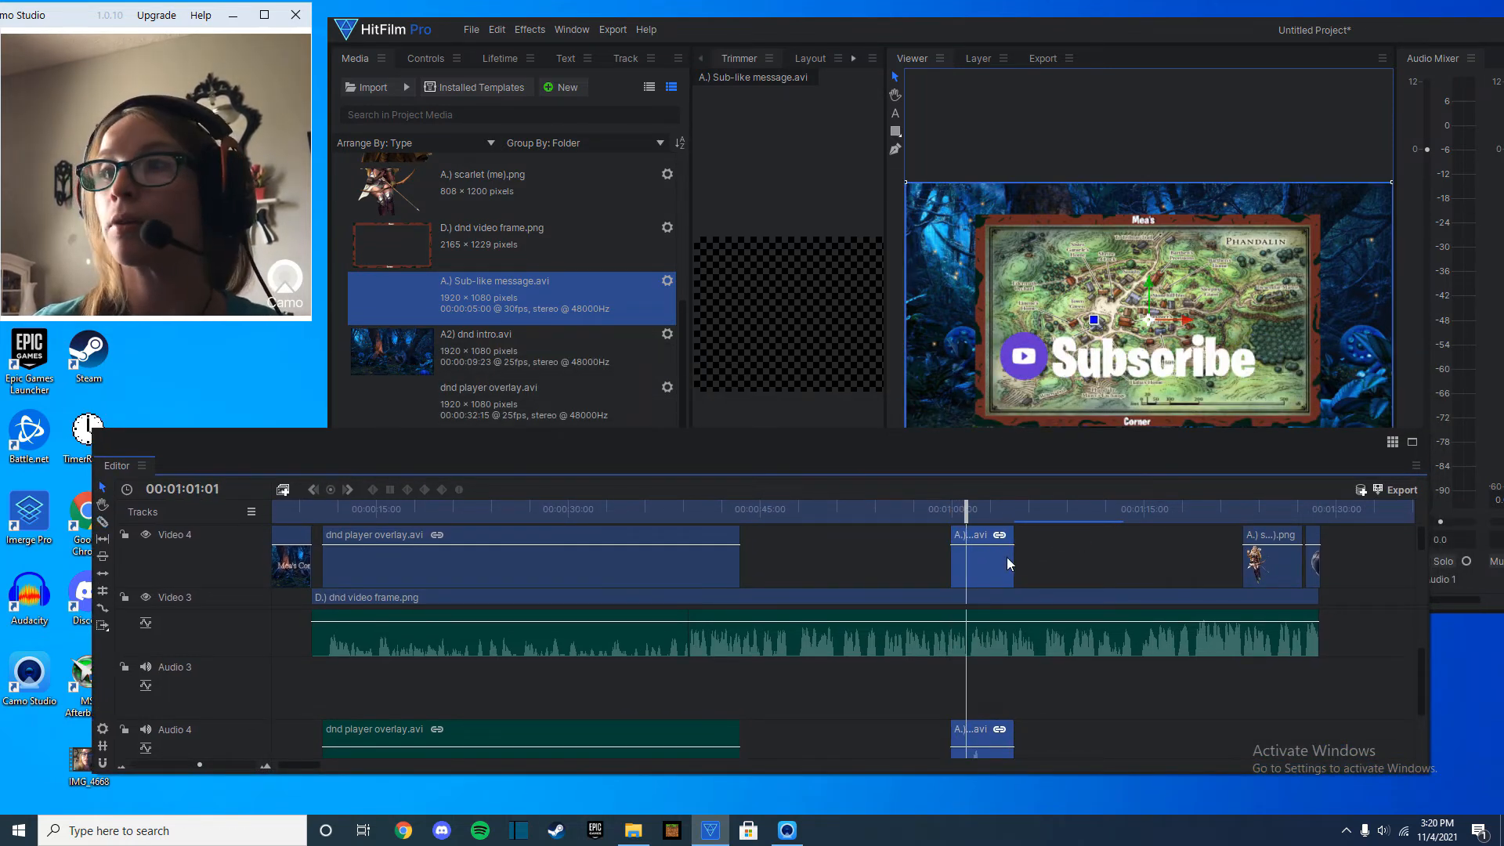
{"action": "left_click_drag", "start_coordinate": [1145, 350], "coordinate": [1166, 210]}
{"action": "left_click_drag", "start_coordinate": [925, 316], "coordinate": [979, 282]}
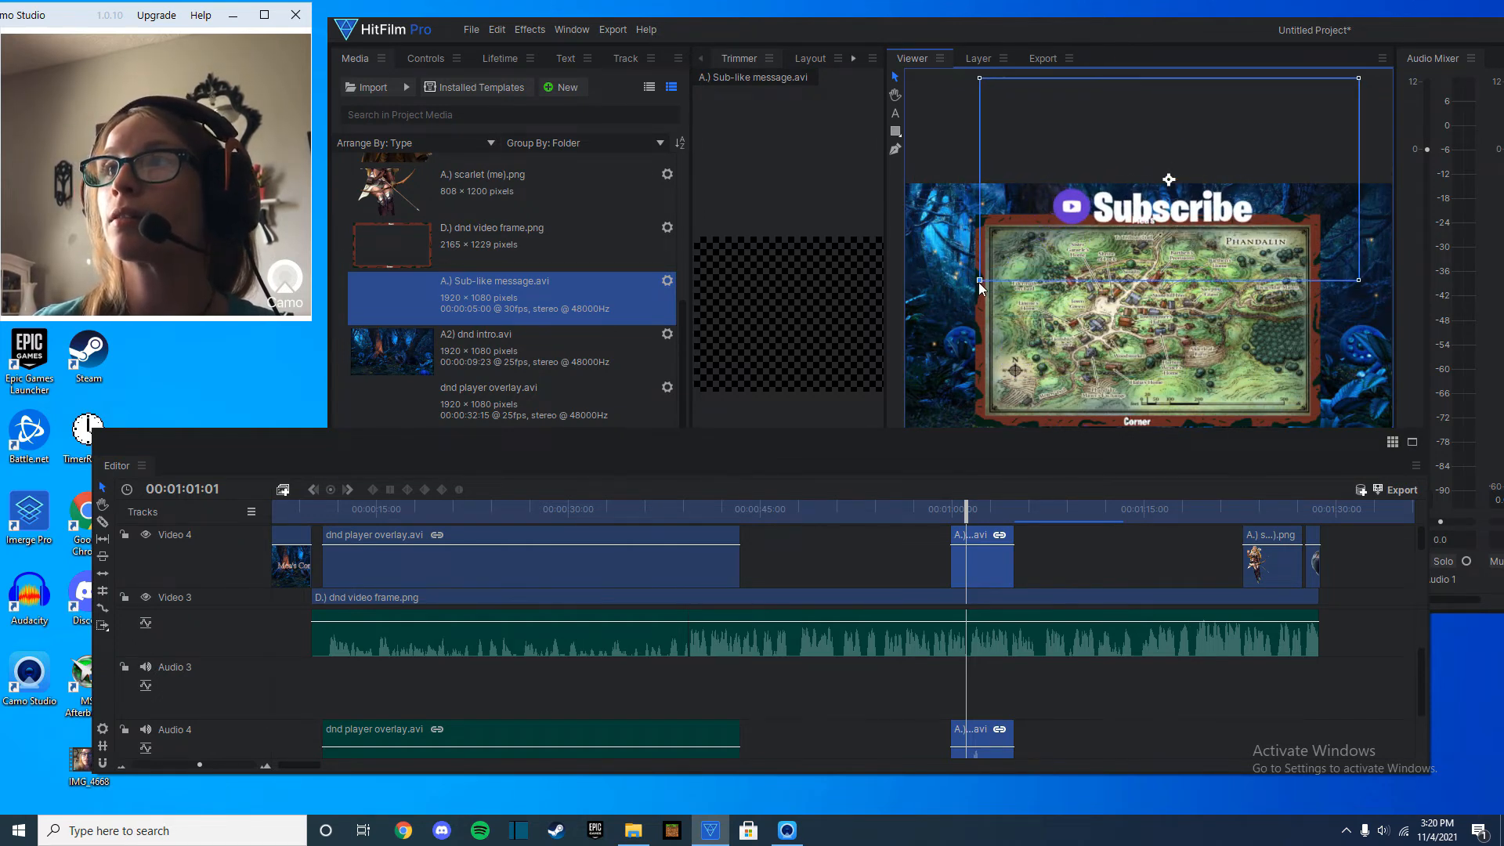
{"action": "left_click_drag", "start_coordinate": [1117, 207], "coordinate": [1106, 205]}
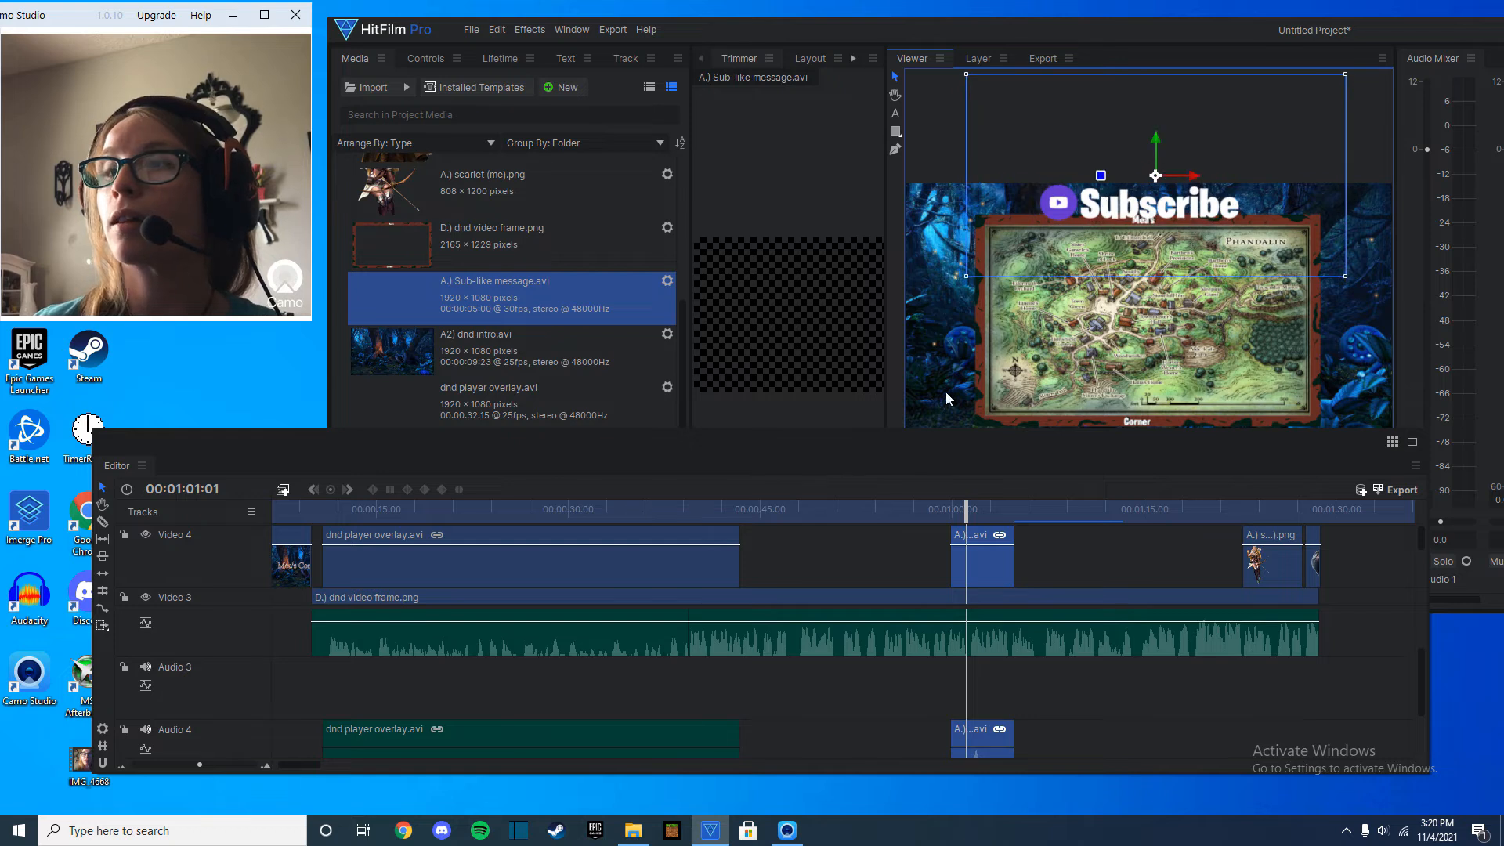
{"action": "left_click_drag", "start_coordinate": [968, 511], "coordinate": [922, 507]}
{"action": "key", "text": "space"}
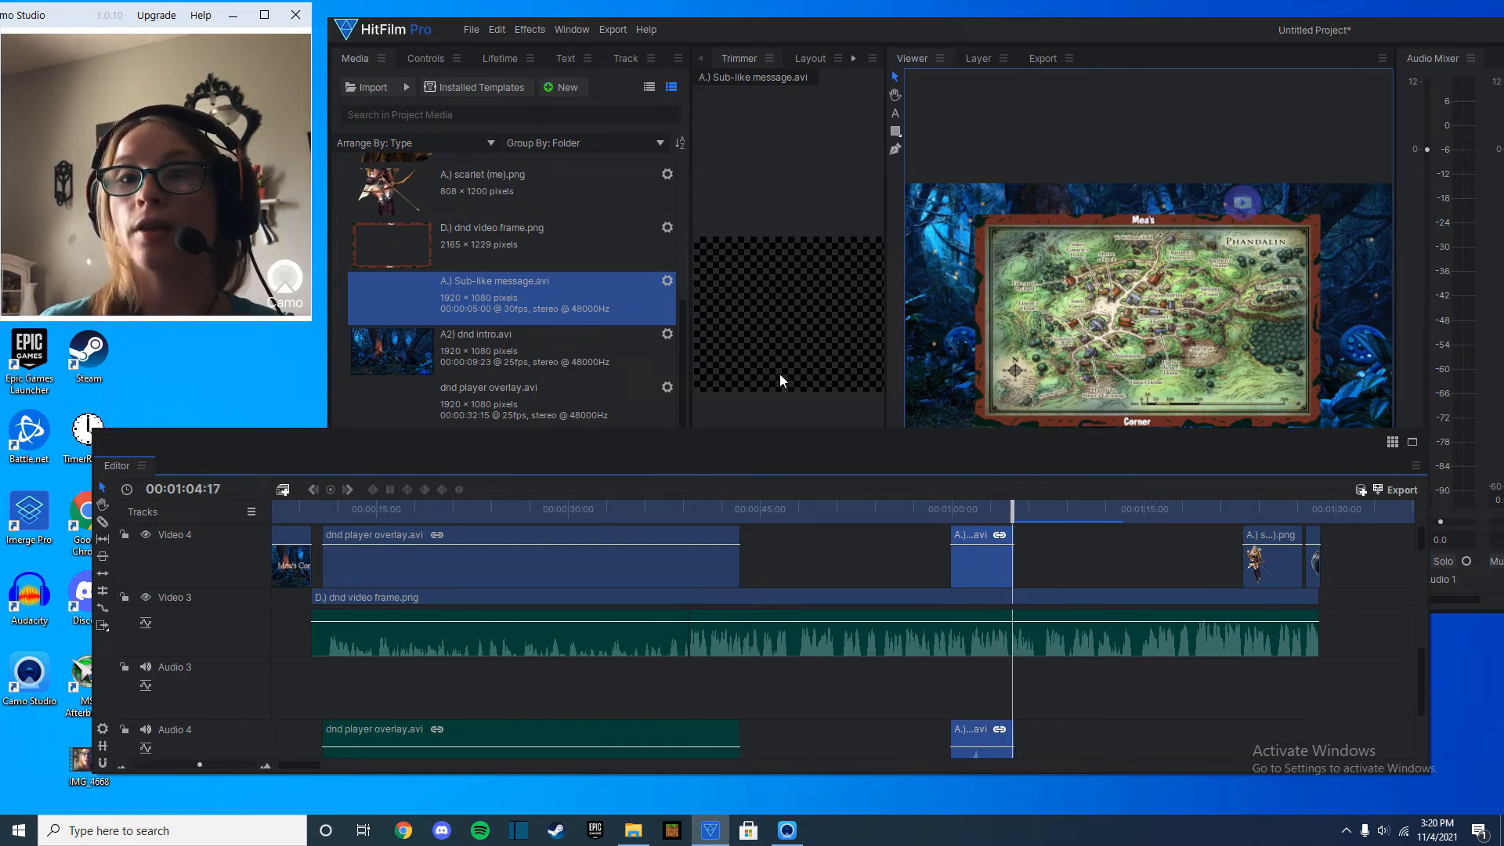
Import Yonder Hill and Dale - Aaron Kenny.mp3 from the copyright free music folder and place it on Audio 3 where the session audio starts.
{"action": "left_click", "coordinate": [628, 840]}
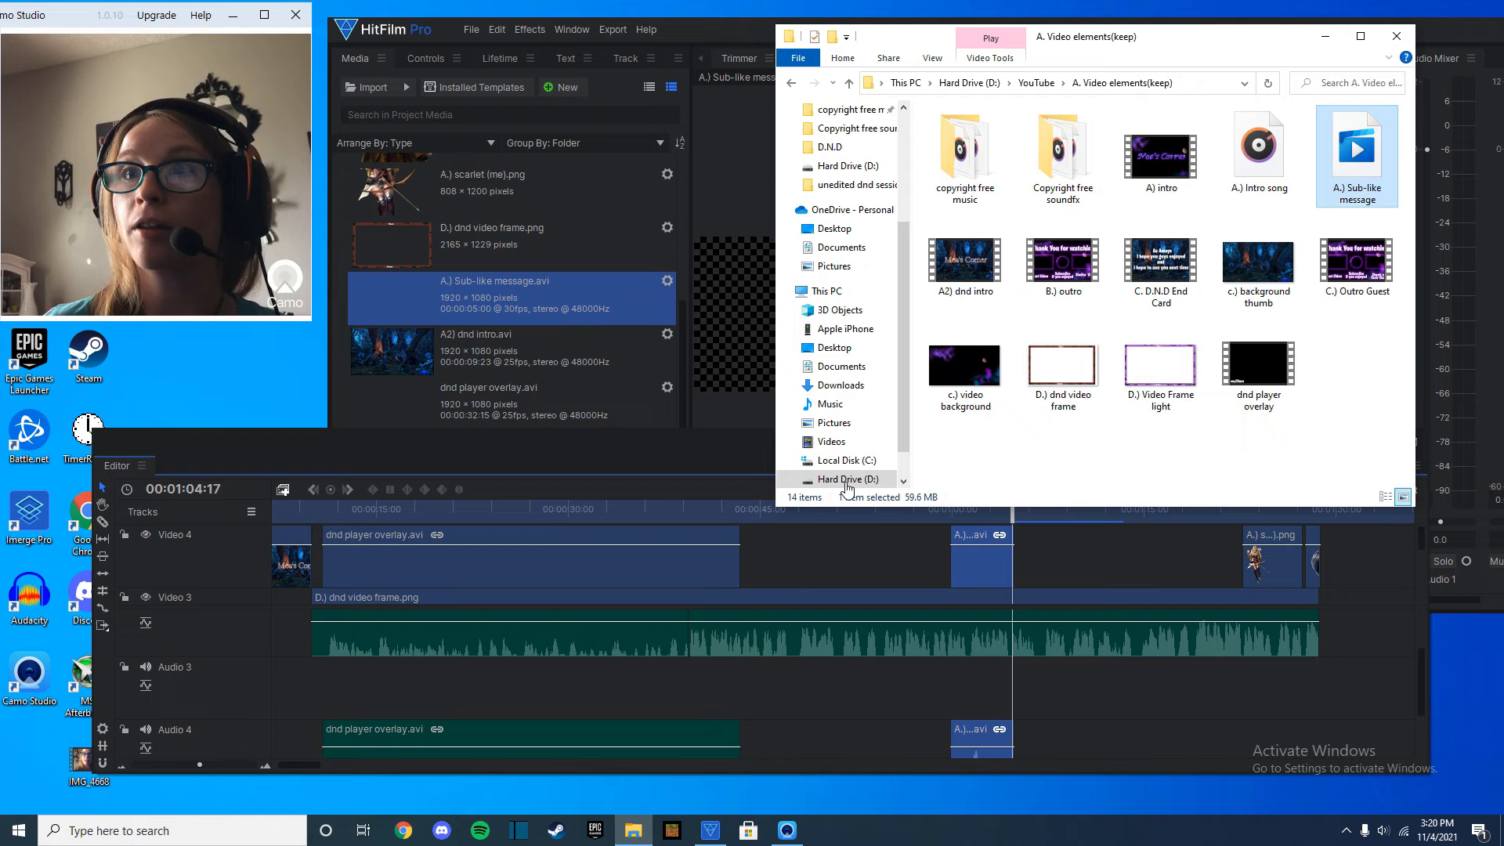
{"action": "scroll", "coordinate": [833, 185], "scroll_direction": "up", "scroll_amount": 1}
{"action": "left_click", "coordinate": [853, 169]}
{"action": "left_click", "coordinate": [853, 151]}
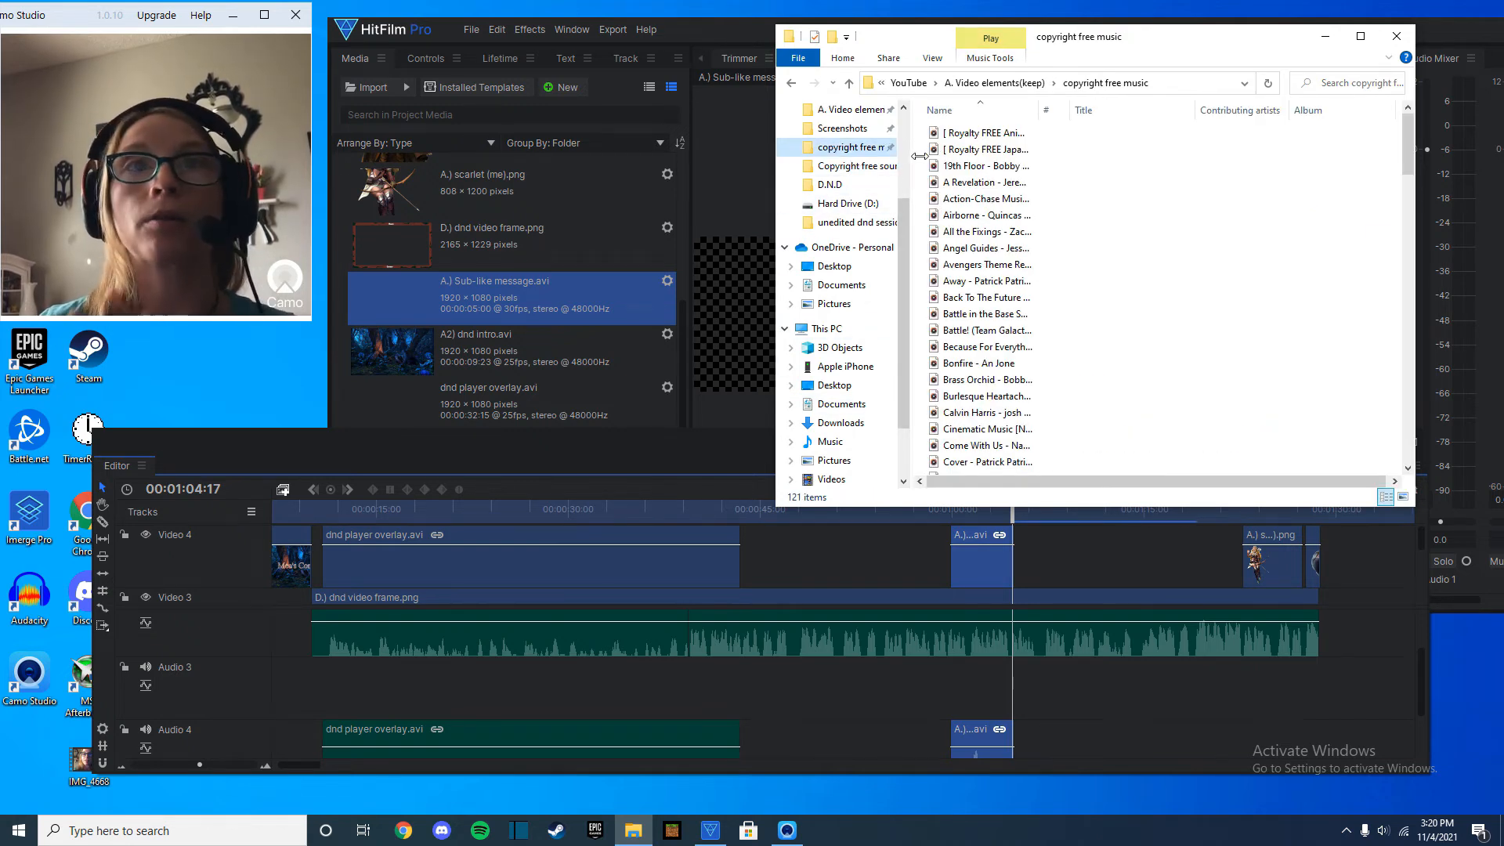
{"action": "scroll", "coordinate": [979, 196], "scroll_direction": "down", "scroll_amount": 2}
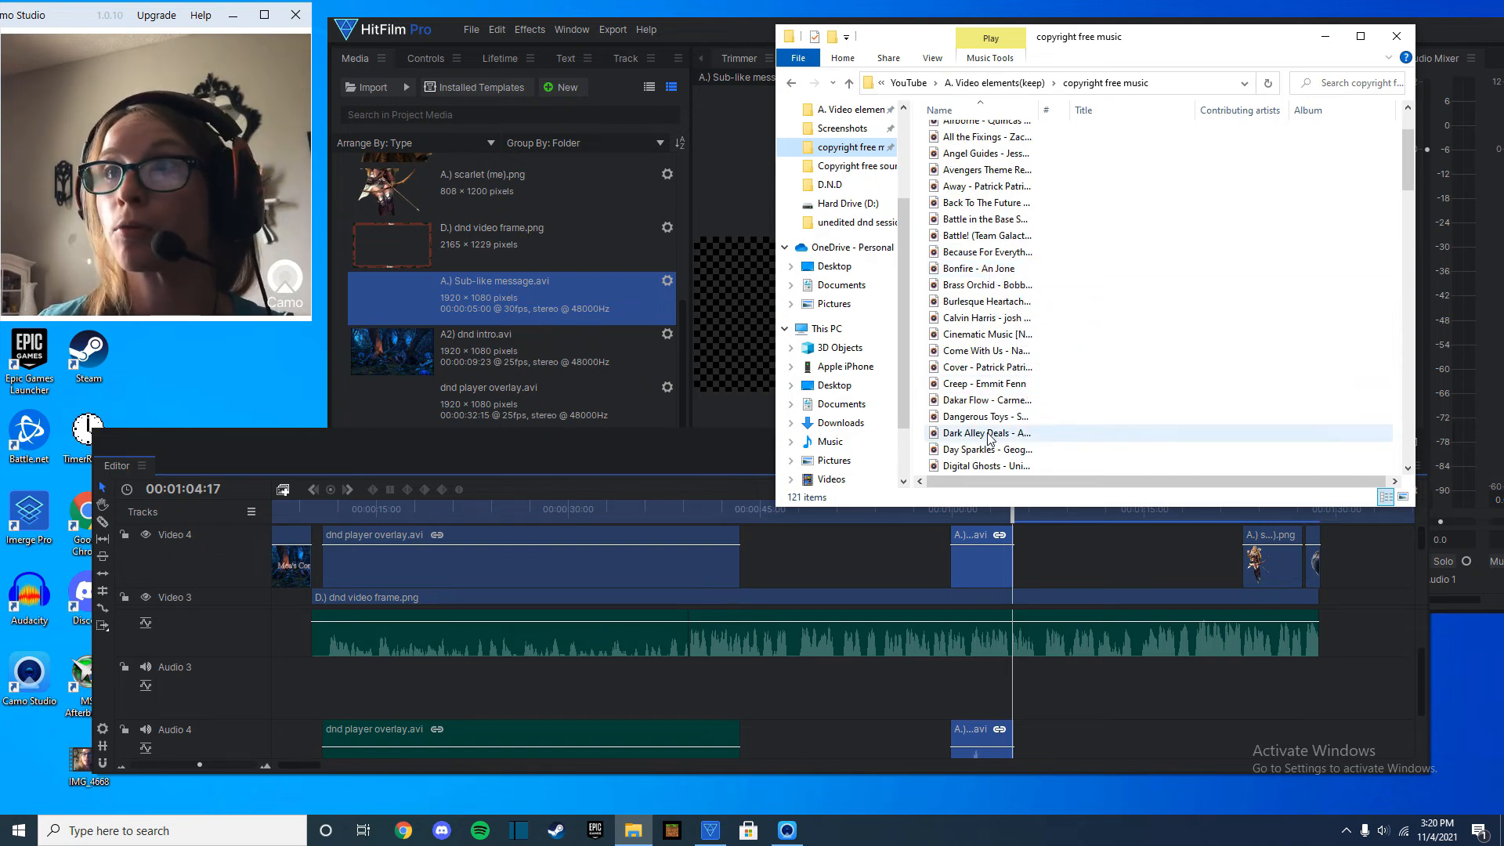
{"action": "scroll", "coordinate": [991, 391], "scroll_direction": "down", "scroll_amount": 5}
{"action": "scroll", "coordinate": [989, 415], "scroll_direction": "down", "scroll_amount": 16}
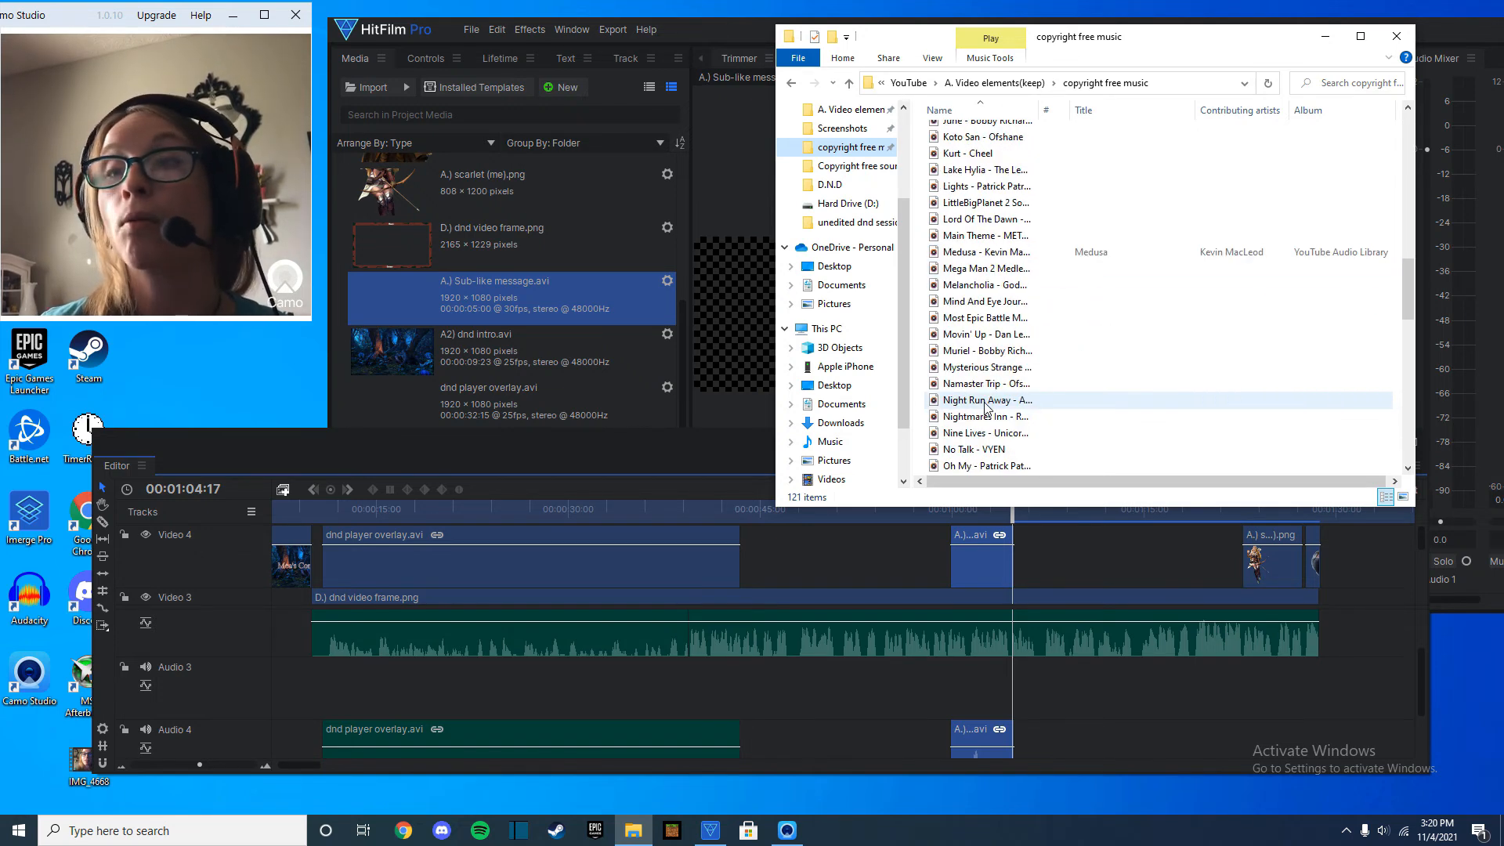
{"action": "scroll", "coordinate": [987, 415], "scroll_direction": "down", "scroll_amount": 8}
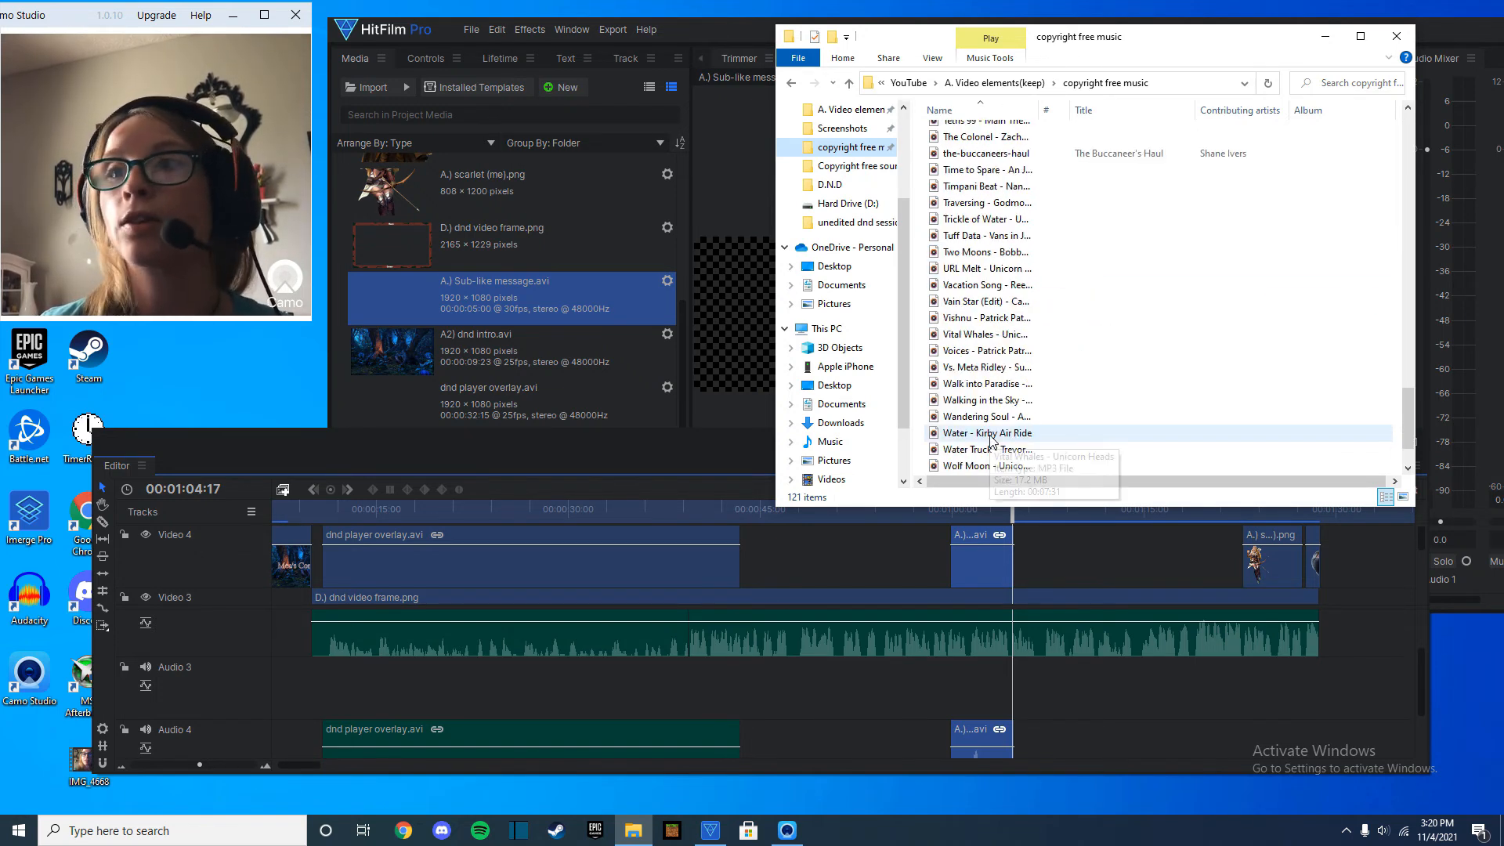
{"action": "left_click_drag", "start_coordinate": [989, 449], "coordinate": [581, 345]}
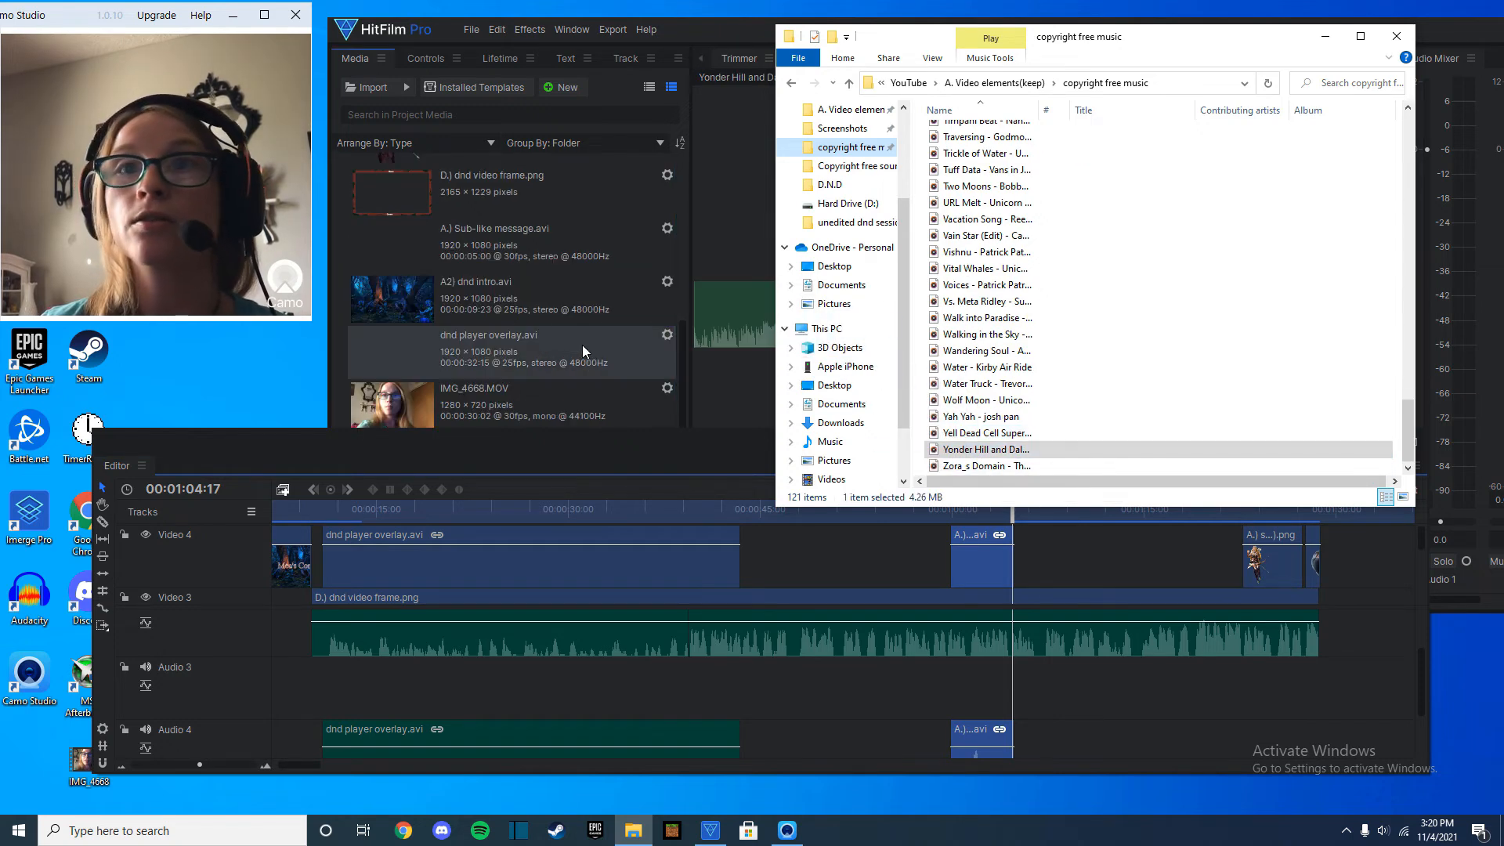
{"action": "left_click_drag", "start_coordinate": [692, 321], "coordinate": [689, 698]}
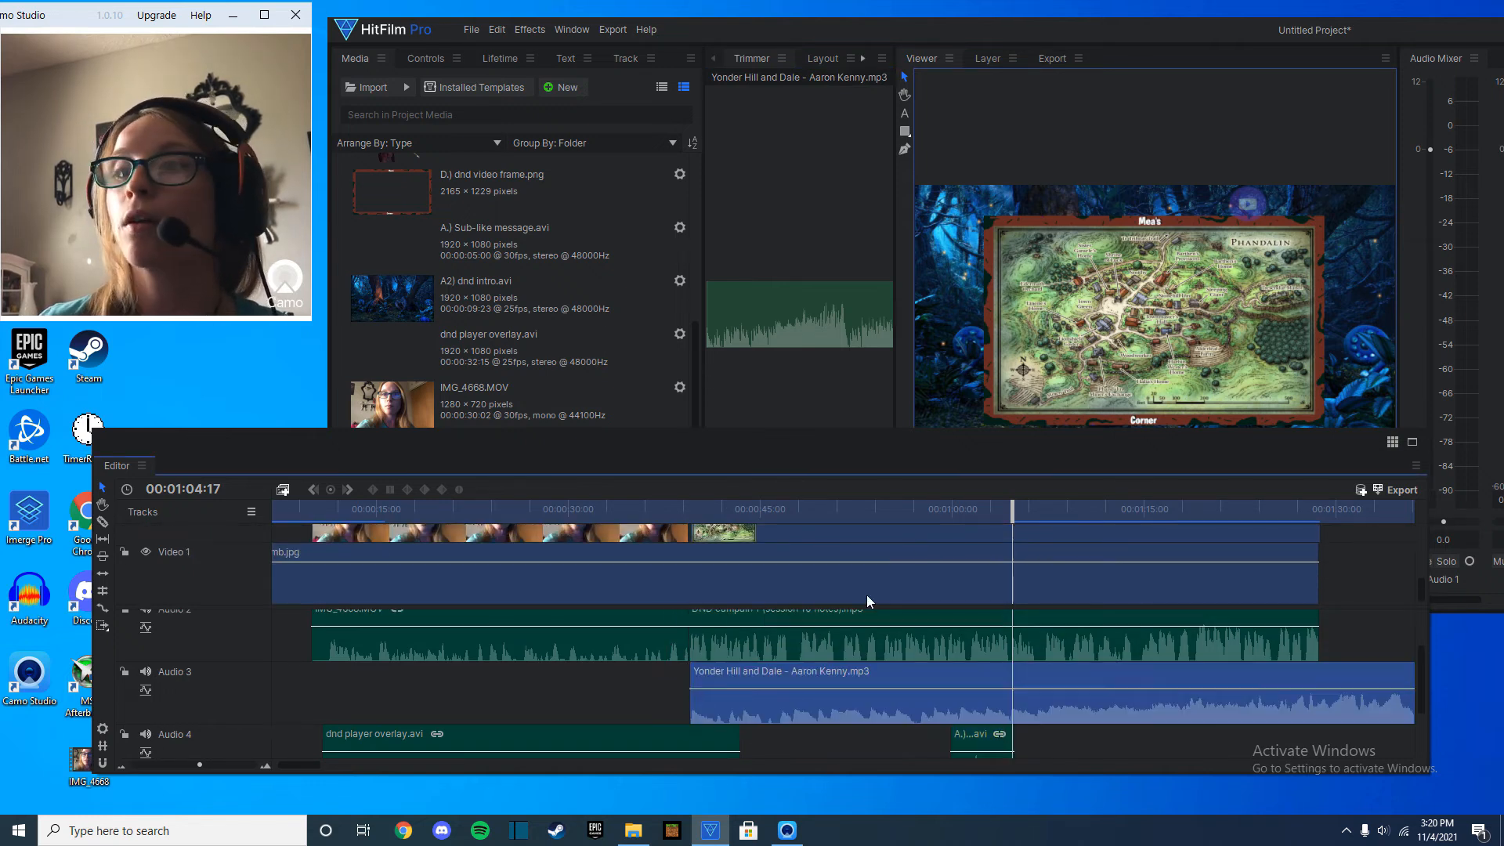
Play the music with the session audio from 00:00:39:10 and adjust the volume levels of both clips.
{"action": "left_click_drag", "start_coordinate": [1012, 509], "coordinate": [698, 511]}
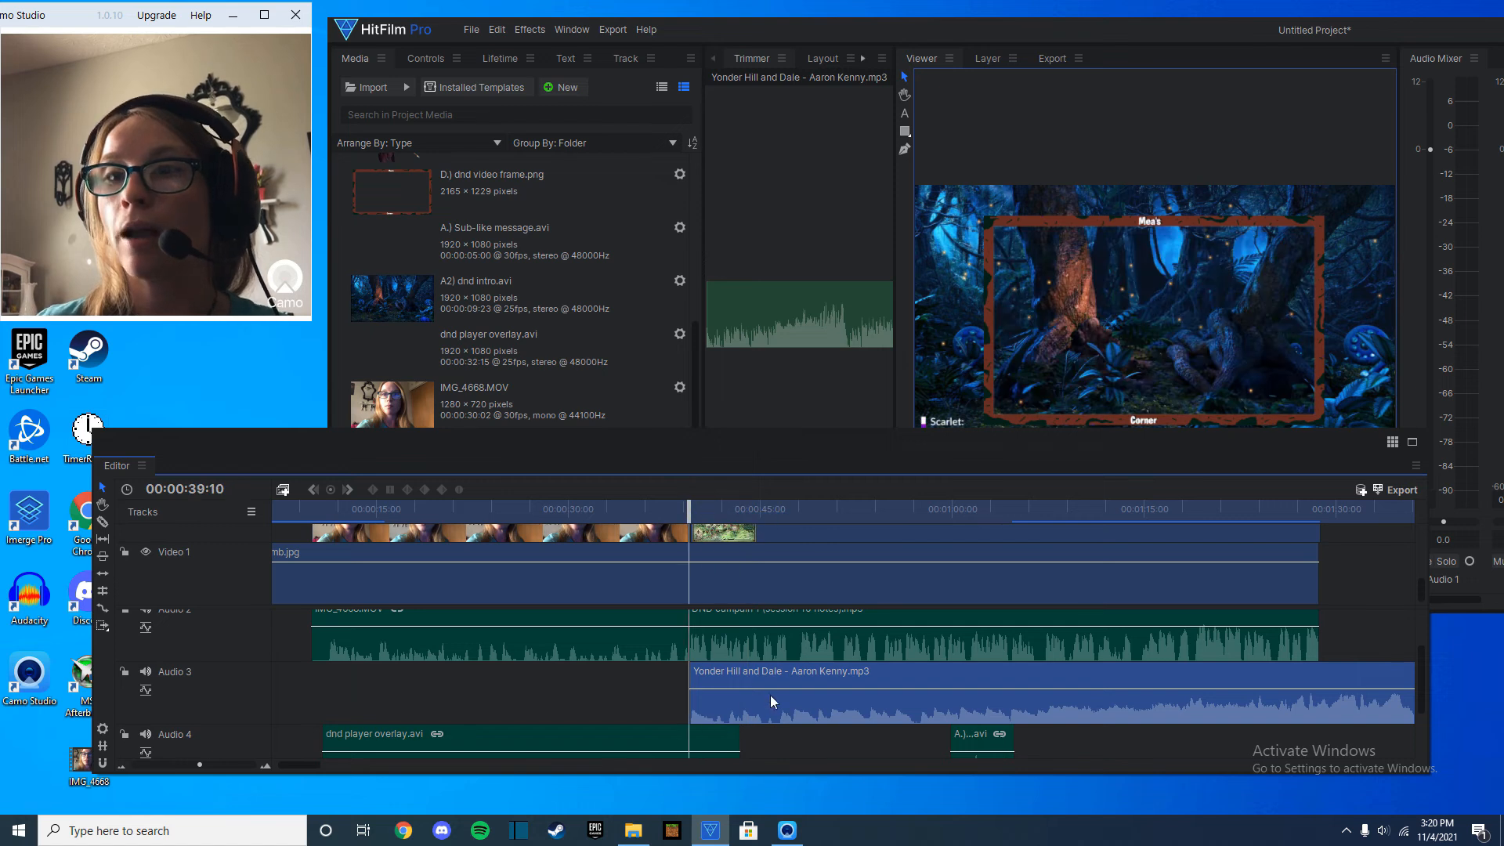
{"action": "key", "text": "space"}
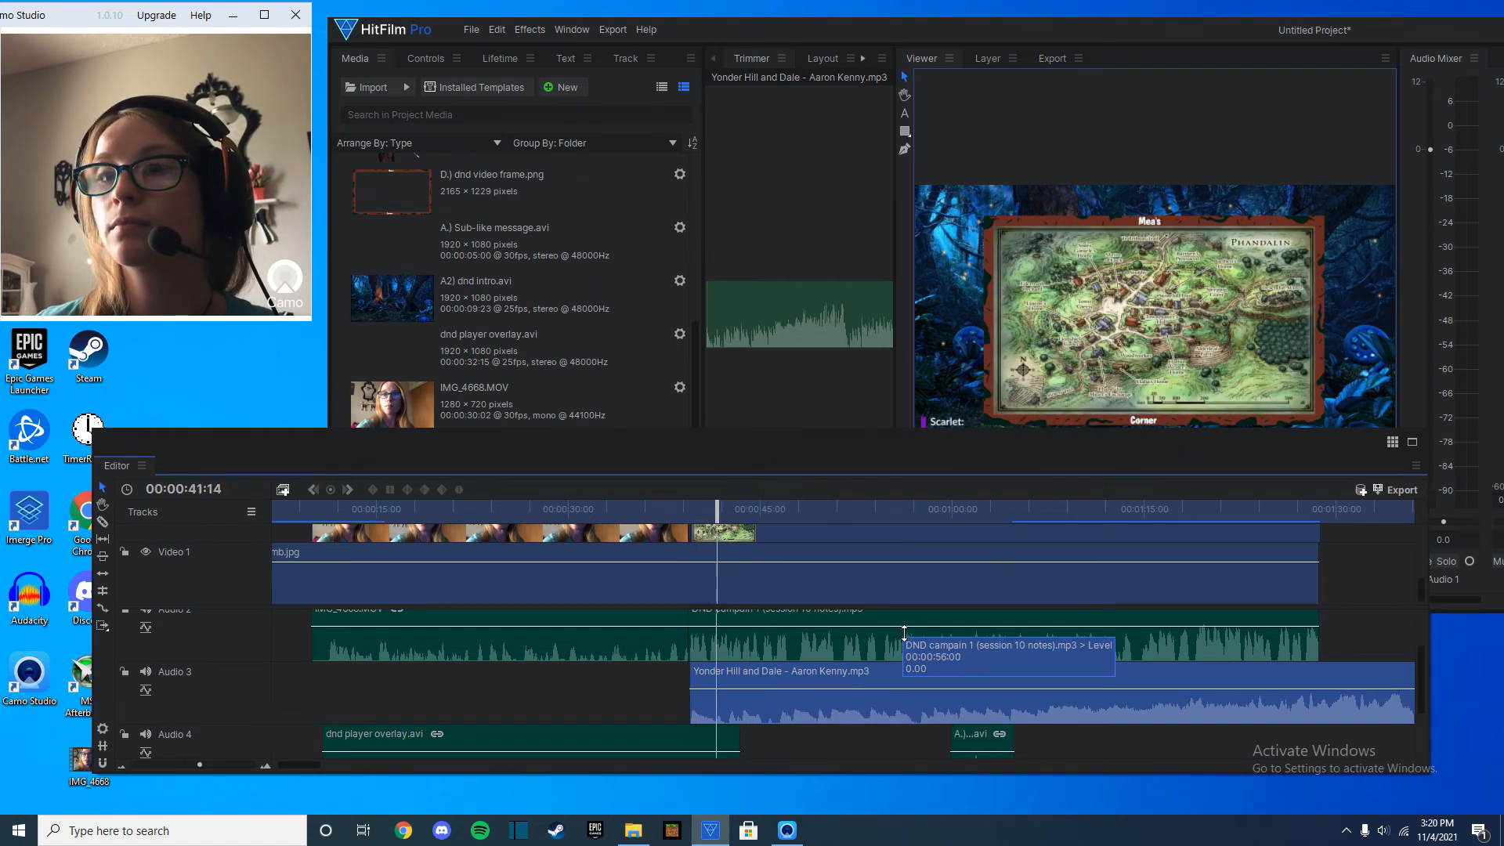
{"action": "left_click_drag", "start_coordinate": [898, 634], "coordinate": [897, 633]}
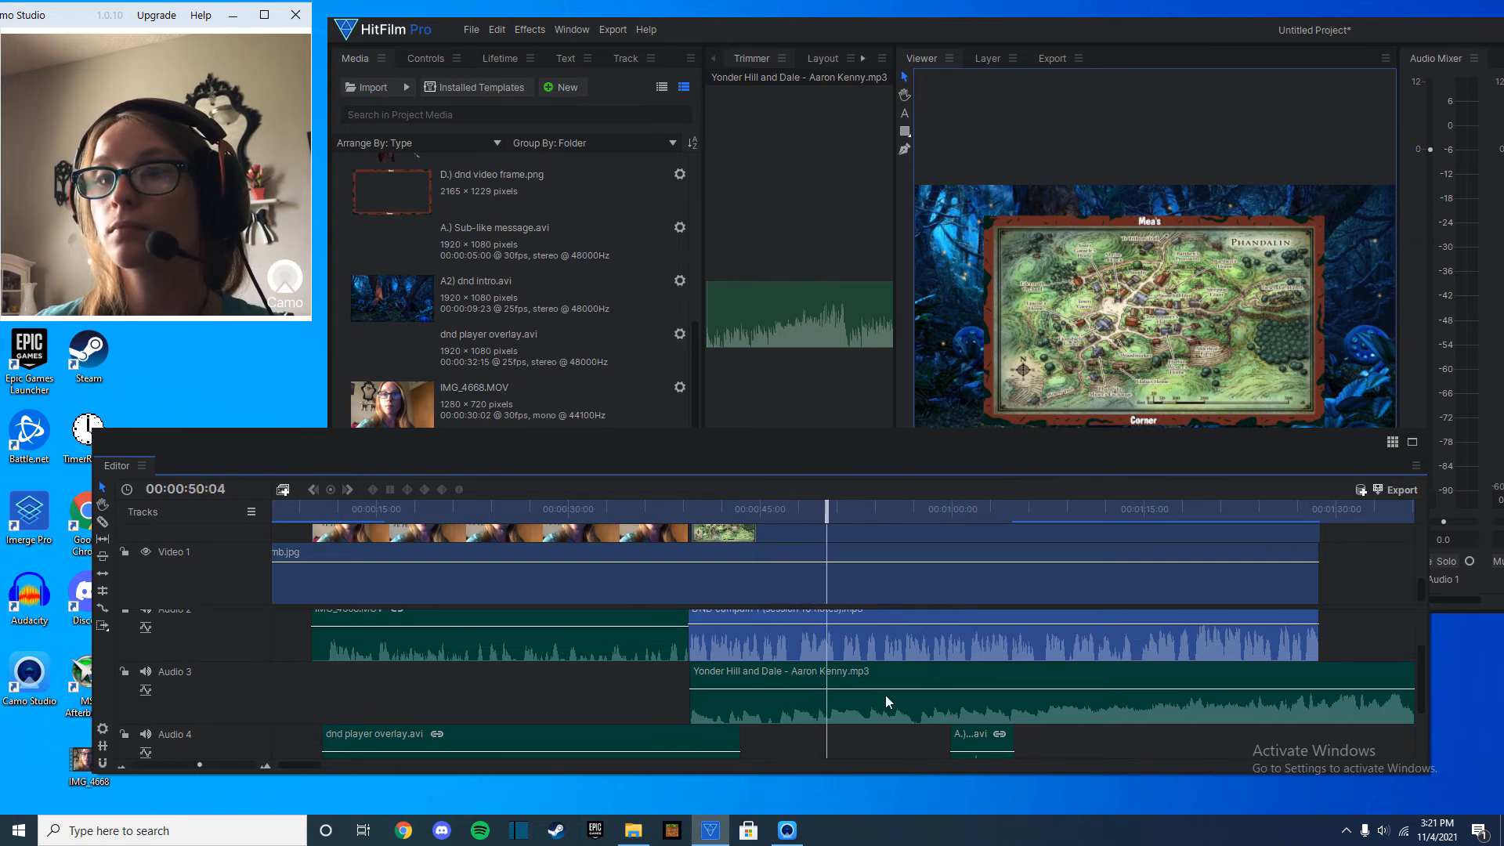
{"action": "left_click_drag", "start_coordinate": [889, 697], "coordinate": [889, 701]}
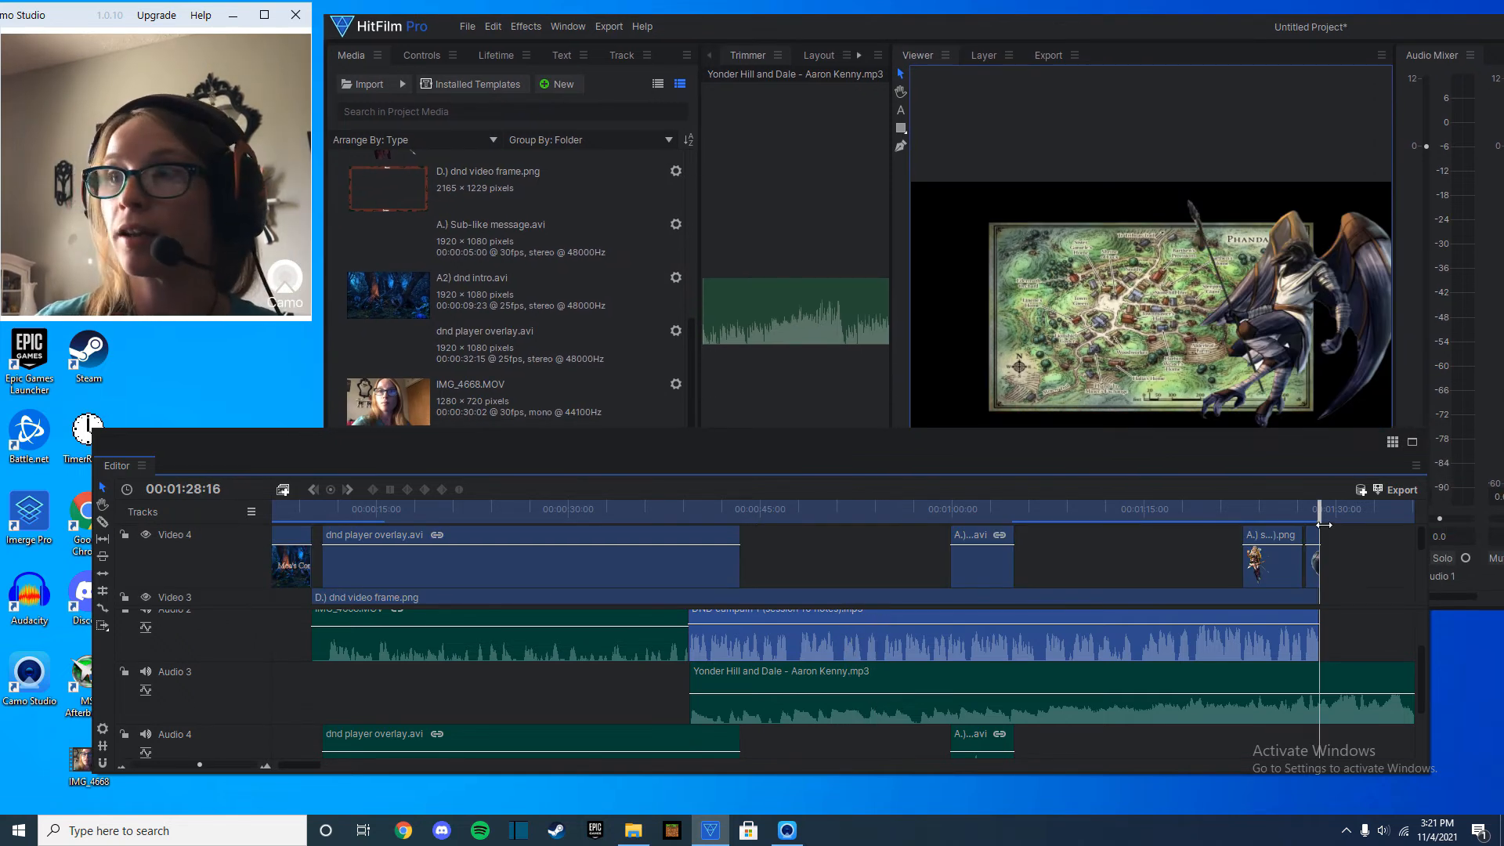
Slice the Audio 3 music at 00:01:28:16 and remove the remainder.
{"action": "scroll", "coordinate": [1418, 544], "scroll_direction": "down", "scroll_amount": 3}
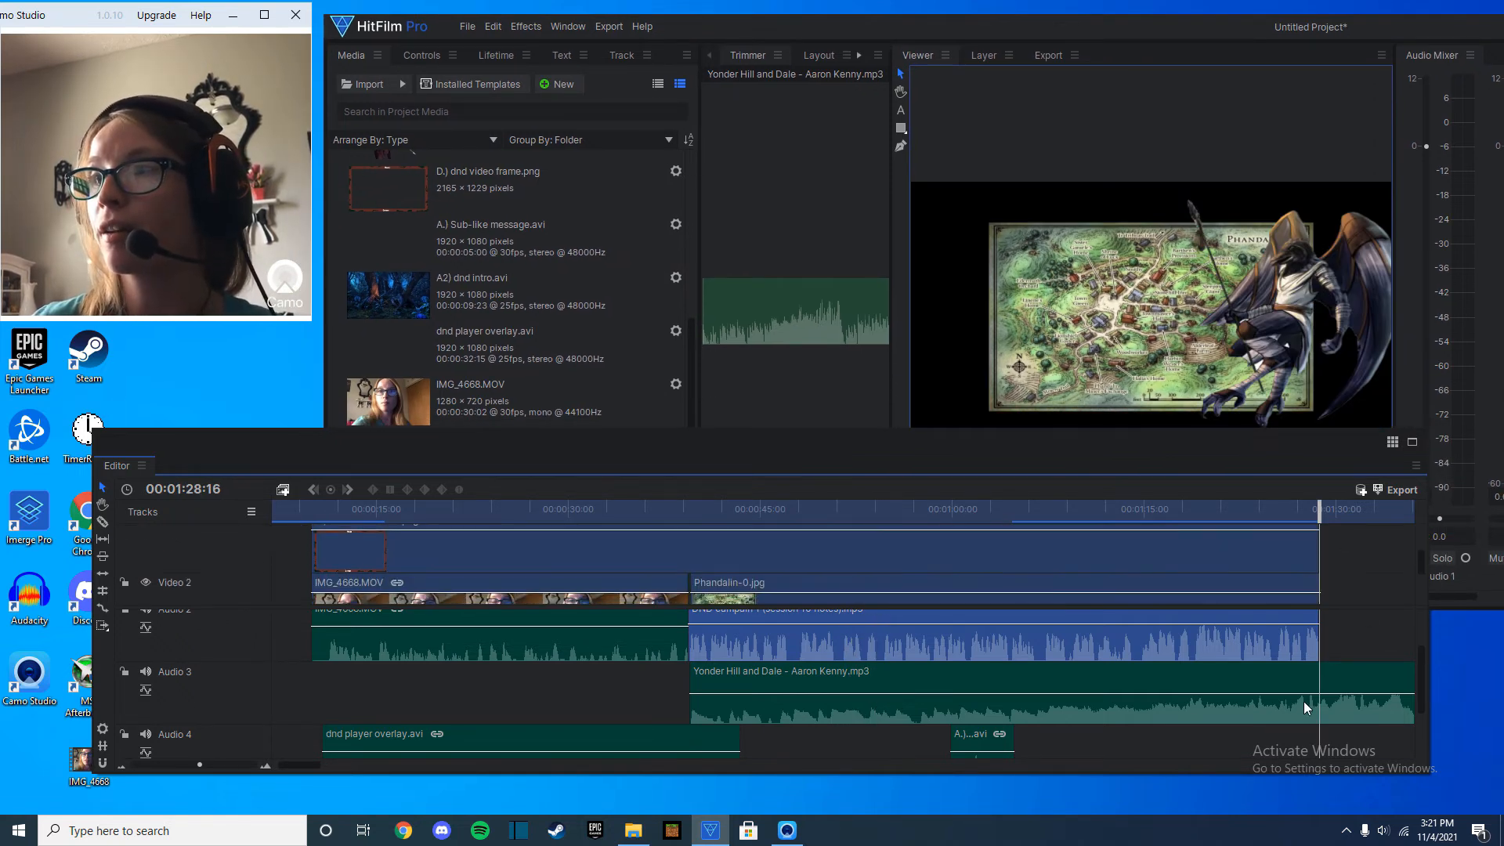
{"action": "left_click", "coordinate": [102, 523]}
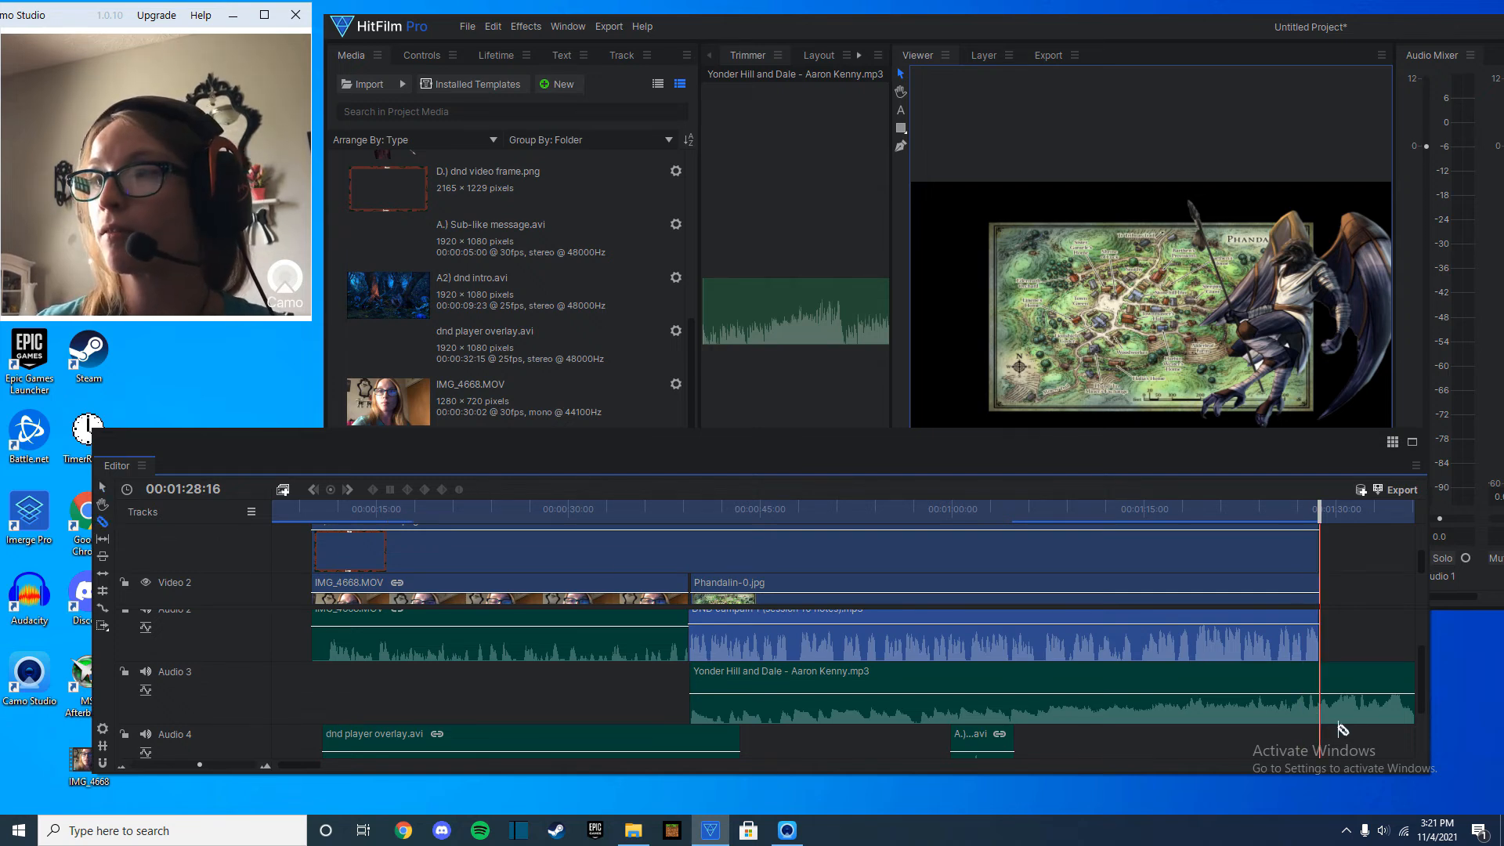
{"action": "right_click", "coordinate": [1379, 694]}
{"action": "left_click", "coordinate": [1371, 526]}
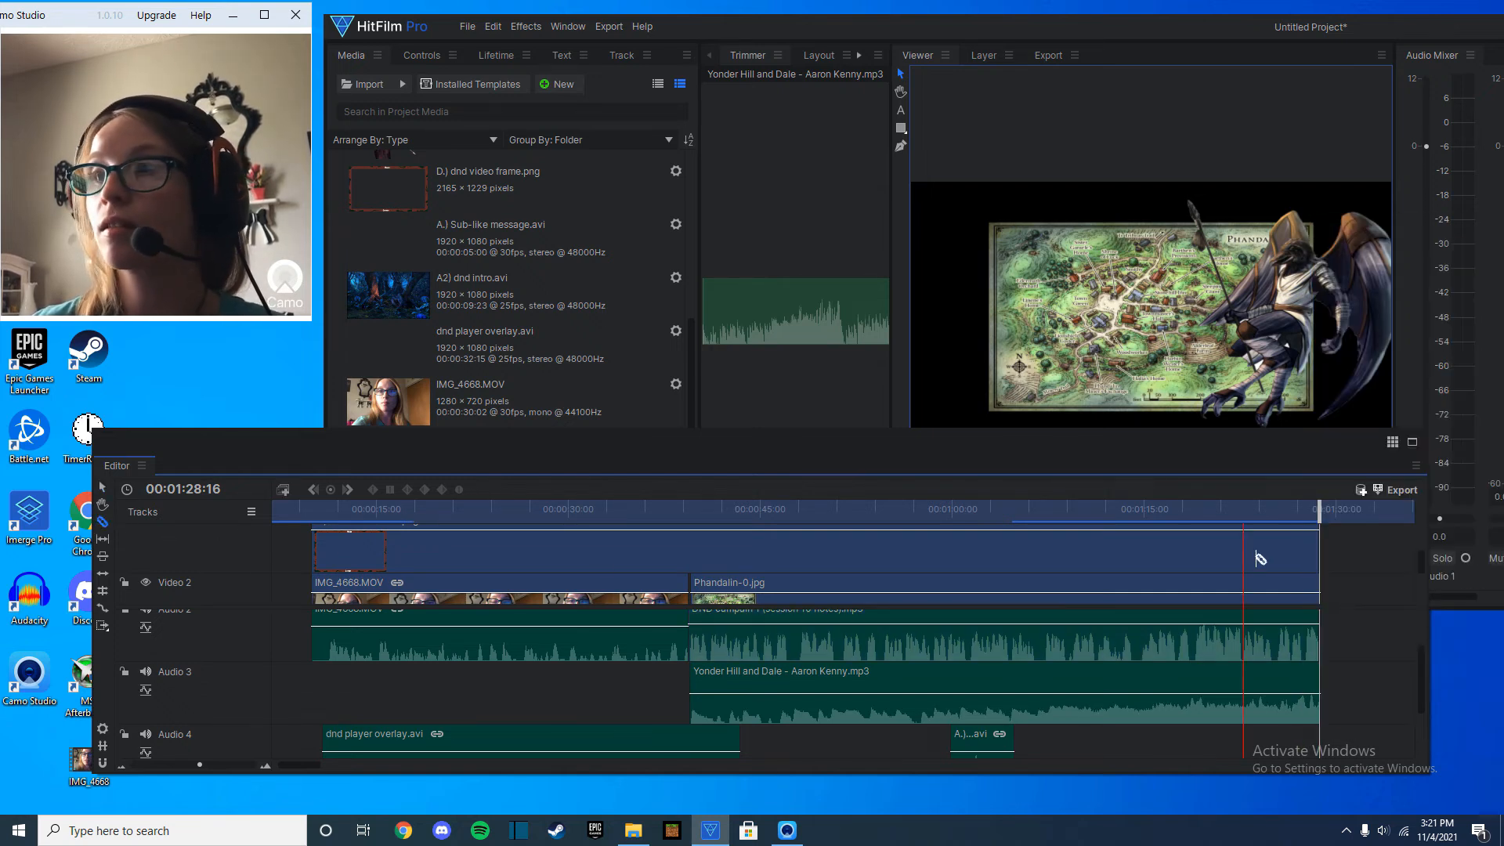
Import C. D.N.D End Card.mp4 from the video elements folder and place it on Video 2 starting at 00:01:28:16.
{"action": "left_click_drag", "start_coordinate": [375, 458], "coordinate": [407, 437]}
{"action": "scroll", "coordinate": [450, 246], "scroll_direction": "up", "scroll_amount": 5}
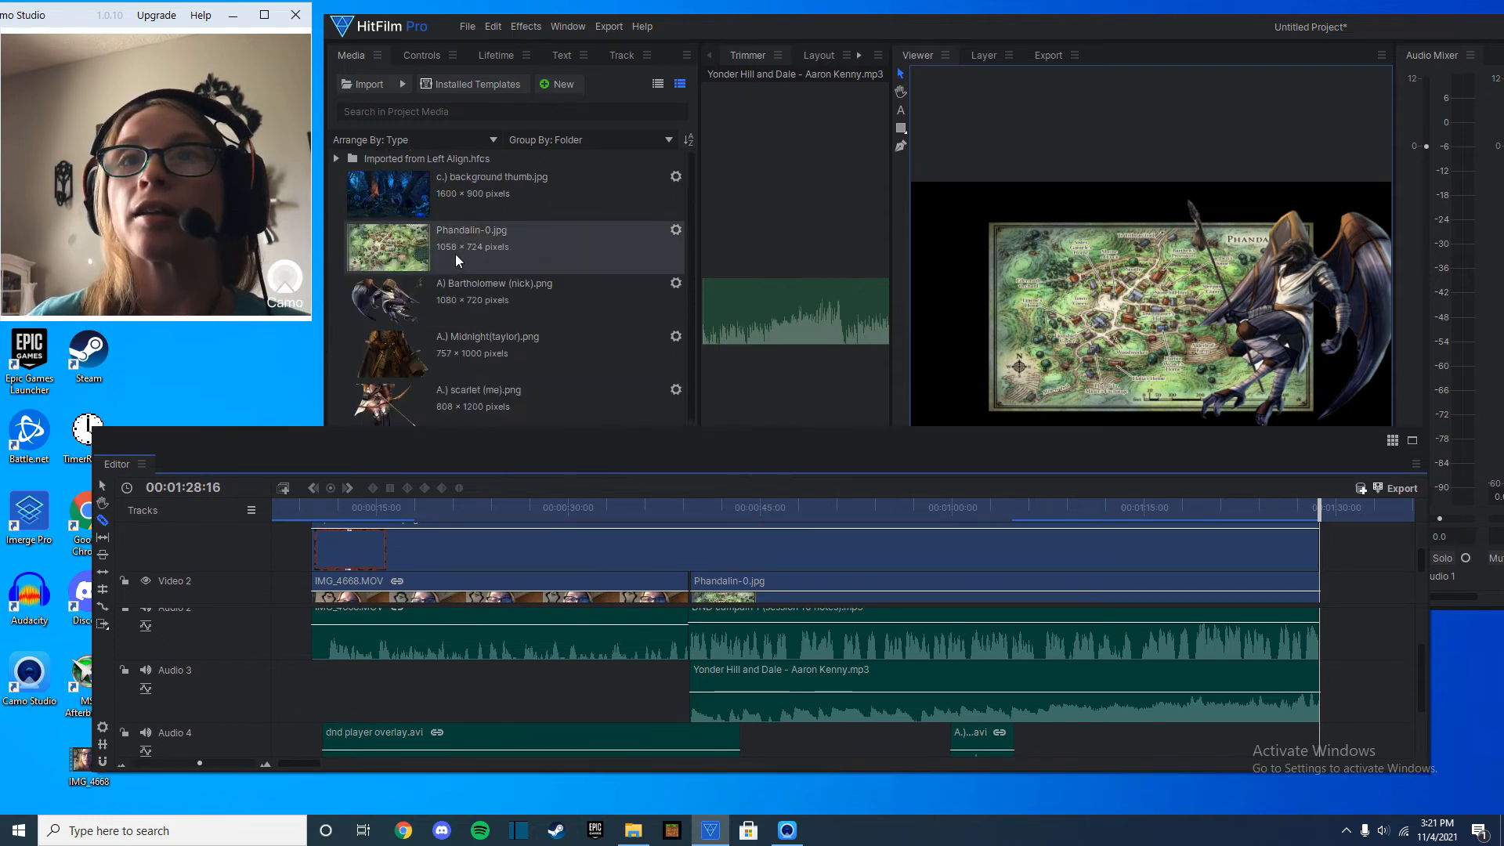
{"action": "left_click", "coordinate": [633, 831]}
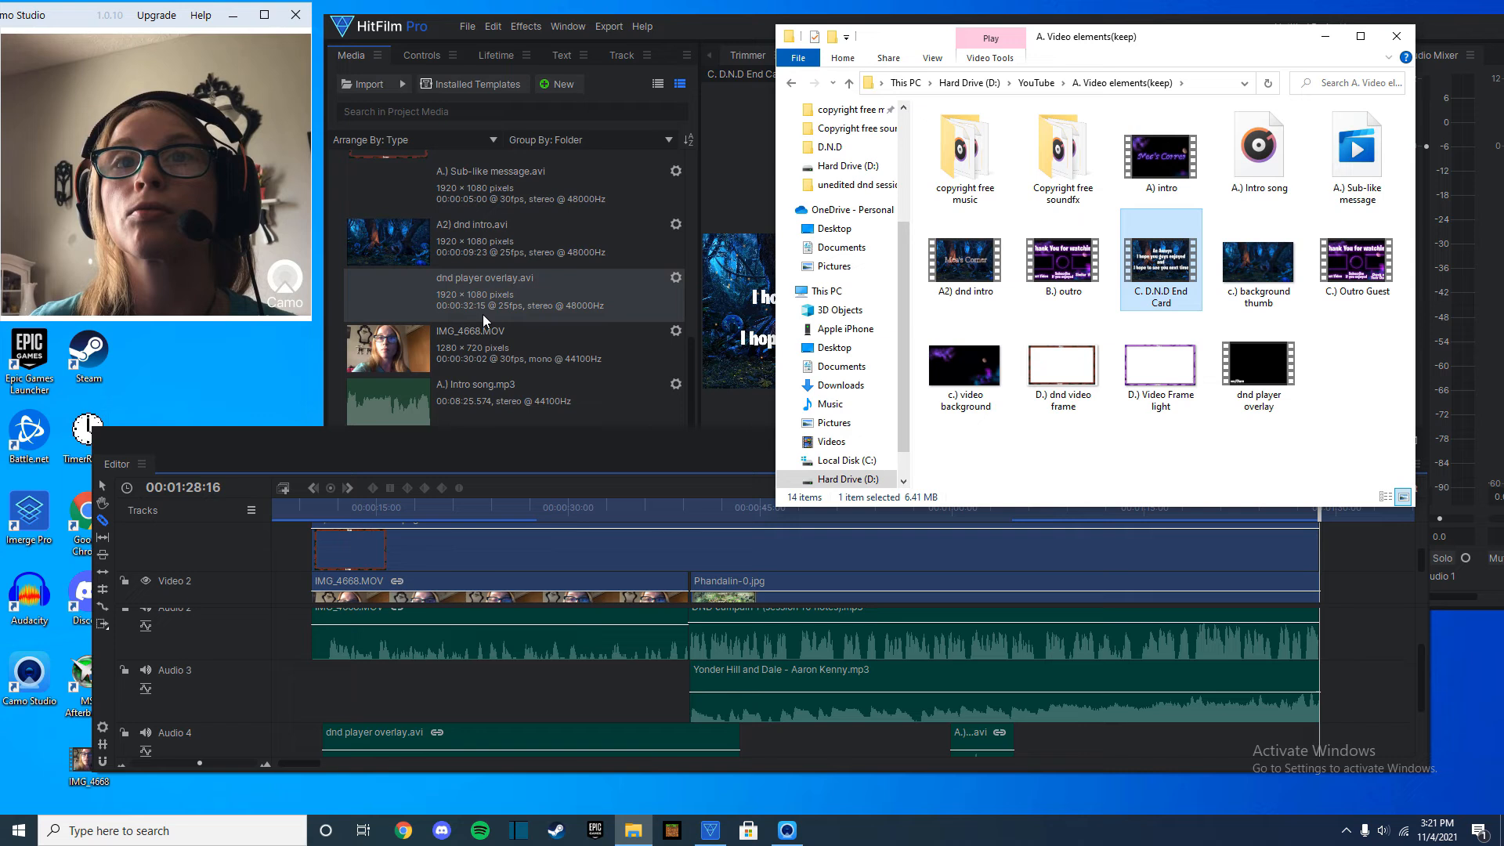
{"action": "left_click_drag", "start_coordinate": [530, 432], "coordinate": [1467, 679]}
{"action": "left_click", "coordinate": [554, 529]}
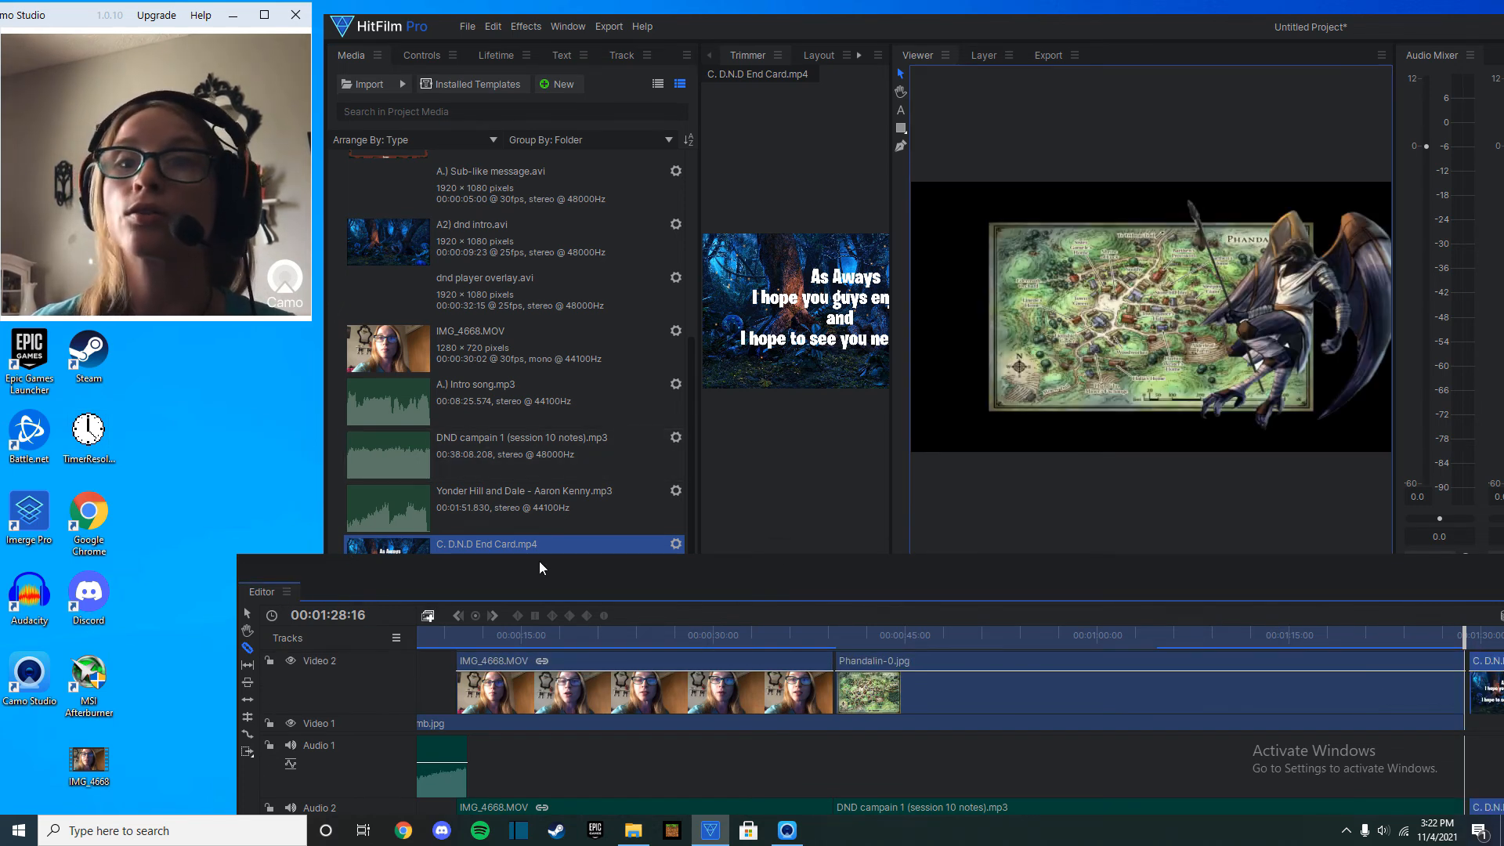
{"action": "left_click_drag", "start_coordinate": [571, 566], "coordinate": [508, 500]}
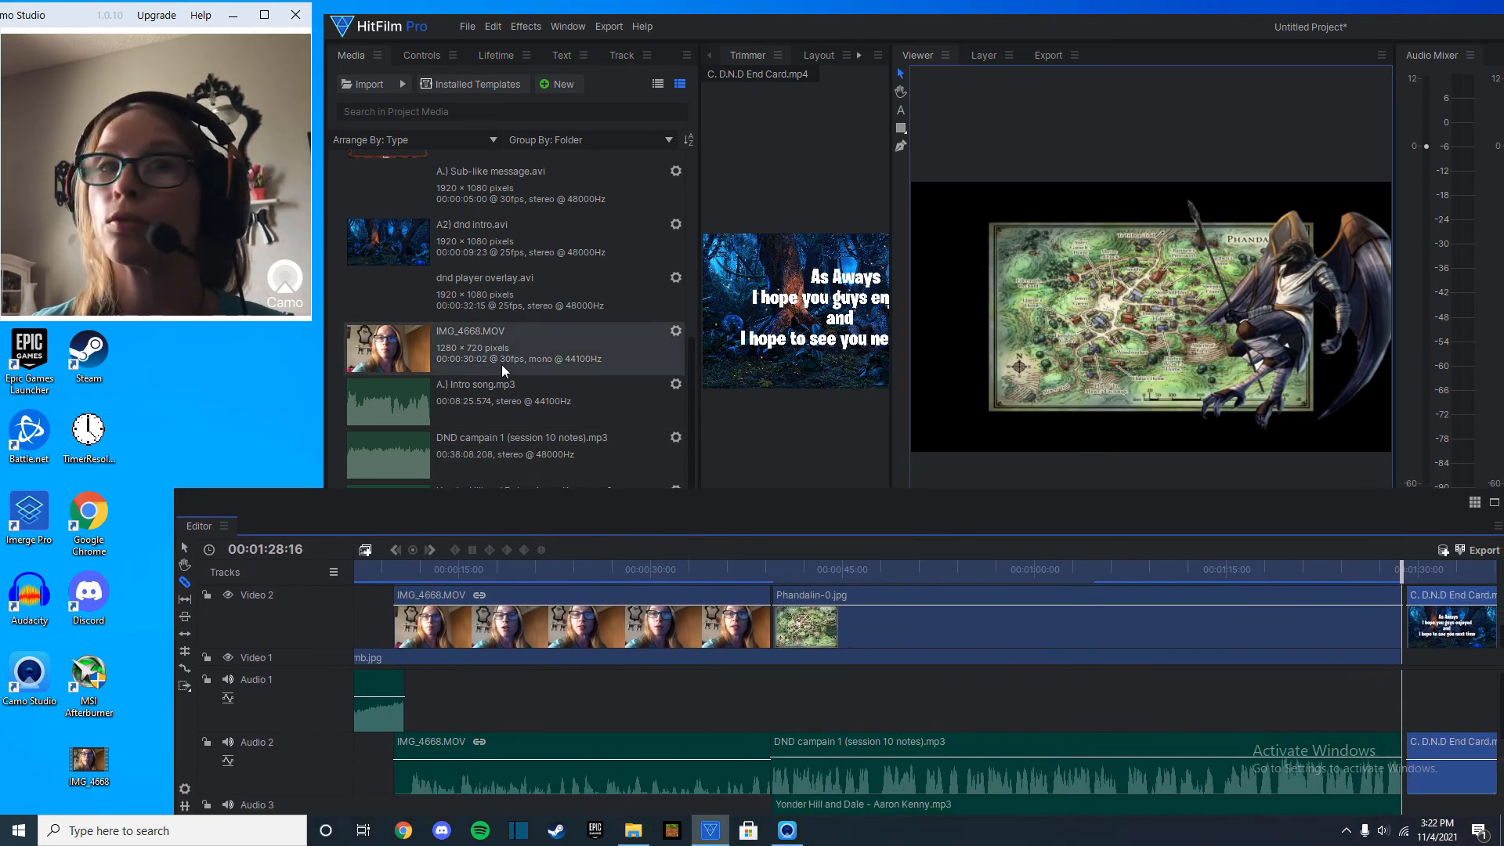
{"action": "mouse_move", "coordinate": [1451, 600]}
{"action": "left_mouse_down"}
{"action": "mouse_move", "coordinate": [1432, 603]}
{"action": "mouse_move", "coordinate": [1447, 652]}
{"action": "mouse_move", "coordinate": [1442, 614]}
{"action": "left_mouse_up"}
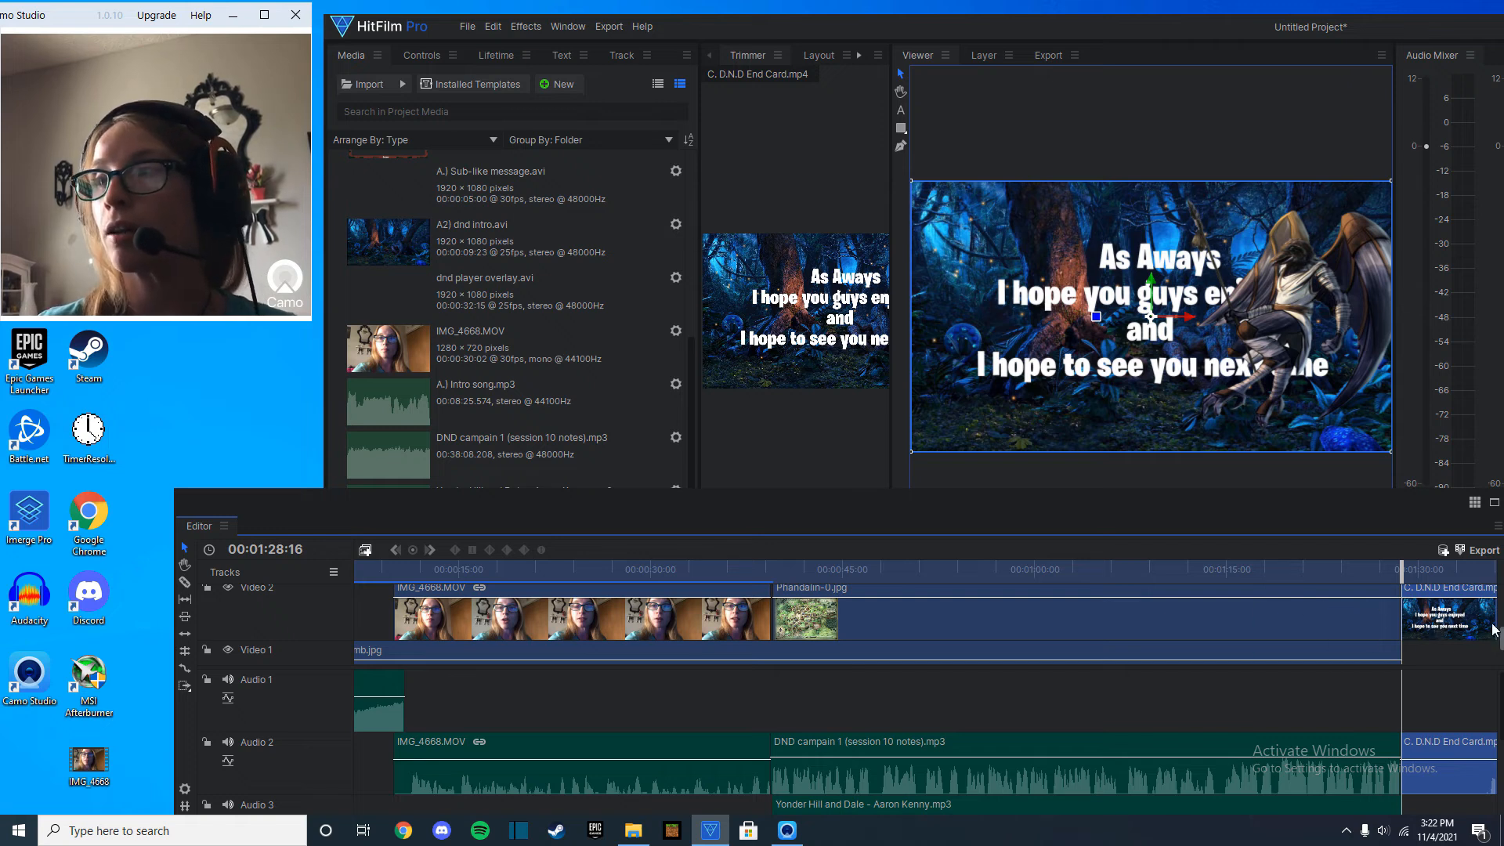
Slice off and remove the sliver of the winged character image that overlaps the end card, and preview the transition.
{"action": "left_click_drag", "start_coordinate": [1396, 510], "coordinate": [1261, 508]}
{"action": "left_click_drag", "start_coordinate": [1369, 629], "coordinate": [1346, 602]}
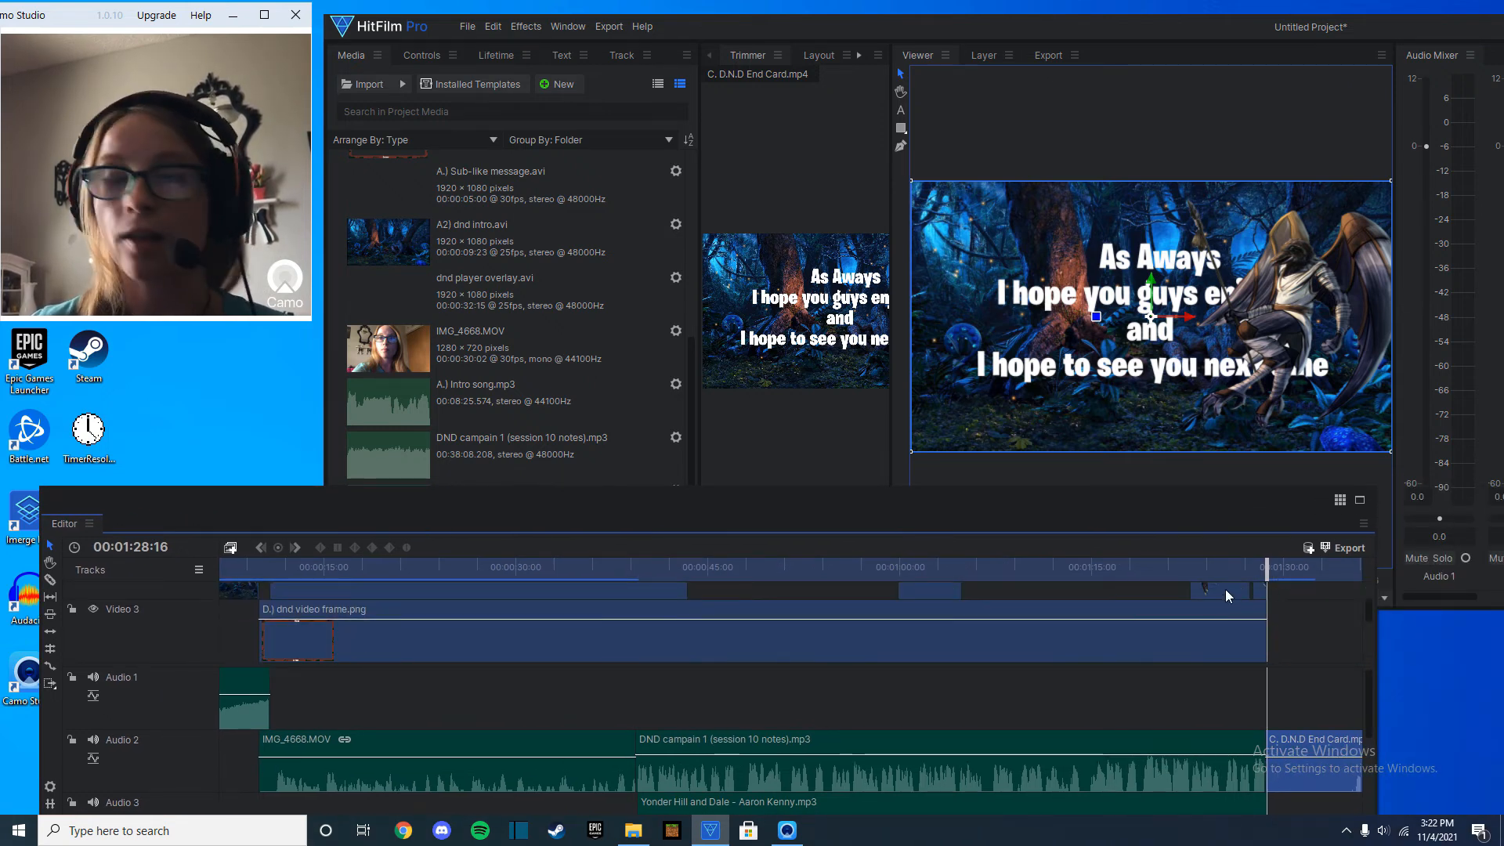
{"action": "scroll", "coordinate": [1214, 600], "scroll_direction": "up", "scroll_amount": 3}
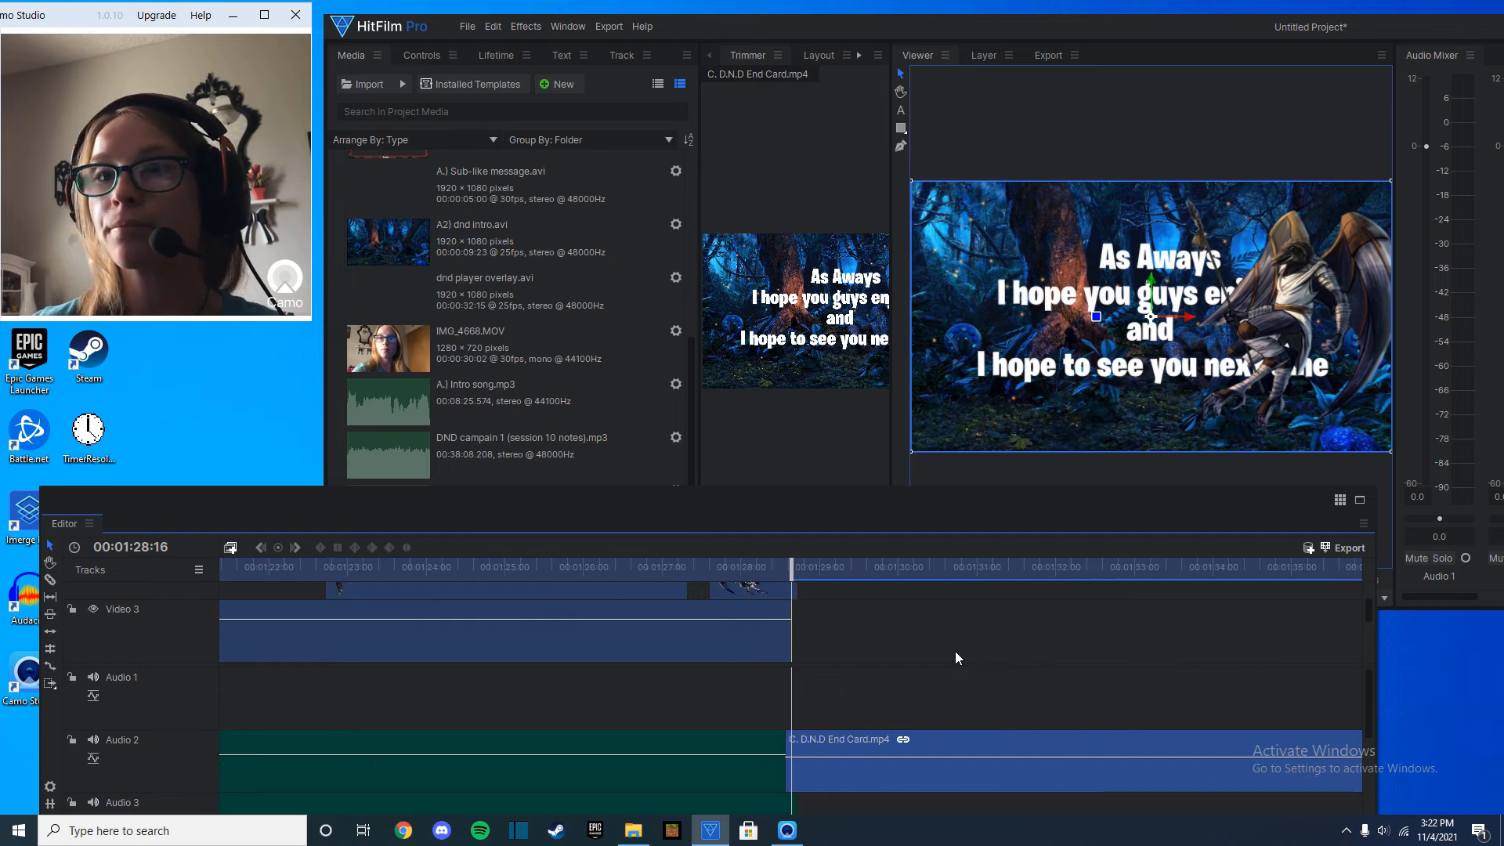
{"action": "right_click", "coordinate": [792, 594]}
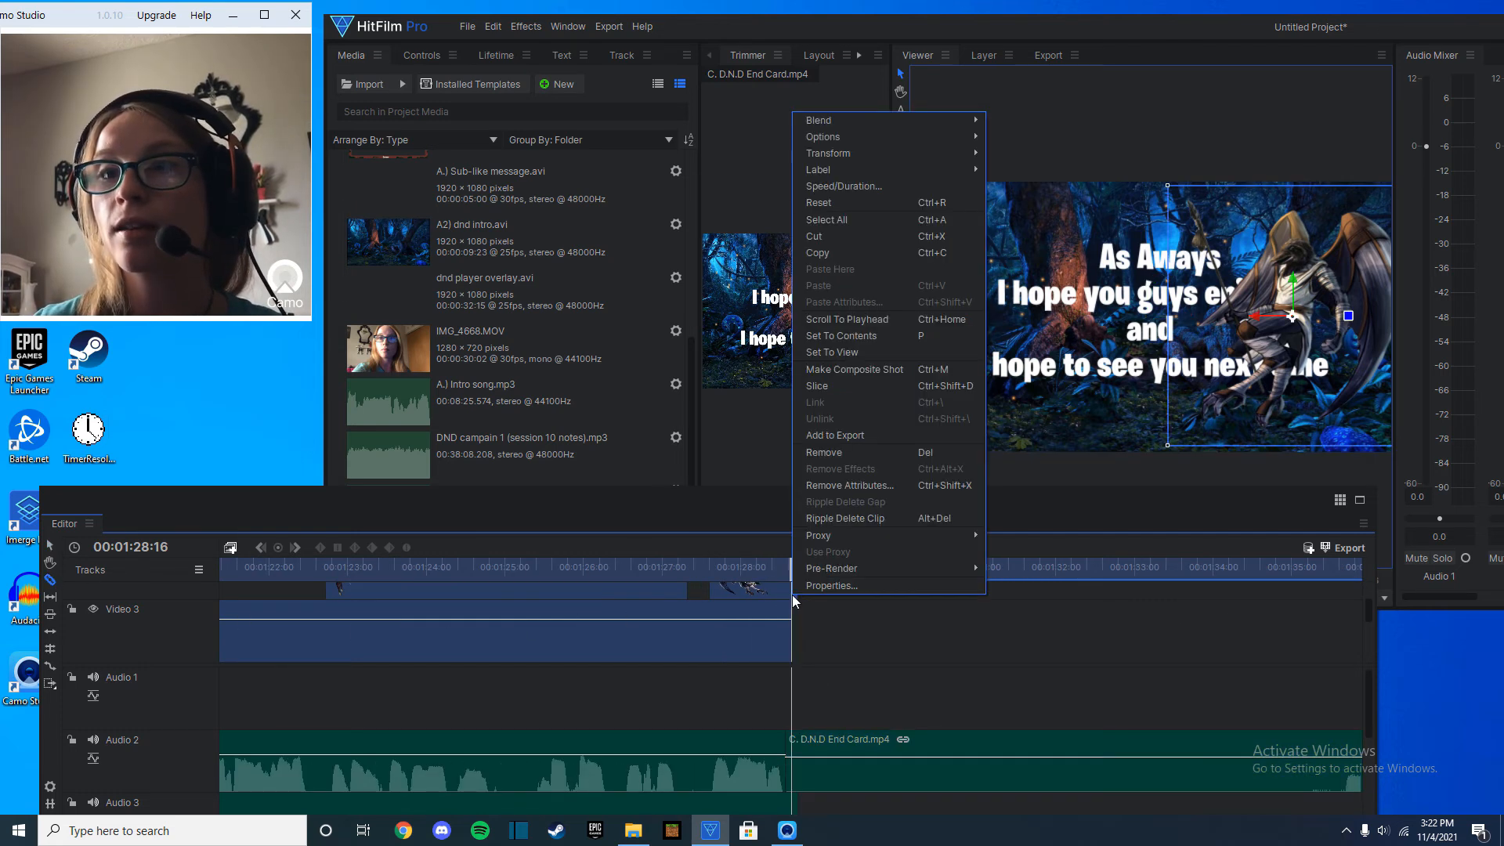
{"action": "left_click", "coordinate": [833, 453]}
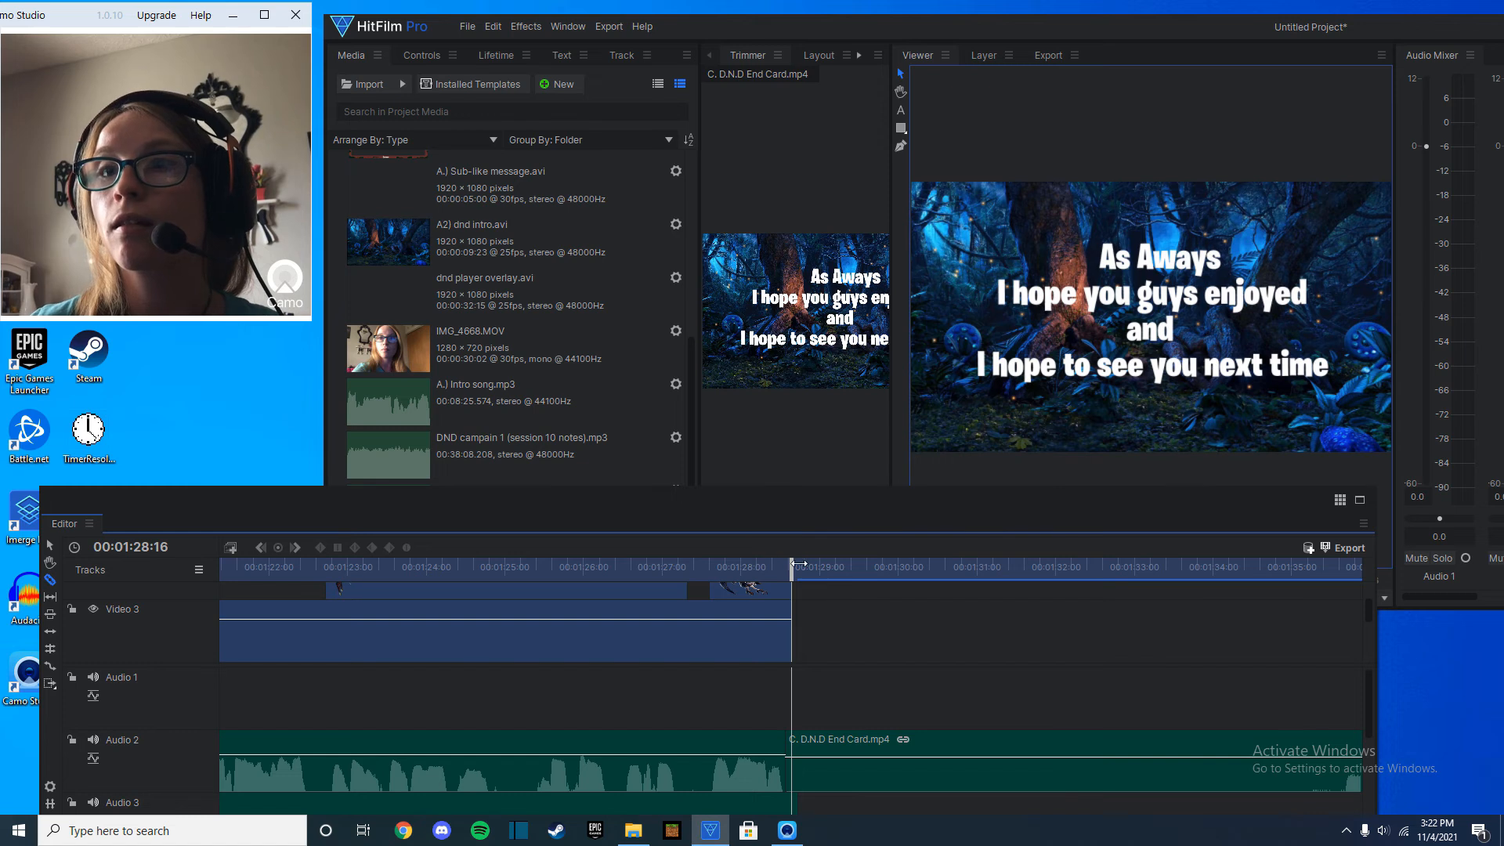
{"action": "left_click_drag", "start_coordinate": [799, 564], "coordinate": [750, 564]}
{"action": "key", "text": "space"}
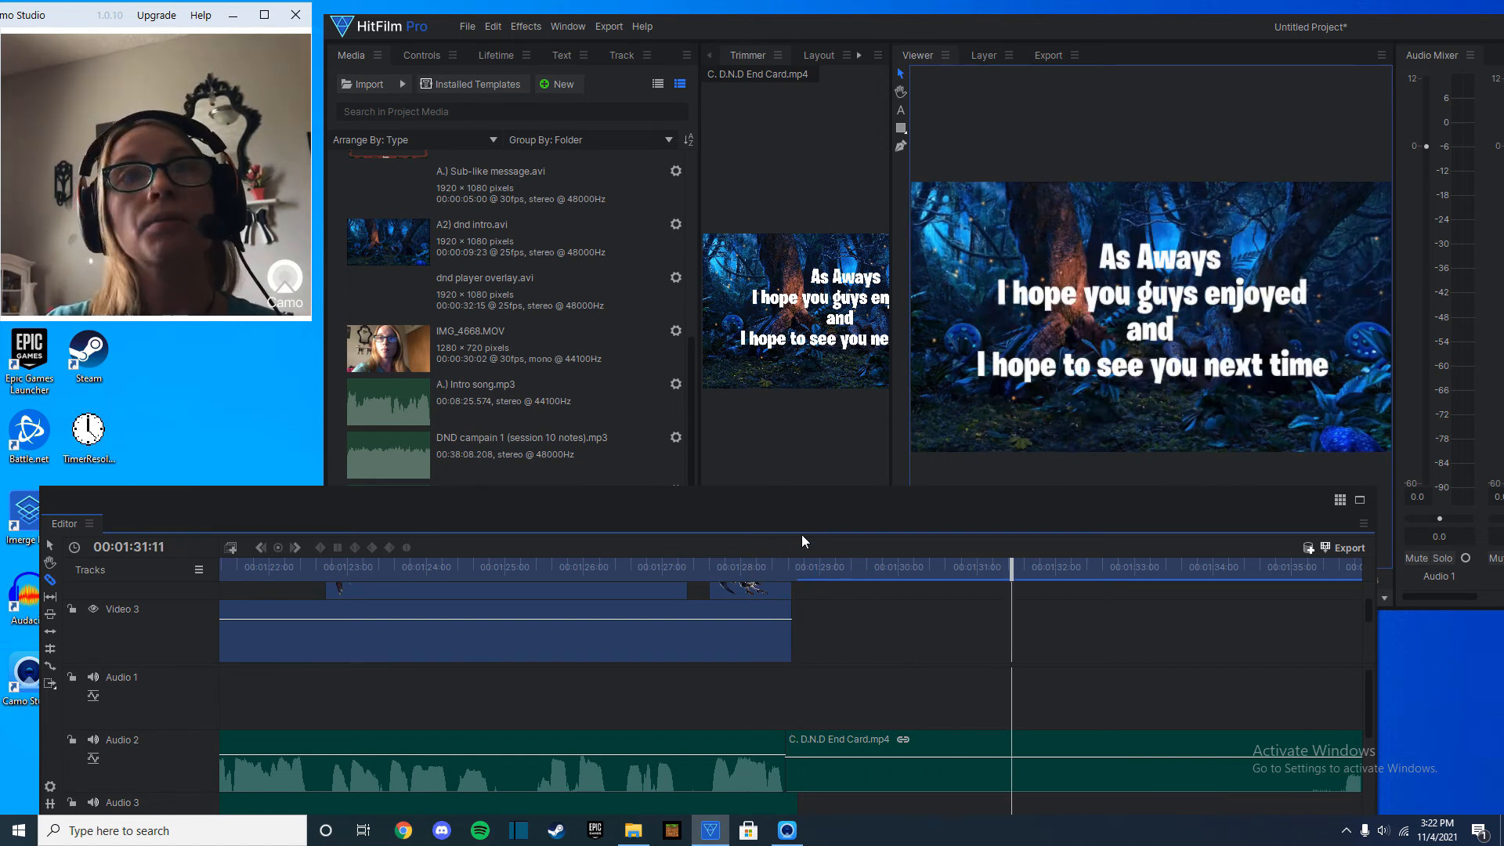
Add the timeline contents to the export queue and set the export preset to YouTube 1080p HD.
{"action": "left_click_drag", "start_coordinate": [806, 520], "coordinate": [952, 411]}
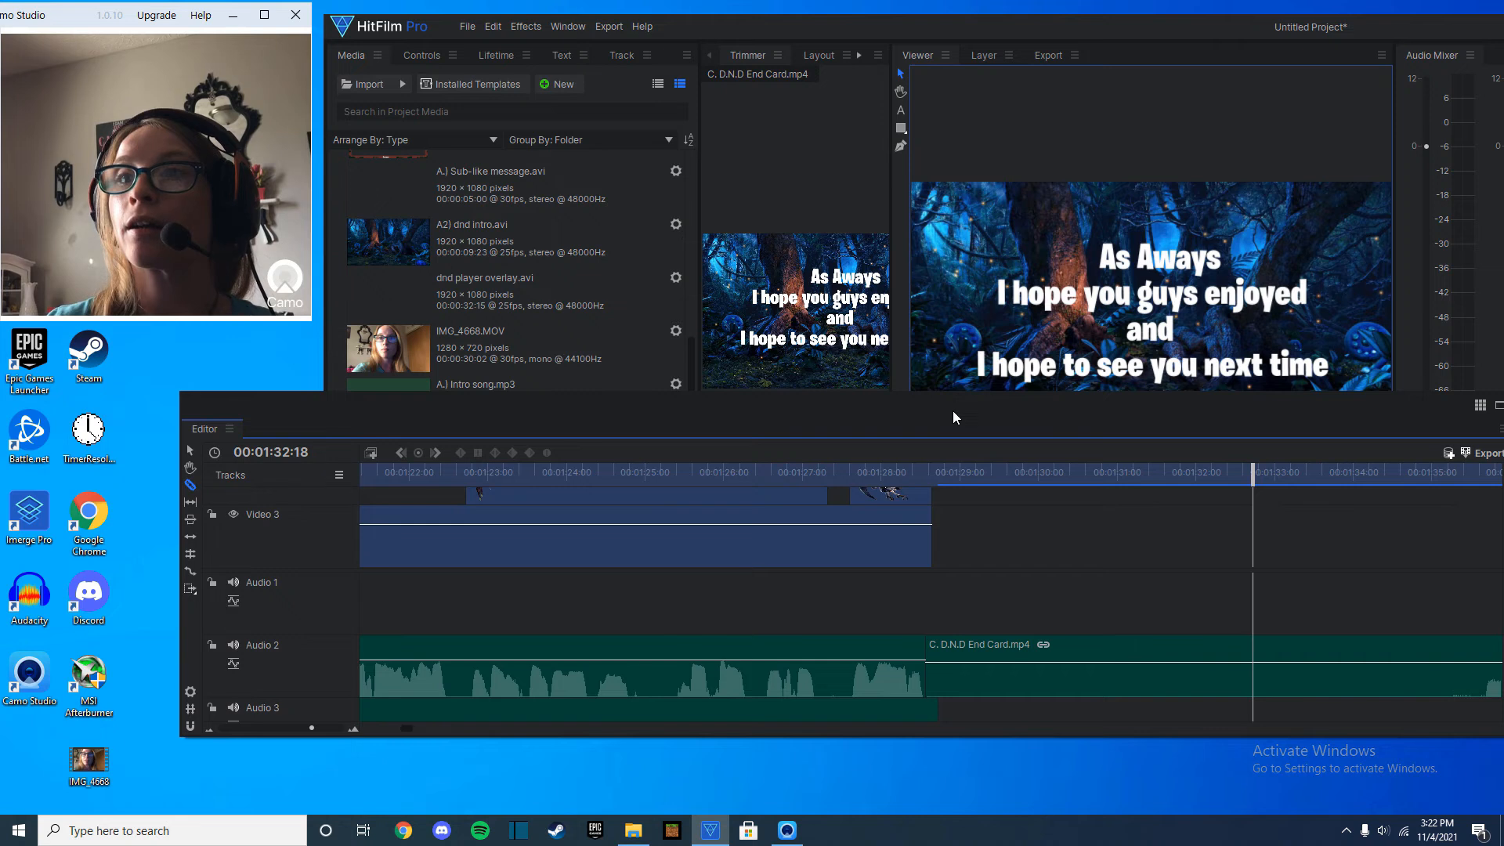
{"action": "left_click_drag", "start_coordinate": [1250, 401], "coordinate": [1208, 405]}
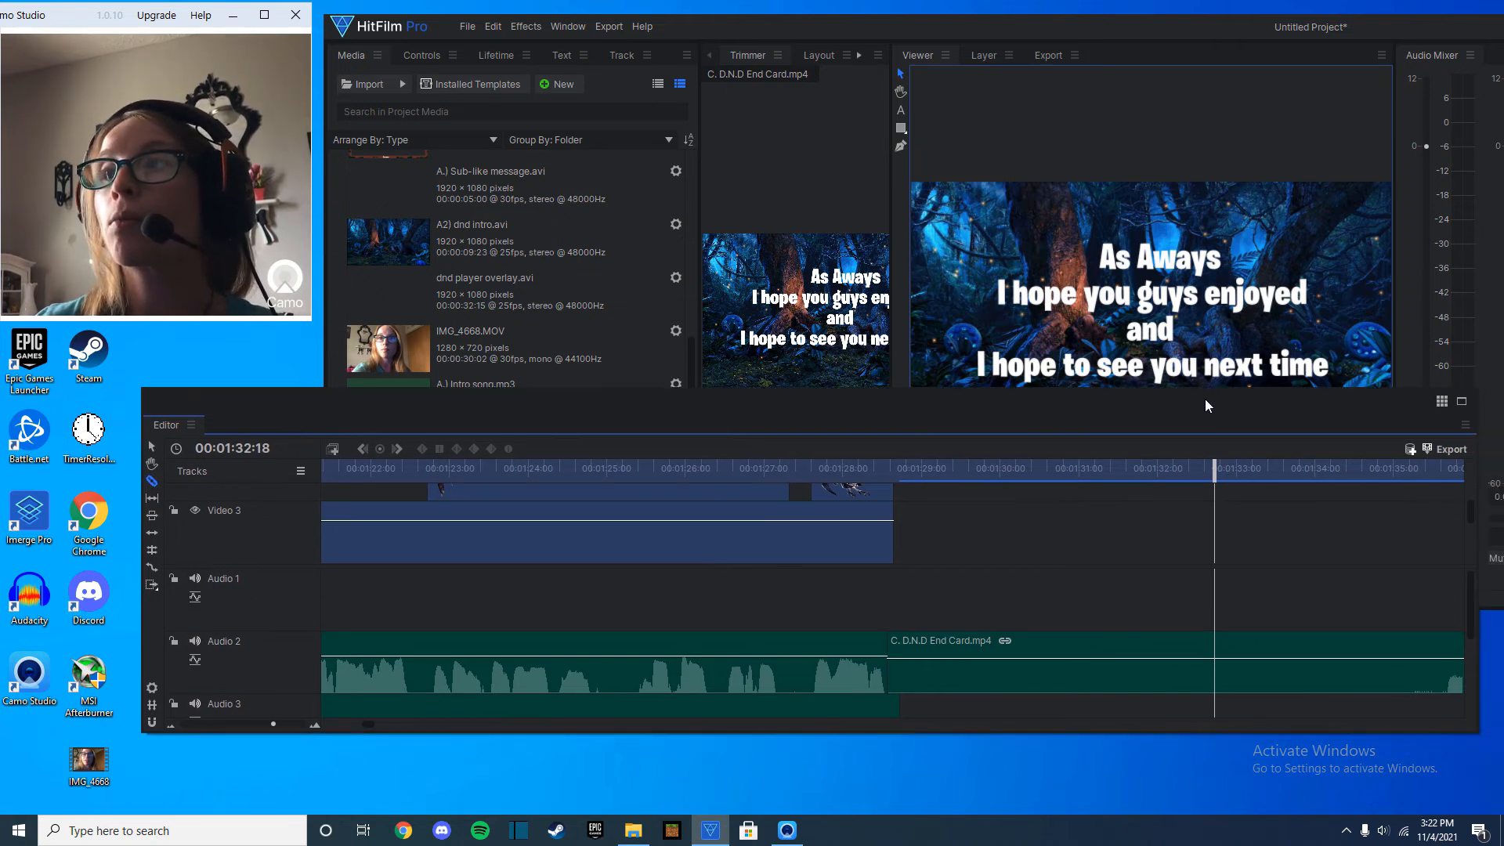
{"action": "left_click", "coordinate": [1433, 452]}
{"action": "mouse_move", "coordinate": [1446, 514]}
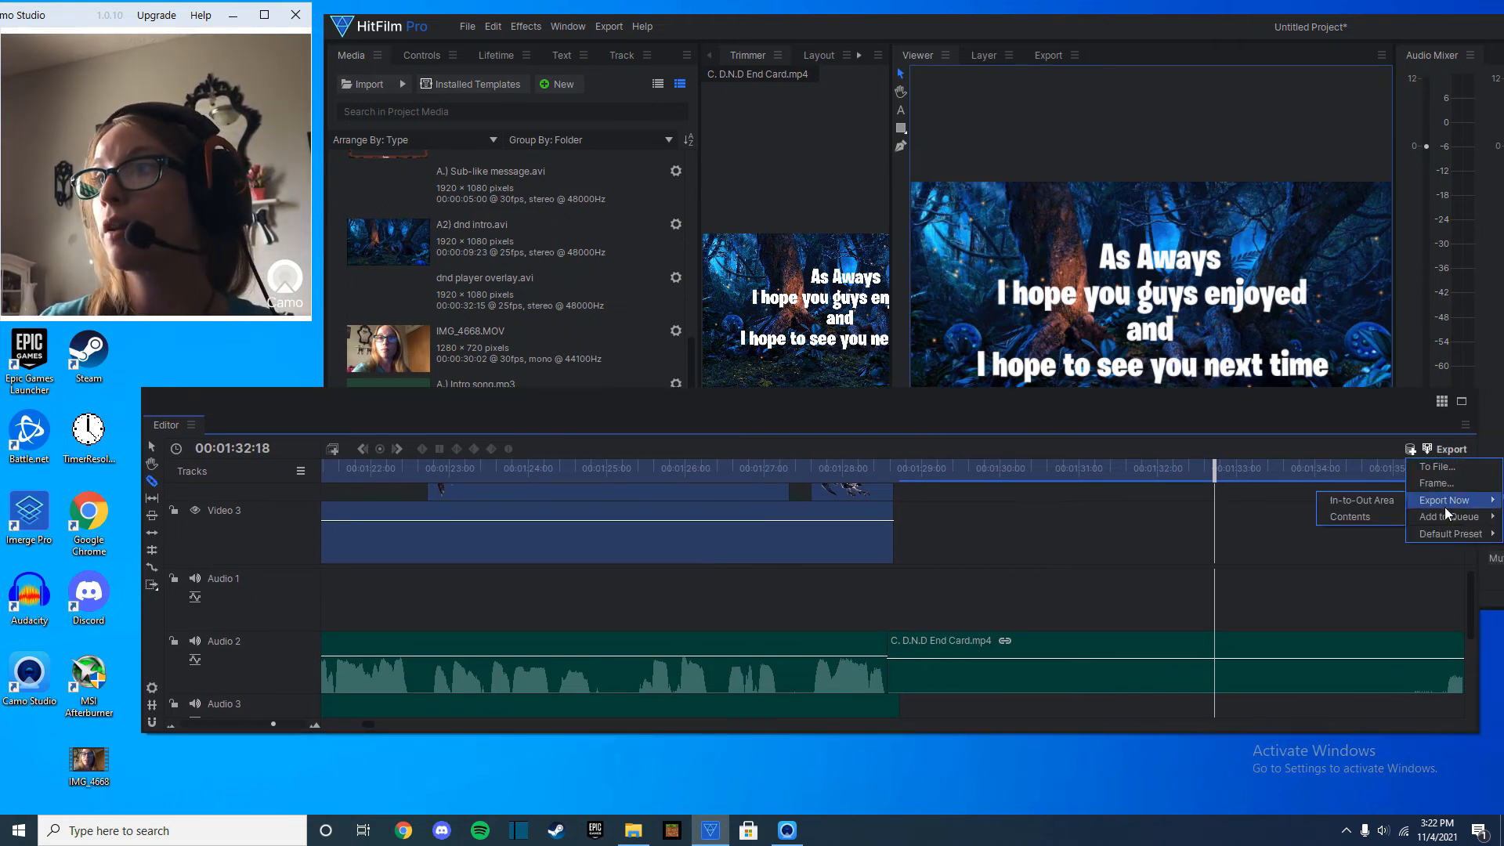
{"action": "left_click", "coordinate": [1376, 528]}
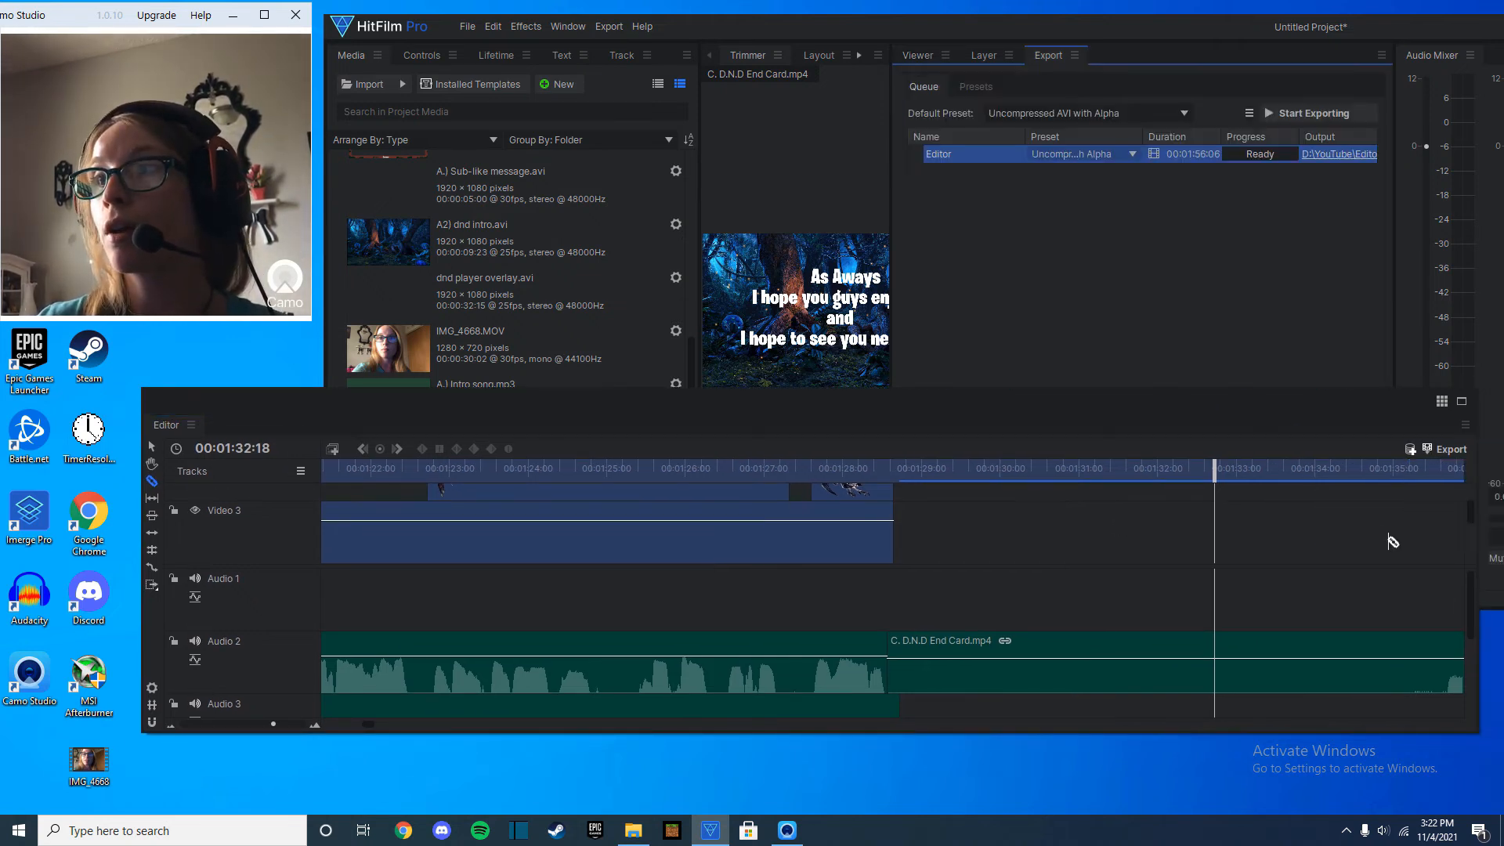
{"action": "left_click", "coordinate": [1059, 154]}
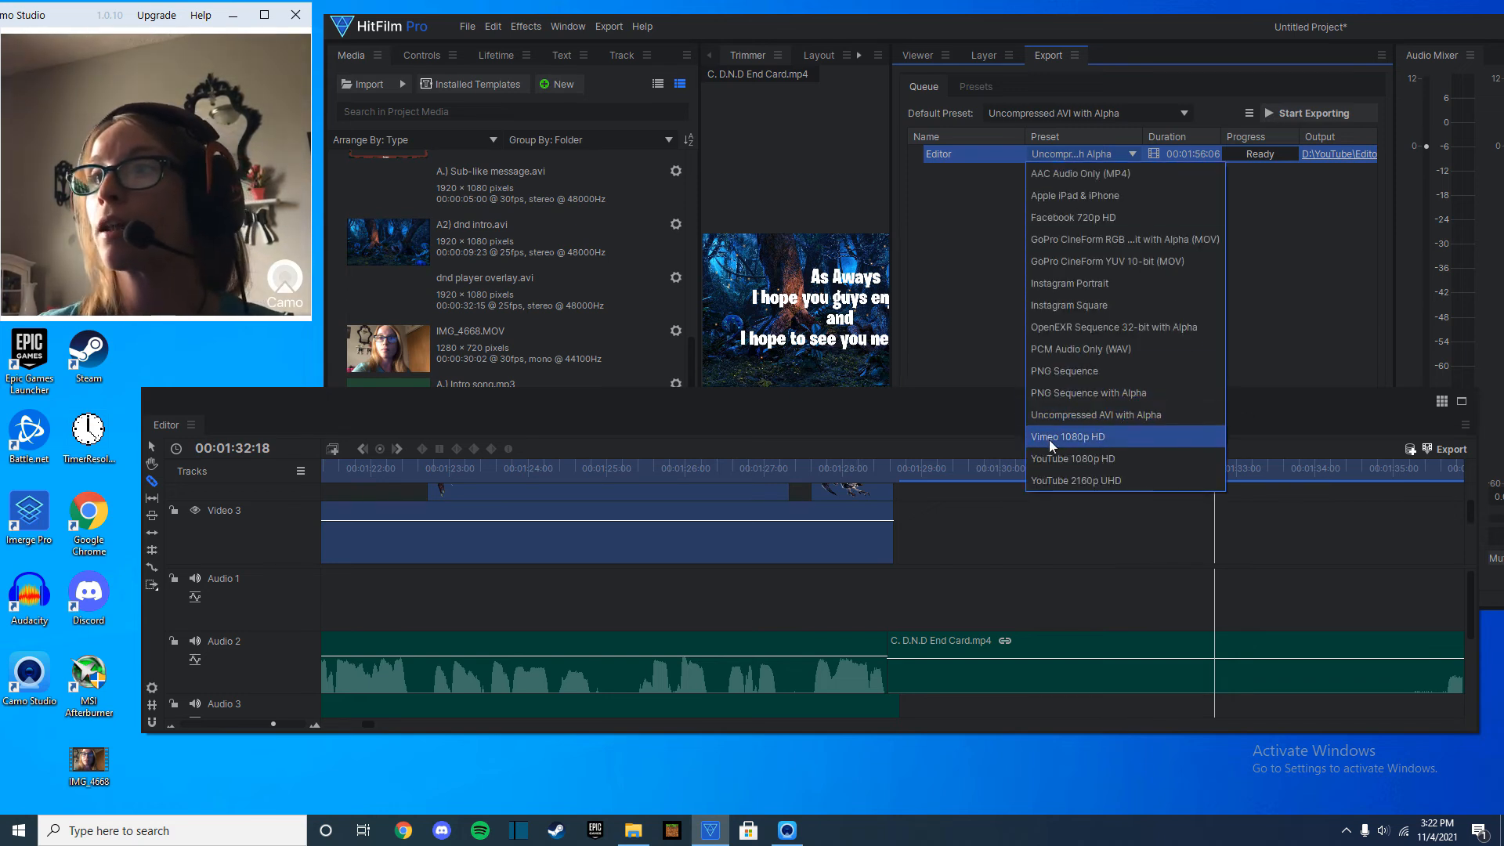
{"action": "left_click", "coordinate": [1062, 462]}
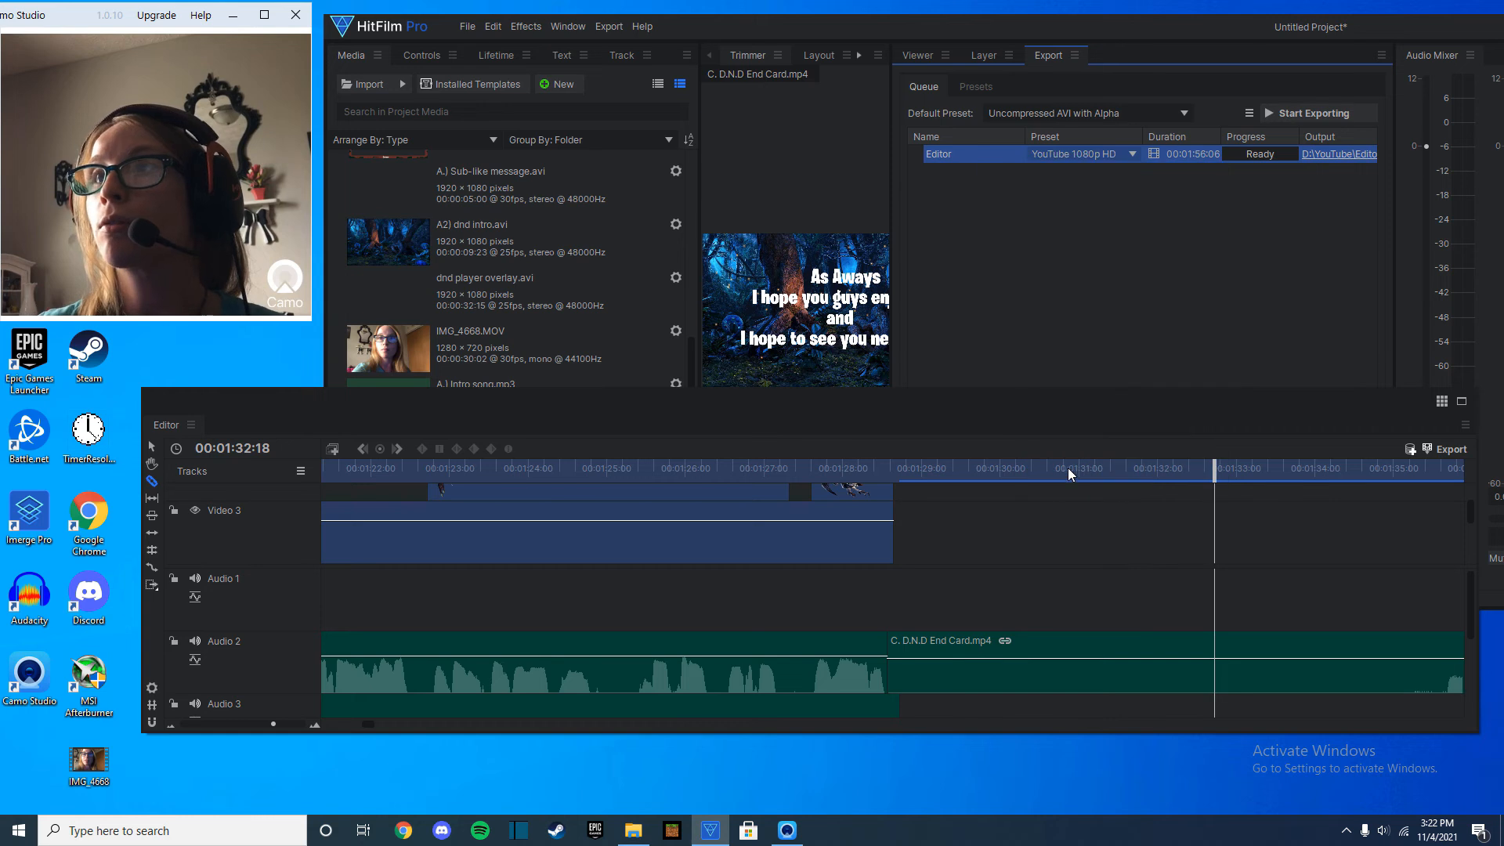
Set the export output to an MP4 in the YouTube folder named "orcs and ogers" followed by a placeholder subtitle.
{"action": "left_click", "coordinate": [1330, 153]}
{"action": "left_click", "coordinate": [517, 359]}
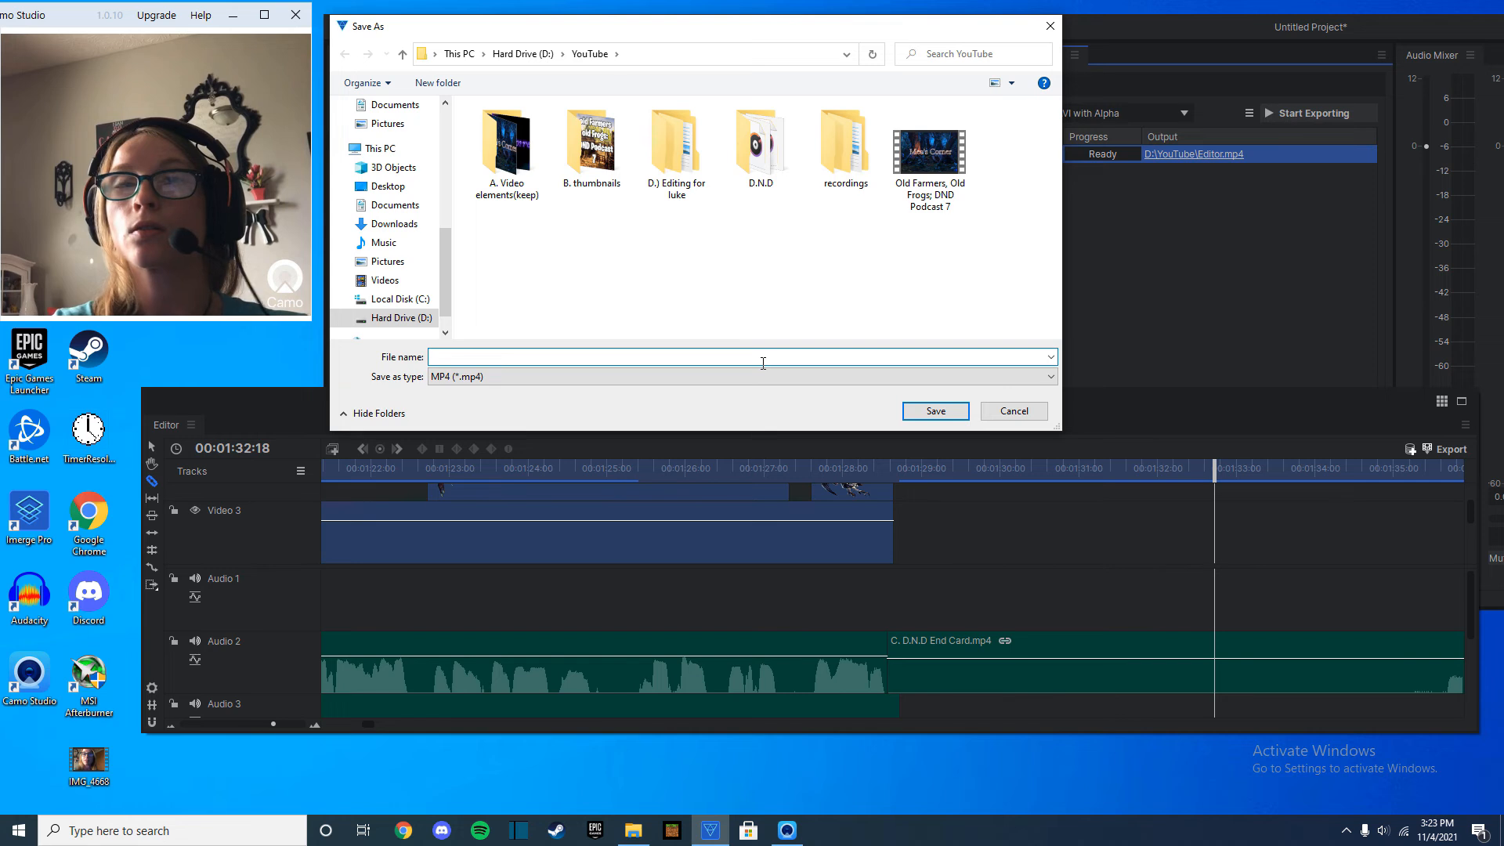
{"action": "type", "text": "orcs and o"}
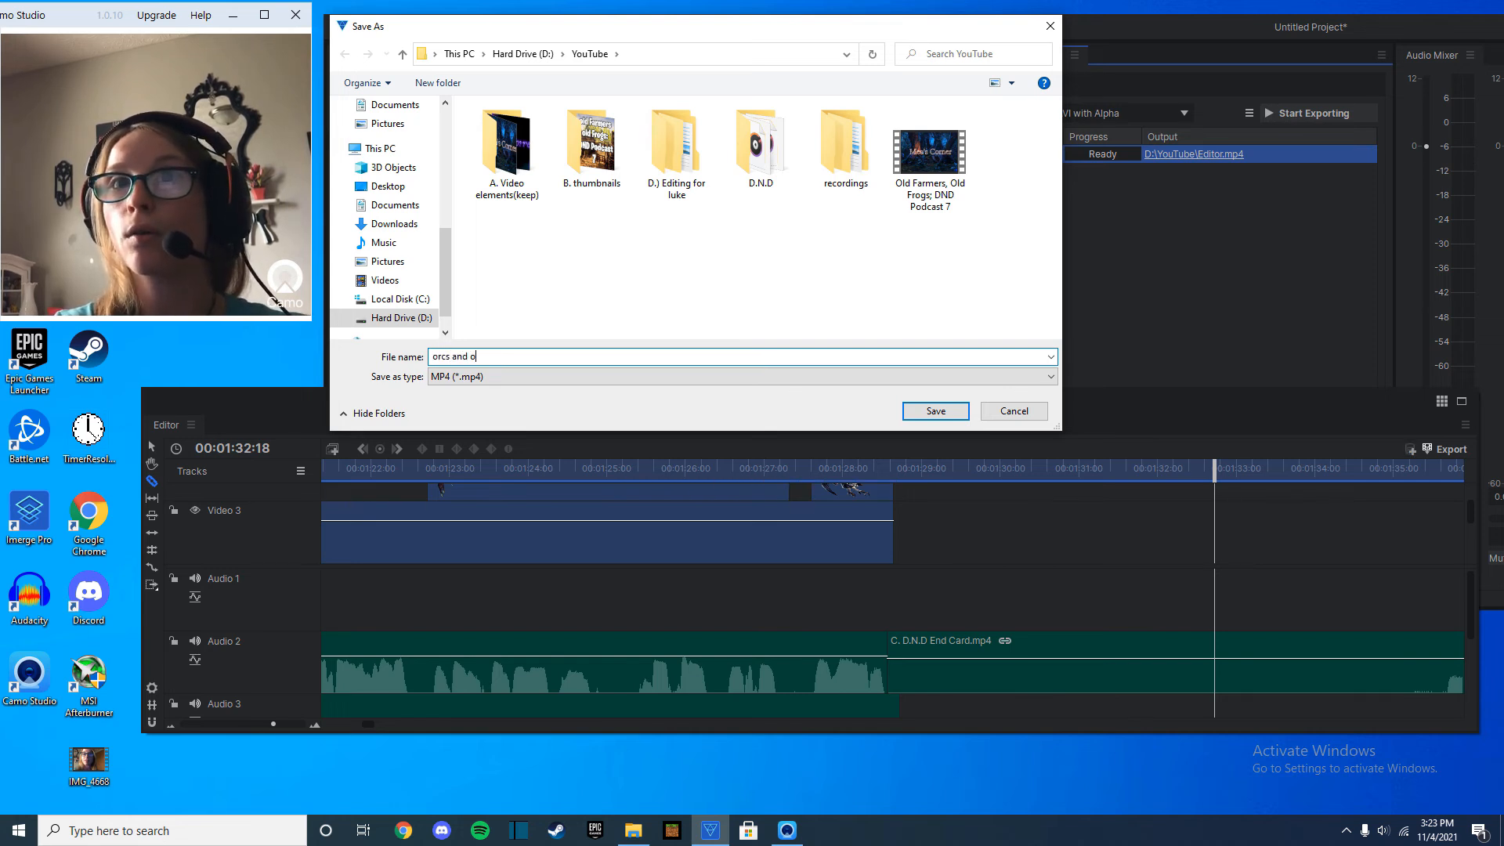
{"action": "type", "text": "gers"}
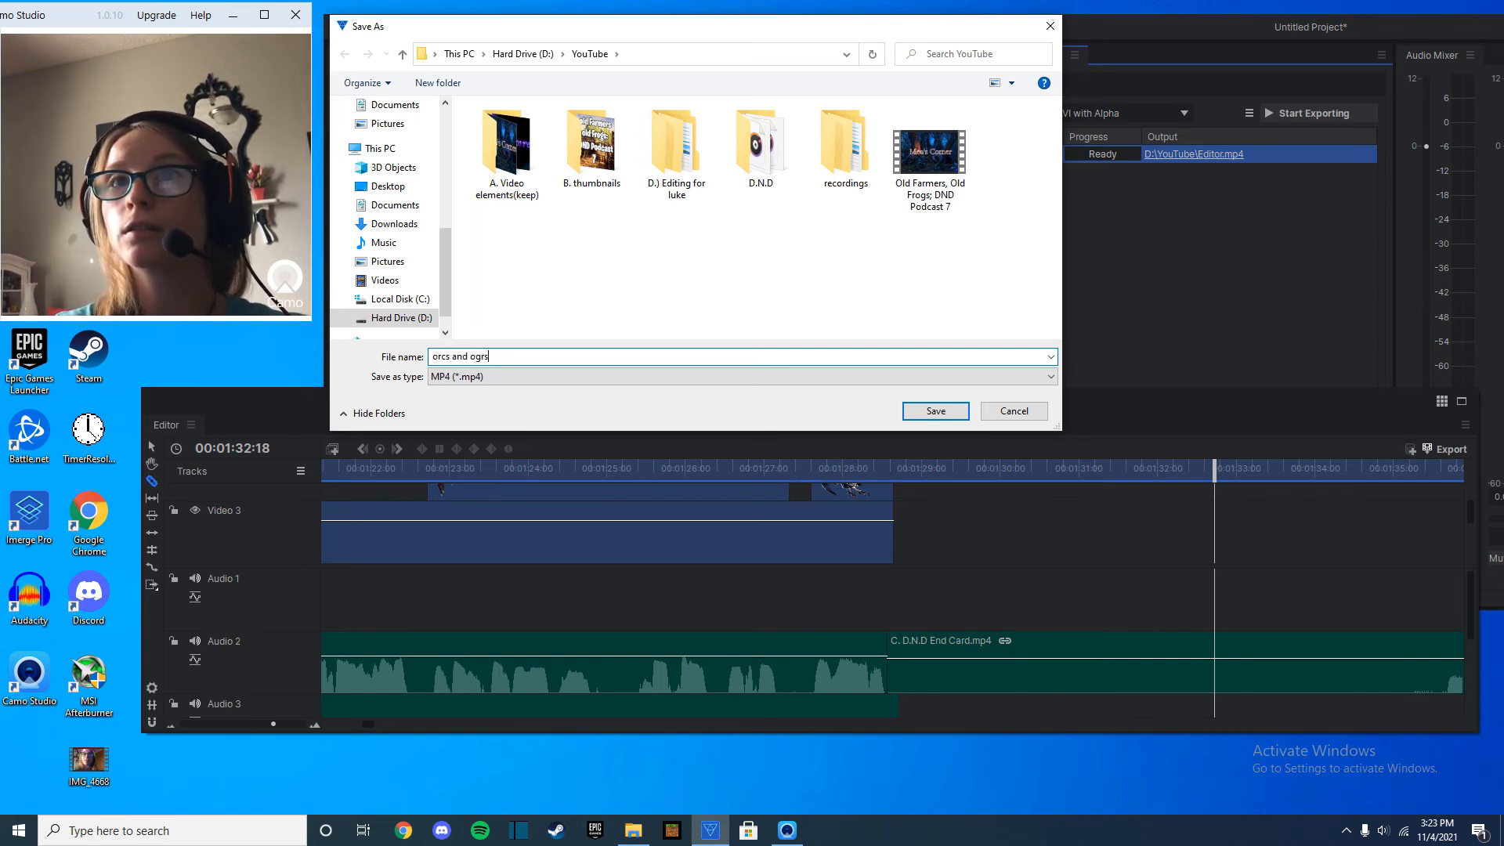
{"action": "key", "text": "BackSpace"}
{"action": "key", "text": "BackSpace"}
{"action": "type", "text": "ers : didn fjdbos"}
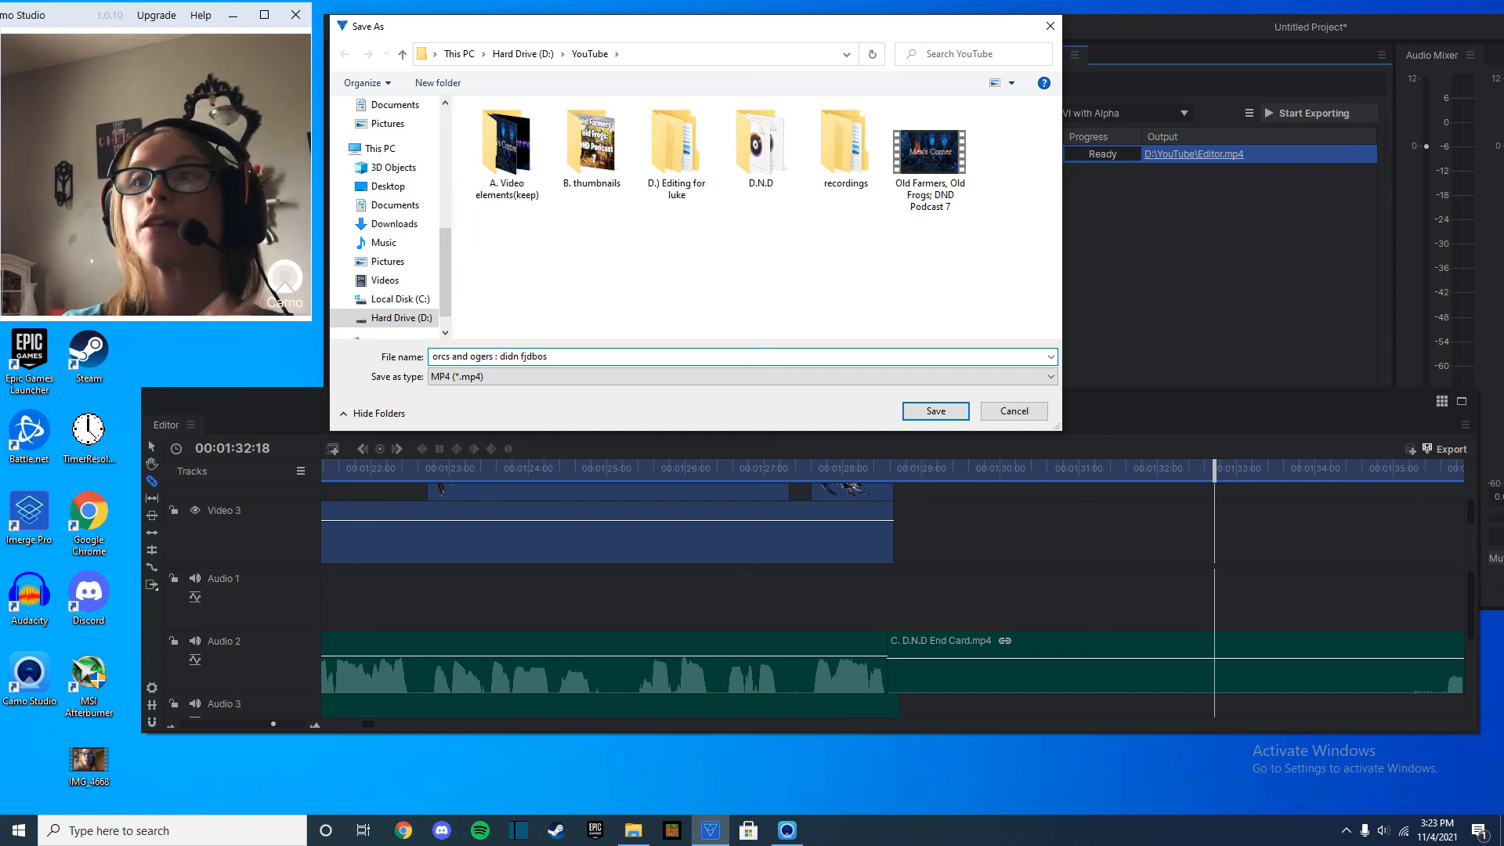
{"action": "key", "text": "Return"}
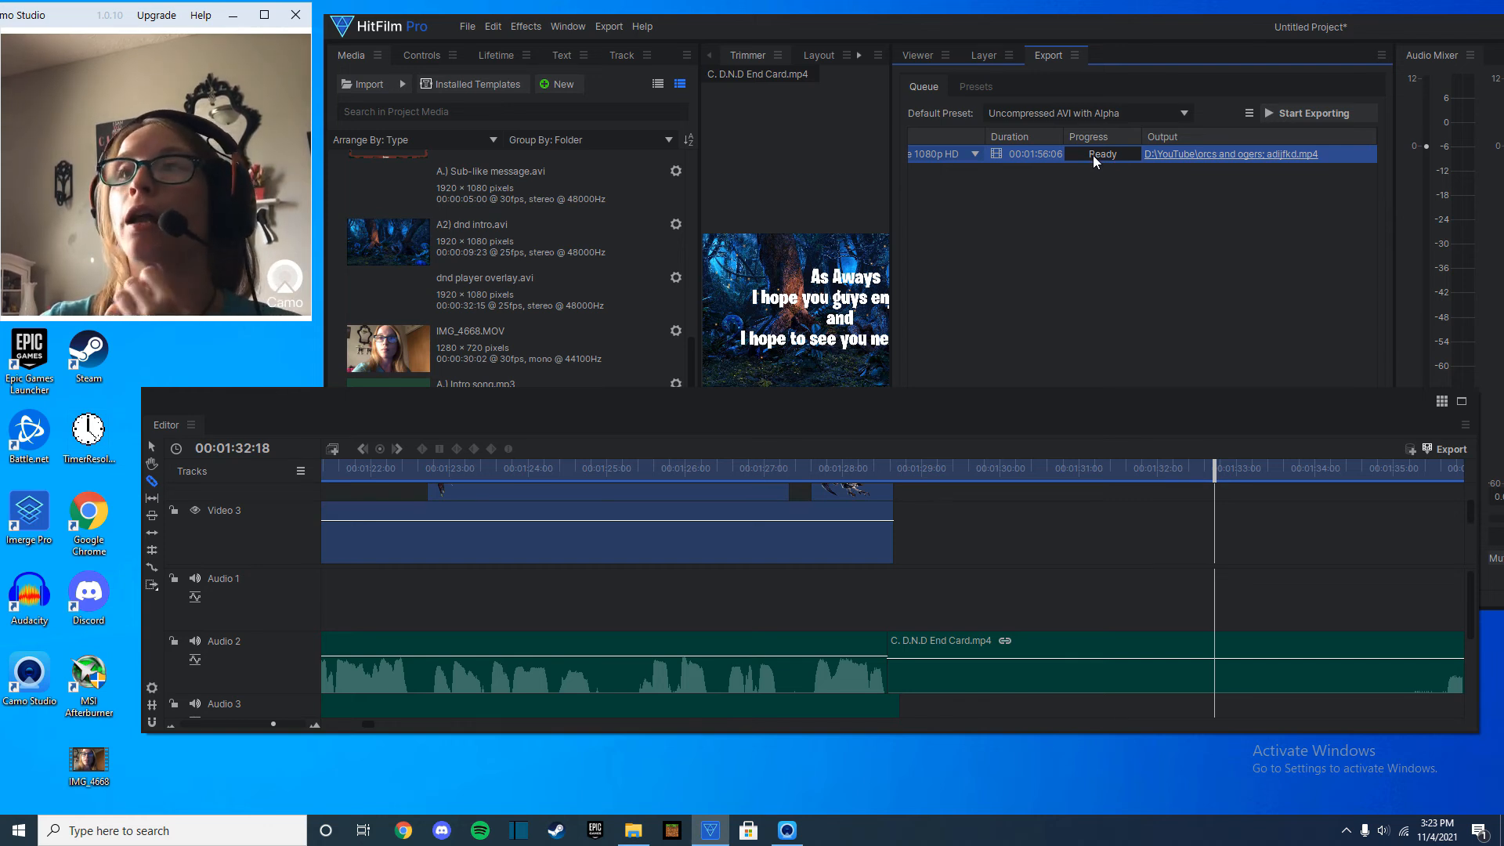
Start exporting the queued video and shift the floating editor window down to reveal the export task details.
{"action": "left_click", "coordinate": [1332, 113]}
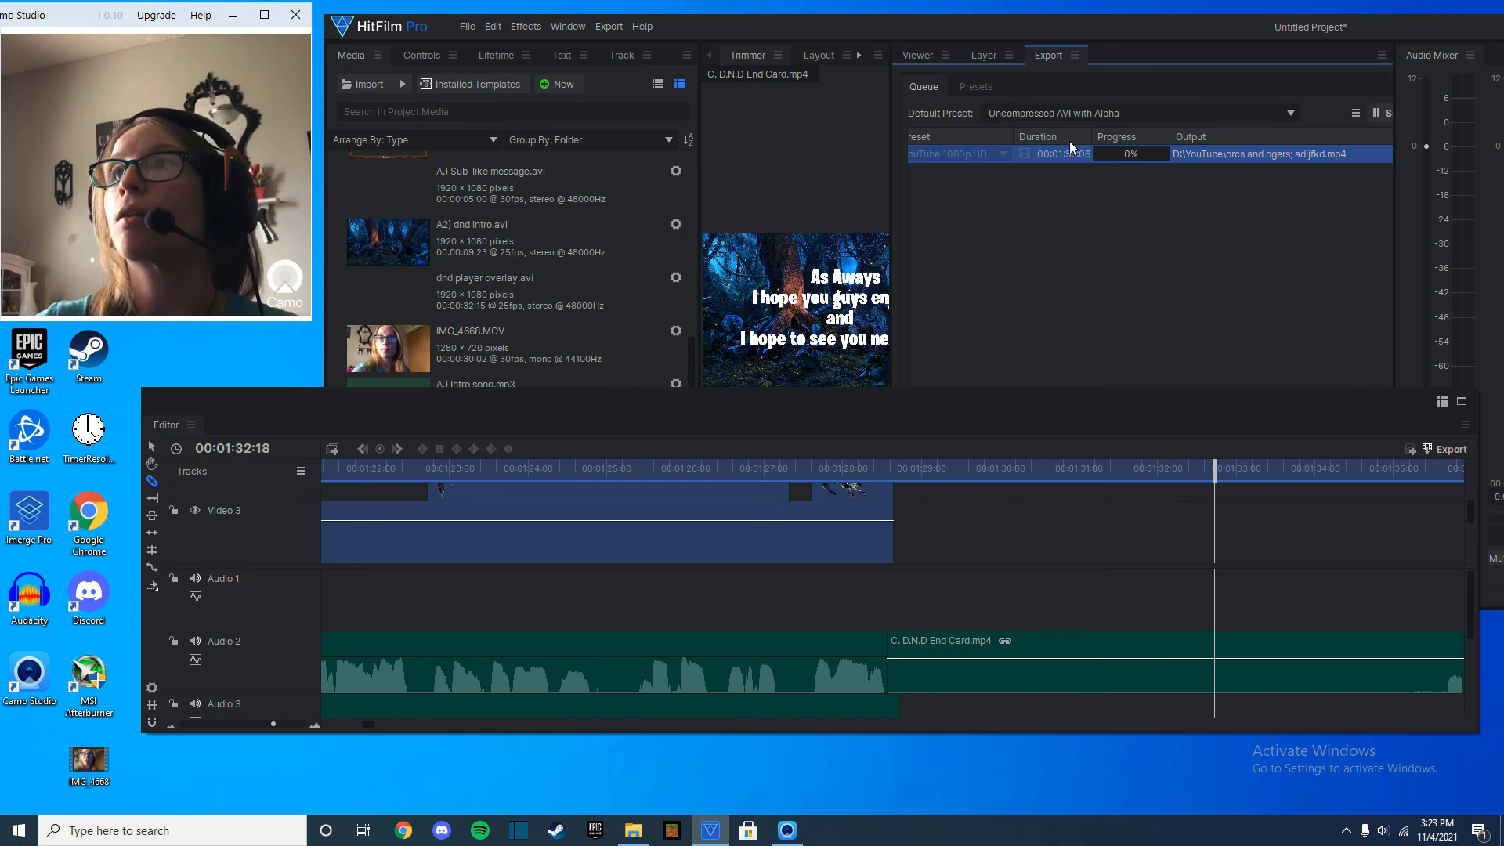
{"action": "left_click", "coordinate": [919, 55]}
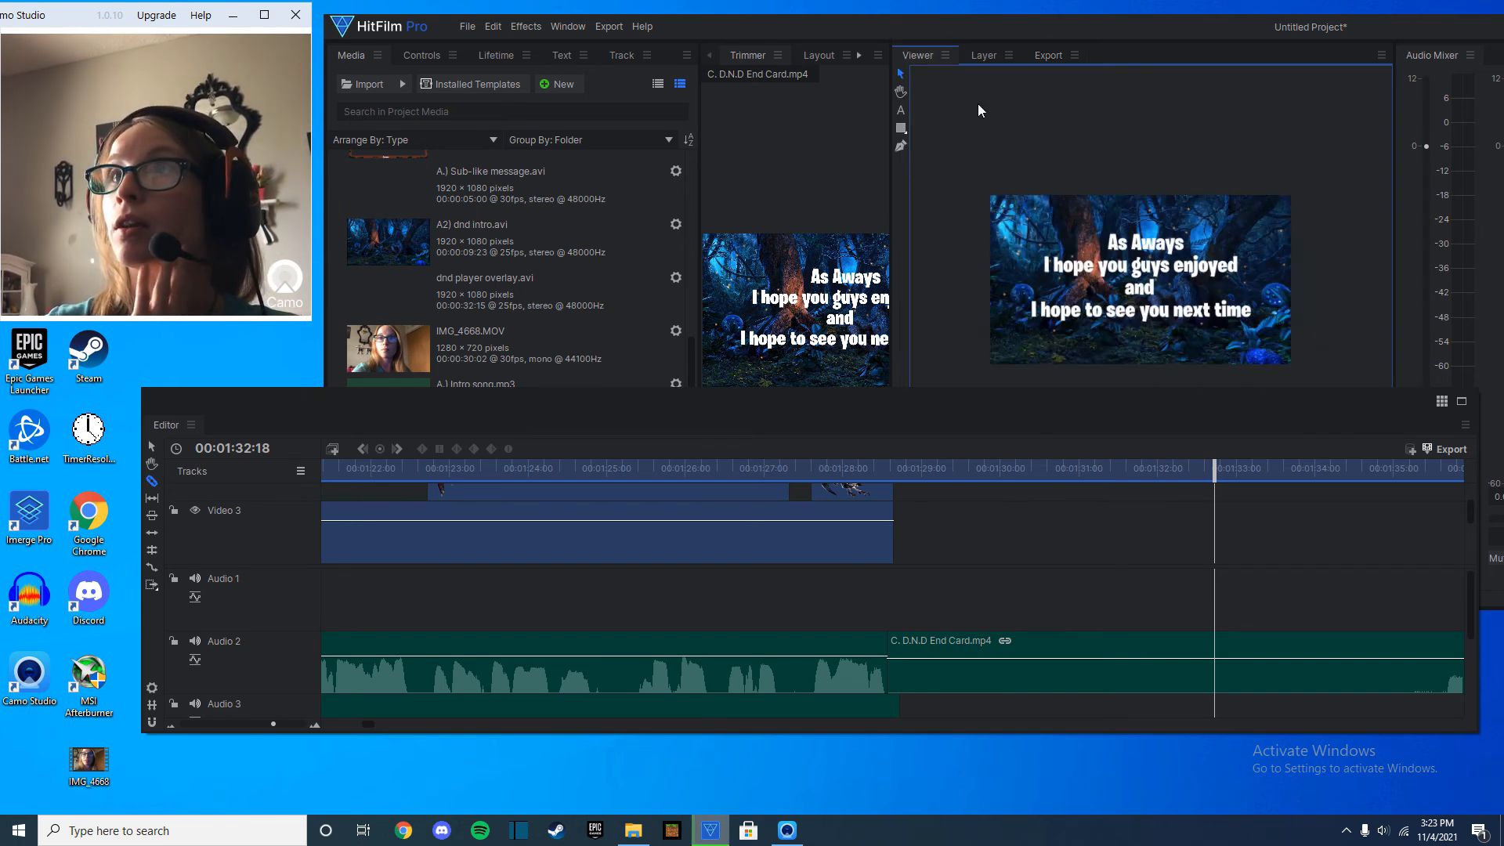
{"action": "left_click", "coordinate": [1047, 55]}
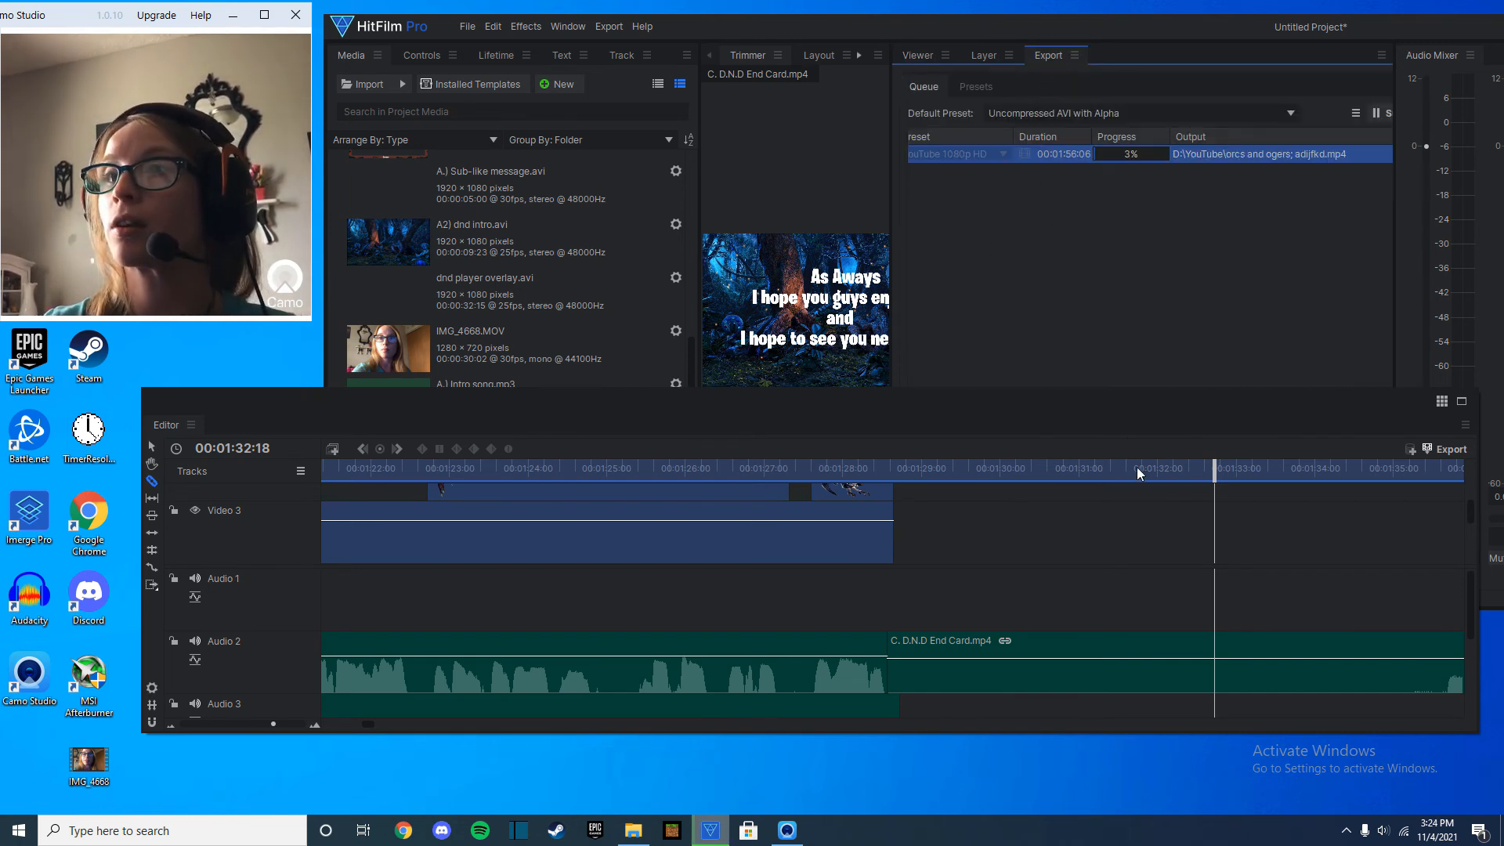
{"action": "left_click_drag", "start_coordinate": [1078, 403], "coordinate": [1064, 610]}
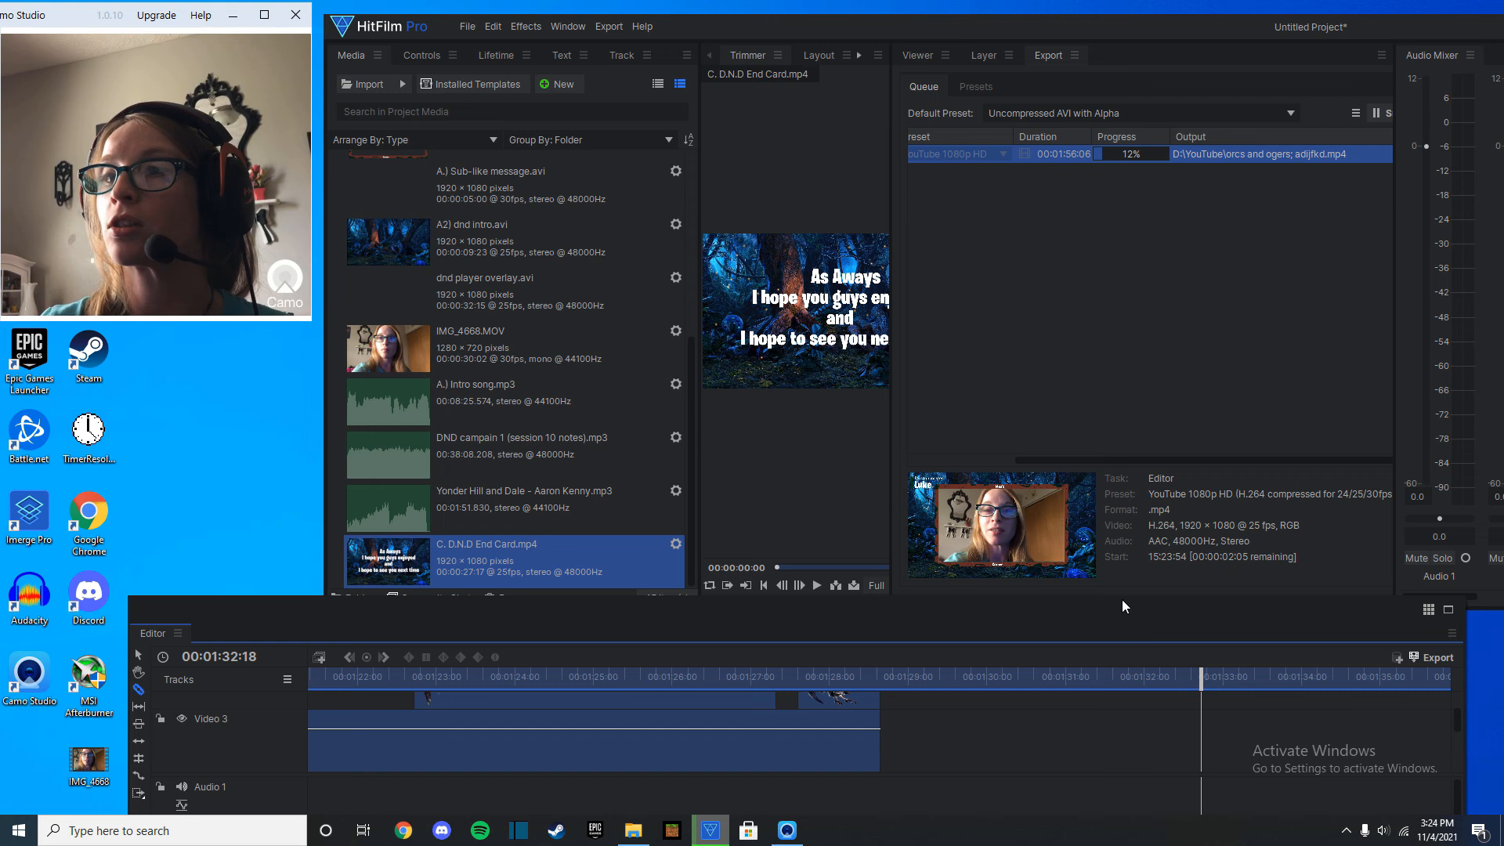
{"action": "left_click_drag", "start_coordinate": [1127, 604], "coordinate": [1144, 577]}
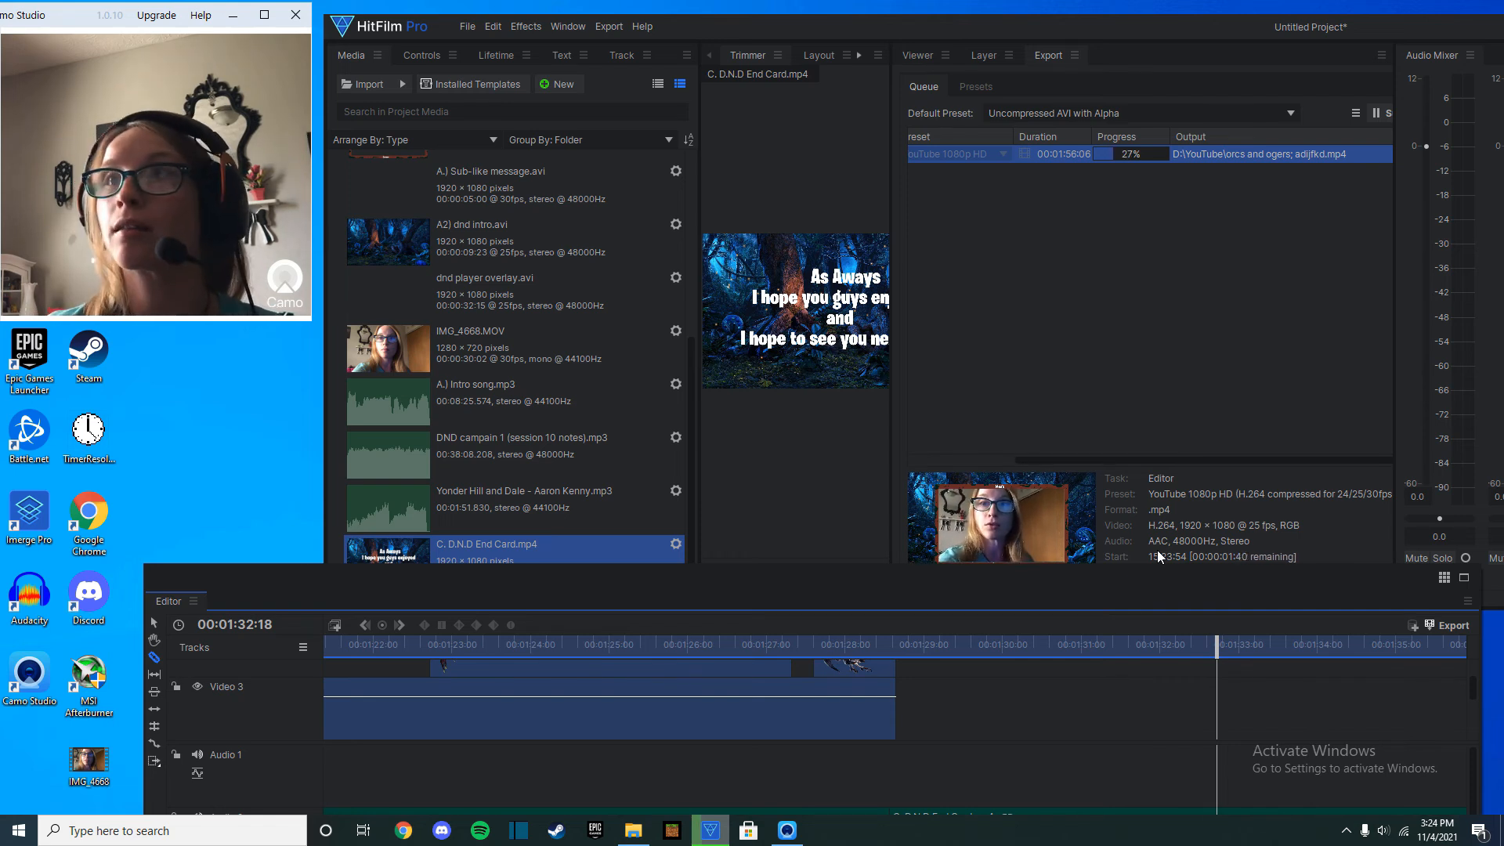
Clear the video editor from view and open the logging camp image from the Screenshots folder in Paint 3D.
{"action": "left_click_drag", "start_coordinate": [1448, 31], "coordinate": [1382, 41]}
{"action": "left_click", "coordinate": [1477, 34]}
{"action": "scroll", "coordinate": [843, 205], "scroll_direction": "up", "scroll_amount": 1}
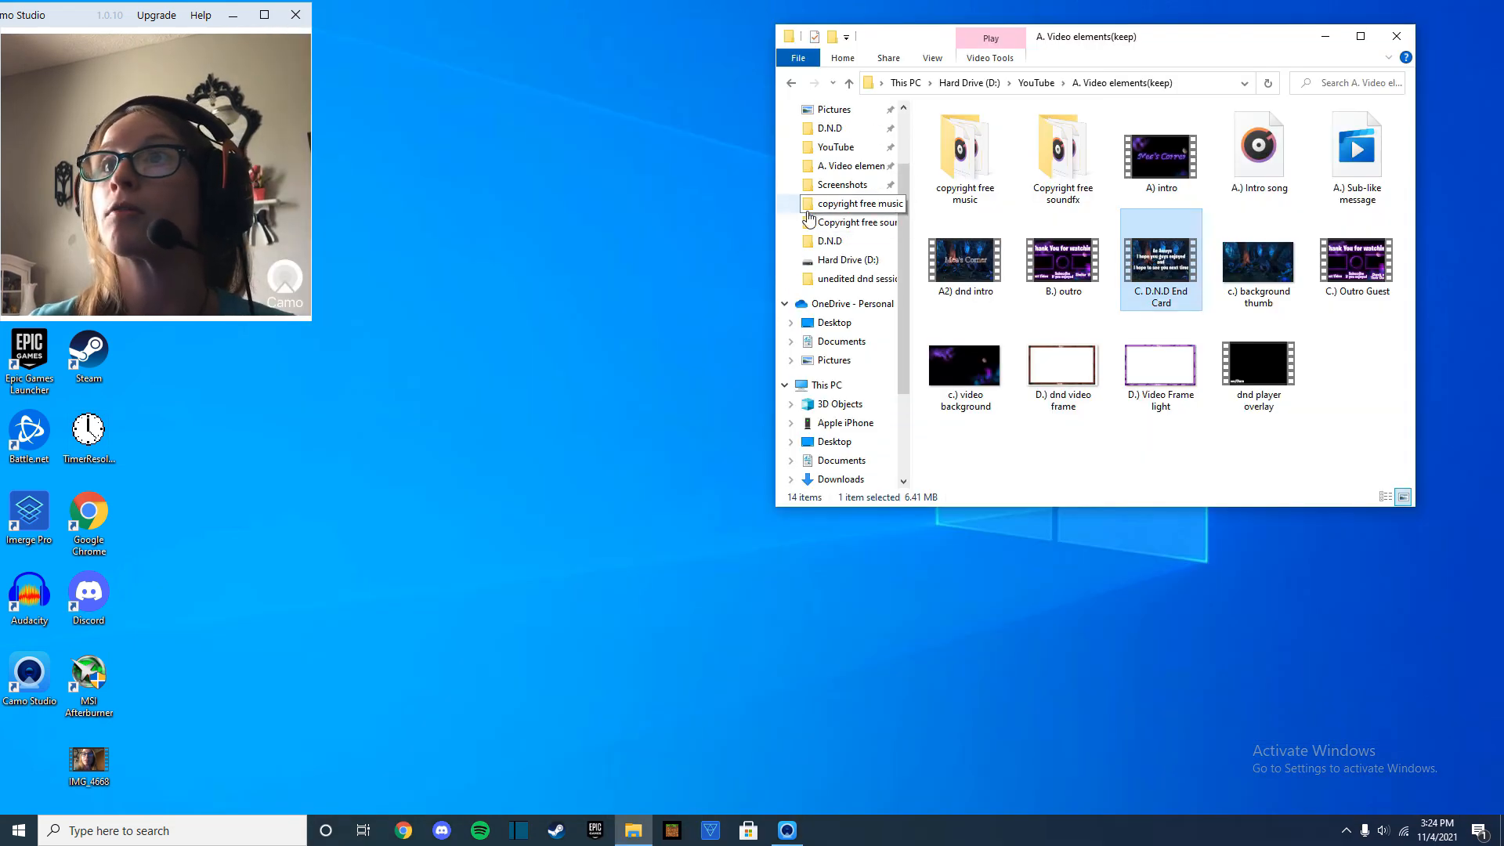
{"action": "left_click", "coordinate": [843, 185]}
{"action": "scroll", "coordinate": [949, 249], "scroll_direction": "down", "scroll_amount": 2}
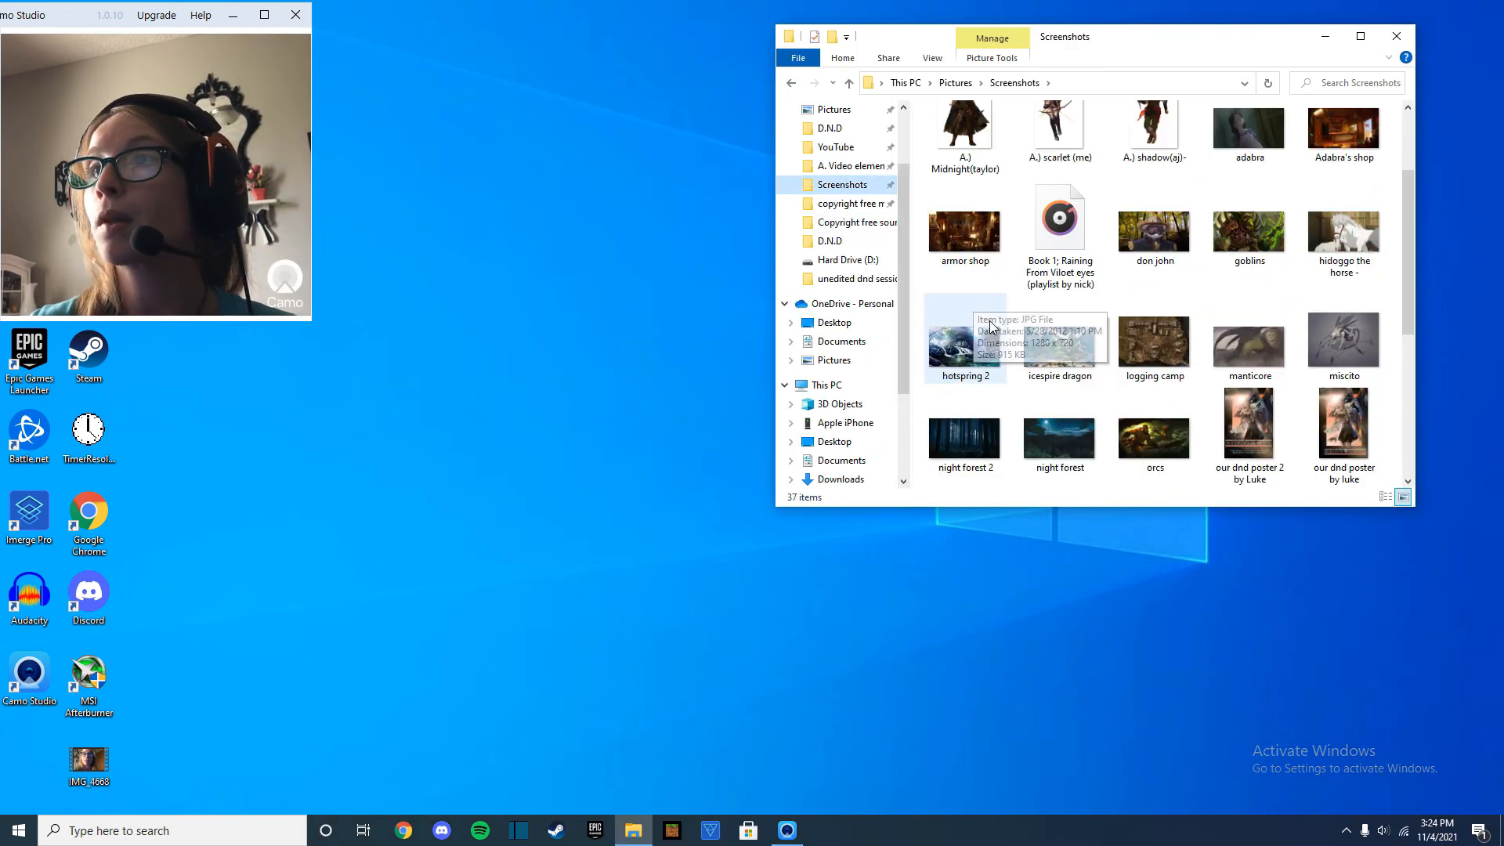
{"action": "right_click", "coordinate": [1166, 350]}
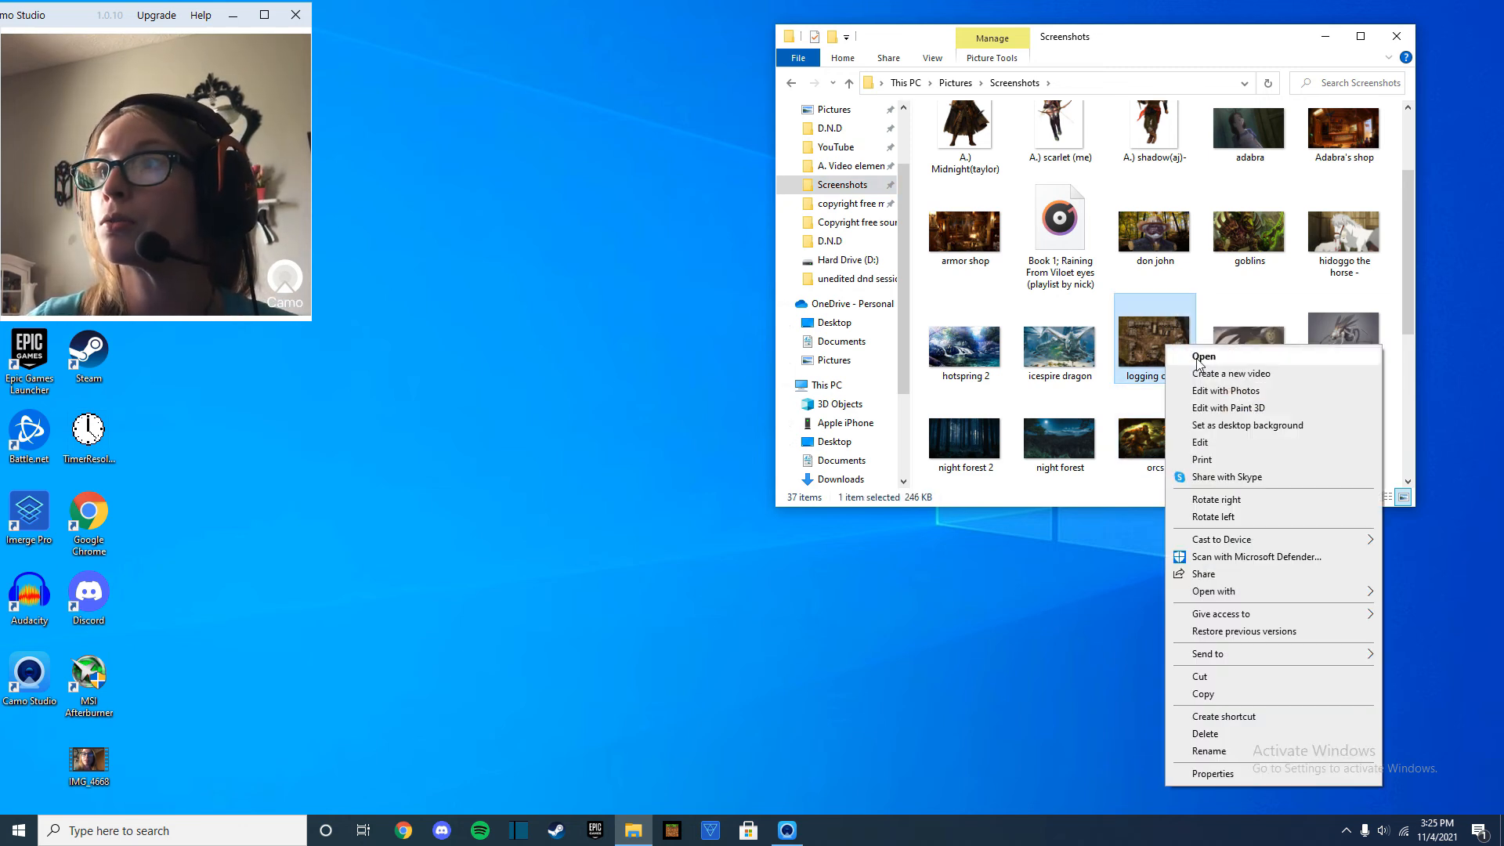
{"action": "left_click", "coordinate": [1258, 407]}
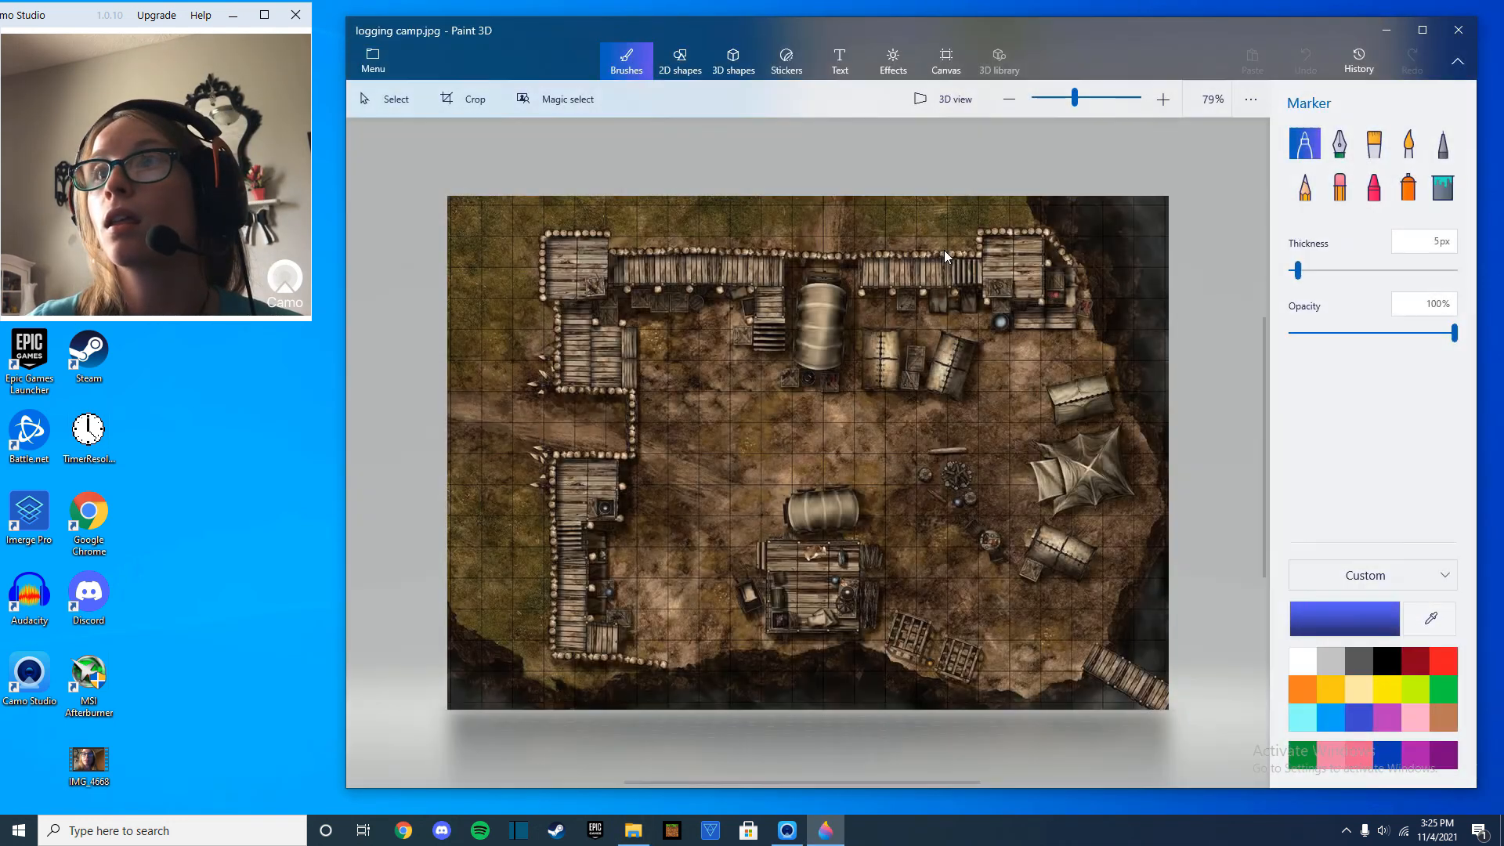
Resize the logging camp image to 1280 px wide and 720 px high, save it and close Paint 3D.
{"action": "left_click", "coordinate": [949, 60]}
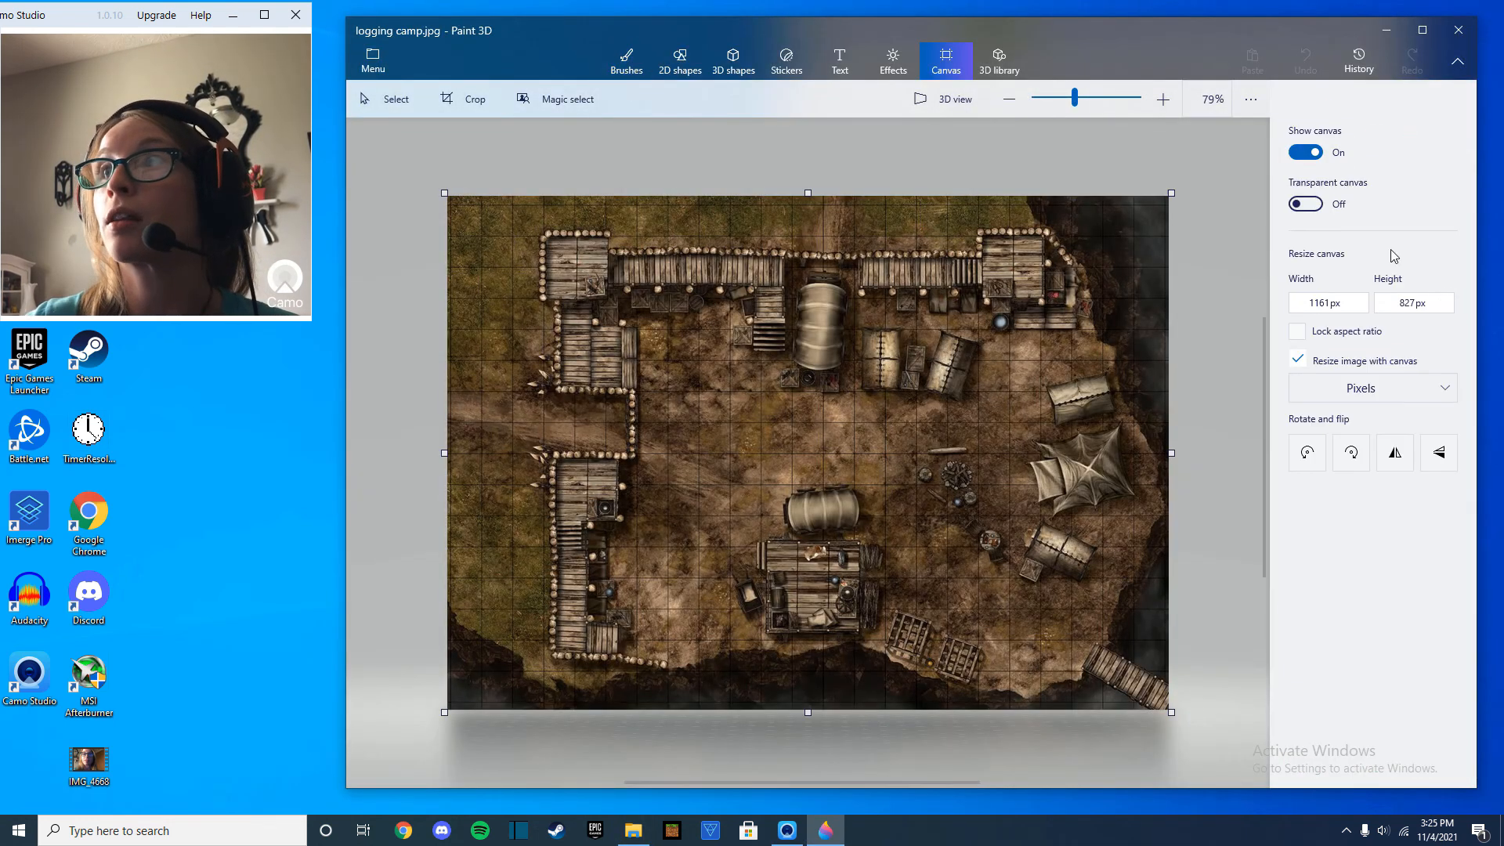
{"action": "left_click", "coordinate": [1340, 318]}
{"action": "type", "text": "12"}
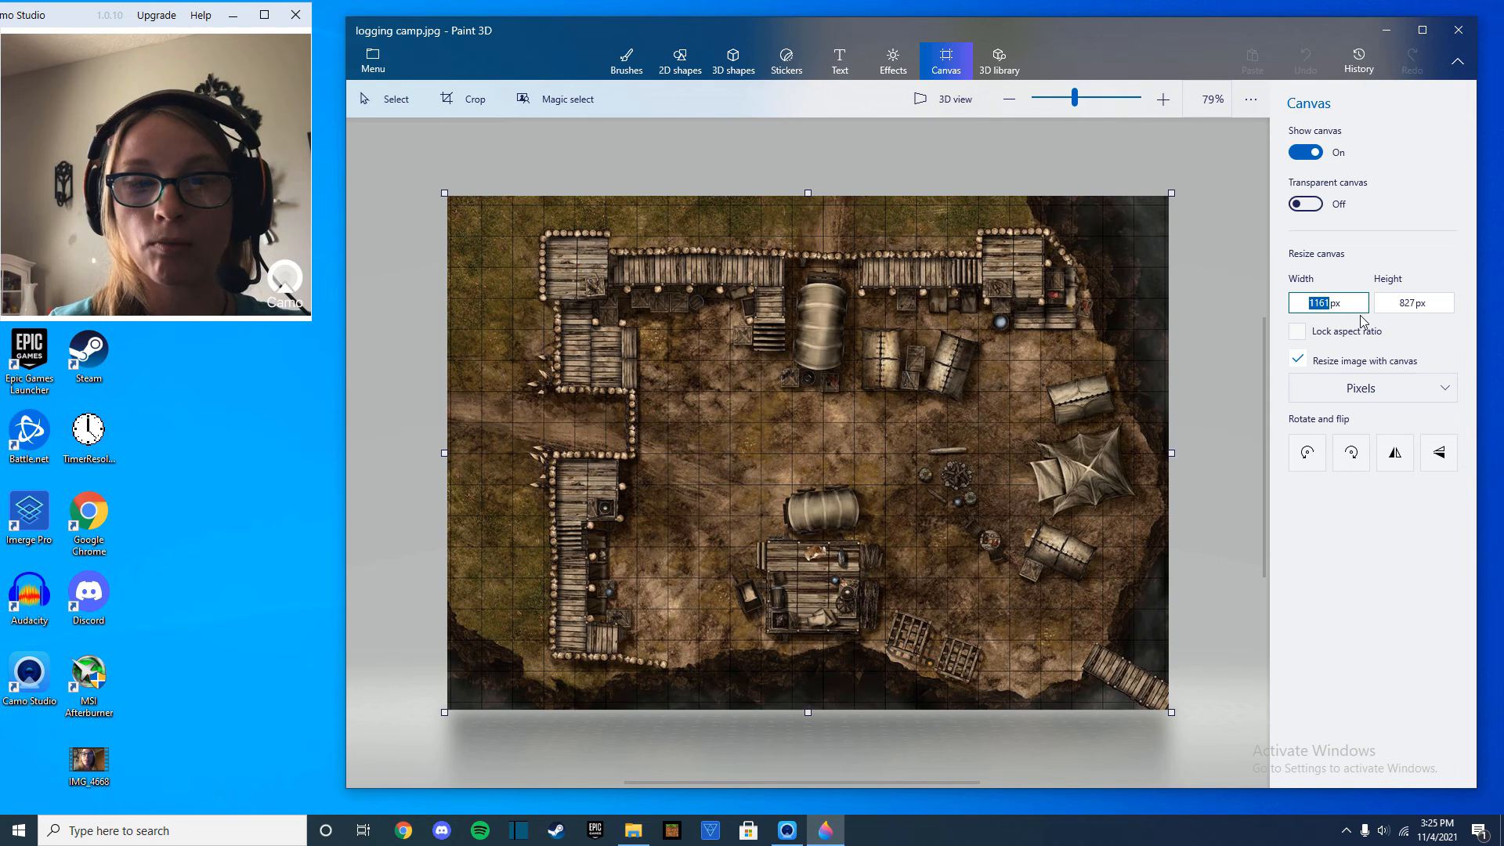
{"action": "type", "text": "80"}
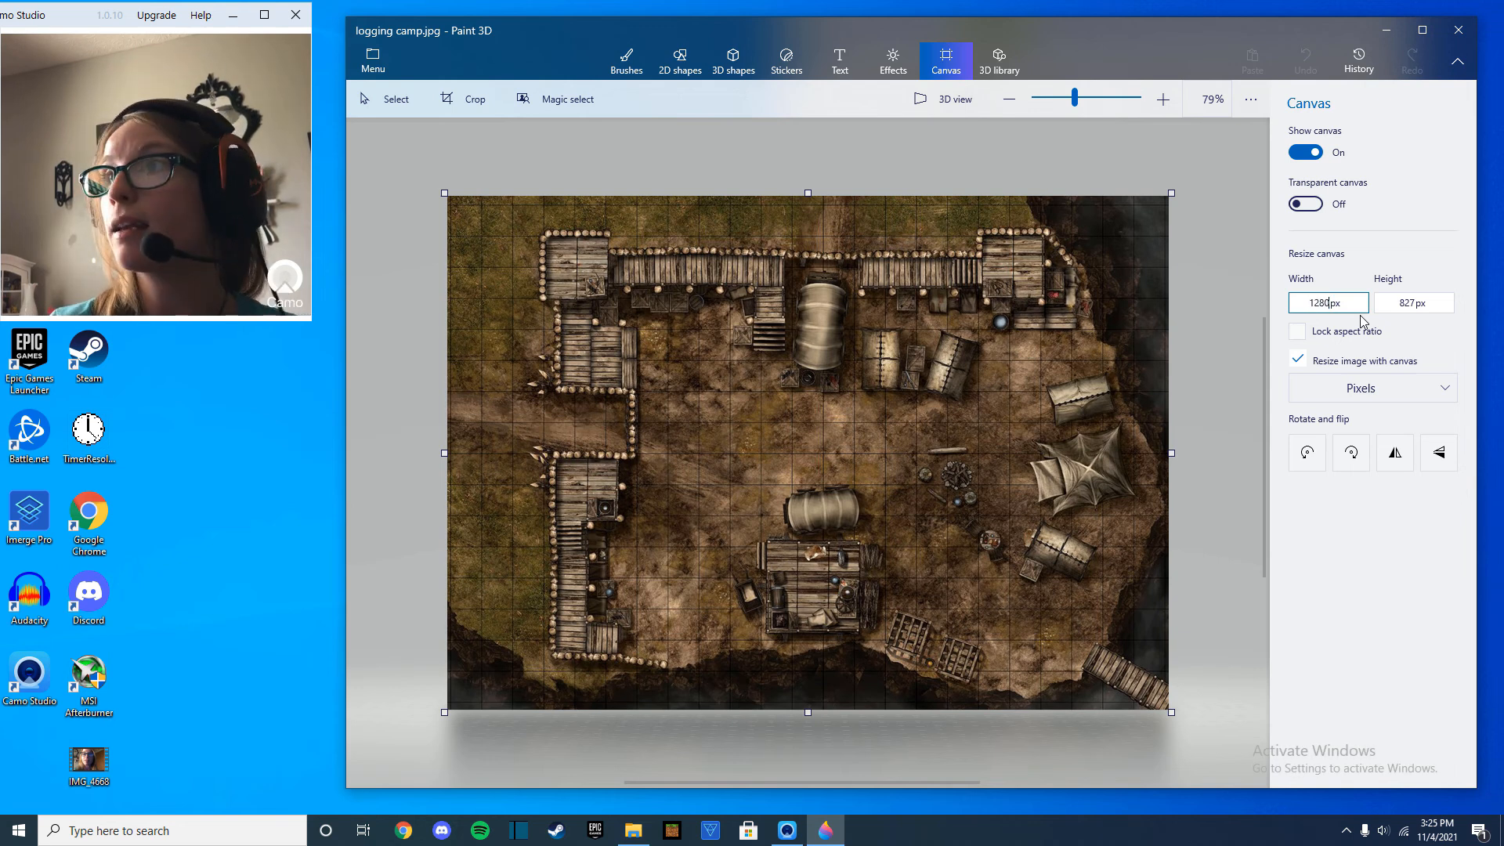
{"action": "left_click", "coordinate": [1421, 313]}
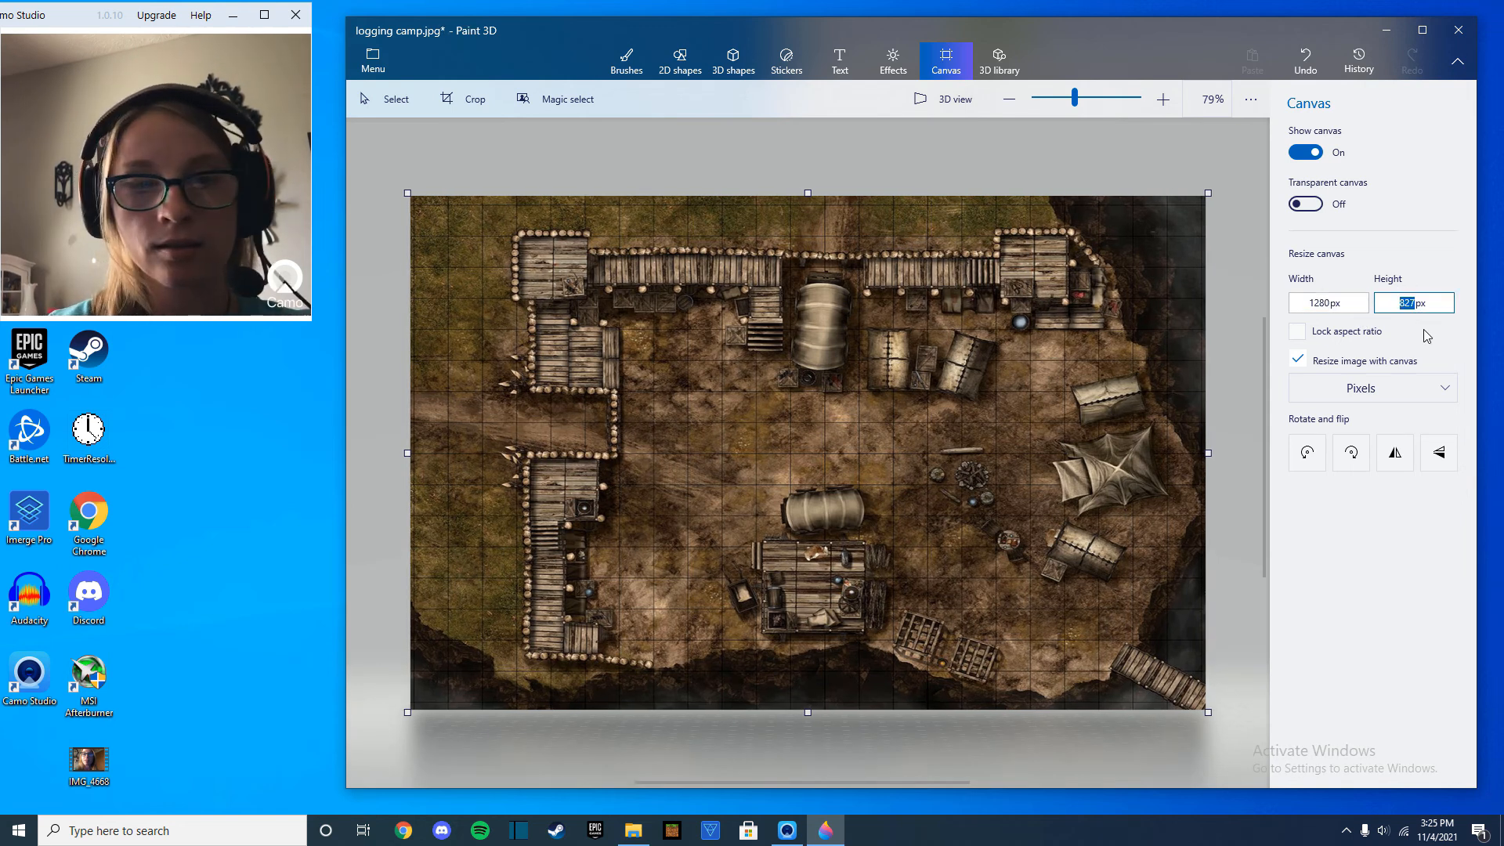
{"action": "type", "text": "720"}
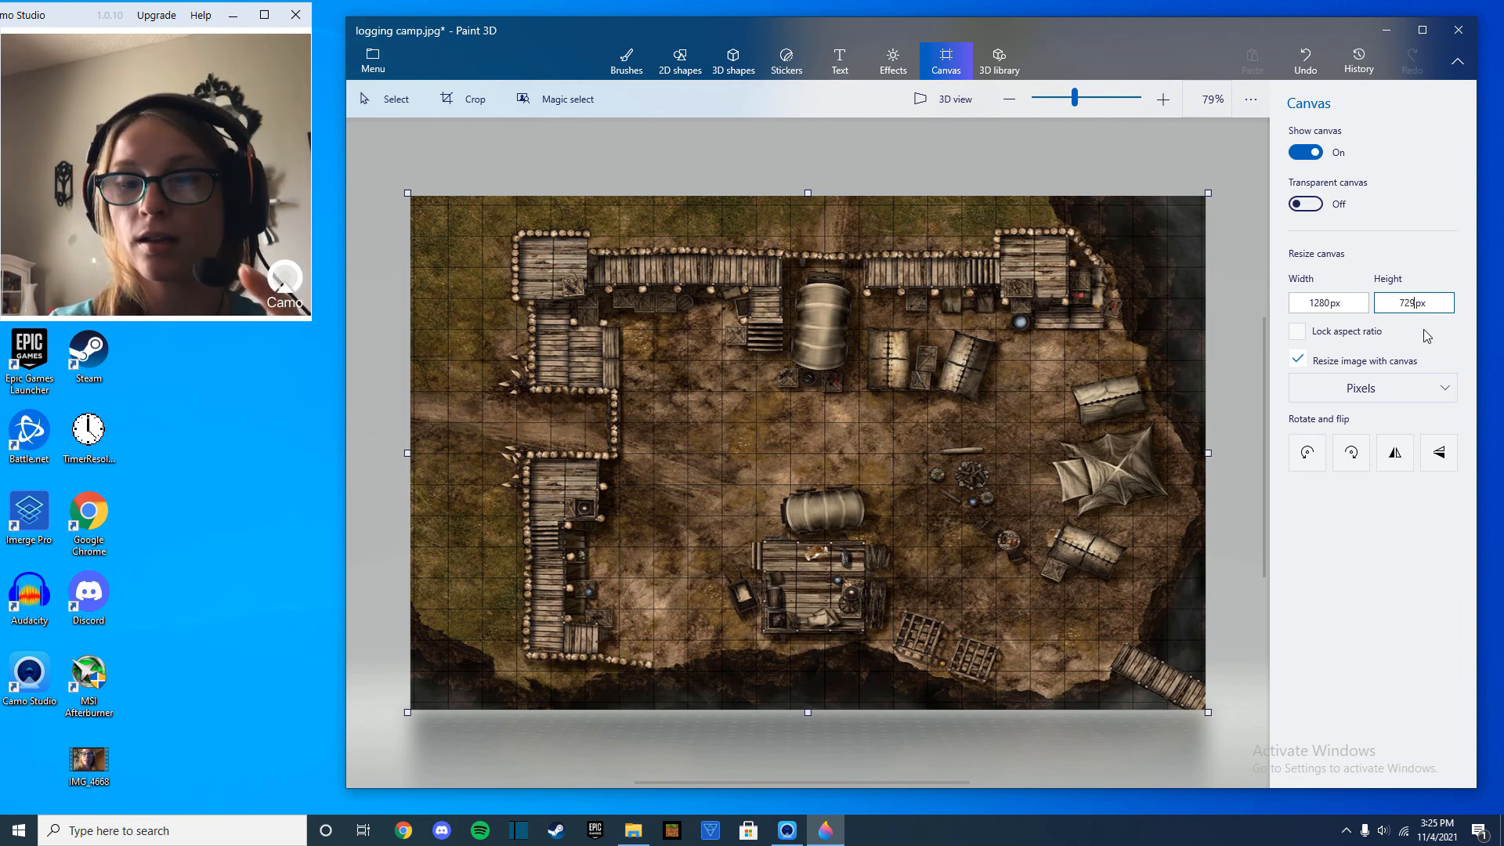
{"action": "key", "text": "Return"}
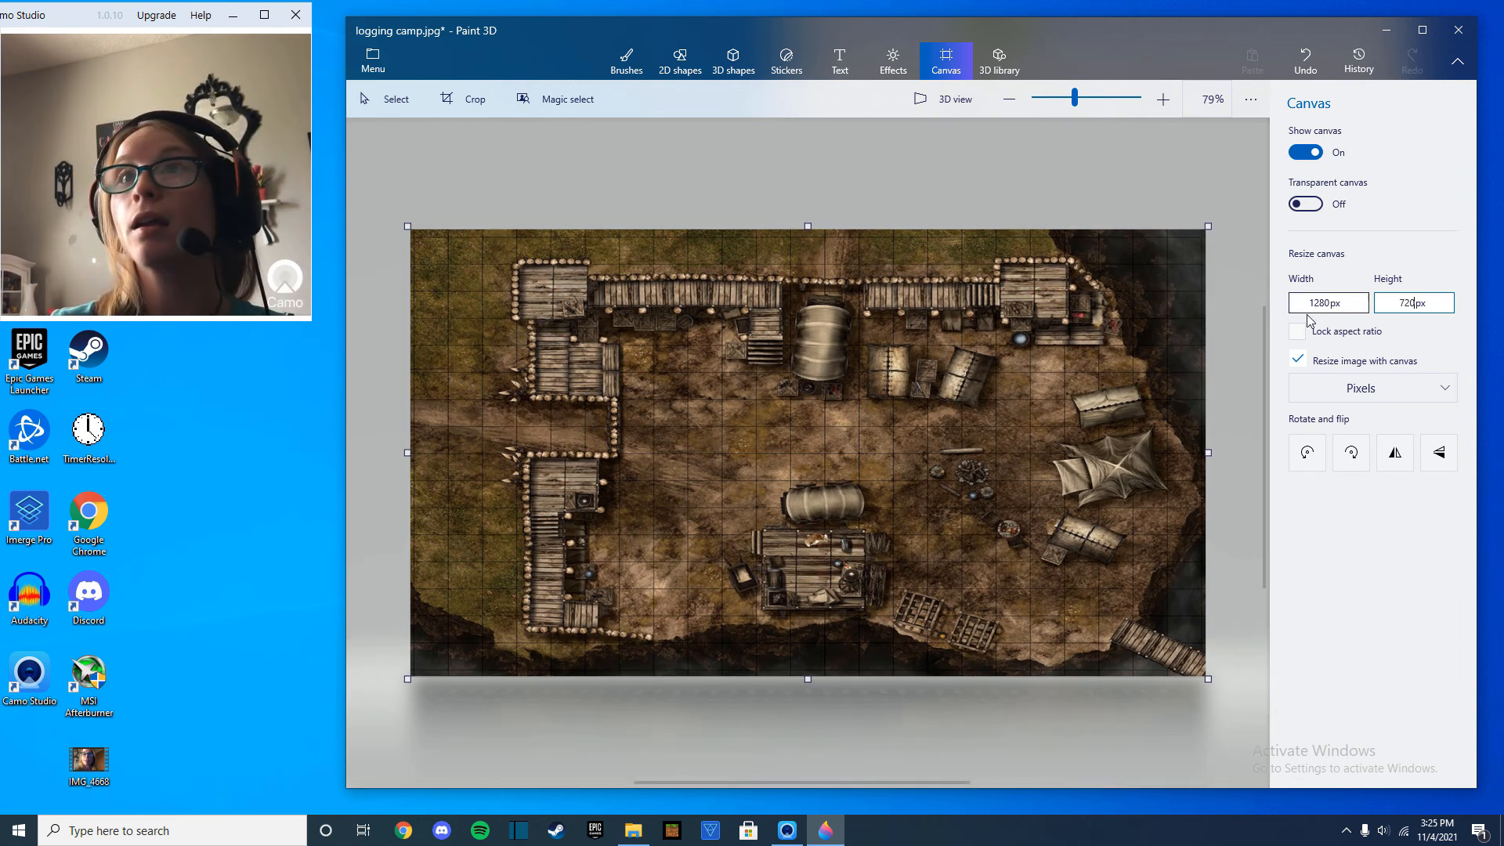
{"action": "left_click", "coordinate": [379, 70]}
{"action": "left_click", "coordinate": [426, 227]}
{"action": "left_click", "coordinate": [1458, 29]}
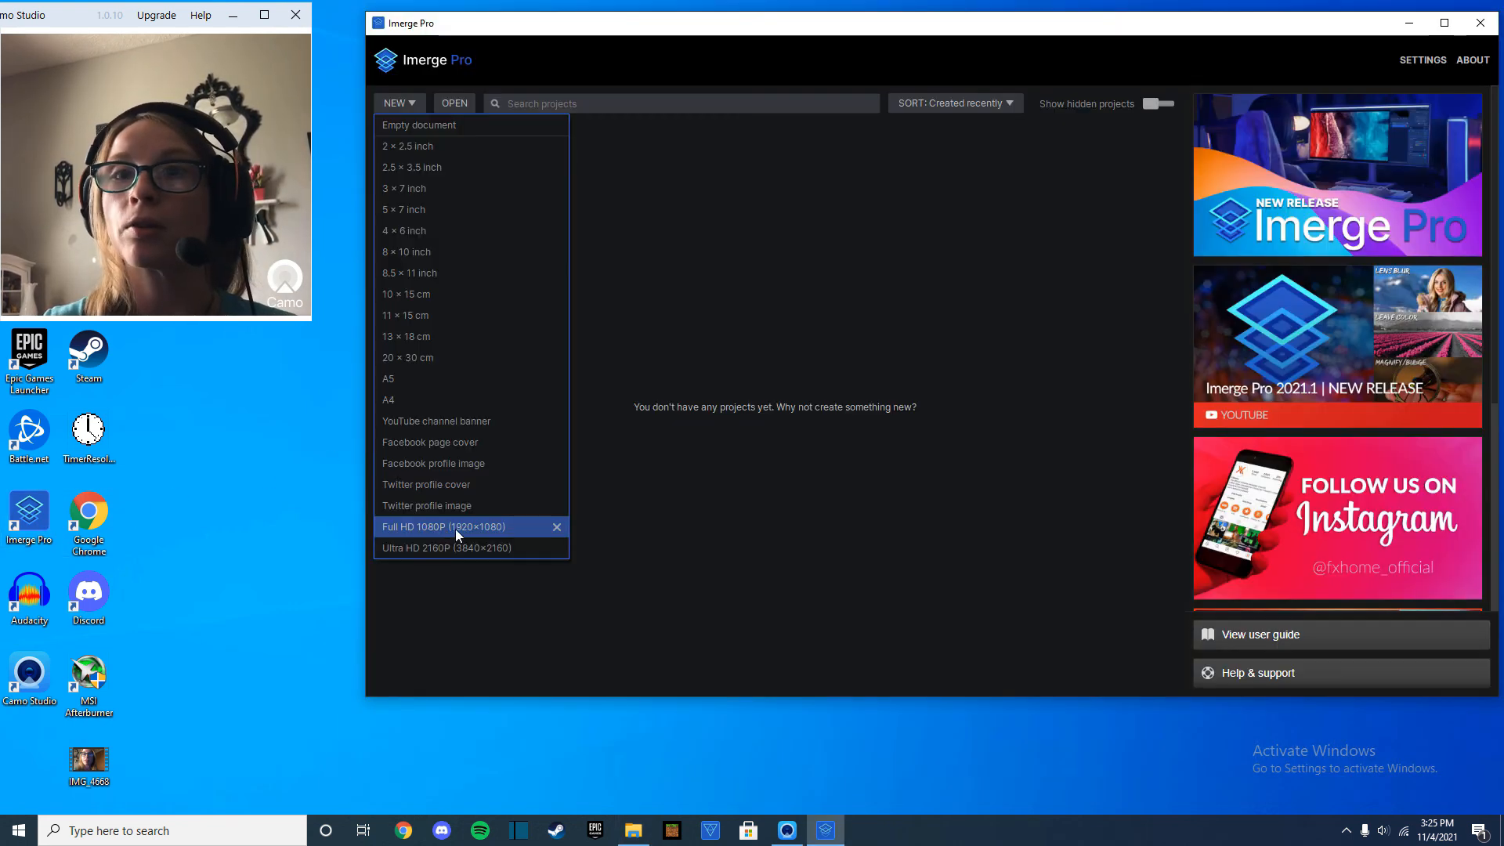
Create a Full HD 1080P project in Imerge Pro, bring in the logging camp image and match the canvas to it.
{"action": "left_click", "coordinate": [454, 529]}
{"action": "left_click", "coordinate": [633, 830]}
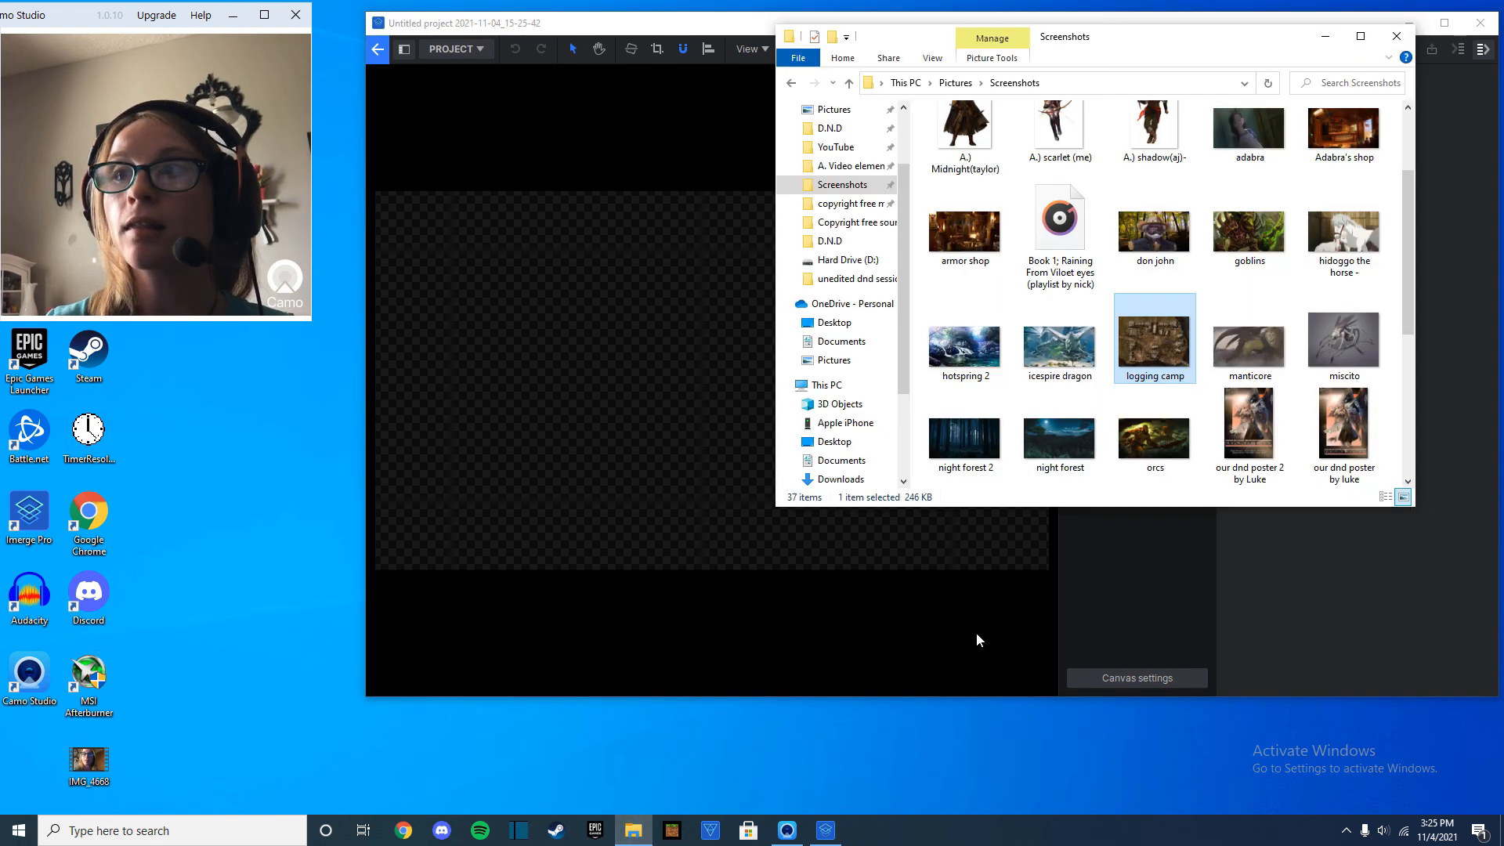
{"action": "left_click_drag", "start_coordinate": [1179, 370], "coordinate": [736, 457]}
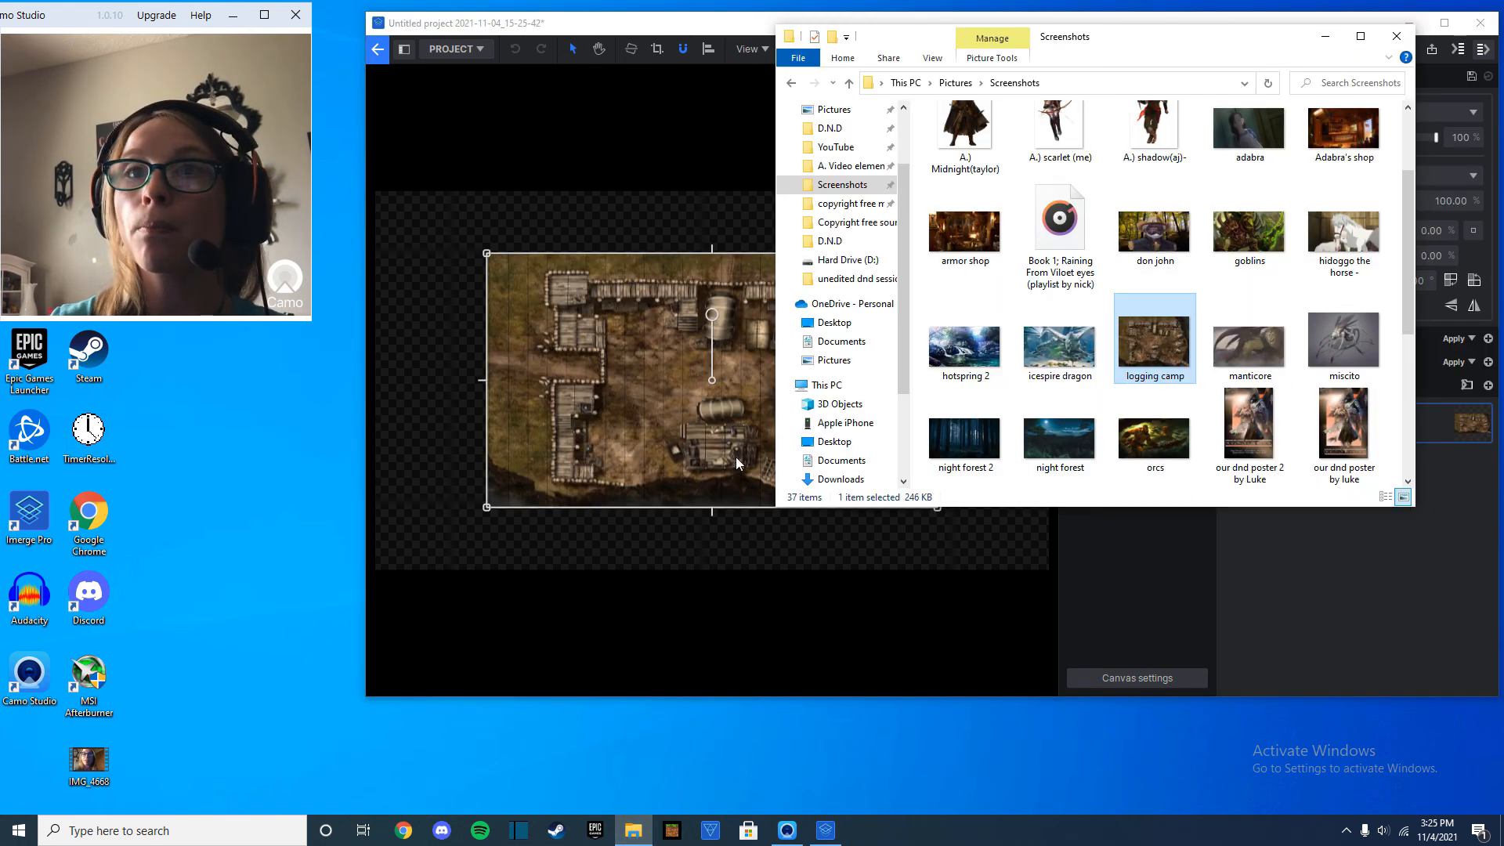
{"action": "left_click", "coordinate": [991, 374]}
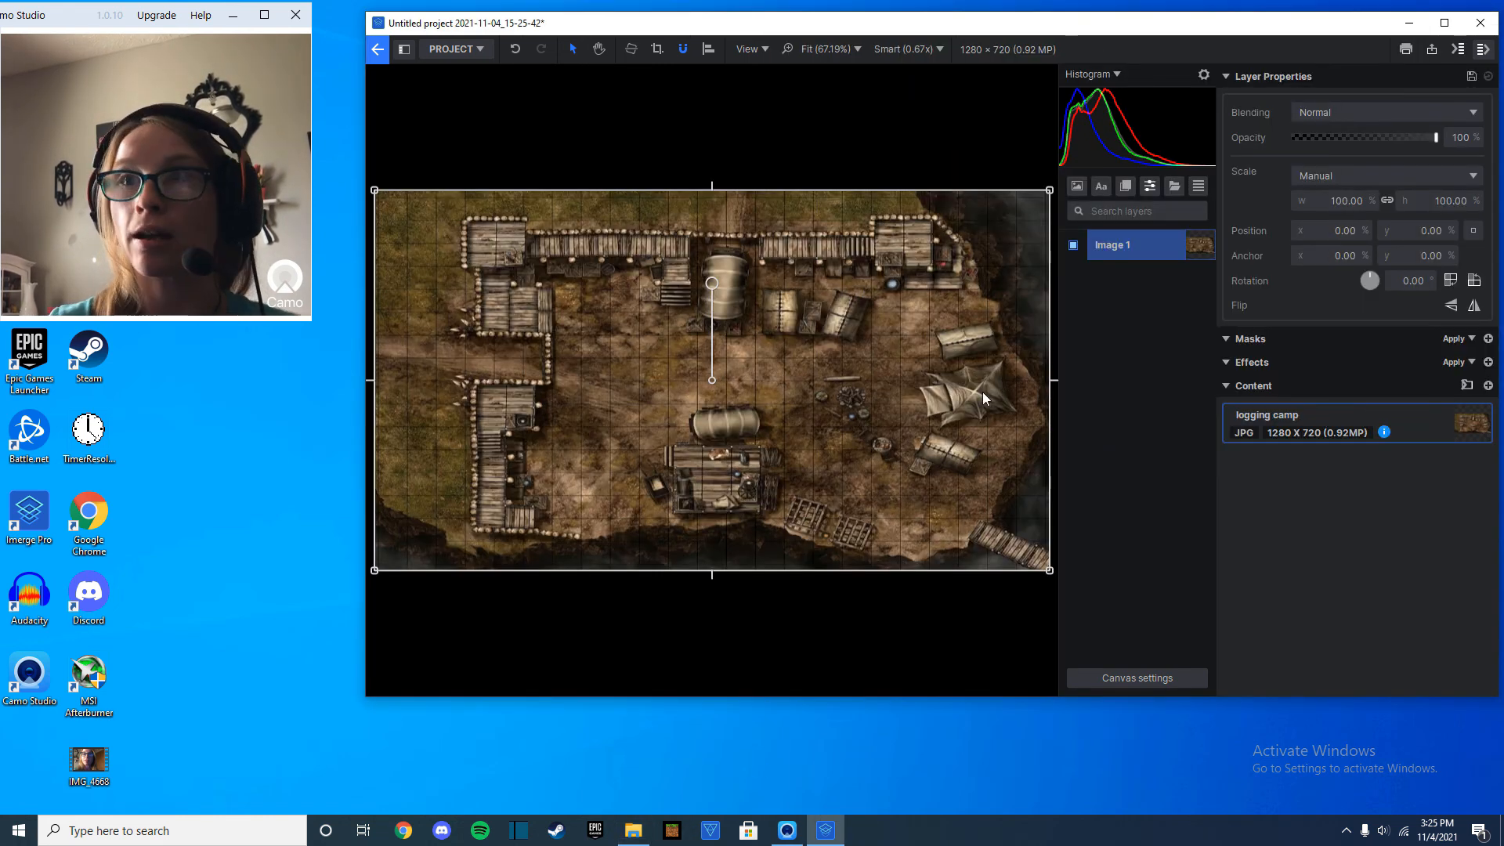
Add a 3D text layer over the map, enlarge its text box and enter "blah".
{"action": "left_click", "coordinate": [1095, 187]}
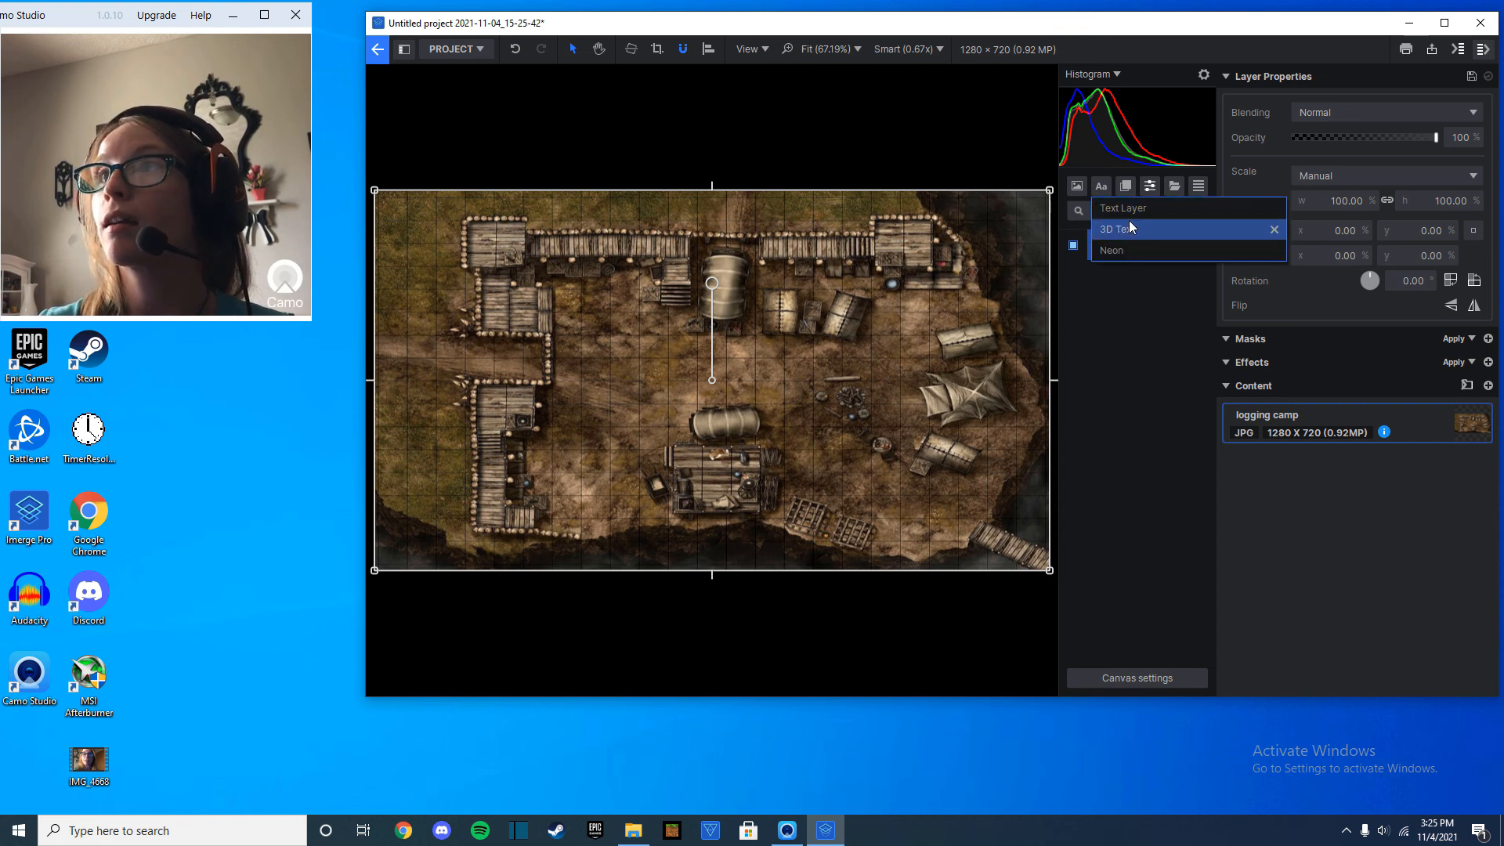
{"action": "left_click", "coordinate": [1131, 227]}
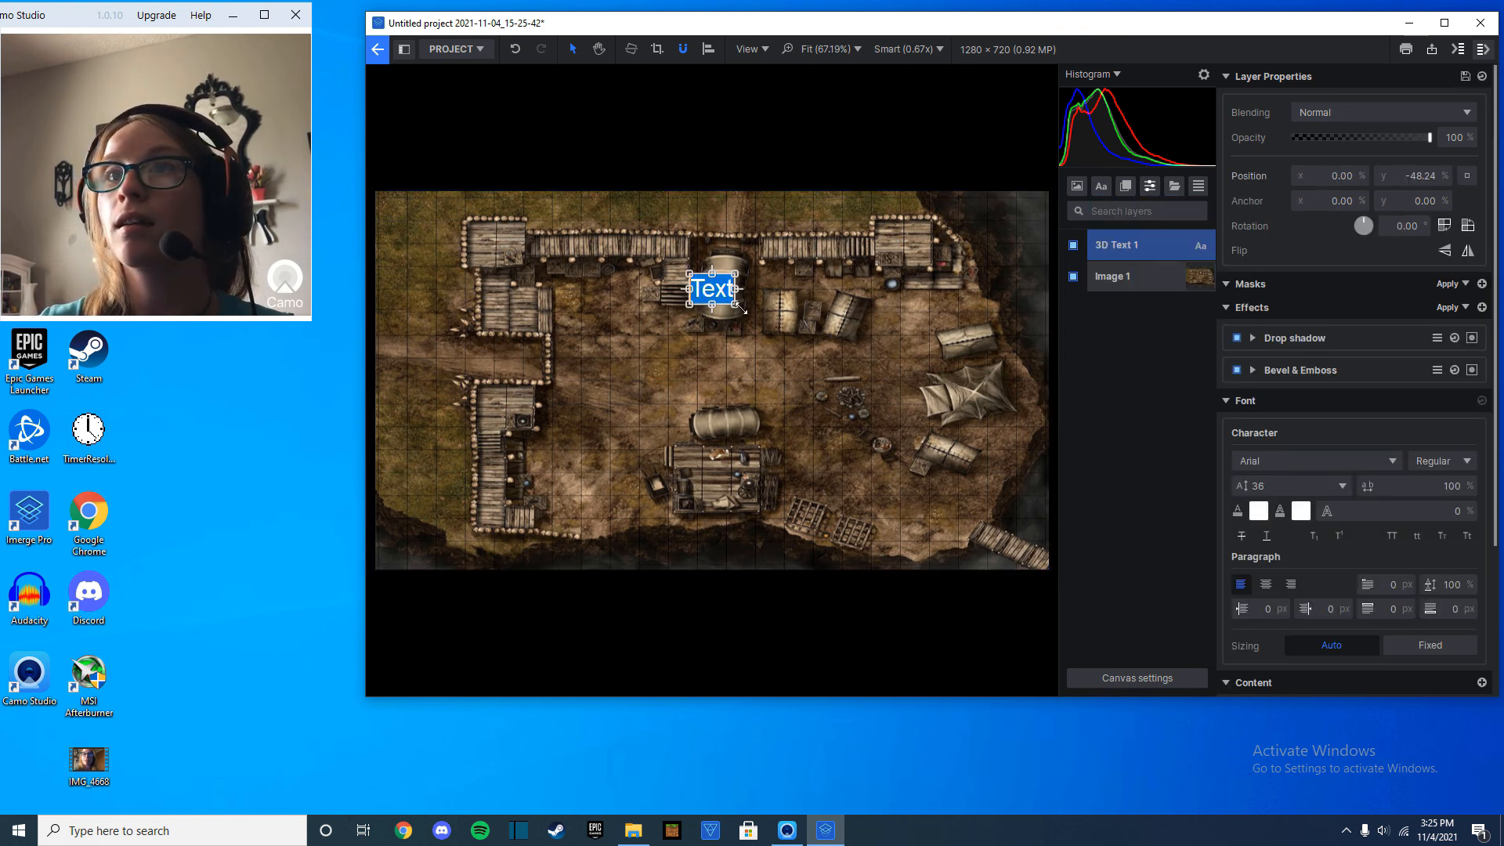
{"action": "left_click_drag", "start_coordinate": [740, 309], "coordinate": [865, 363]}
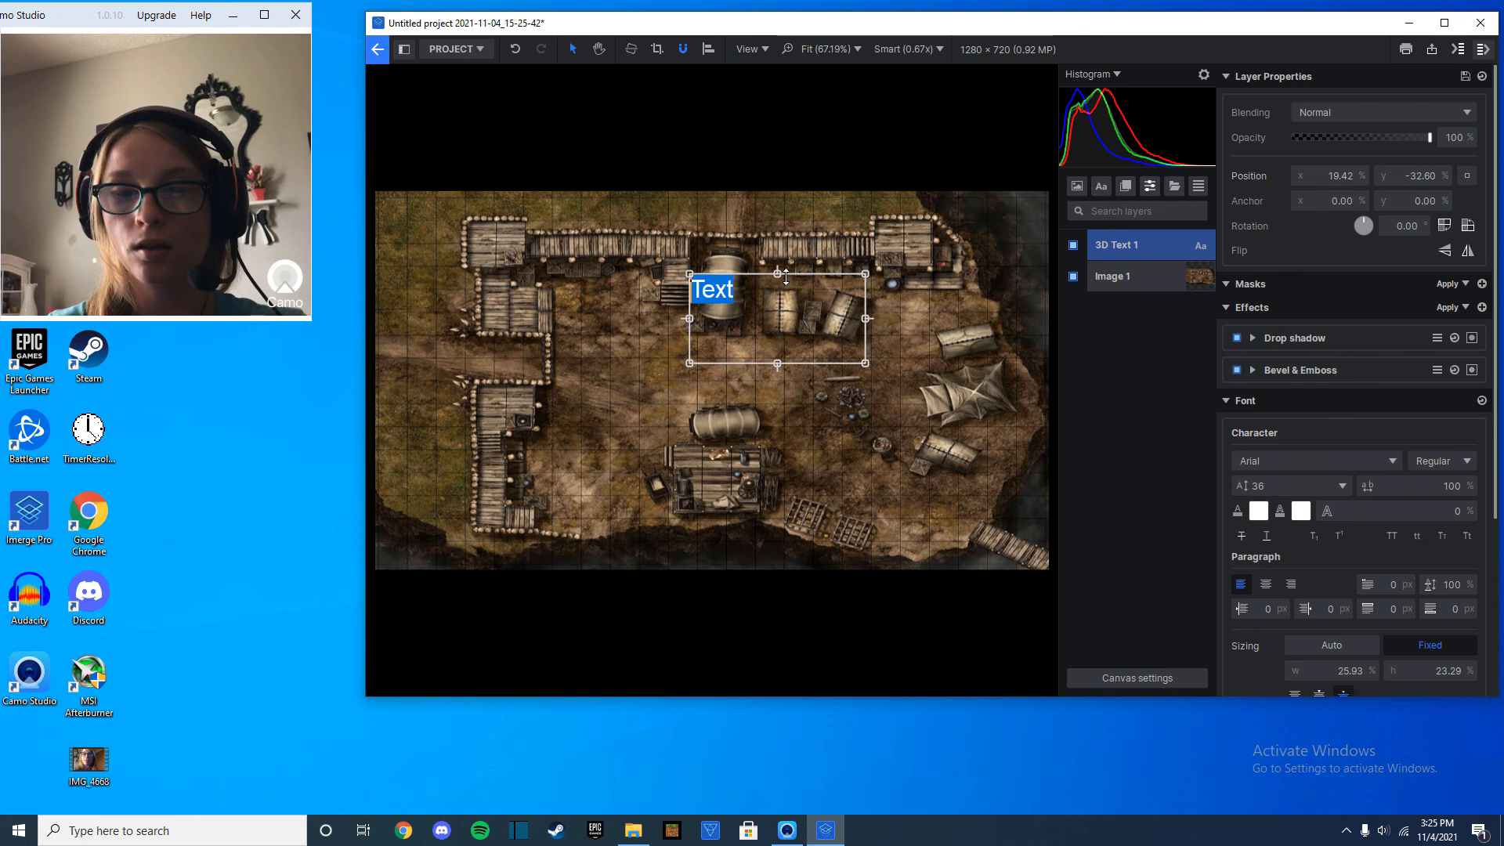
{"action": "type", "text": "blah"}
{"action": "key", "text": "BackSpace"}
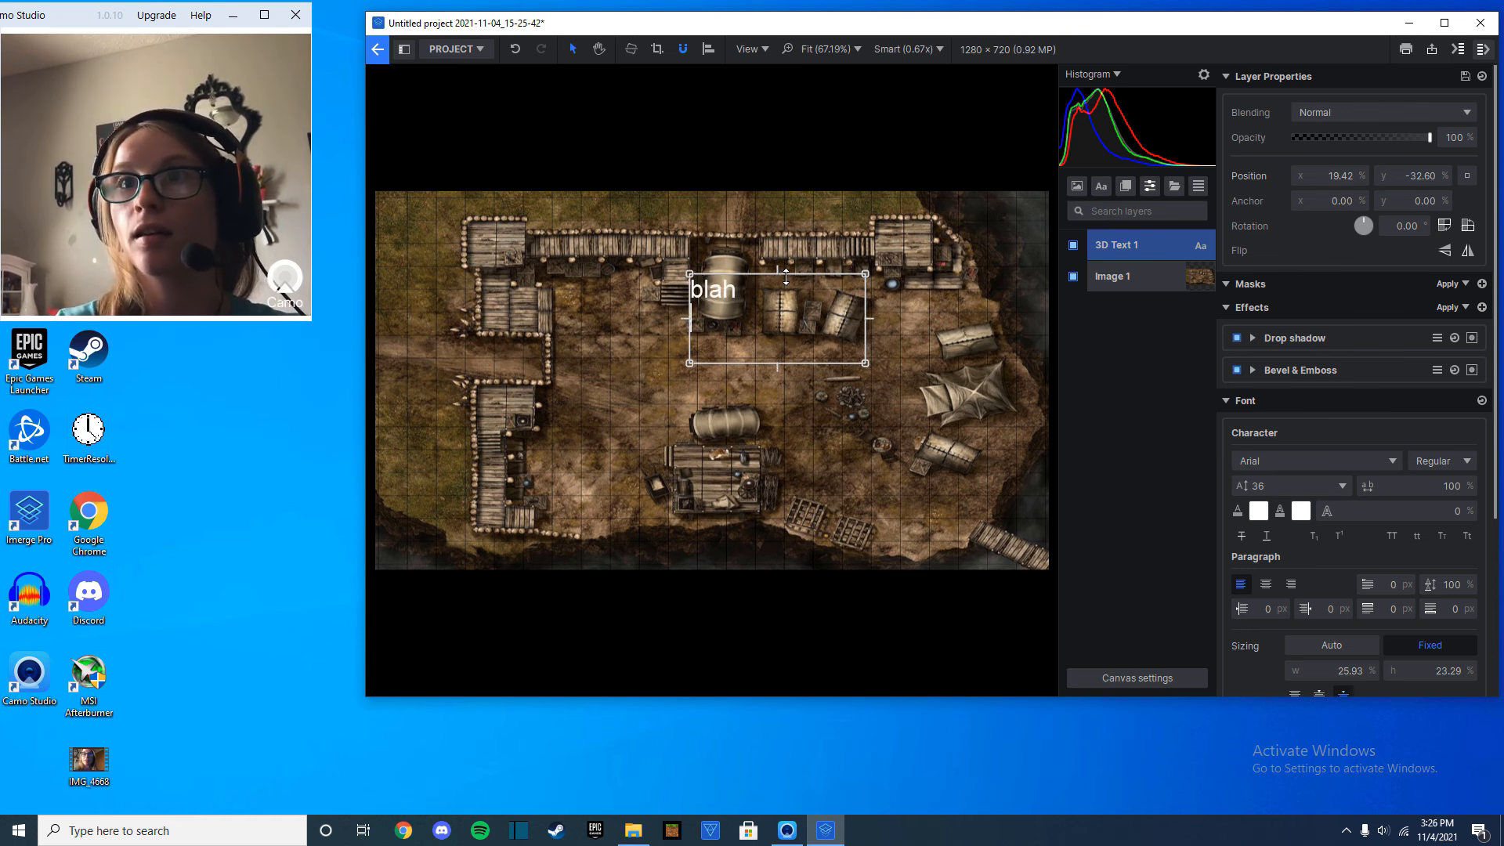
Set the "blah" text to Burbank Big Condensed at size 150 and extend its box toward the map's upper edge.
{"action": "left_click_drag", "start_coordinate": [745, 293], "coordinate": [690, 297]}
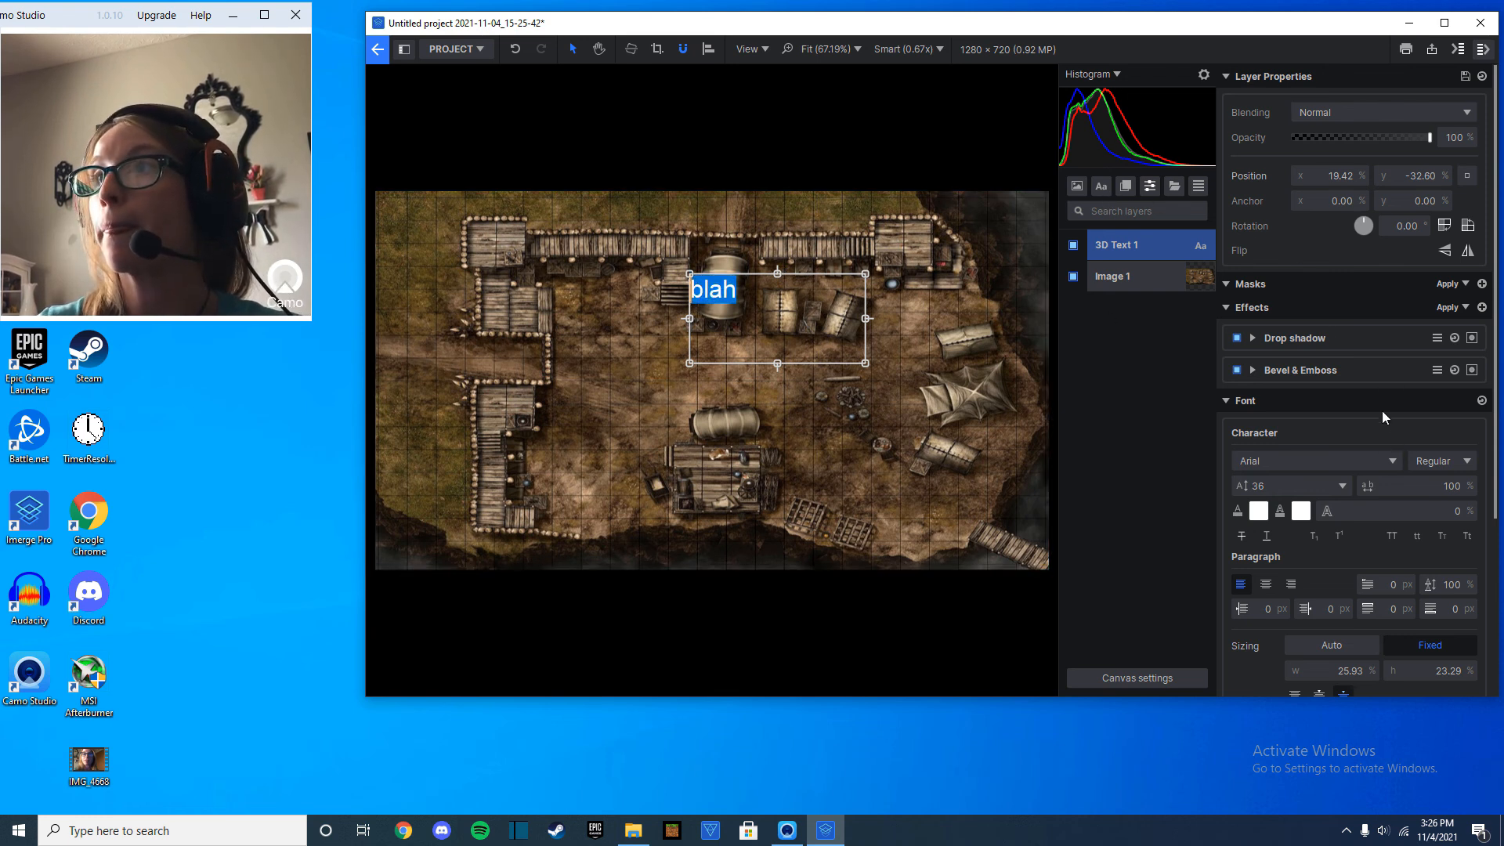
{"action": "left_click", "coordinate": [1316, 462]}
{"action": "scroll", "coordinate": [1304, 379], "scroll_direction": "down", "scroll_amount": 1}
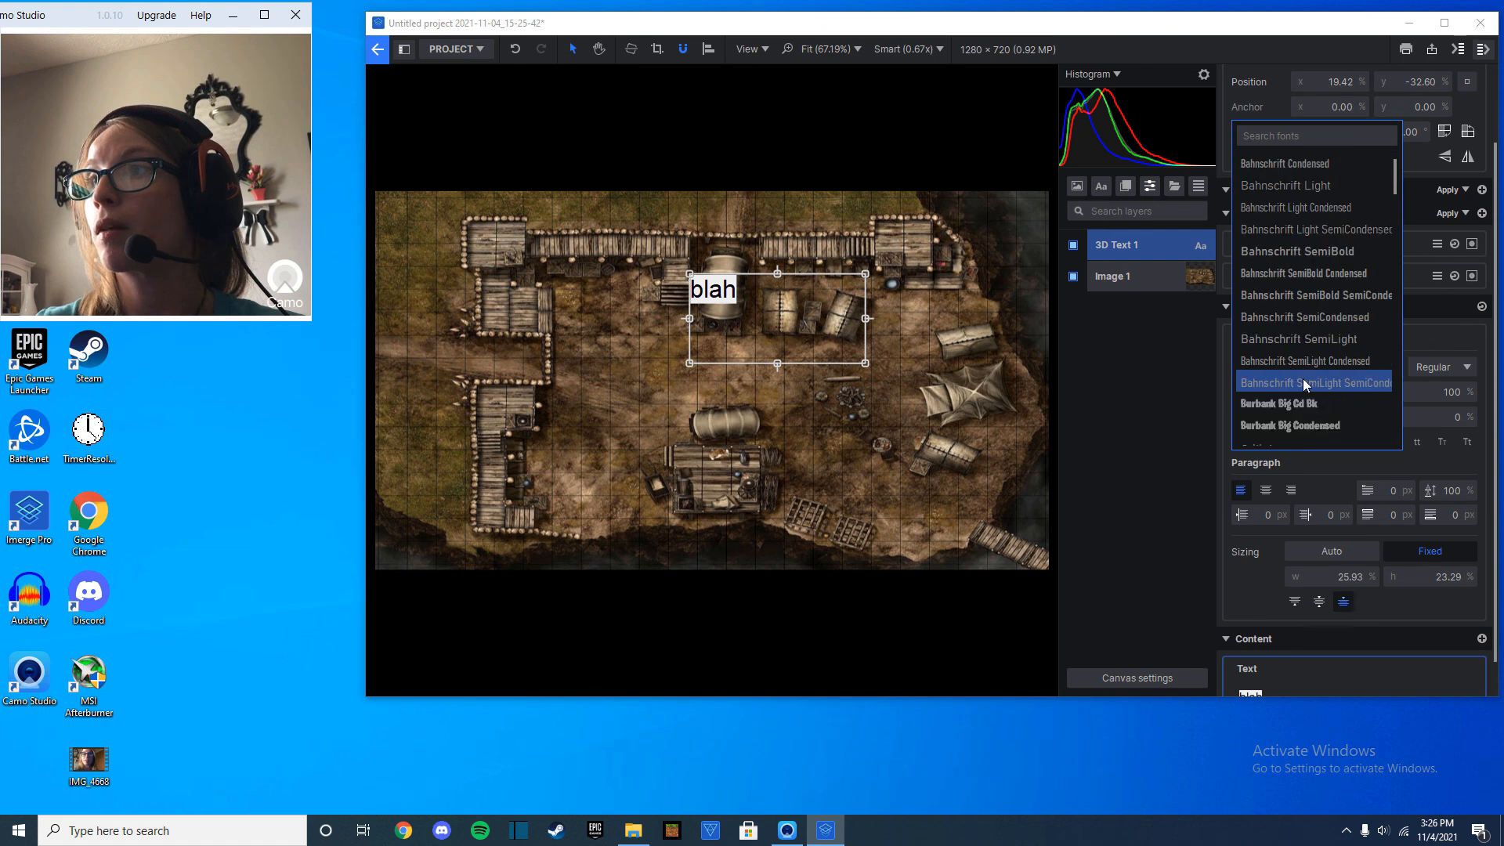
{"action": "left_click", "coordinate": [1322, 427]}
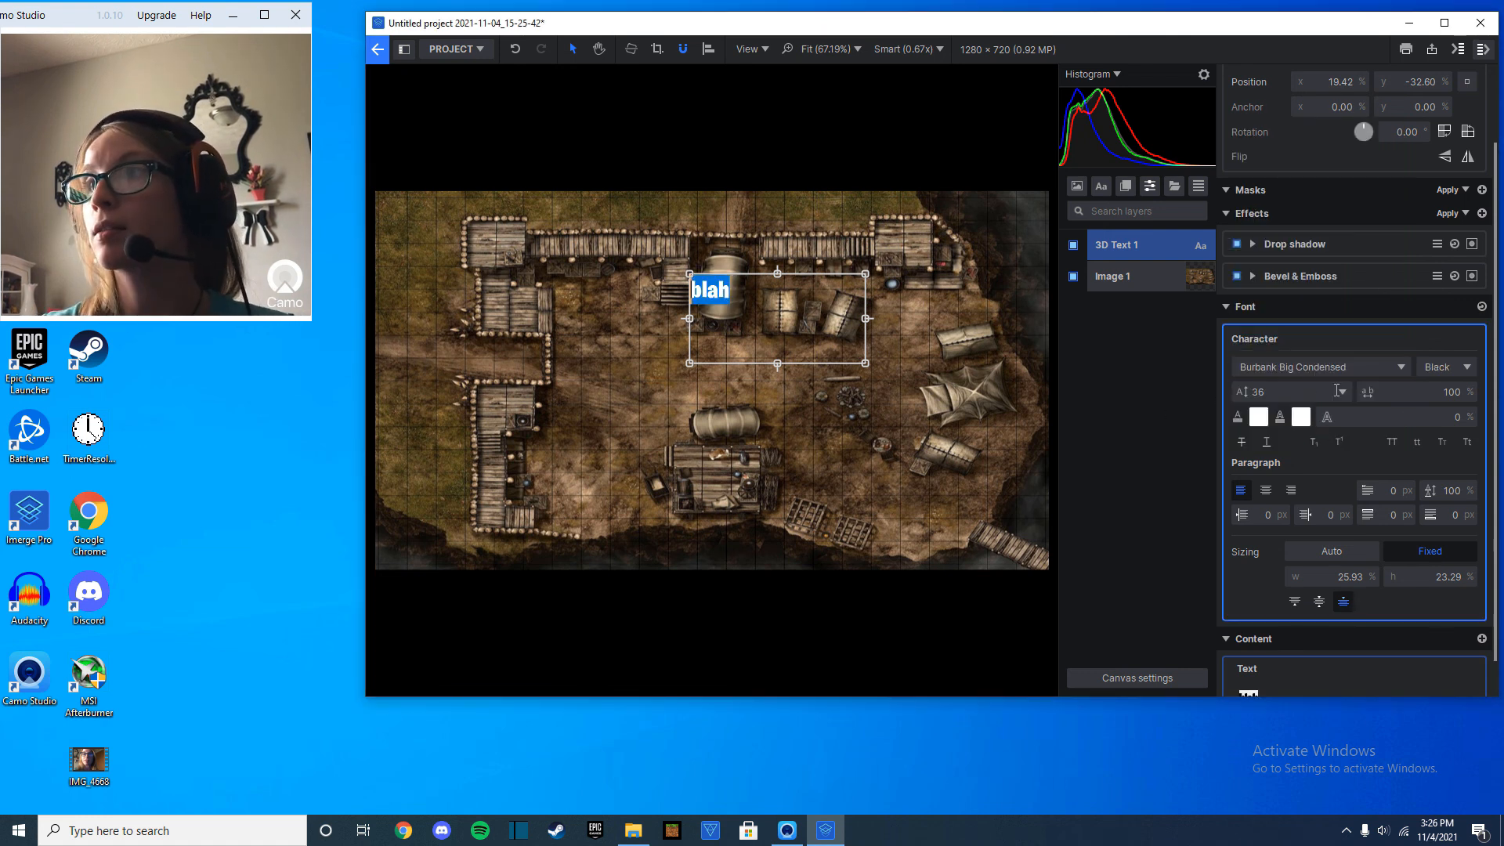
{"action": "left_click", "coordinate": [1282, 401]}
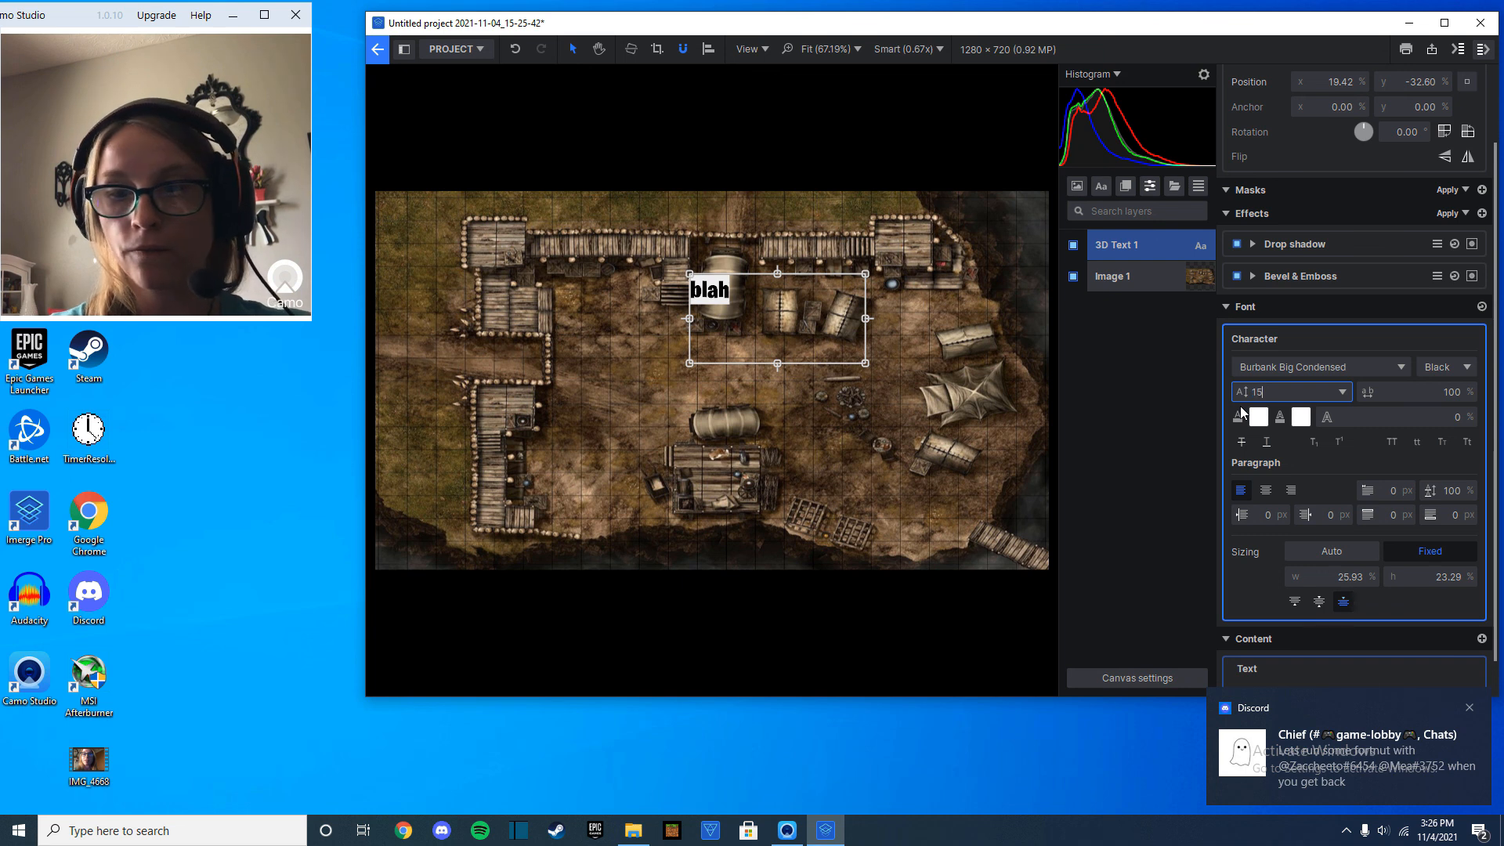
{"action": "type", "text": "150"}
{"action": "key", "text": "Return"}
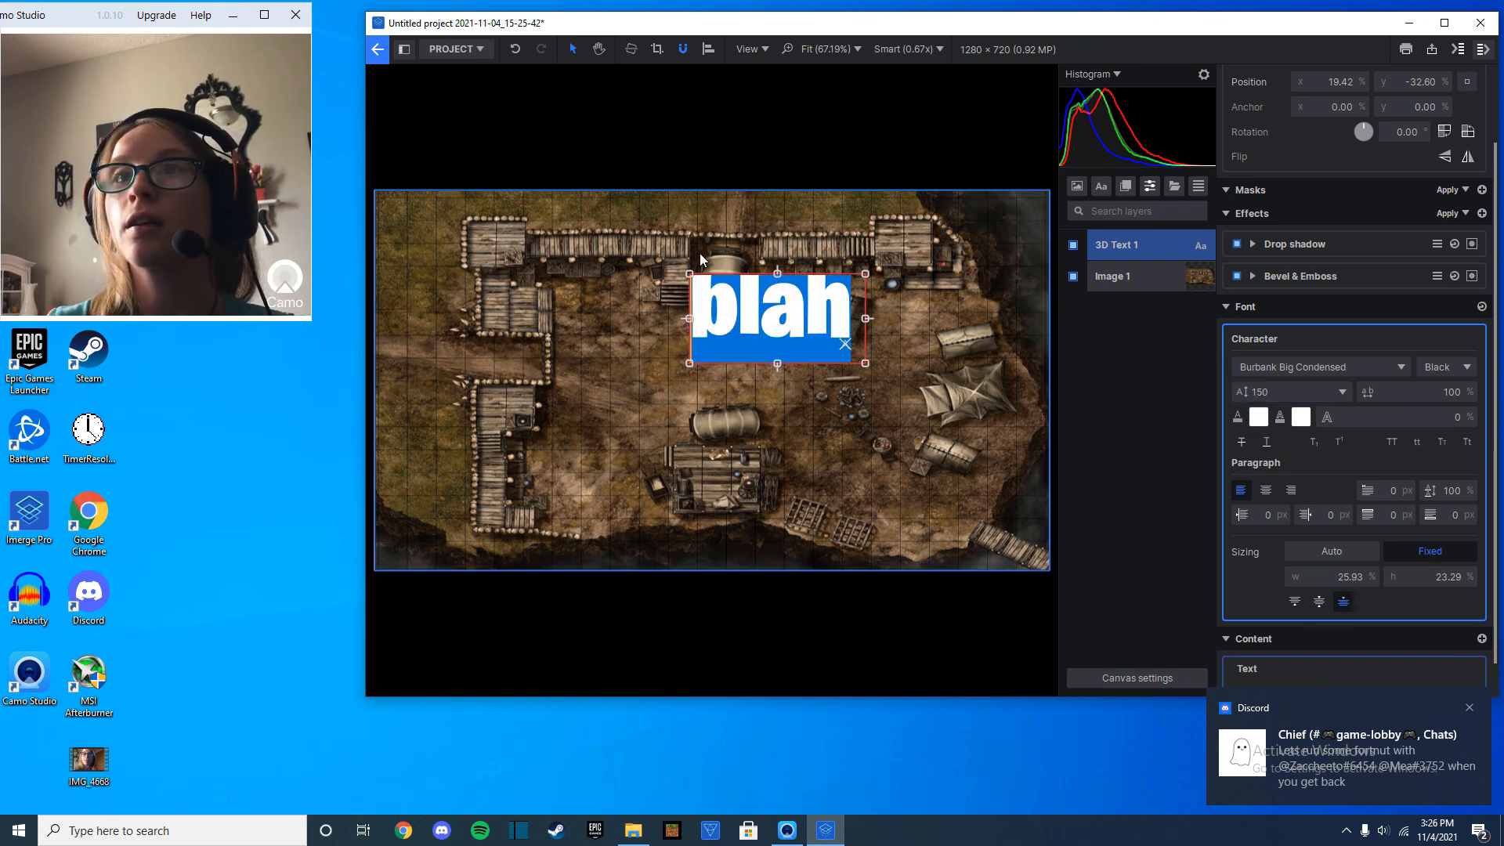
{"action": "left_click_drag", "start_coordinate": [689, 274], "coordinate": [619, 200]}
Duplicate the "blah" text layer, change the copy's wording to "and" and place it beneath the original.
{"action": "right_click", "coordinate": [1112, 252]}
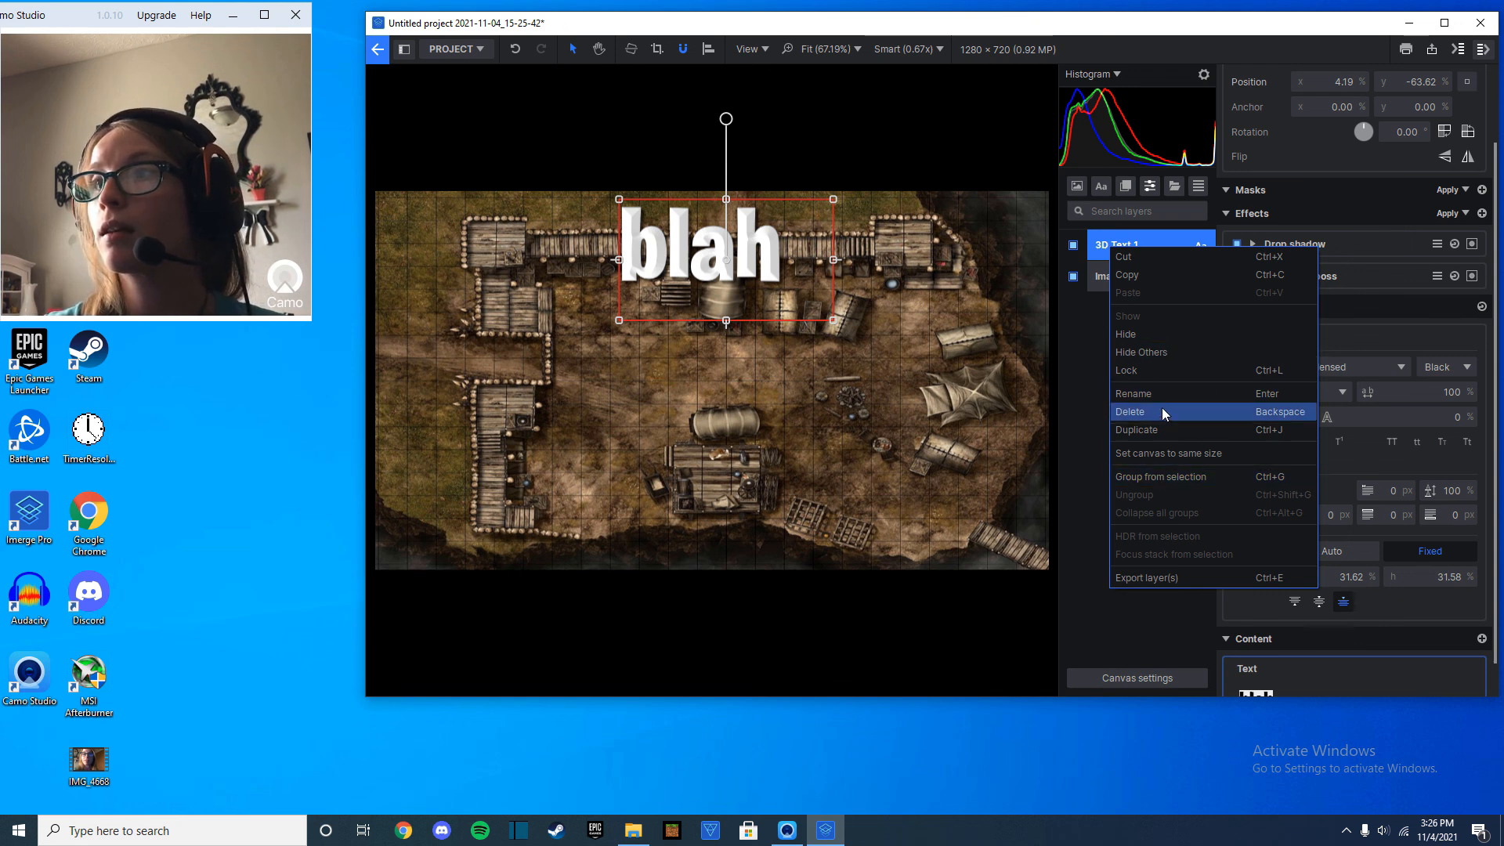
{"action": "left_click", "coordinate": [1158, 429]}
{"action": "left_click_drag", "start_coordinate": [795, 243], "coordinate": [800, 343]}
{"action": "double_click", "coordinate": [759, 313]}
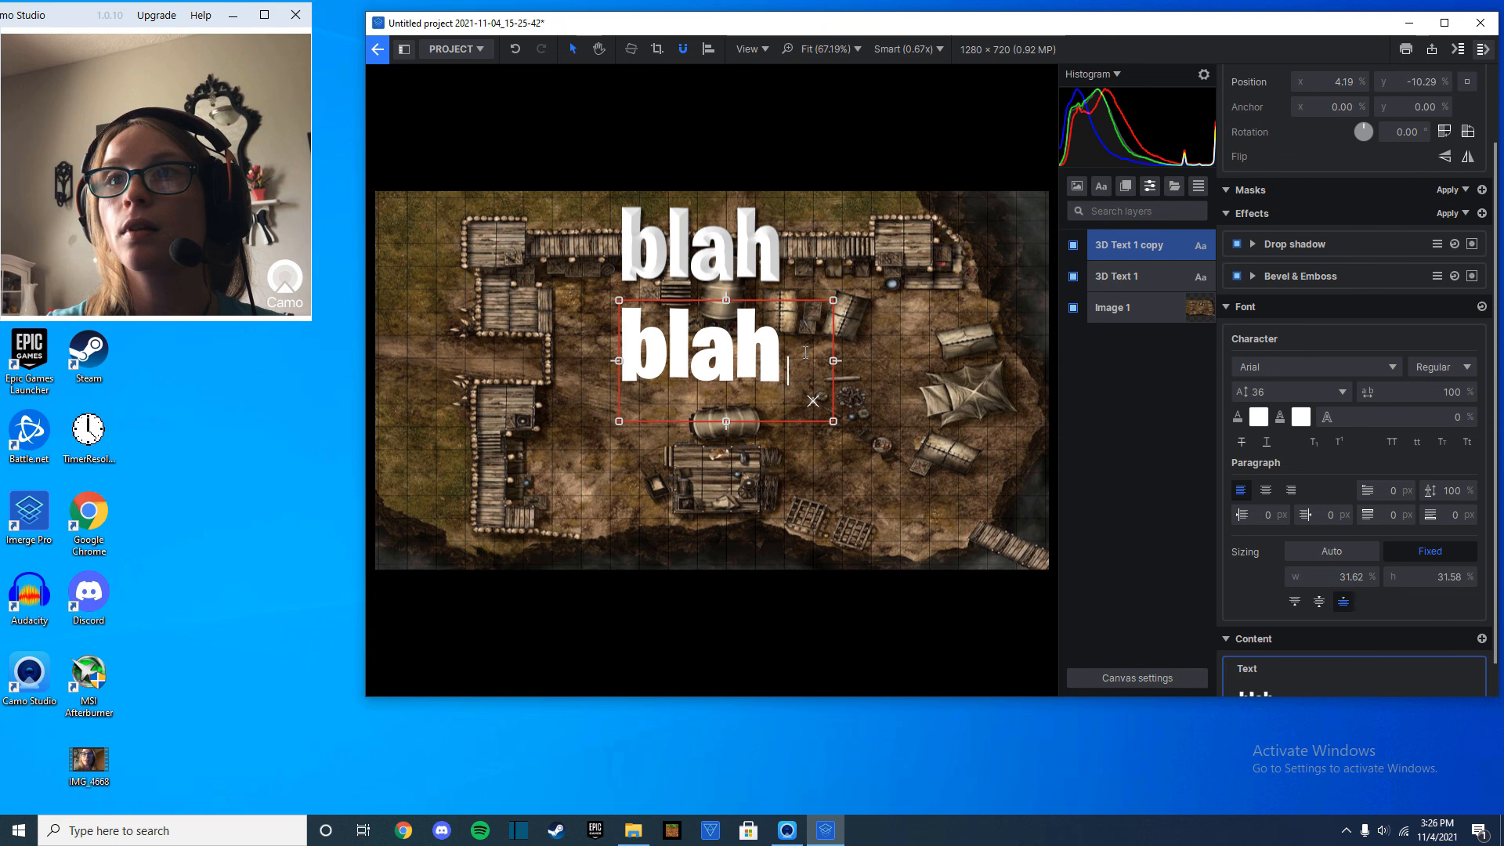
{"action": "key", "text": "BackSpace"}
{"action": "key", "text": "BackSpace"}
{"action": "type", "text": "and"}
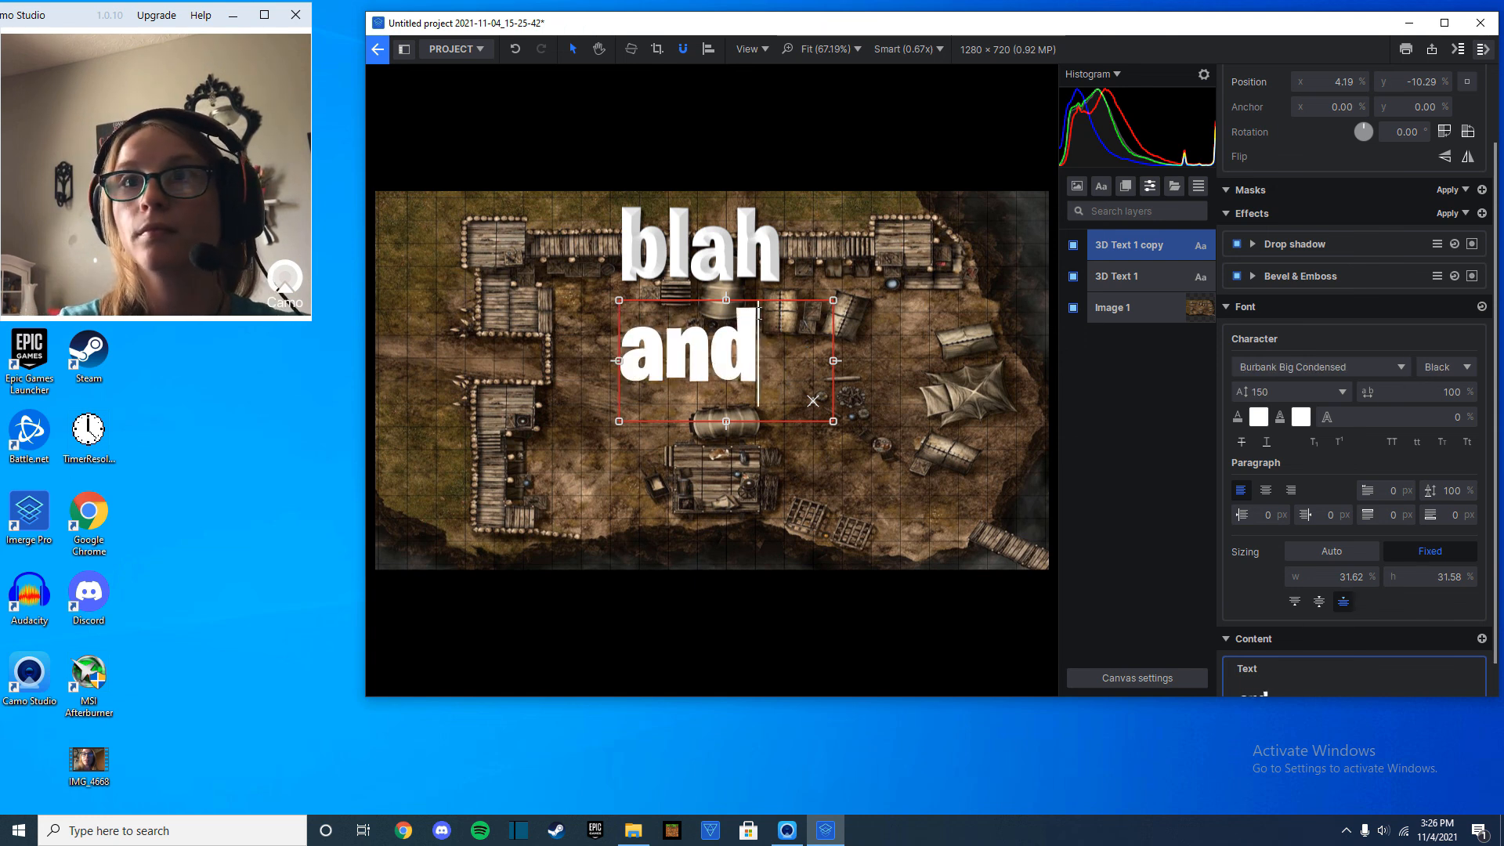
{"action": "left_click", "coordinate": [710, 360]}
{"action": "left_click_drag", "start_coordinate": [769, 422], "coordinate": [769, 420]}
{"action": "mouse_move", "coordinate": [699, 340]}
{"action": "left_mouse_down"}
{"action": "mouse_move", "coordinate": [734, 344]}
{"action": "mouse_move", "coordinate": [717, 332]}
{"action": "left_mouse_up"}
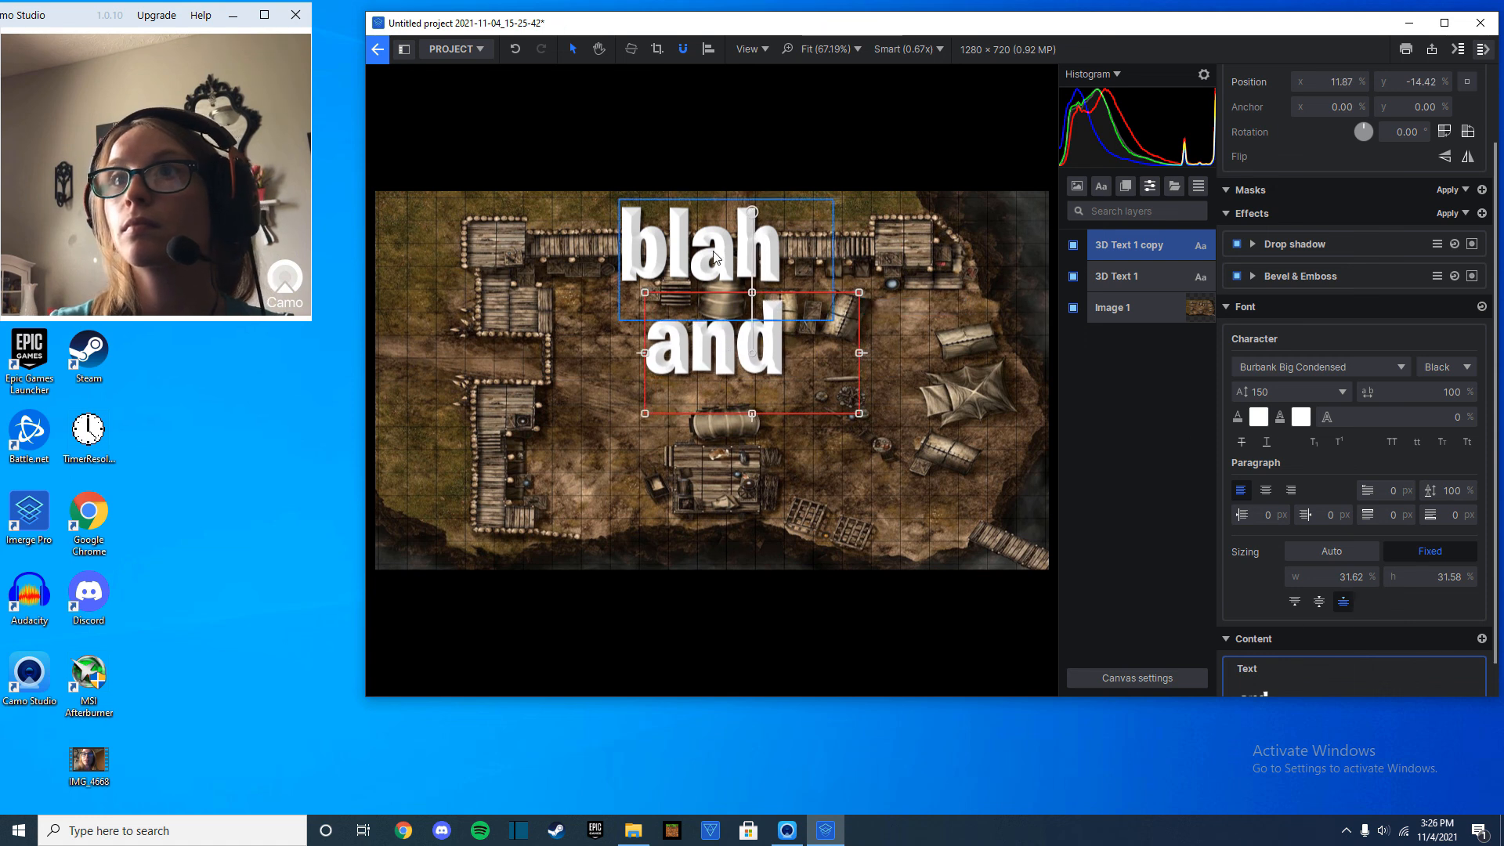
Duplicate the "blah" text layer, reorder the layers and place a second "blah" beneath "and".
{"action": "left_click", "coordinate": [1156, 277]}
{"action": "right_click", "coordinate": [1169, 278]}
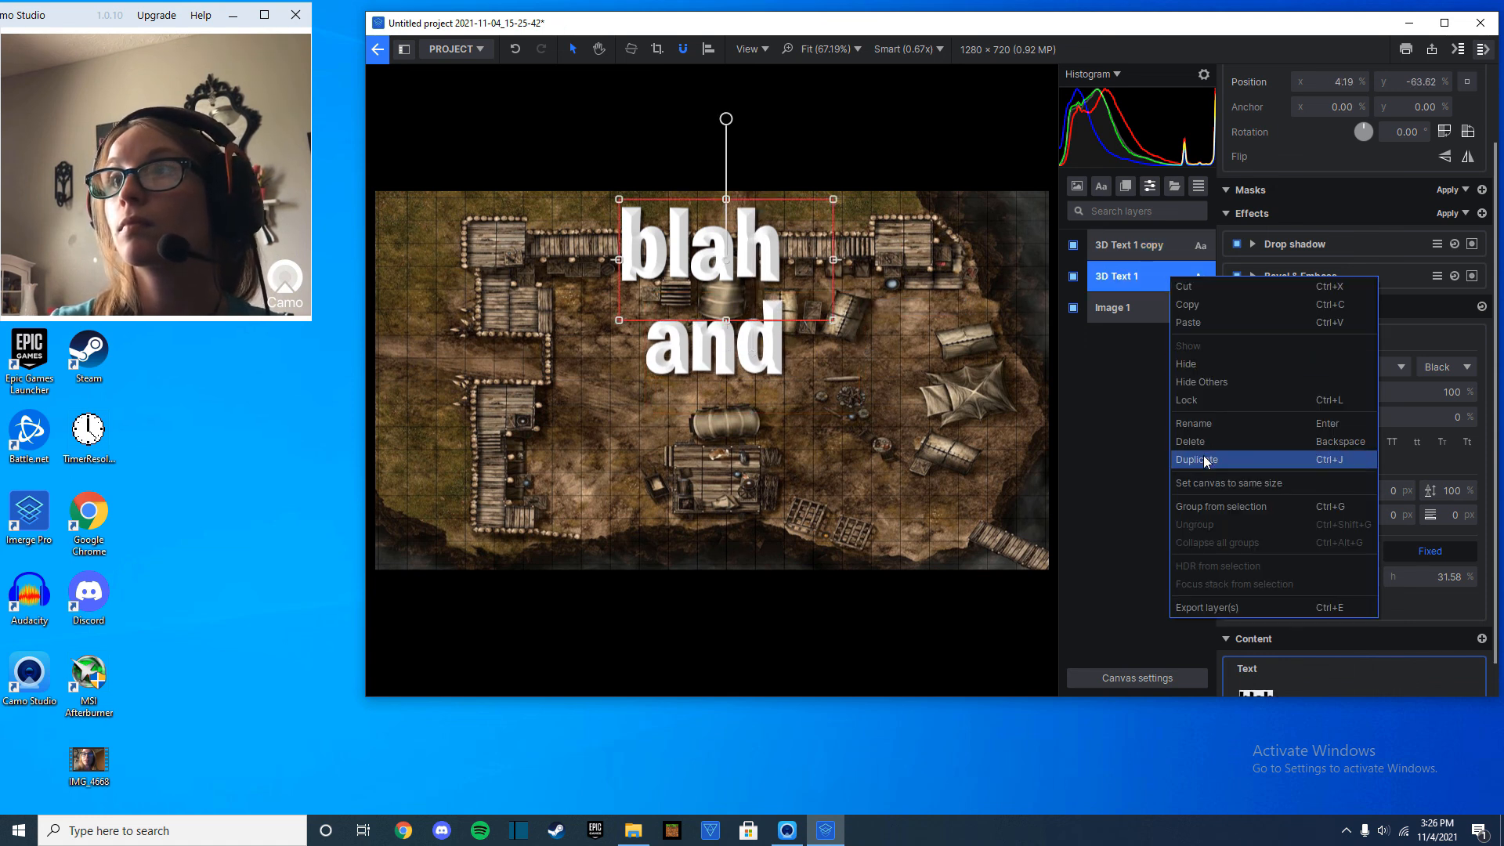
{"action": "left_click", "coordinate": [1211, 461]}
{"action": "left_click_drag", "start_coordinate": [1135, 285], "coordinate": [1132, 319]}
{"action": "mouse_move", "coordinate": [668, 330]}
{"action": "left_mouse_down"}
{"action": "mouse_move", "coordinate": [673, 371]}
{"action": "mouse_move", "coordinate": [670, 333]}
{"action": "left_mouse_up"}
{"action": "left_click_drag", "start_coordinate": [691, 259], "coordinate": [721, 439]}
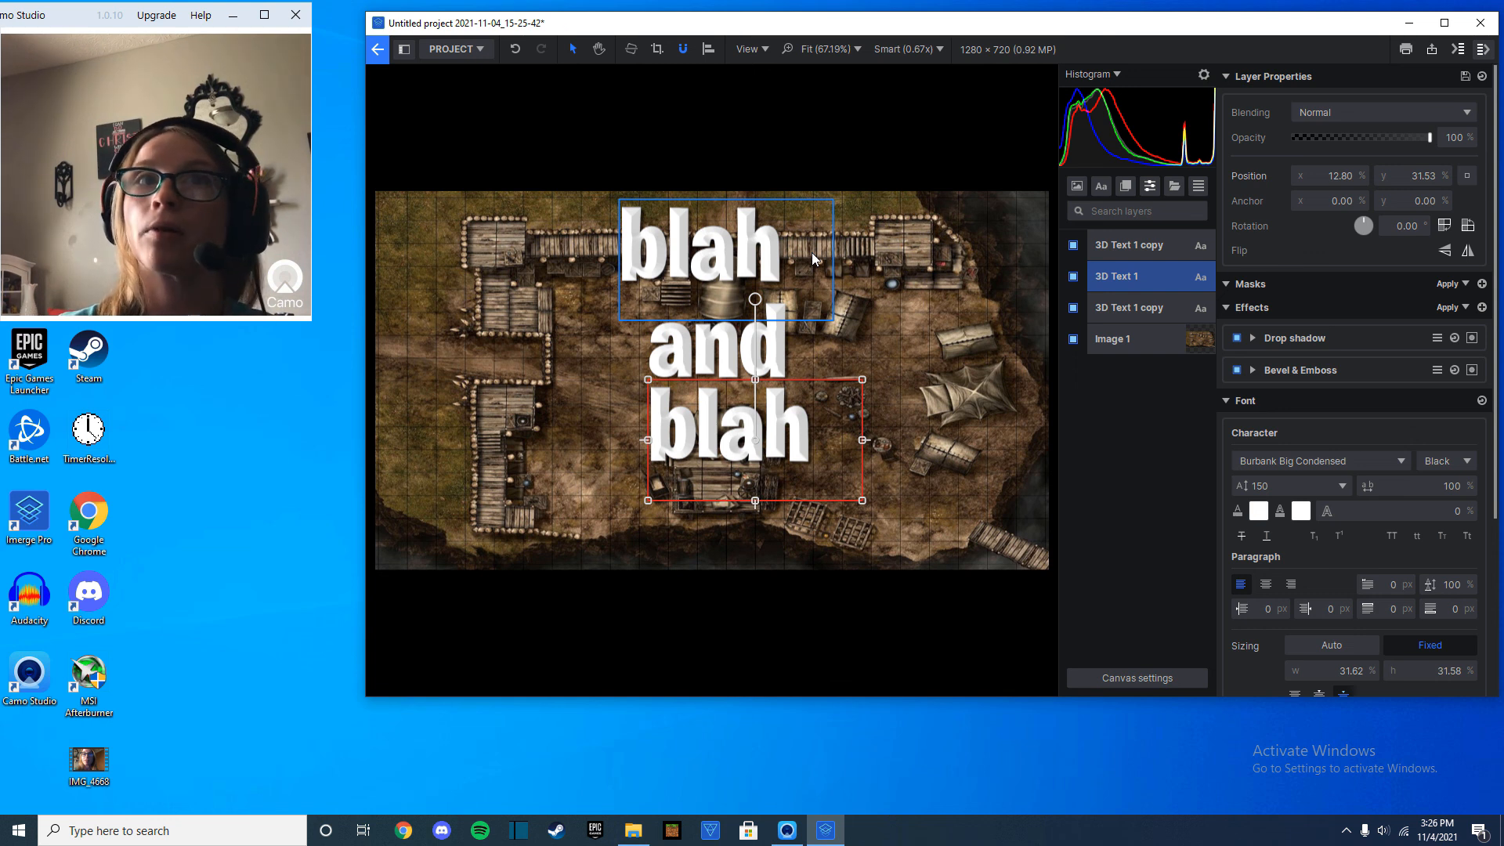
Close the thumbnail project in Imerge Pro without saving its changes.
{"action": "left_click", "coordinate": [1481, 23]}
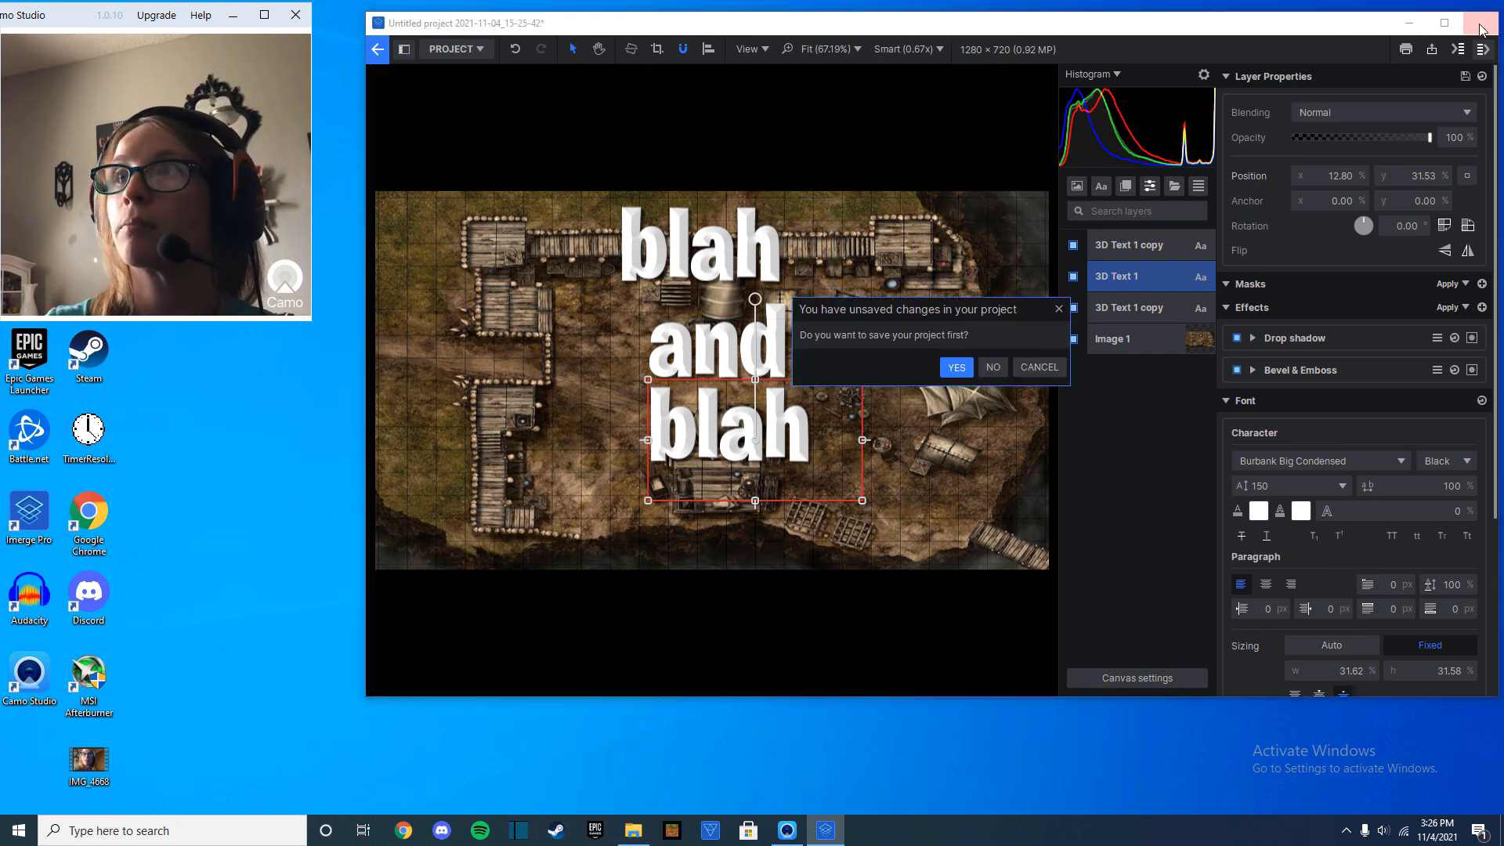
{"action": "left_click", "coordinate": [981, 368]}
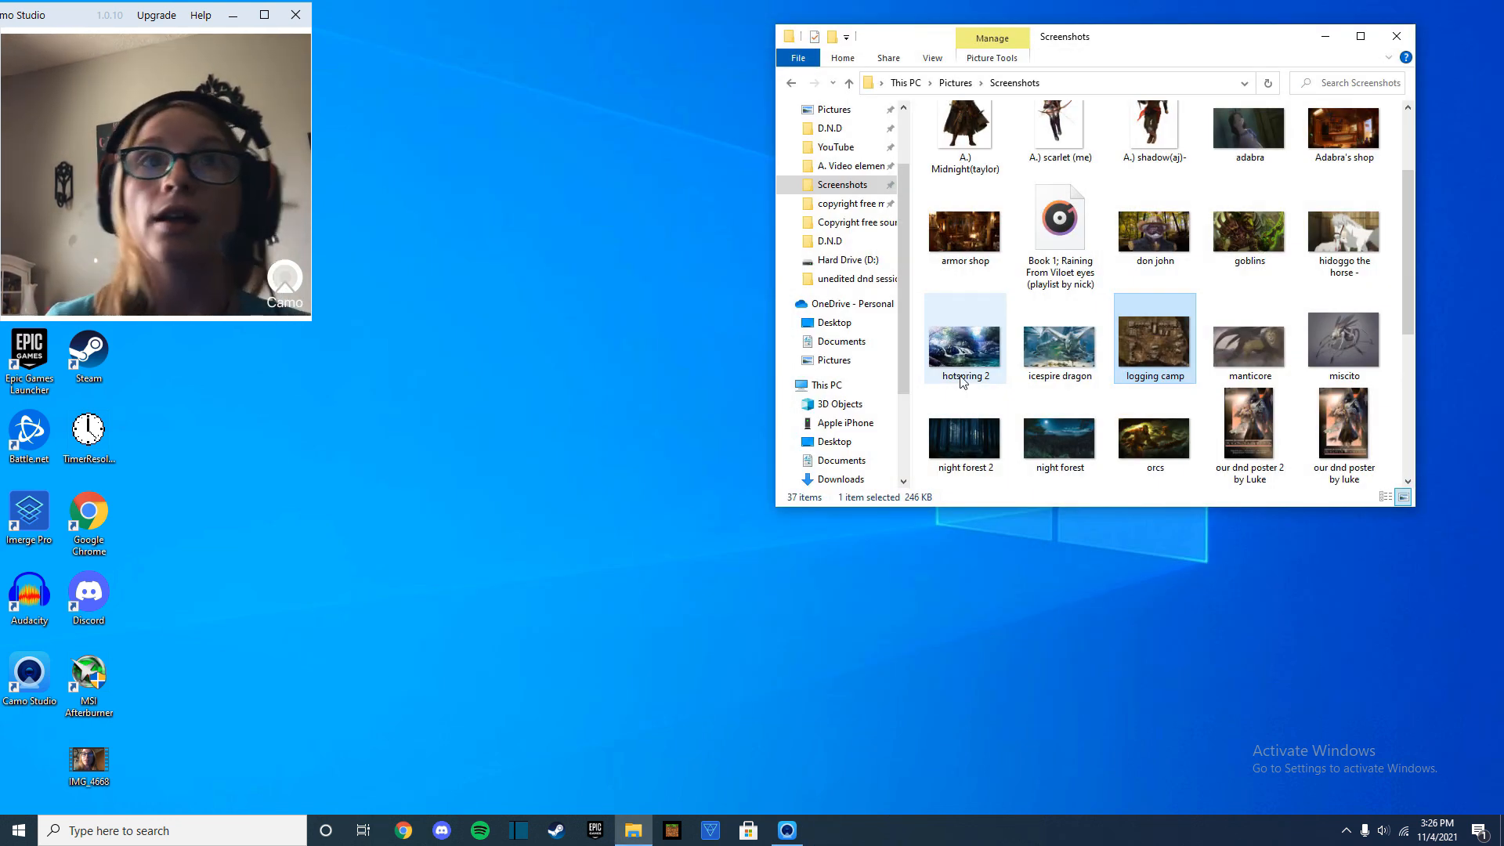